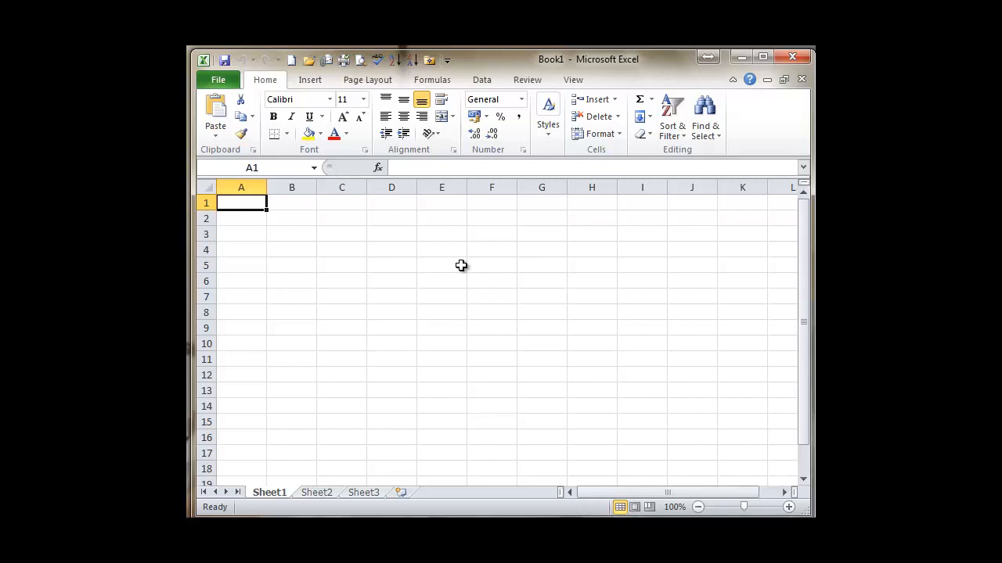
Enter the title BOLETIM DE NOTAS in cell A1
type("BOLETIM")
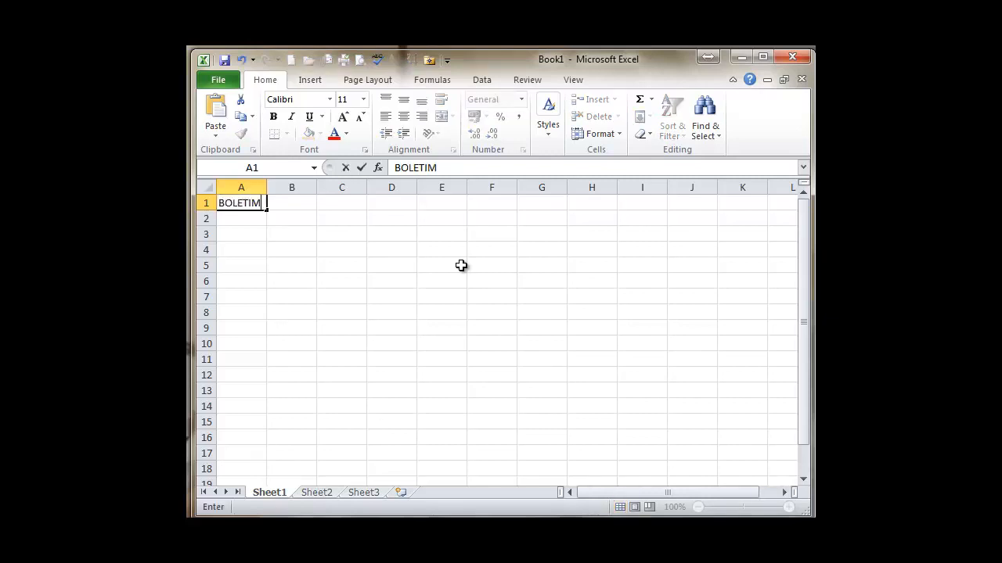
type(" DE NOTAS")
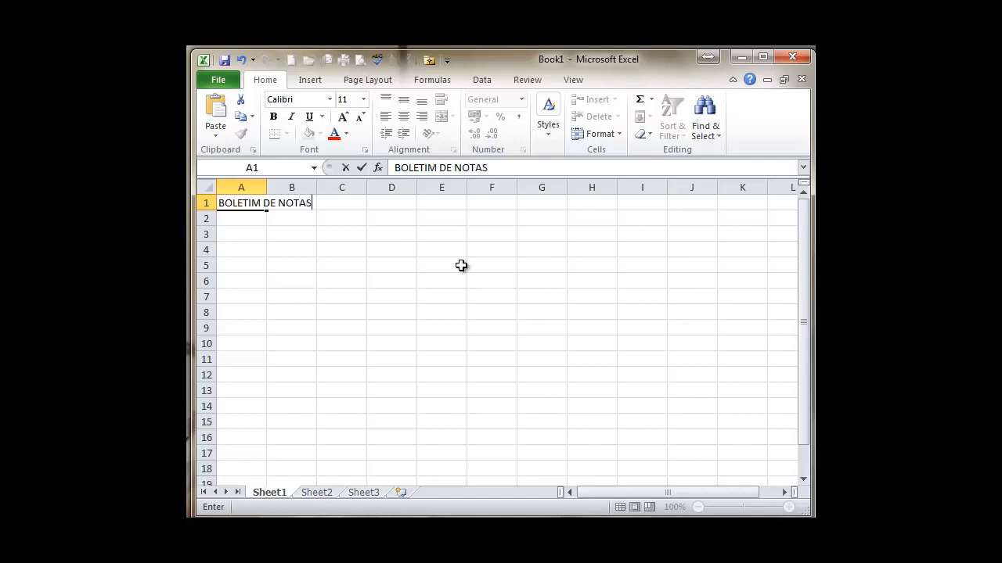
key("Return")
Enter the column headers Nome in A3 and N-P1 in B3
key("Down")
key("Down")
key("Up")
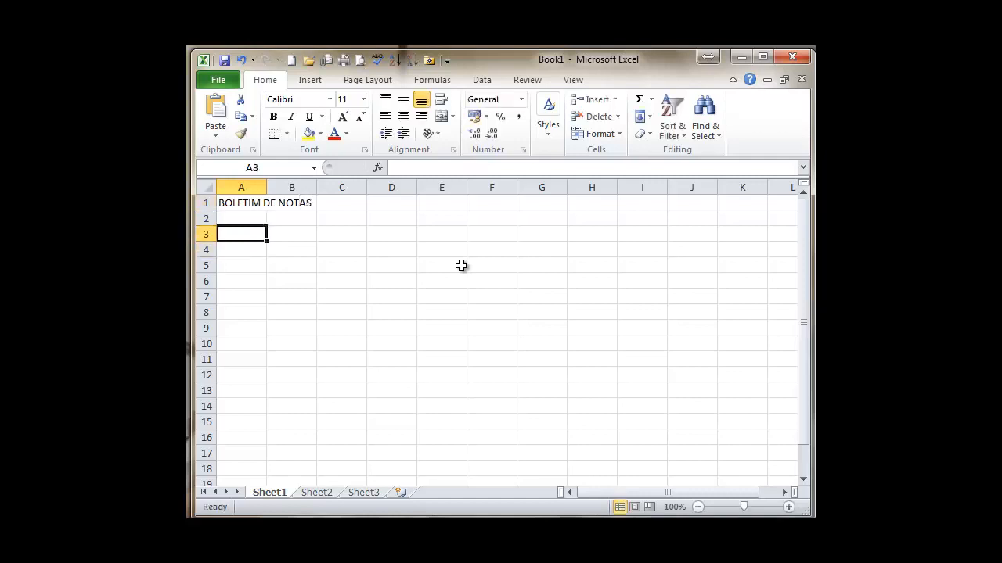
type("Nome")
key("Tab")
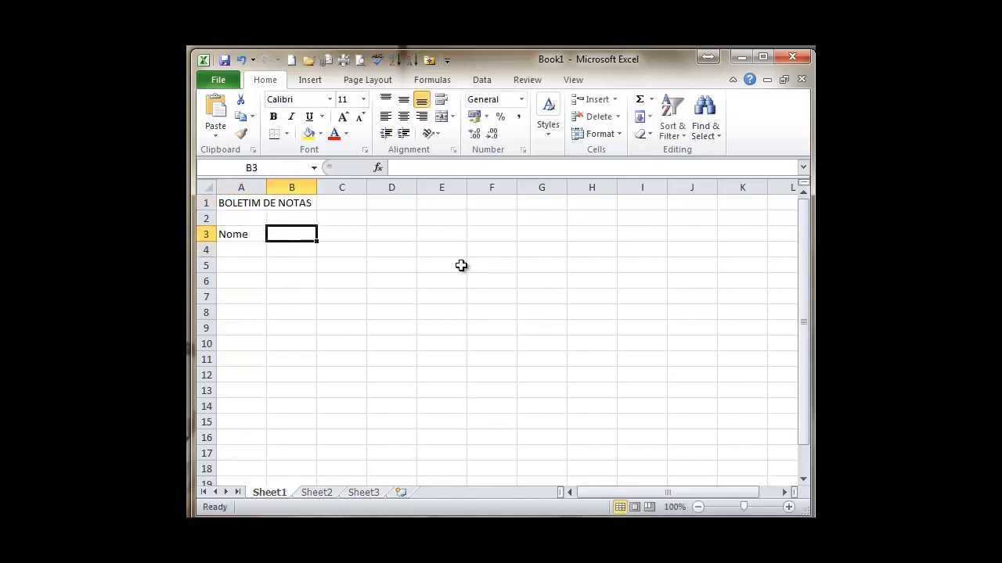
type("1")
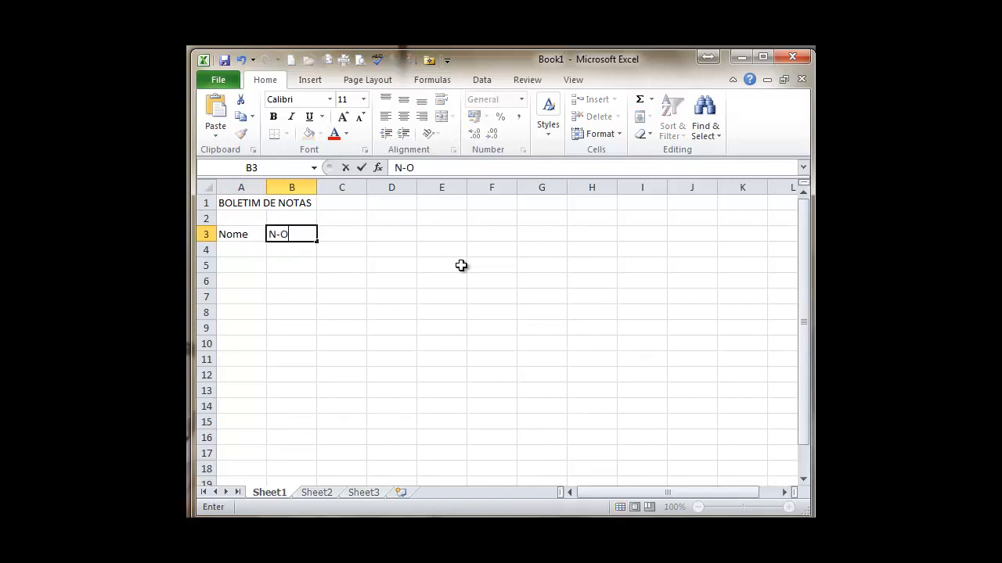
type("-P1")
key("Return")
Add the column headers N-P2 in C3 and N-P3 in D3
key("Up")
key("Right")
type("N")
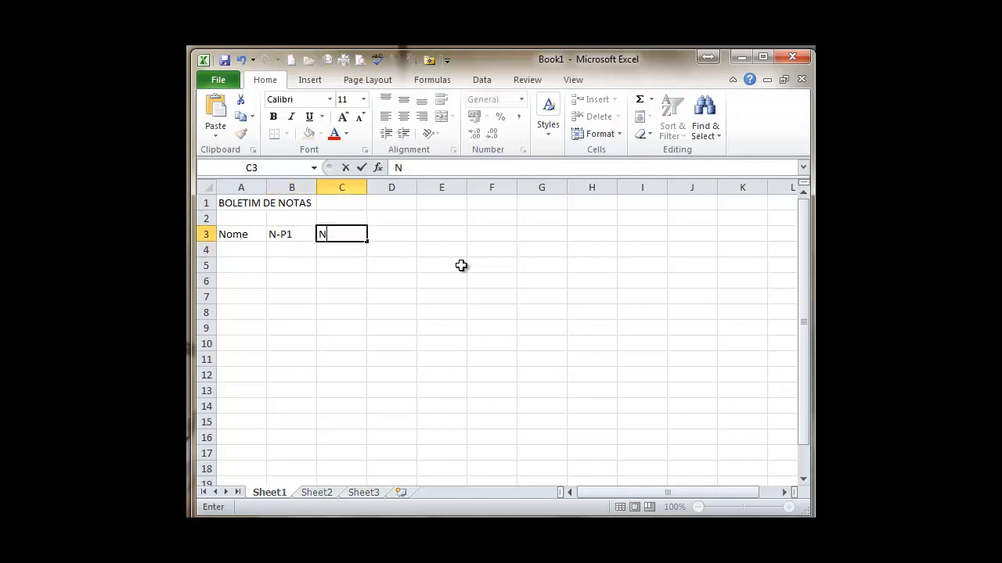
type("-P2")
key("Return")
key("Up")
key("Right")
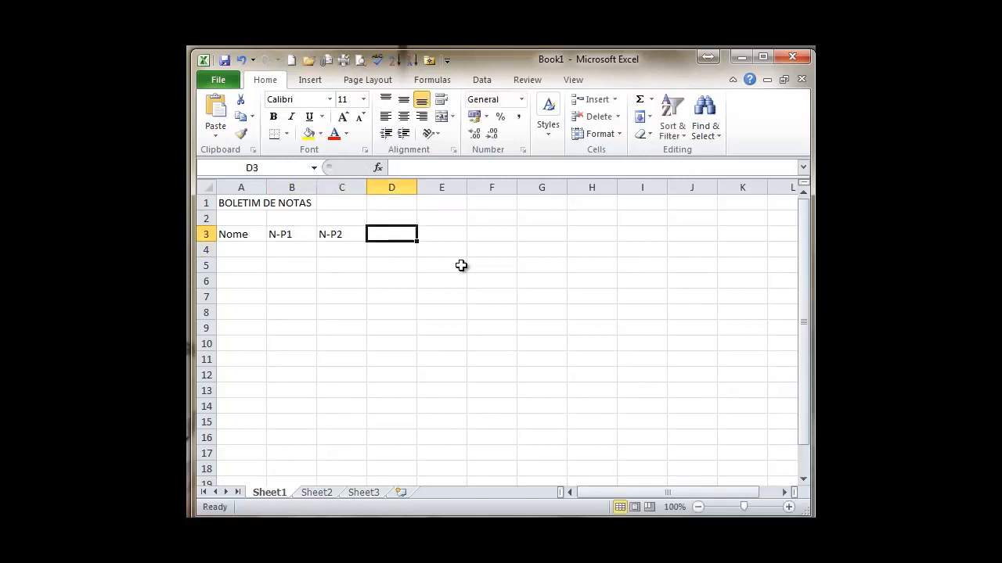
type("N-")
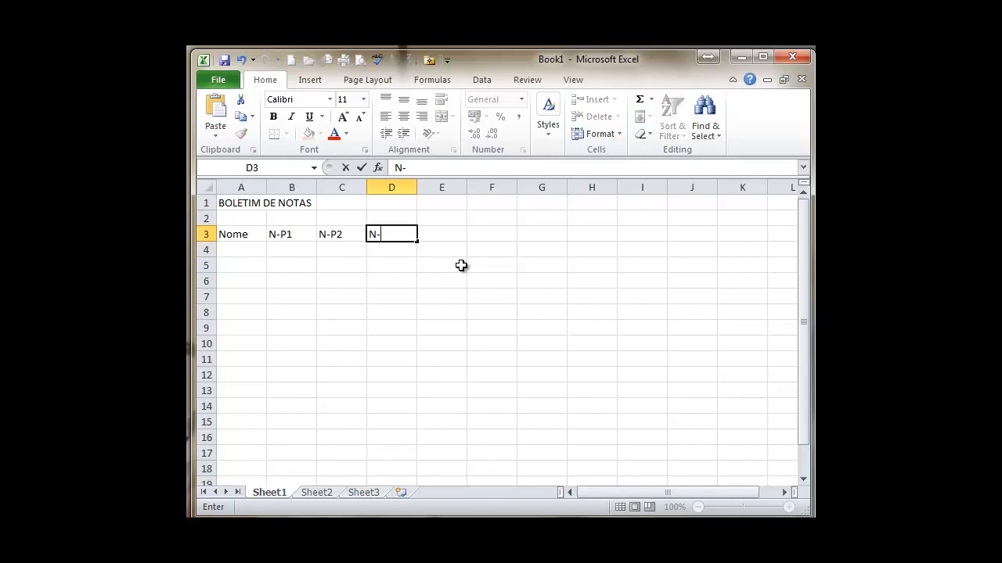
type("P3")
key("Return")
Add the column header N-P4 in E3
key("Up")
key("Right")
type("N-")
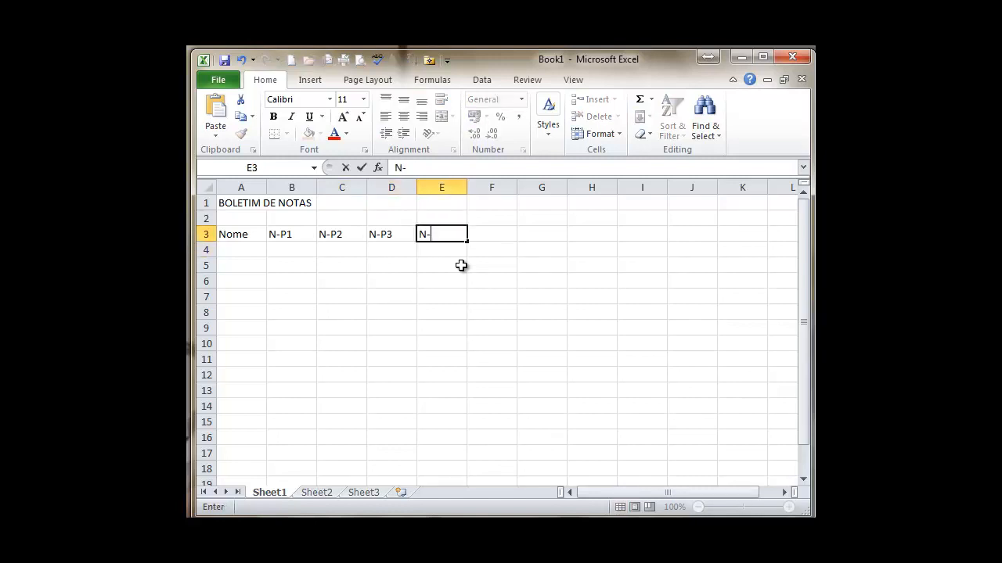
type("P4")
key("Return")
Enter the first names of the first two students in A4 and A5, under the Nome header
key("Left")
key("Left")
key("Left")
key("Left")
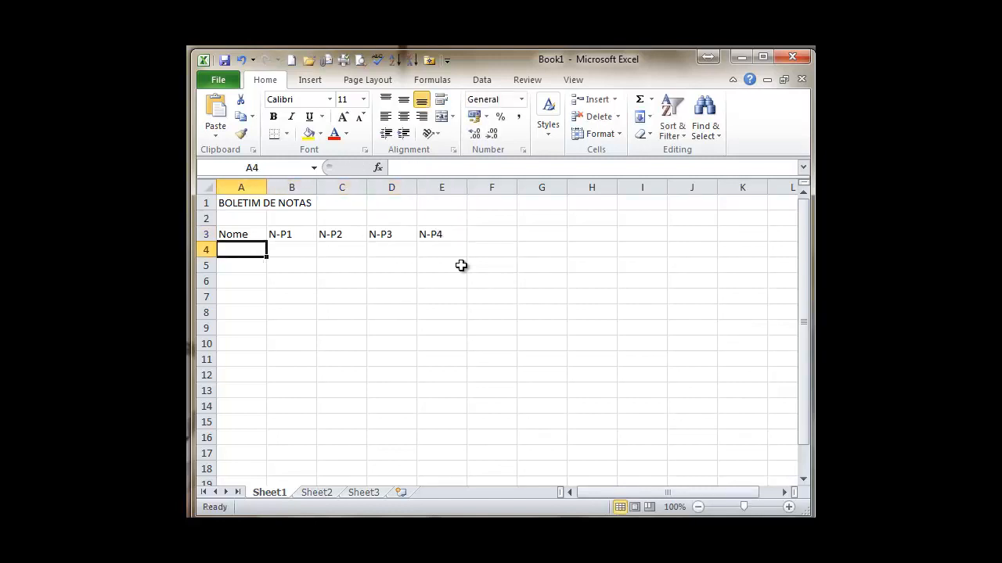
type("Ana")
key("Return")
type("Jos")
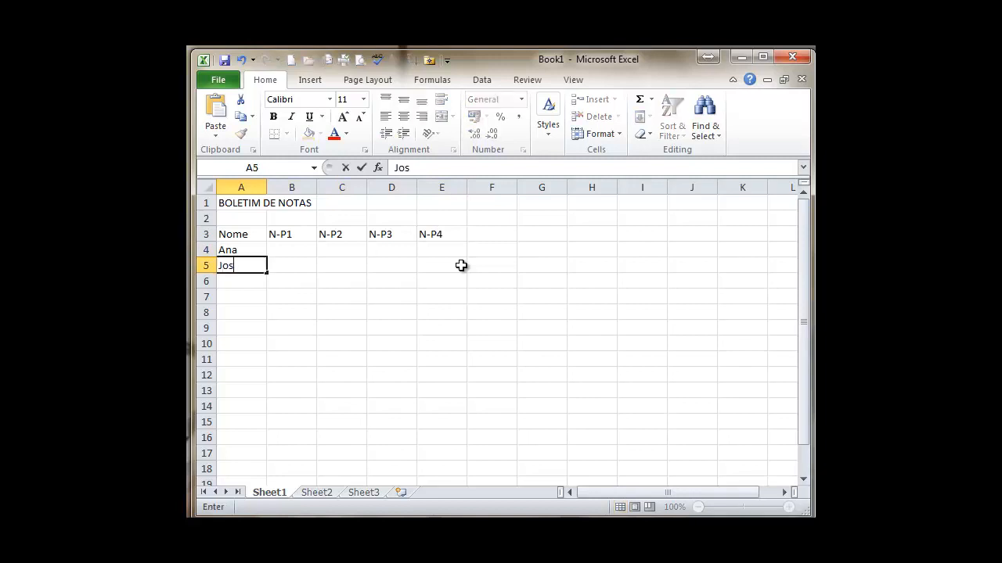
type("é")
key("Return")
Enter the first names of the third and fourth students in A6 and A7
type("Daoe")
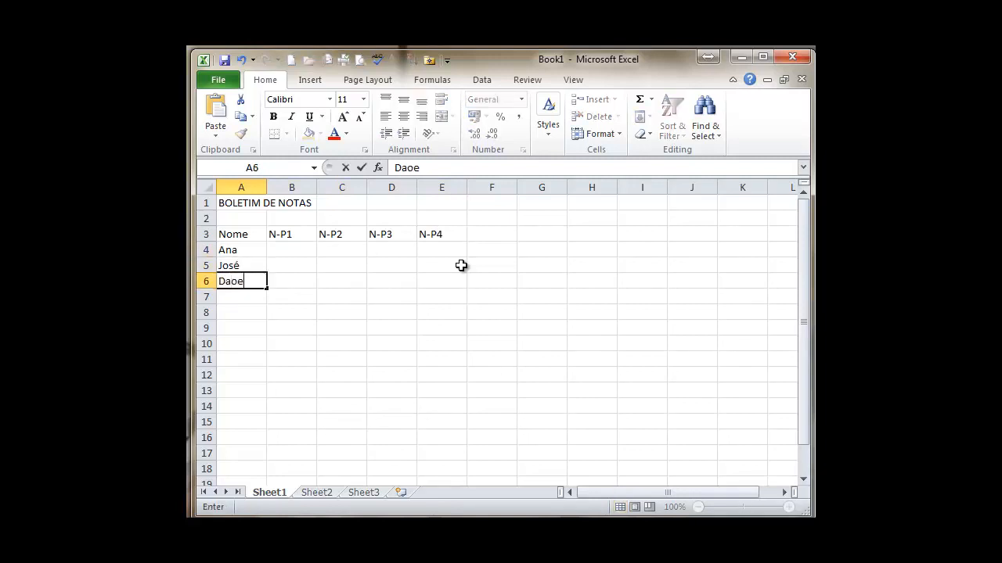
key("BackSpace")
key("BackSpace")
type("nio")
key("BackSpace")
type("el")
key("Return")
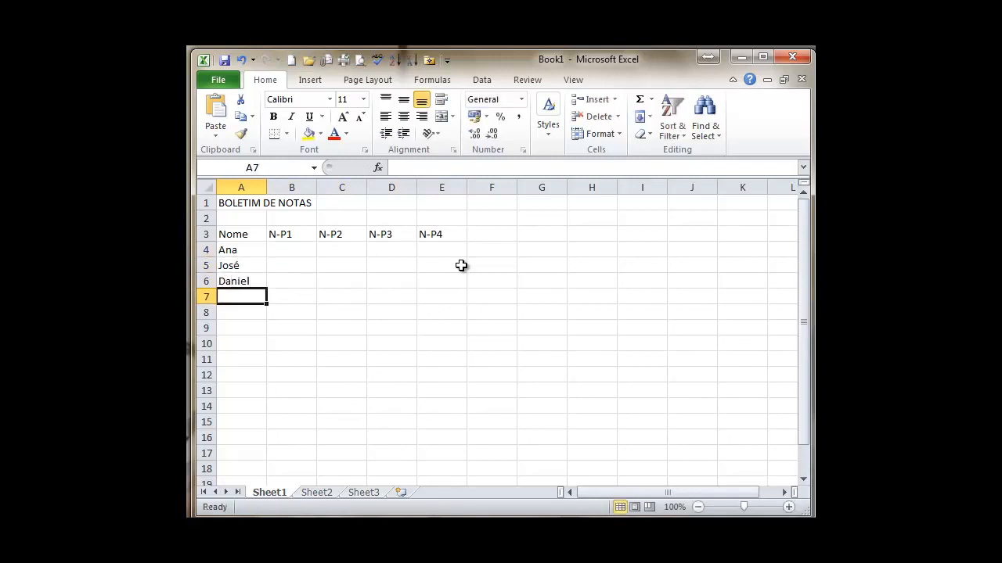
type("Bete")
key("Return")
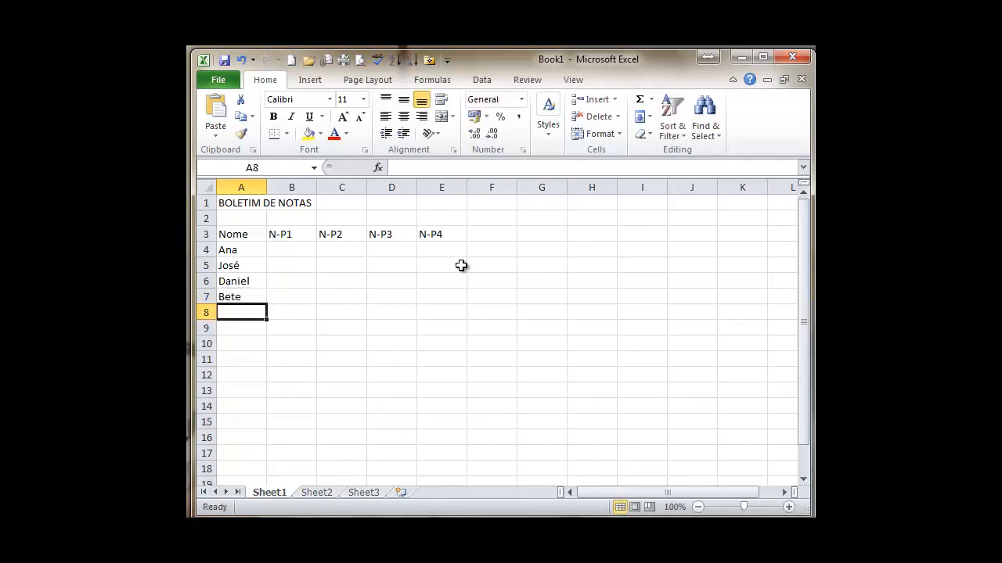
Enter the first names of the fifth and sixth students in A8 and A9
type("Patrick")
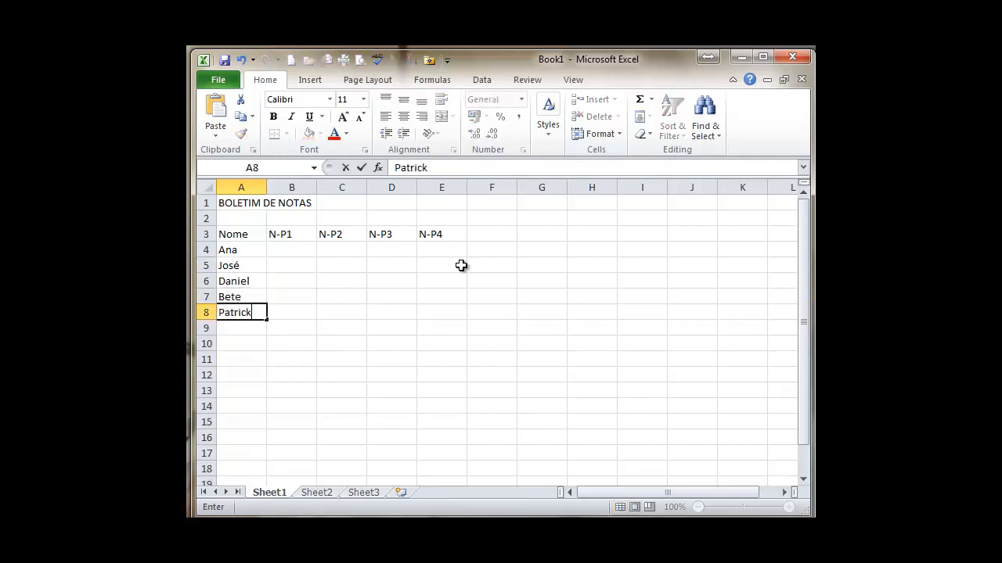
key("Return")
type("Raul")
key("Return")
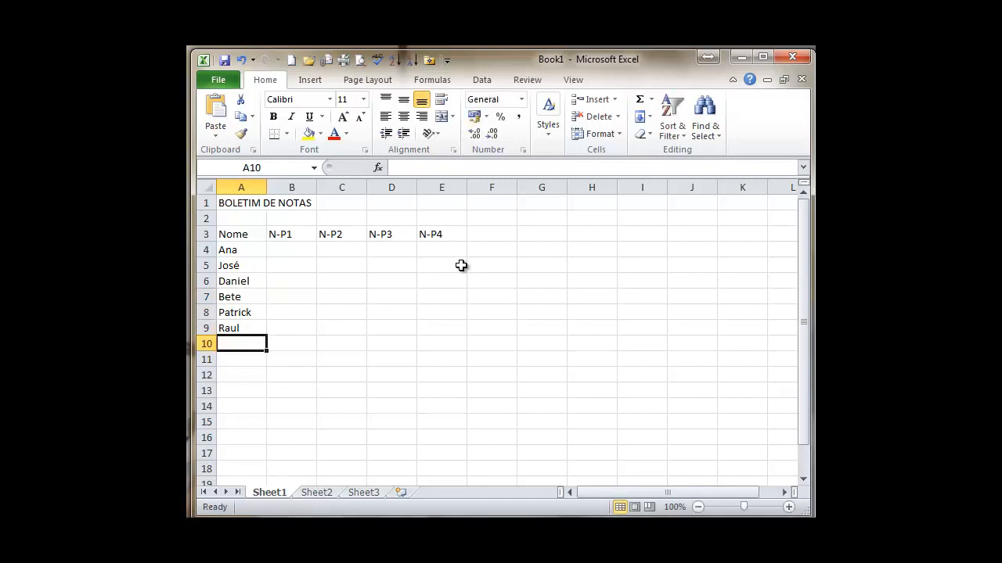
Insert a blank column before the Nome column
left_click(238, 189)
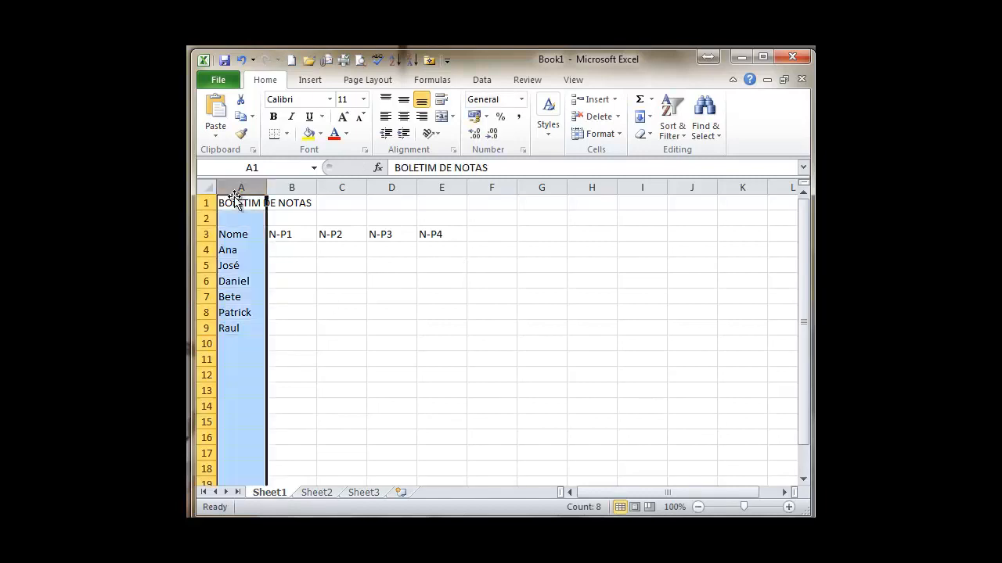
right_click(240, 186)
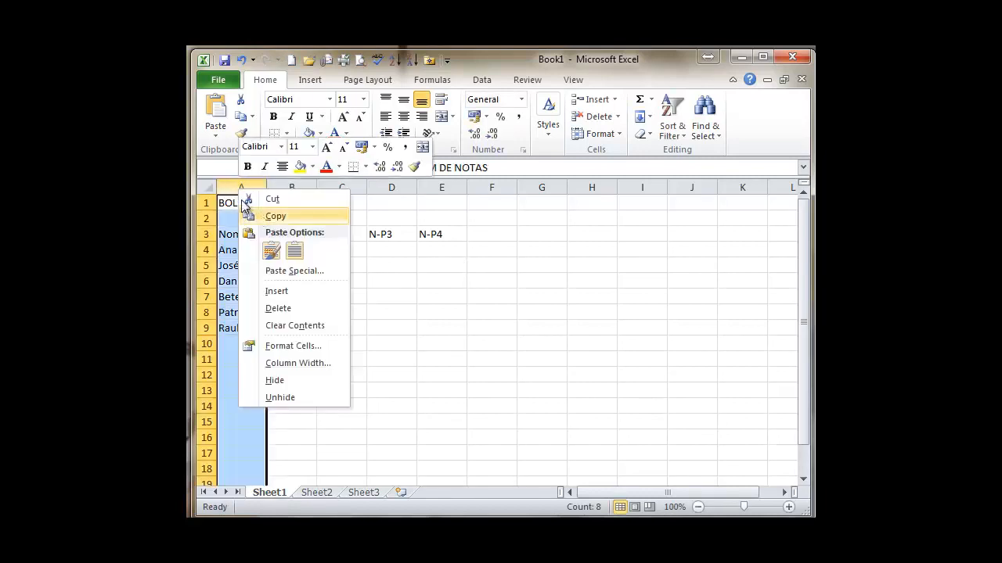
left_click(290, 291)
Enter the header R.A. in A3 of the blank column and the number 1 in A4
left_click(259, 255)
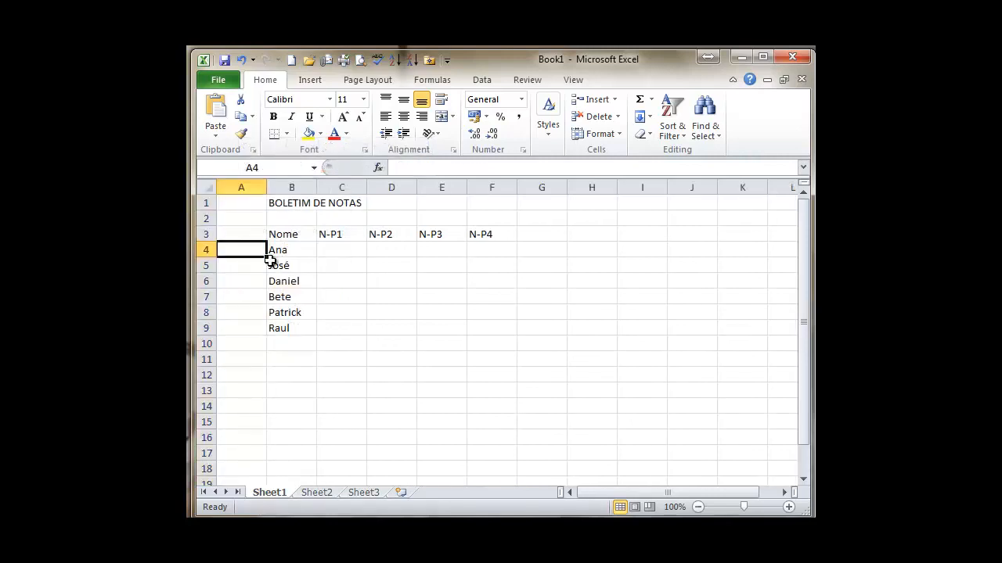
key("Up")
type("R.A")
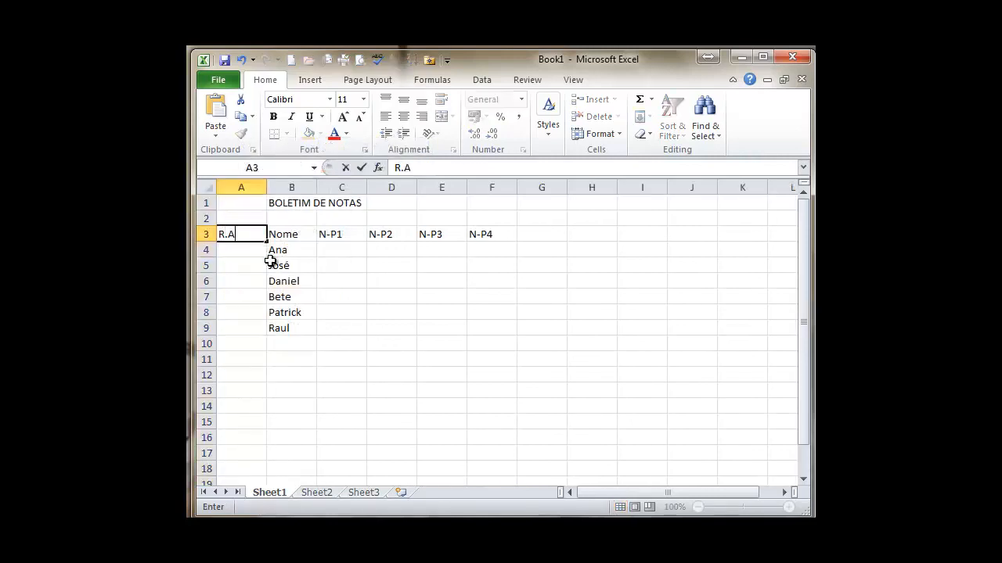
type(".")
key("Return")
type("1")
key("Return")
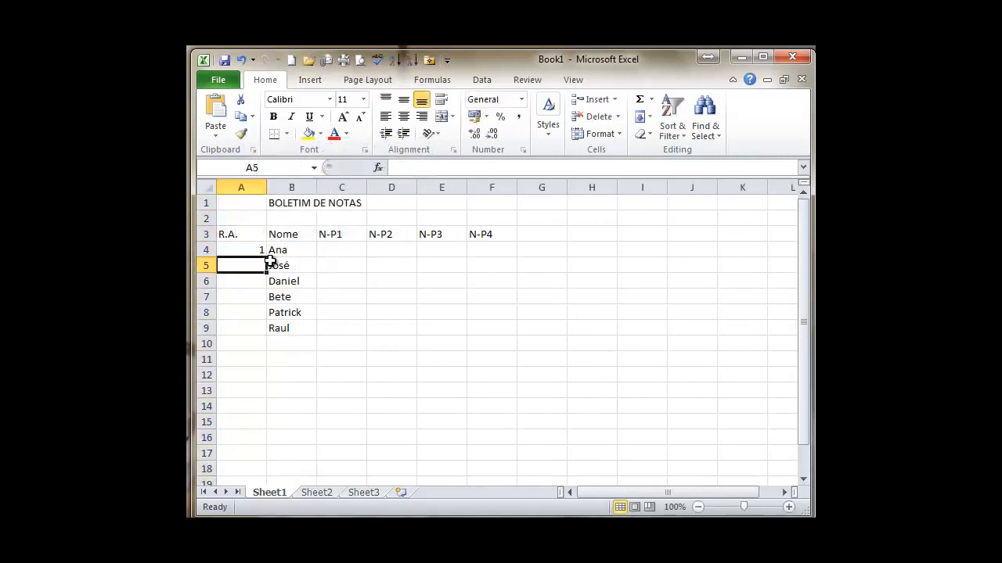
Enter the number 2 in A5 as the second R.A. value
key("Return")
key("Up")
key("Up")
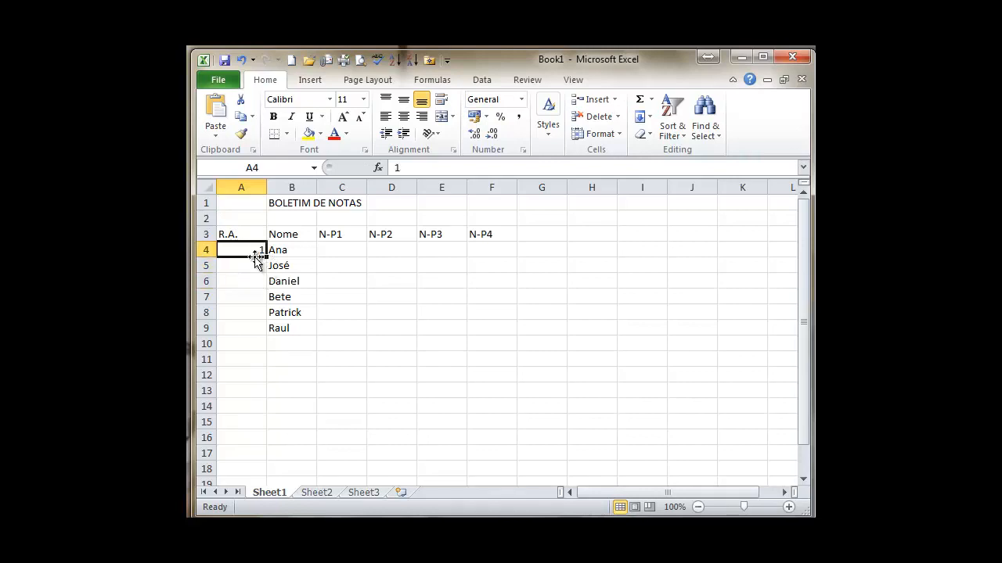
left_click(259, 266)
type("2")
key("Return")
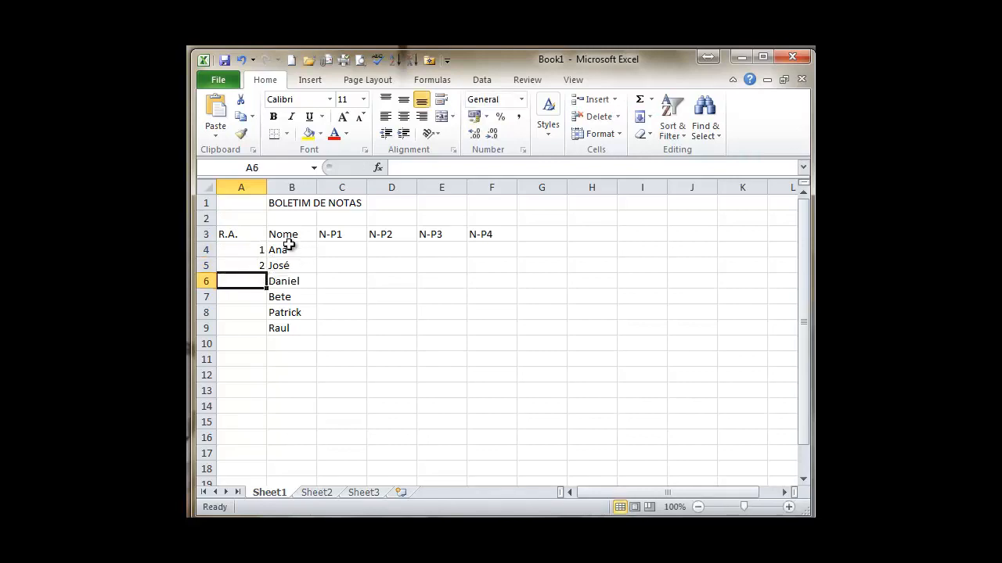
Extend the number series in A4:A5 down to A13 so it runs up to 10
left_click(259, 249)
left_click_drag(259, 250, 259, 264)
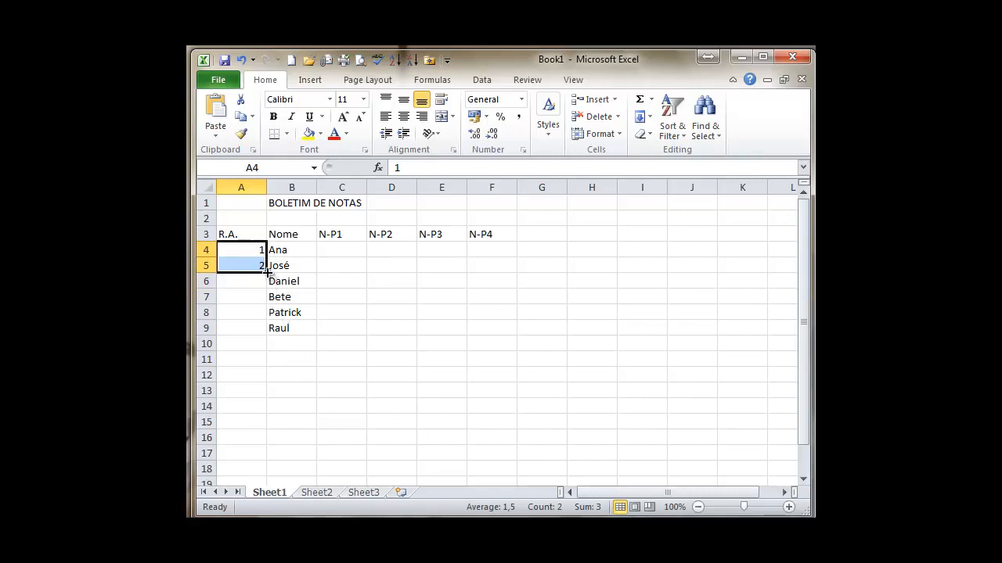
left_click_drag(266, 272, 259, 393)
left_click(284, 342)
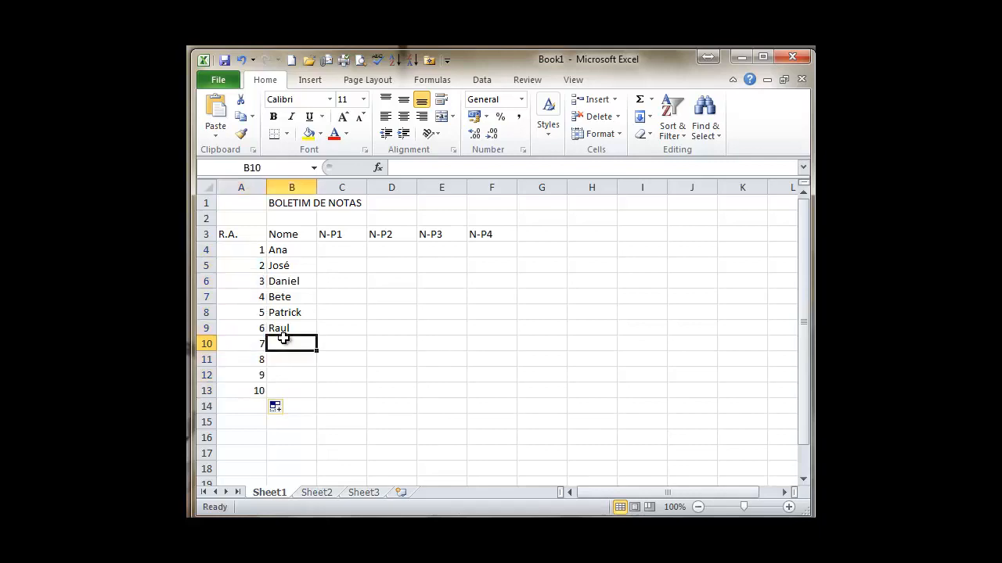
Autofit the width of column A, and shrink the column until it is hidden
double_click(266, 184)
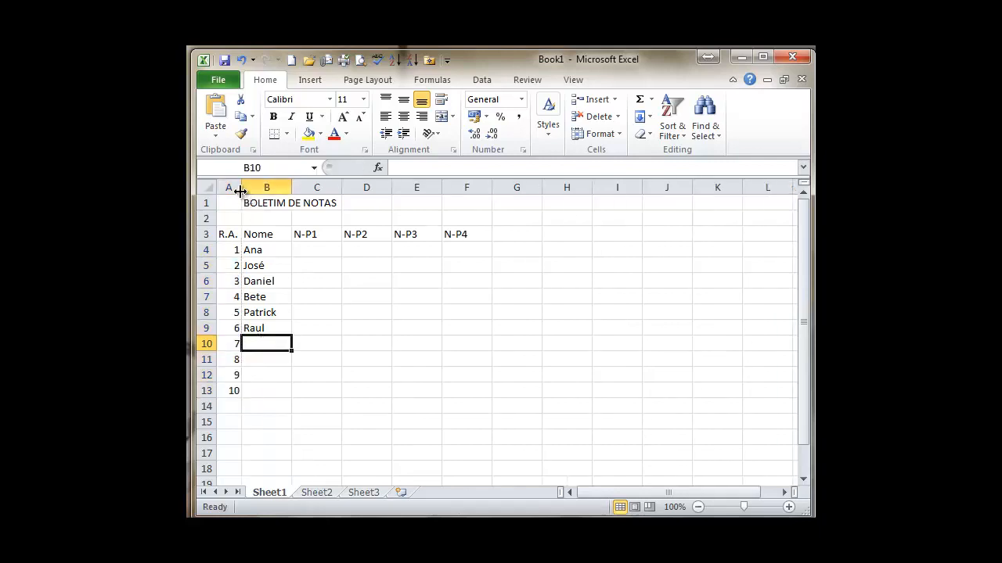
left_click_drag(238, 187, 198, 195)
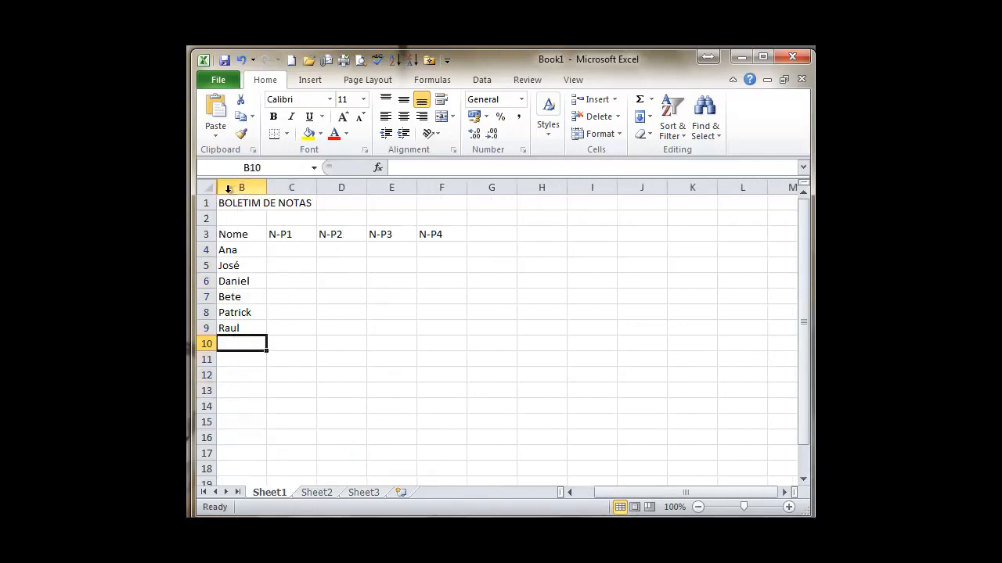
Undo the width changes to column A and the series fill below A5
left_click(266, 216)
key("ctrl+z")
key("ctrl+z")
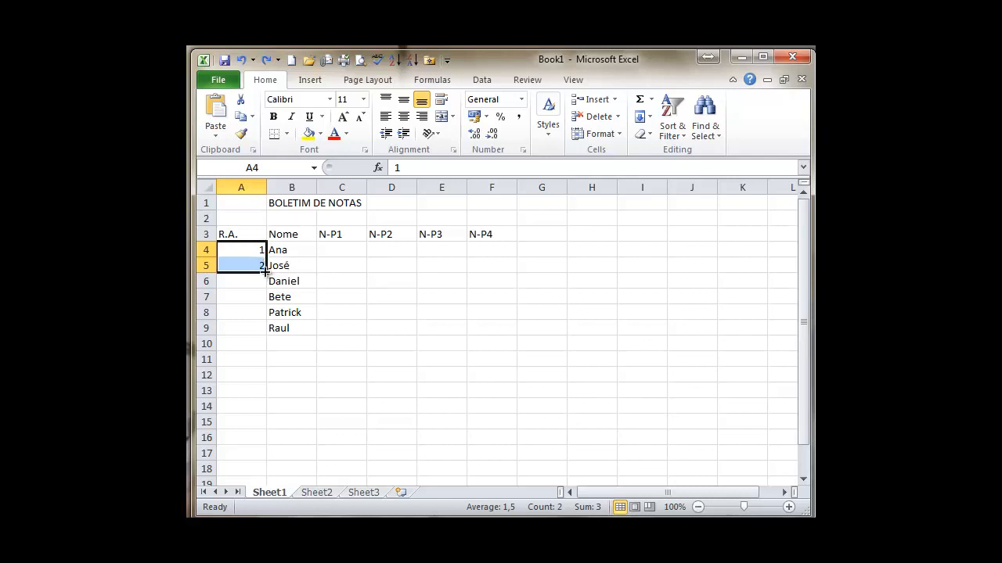
Fill the R.A. series from A4:A5 down to A13, reaching 10, and autofit column A to its contents
left_click_drag(266, 274, 273, 331)
left_click(342, 281)
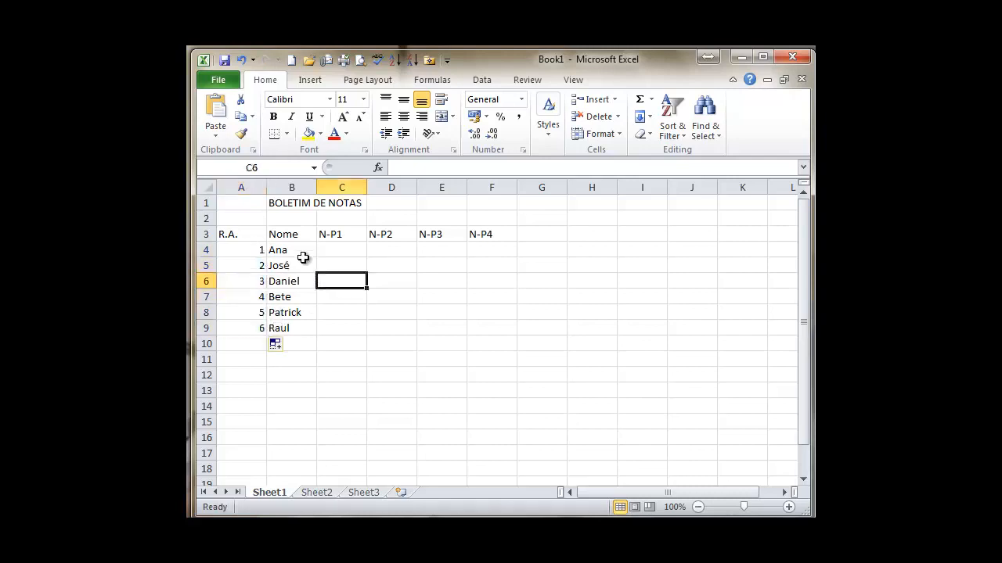
left_click(249, 256)
left_click_drag(249, 256, 269, 405)
left_click(274, 297)
double_click(267, 187)
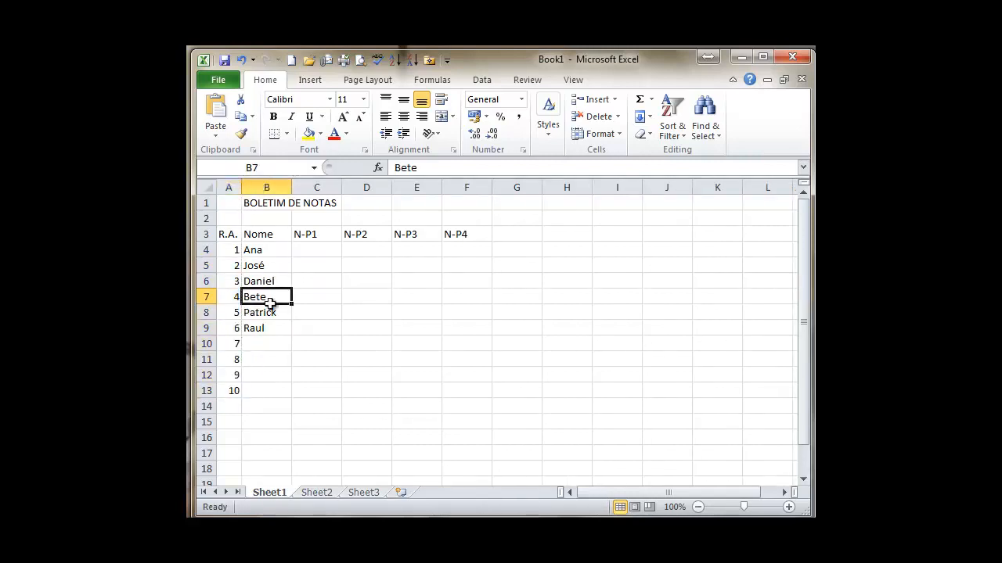
Enter the first names of the seventh, eighth and ninth students in B10, B11 and B12
left_click(274, 346)
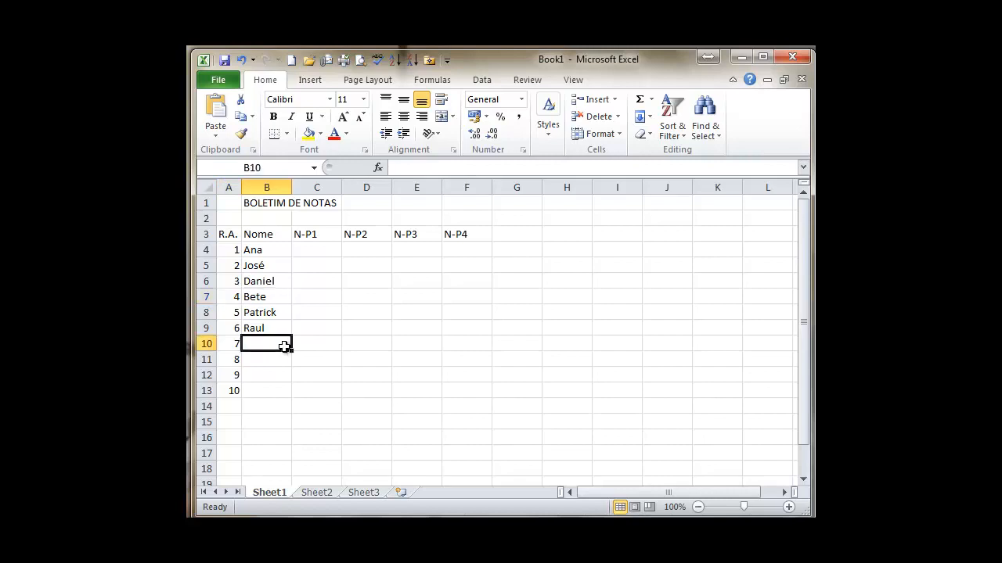
type("Paulo")
key("Return")
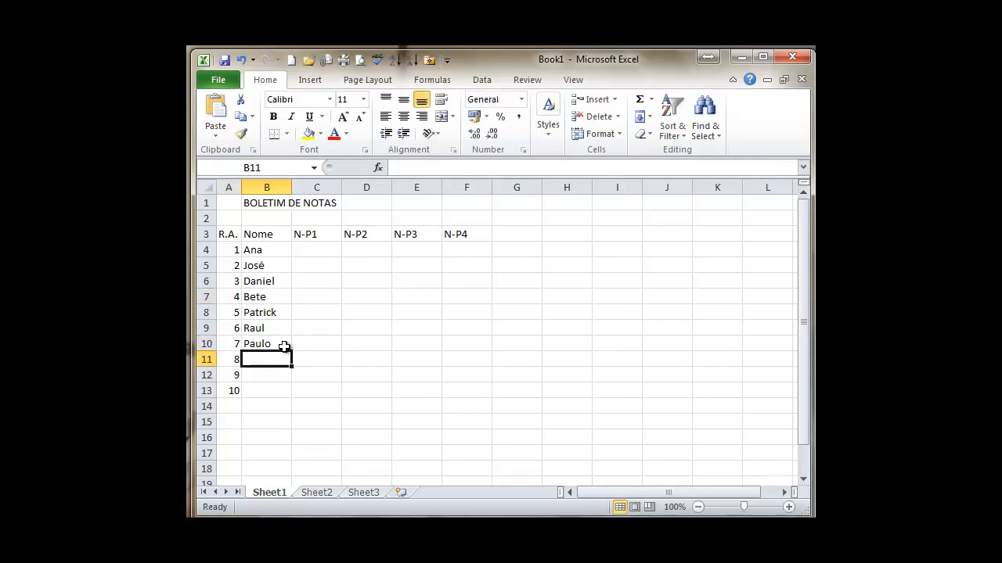
type("Eduyar")
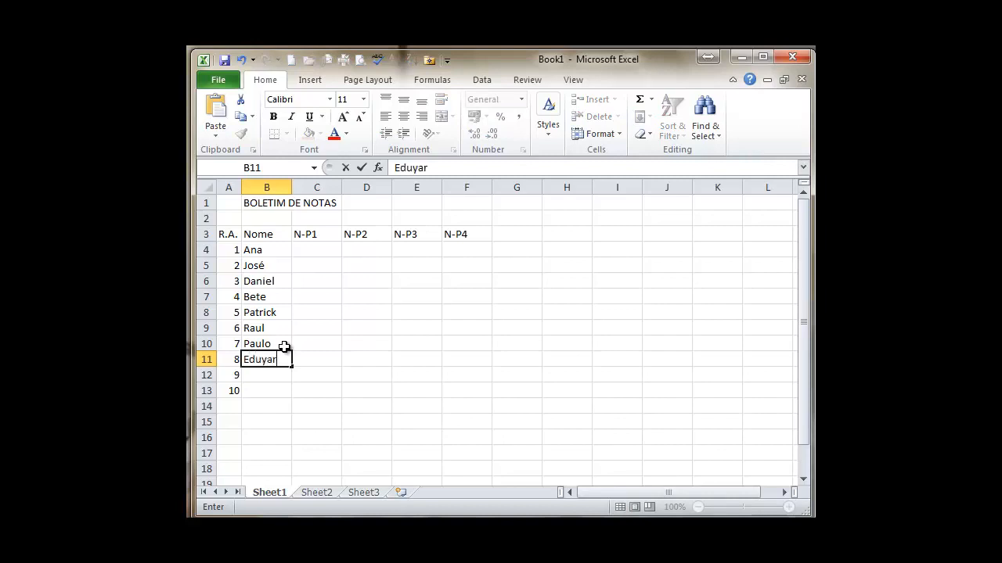
key("BackSpace")
key("BackSpace")
key("BackSpace")
type("ardo")
key("Return")
type("Ligia")
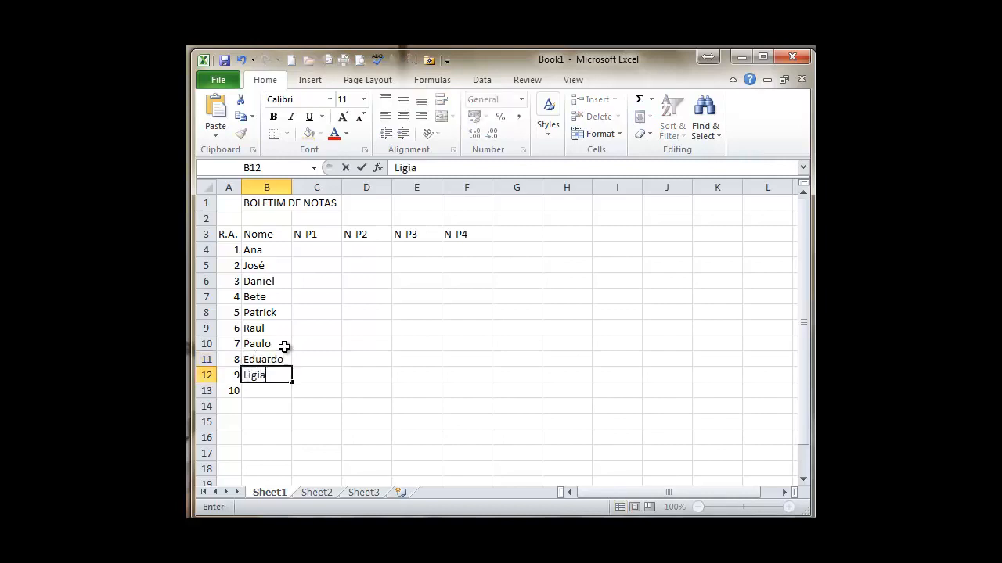
key("Return")
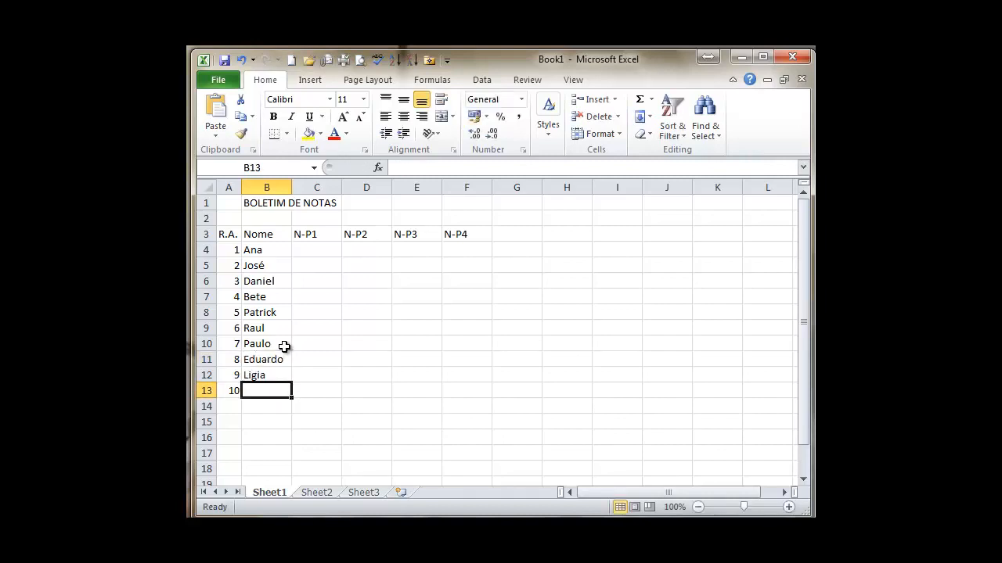
Enter the tenth student's first name in B13 and return to C4, the first grade cell
type("Silvia")
key("Return")
key("Up")
key("Up")
key("Up")
key("Up")
key("Up")
key("Up")
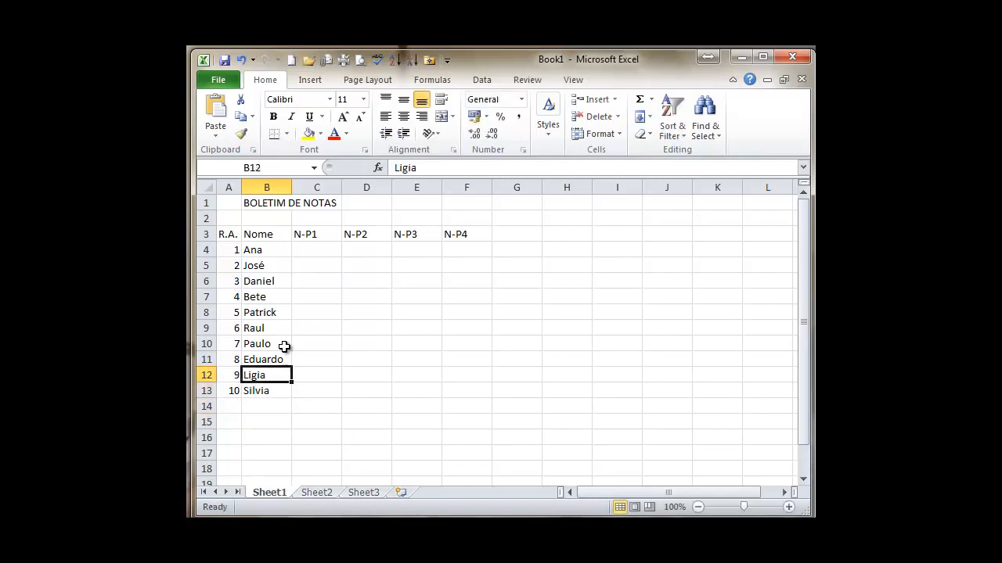
key("Up")
key("Up")
key("Up")
key("Right")
key("Up")
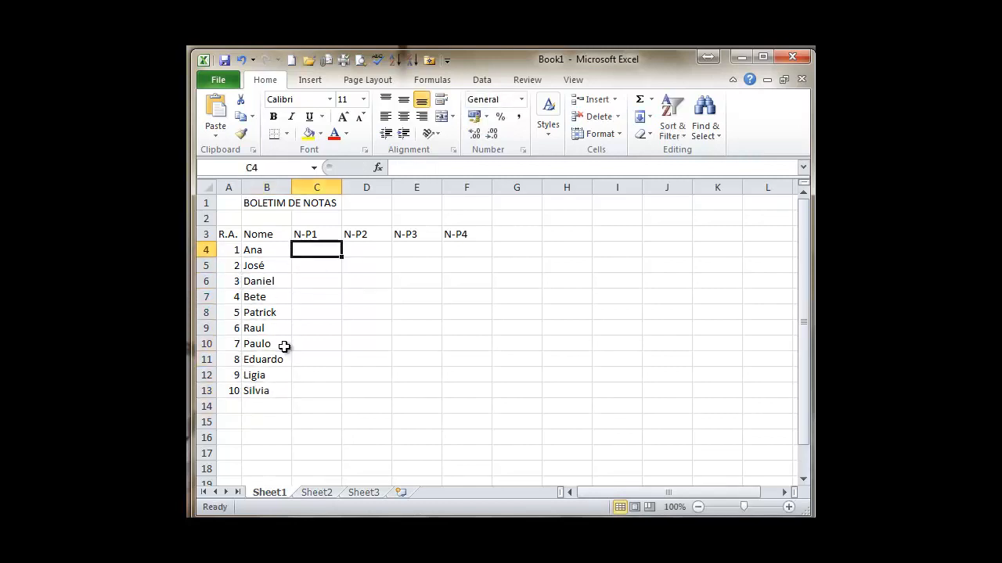
Enter the grade 10 for all four exams of the first student in C4:F4
type("10")
key("Tab")
type("10")
key("Tab")
type("10")
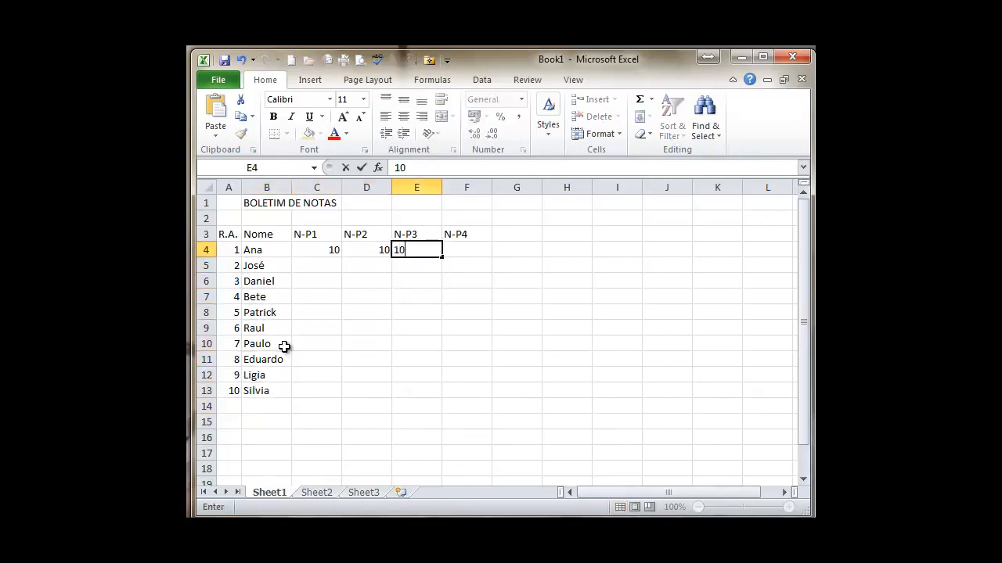
key("Tab")
type("10")
key("Left")
Enter the grade 7 for all four exams of the second student in C5:F5
key("Left")
key("Left")
key("Down")
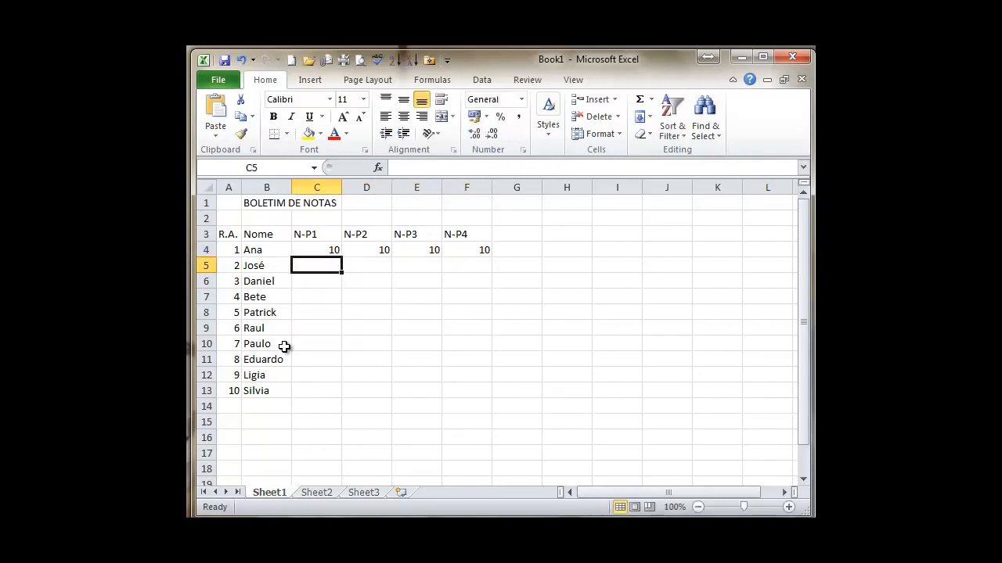
type("7")
key("Tab")
type("7")
key("Tab")
type("7")
key("Tab")
type("7")
key("Tab")
Enter the grade 6,9 for all four exams of the third student in C6:F6
key("Left")
key("Down")
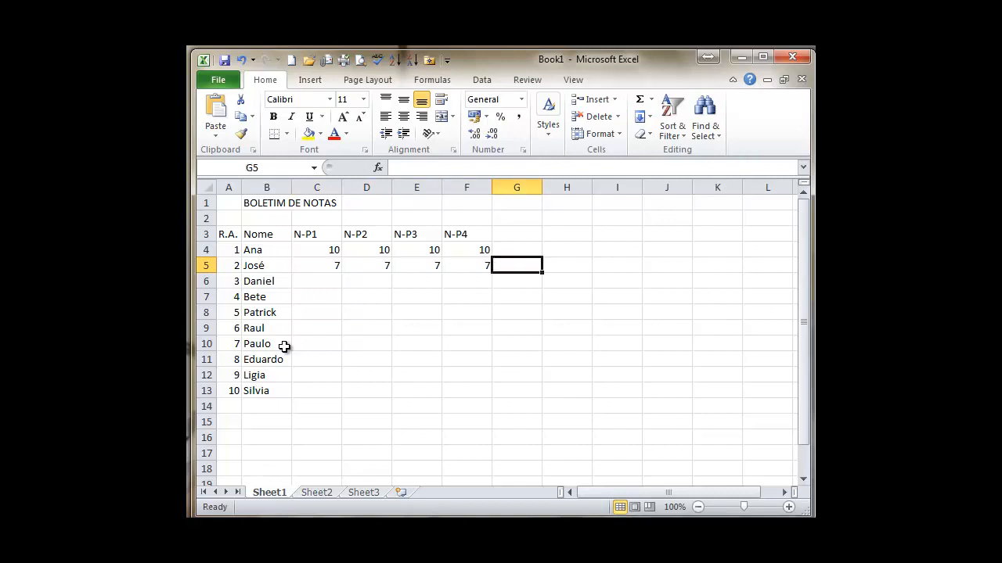
type("6,9")
key("Left")
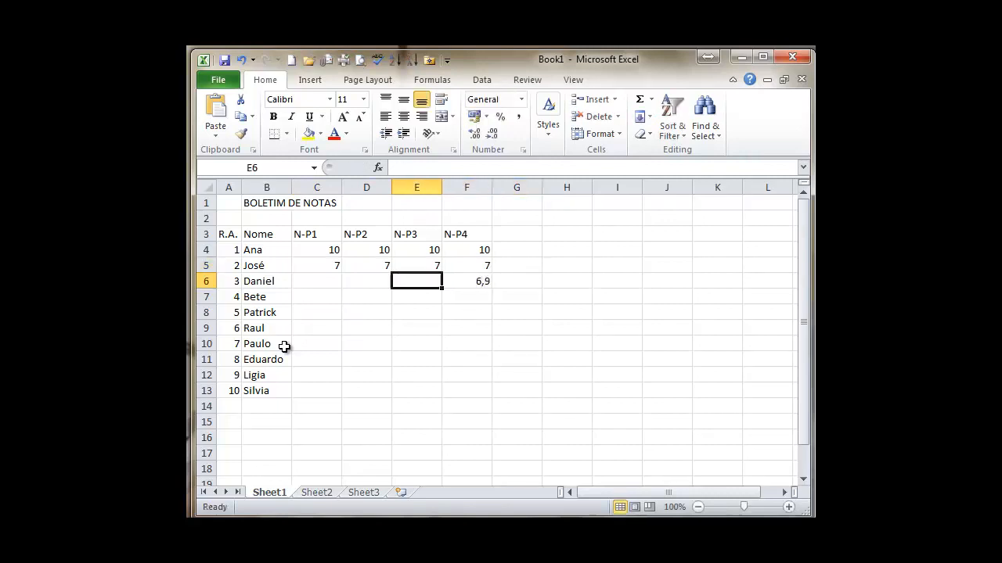
type("6,9")
key("Left")
type("6")
key("Left")
type("9")
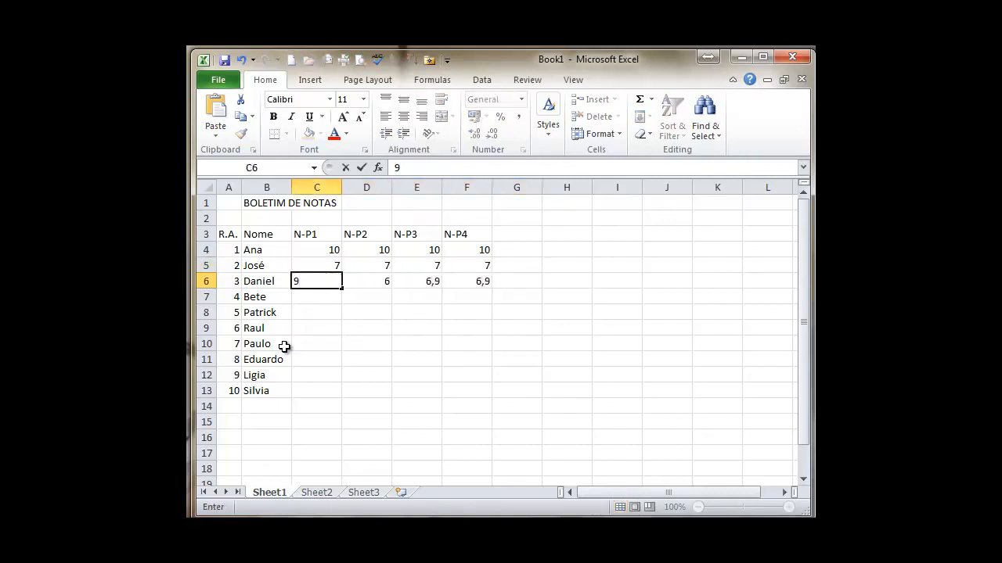
type(",9")
key("Right")
type("6,")
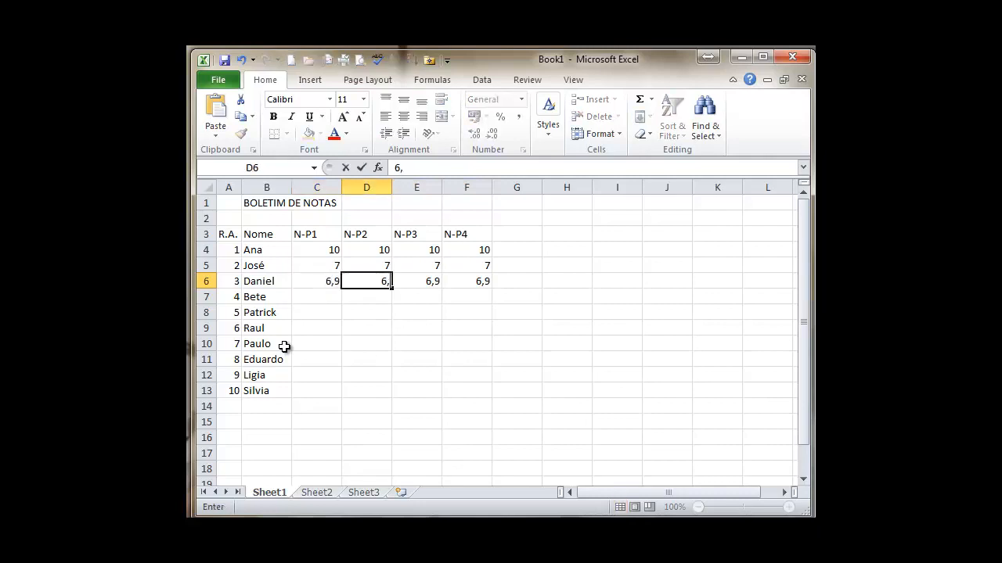
type("9")
key("Right")
Enter the grade 7,1 for all four exams of the fourth student in C7:F7
key("Left")
key("Left")
key("Down")
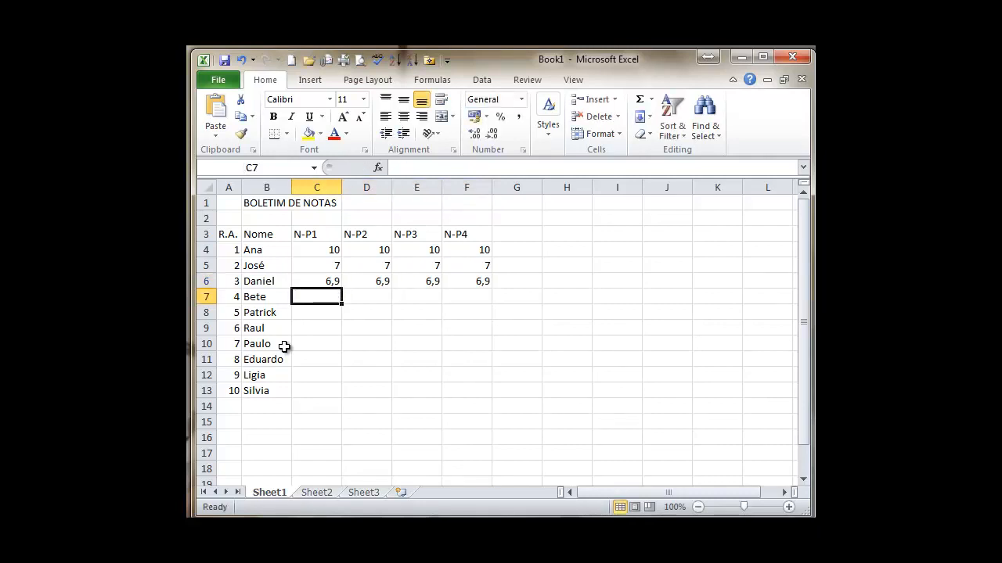
type("7,1")
key("Right")
type("7,1")
key("Right")
type("7,")
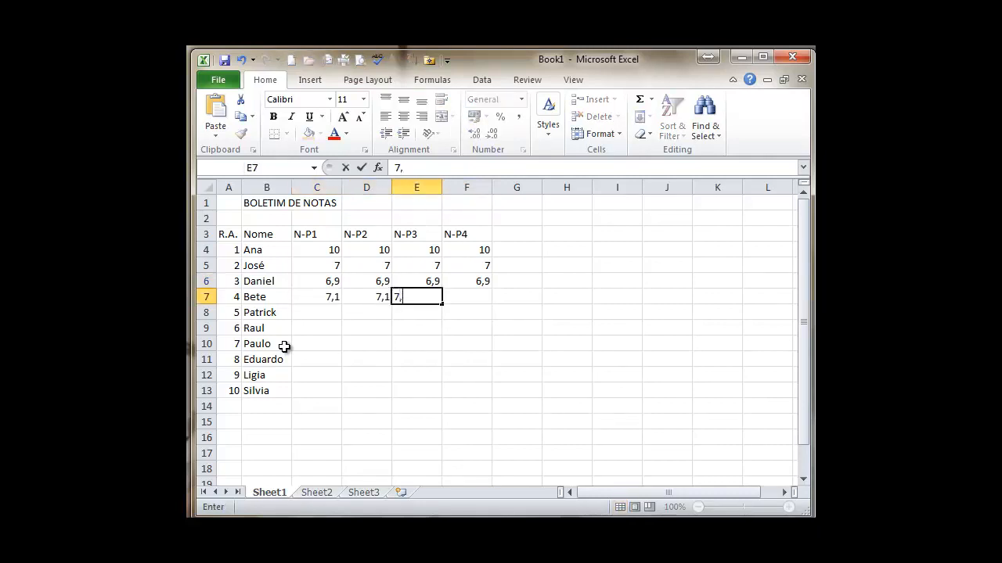
type("1")
key("Right")
type("7,1")
key("Right")
Enter the grade 4 for all four exams of the fifth student in C8:F8
key("Left")
key("Left")
key("Left")
key("Left")
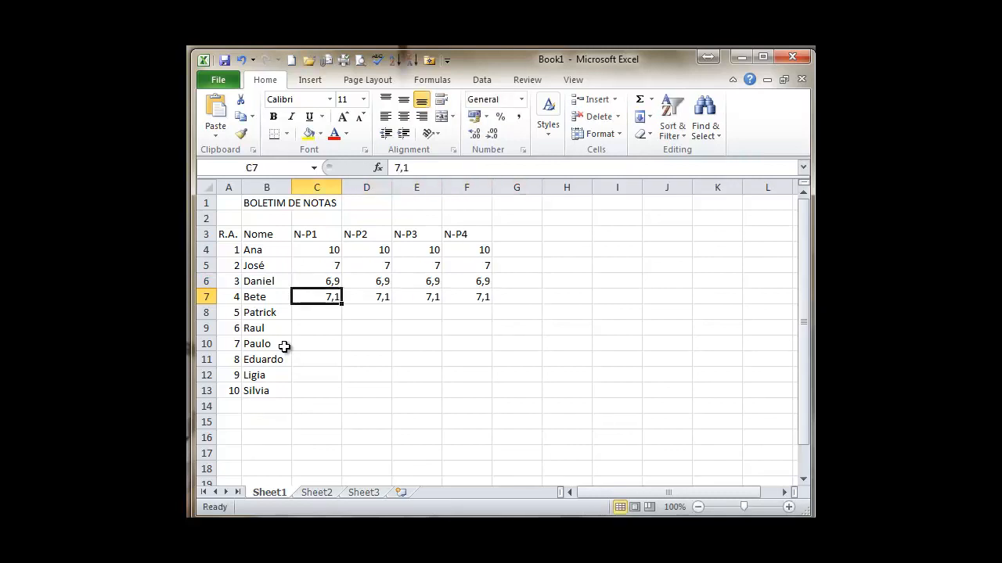
key("Down")
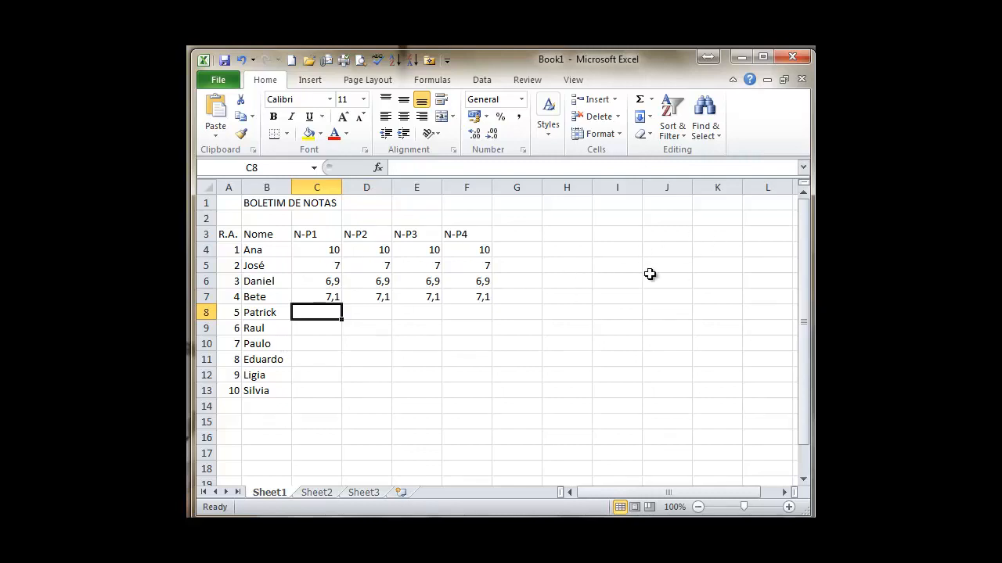
type("4")
key("Right")
type("4")
key("Right")
type("4")
key("Right")
type("4")
key("Right")
Enter the grade 3,9 for all four exams of the sixth student in C9:F9
key("Left")
key("Left")
key("Left")
key("Left")
key("Down")
type("3,9")
key("Right")
type("3,9")
key("Right")
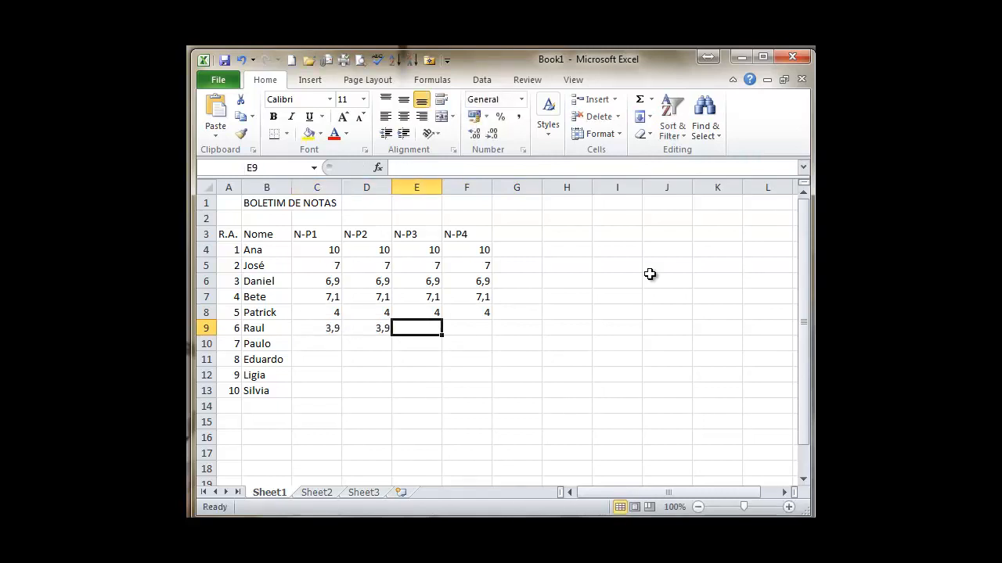
key("Right")
type("9")
key("Left")
type("3,")
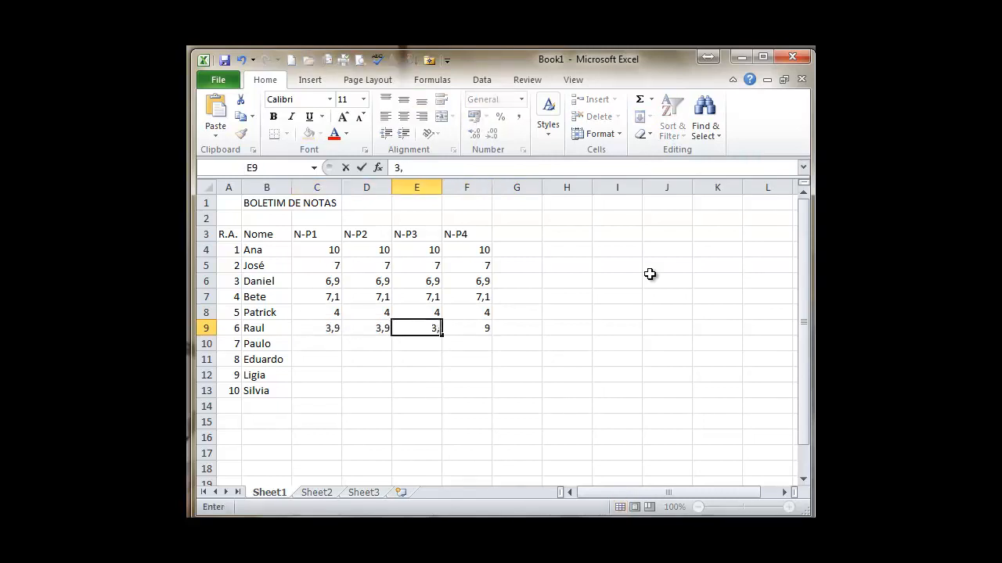
type("9")
key("Right")
type("3")
key("Left")
Enter the grade 4,1 for all four exams of the seventh student in C10:F10
key("Left")
key("Left")
key("Down")
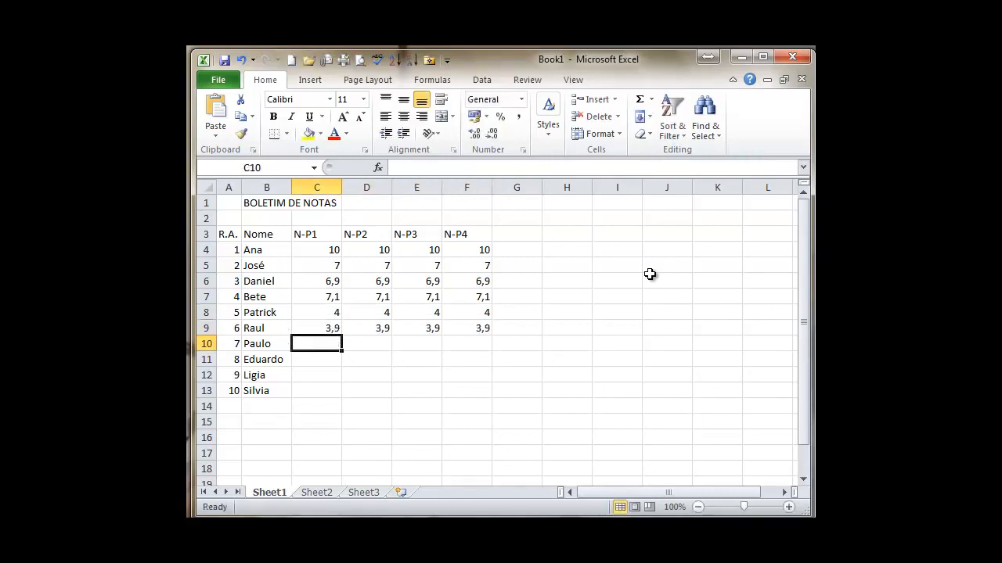
type("4,1")
key("Right")
type("4")
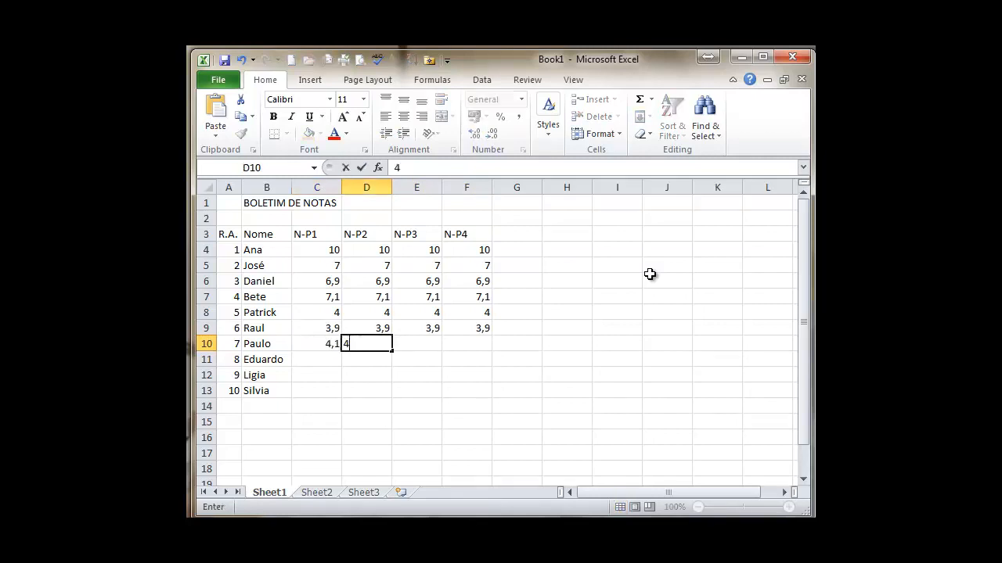
key("Right")
type("4,1")
key("Right")
type("4,1")
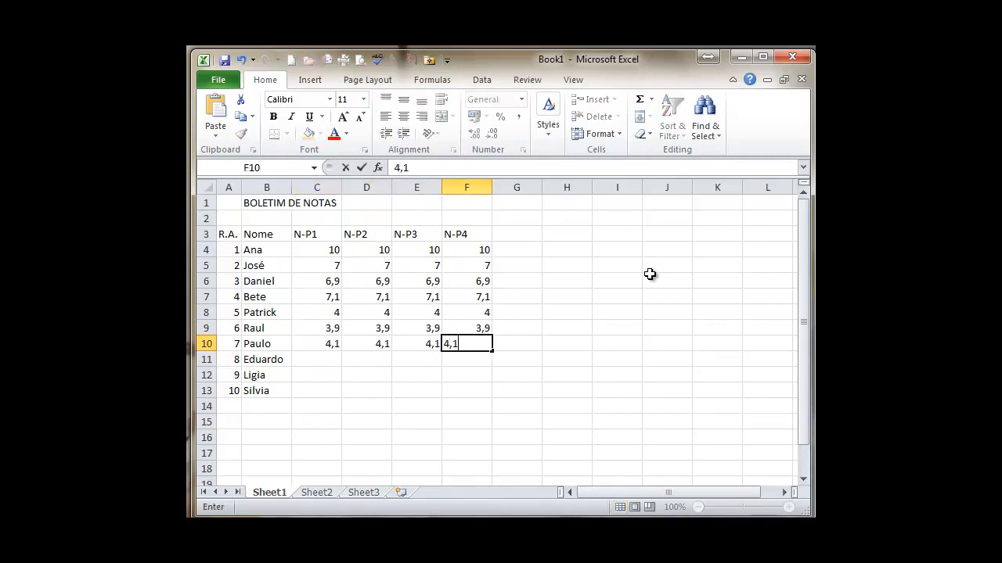
key("Left")
Enter the grade 0 for all four exams of the eighth student in C11:F11
key("Left")
key("Left")
key("Down")
type("0")
key("Right")
type("0")
key("Right")
key("0")
key("Right")
type("0")
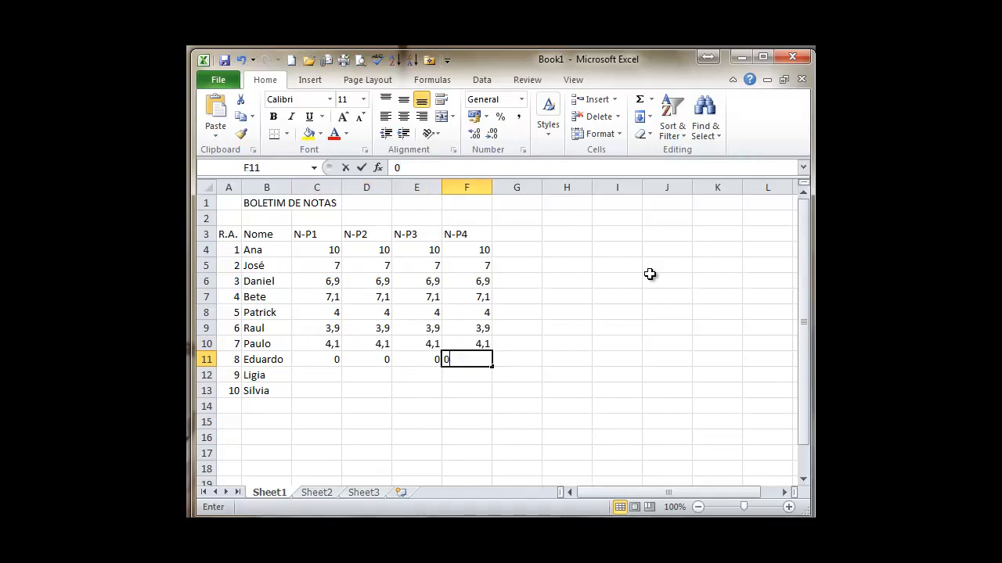
key("Right")
Enter the grade 1 for all four exams of the ninth student in C12:F12
key("Left")
key("Left")
key("Left")
key("Left")
key("Down")
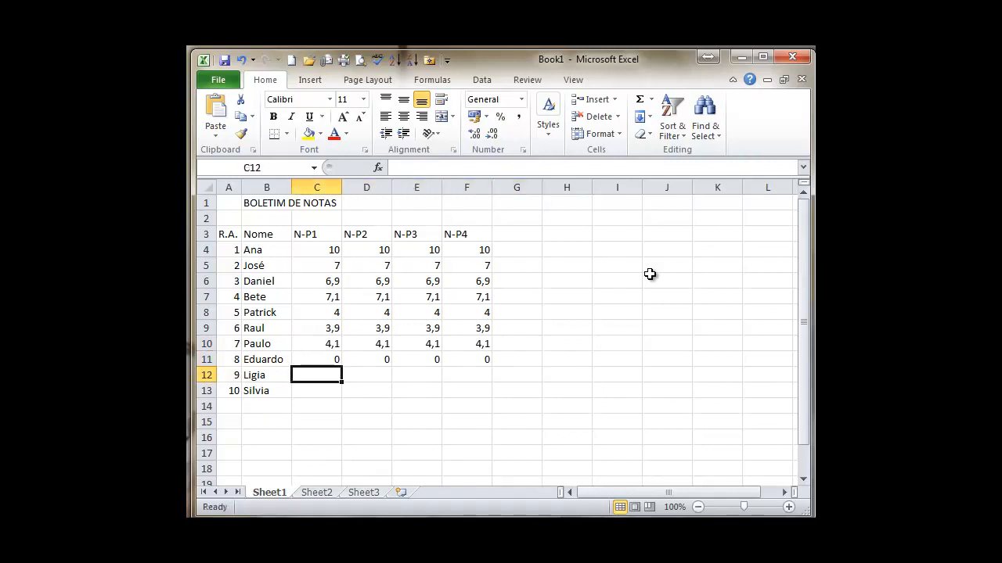
type("1")
key("Right")
type("1")
key("Right")
type("1")
key("Right")
type("1")
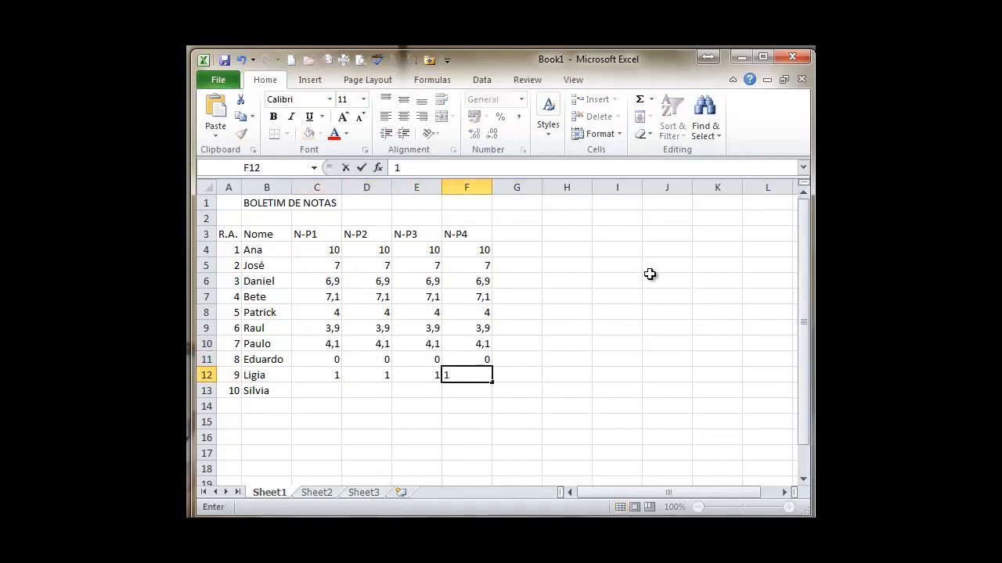
key("Left")
Enter the grade 8 for all four exams of the tenth student in C13:F13
key("Left")
key("Left")
key("Down")
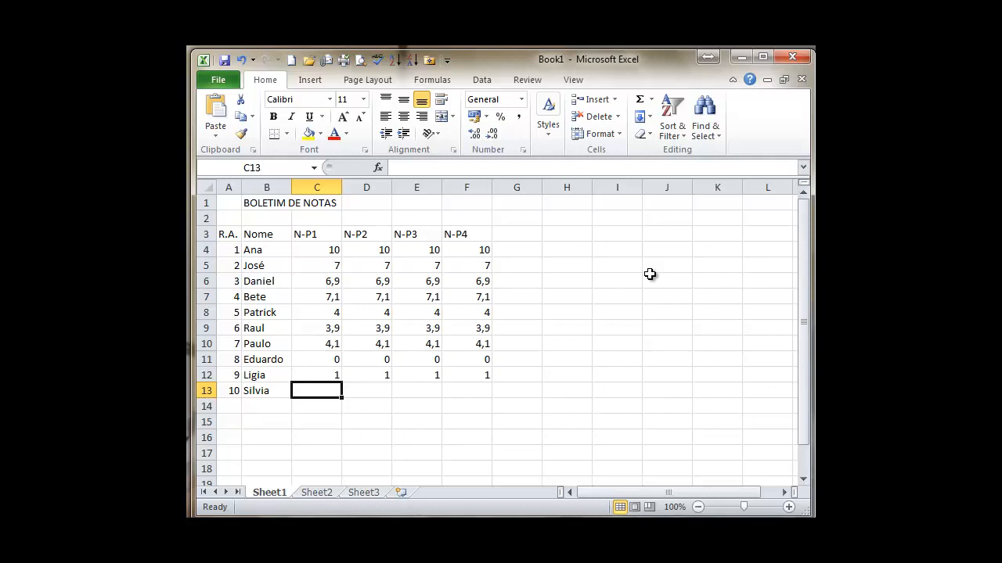
type("8")
key("Right")
type("8")
key("Right")
type("8")
key("Right")
type("8")
key("Right")
key("Left")
key("Left")
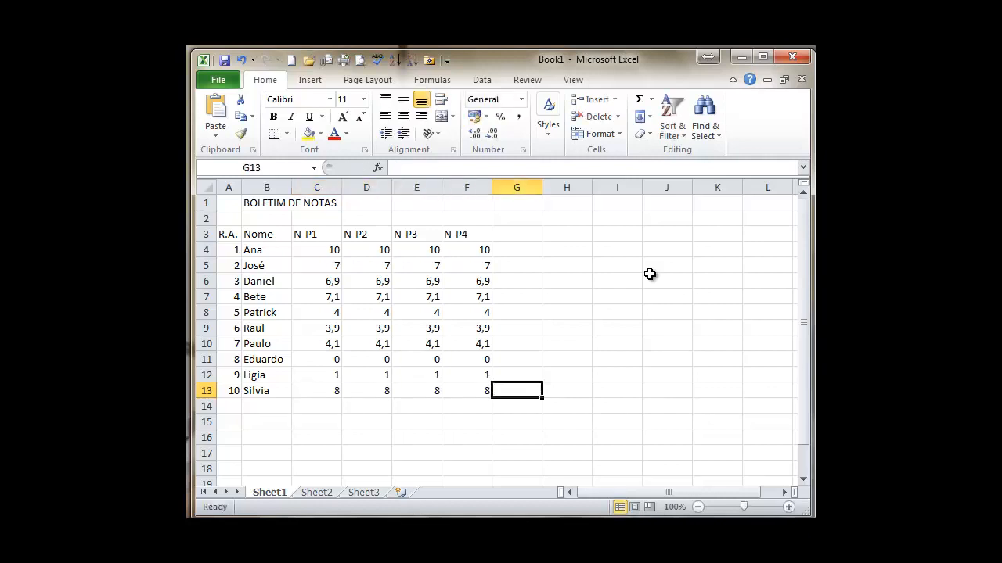
key("Left")
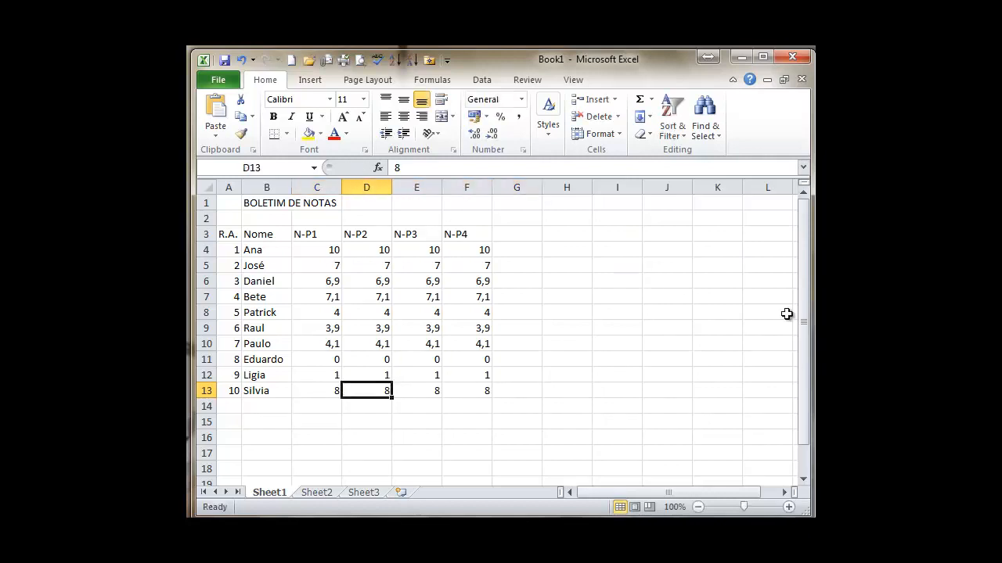
Select the grade range C4:F13 and open its Format Cells settings
left_click_drag(322, 248, 460, 389)
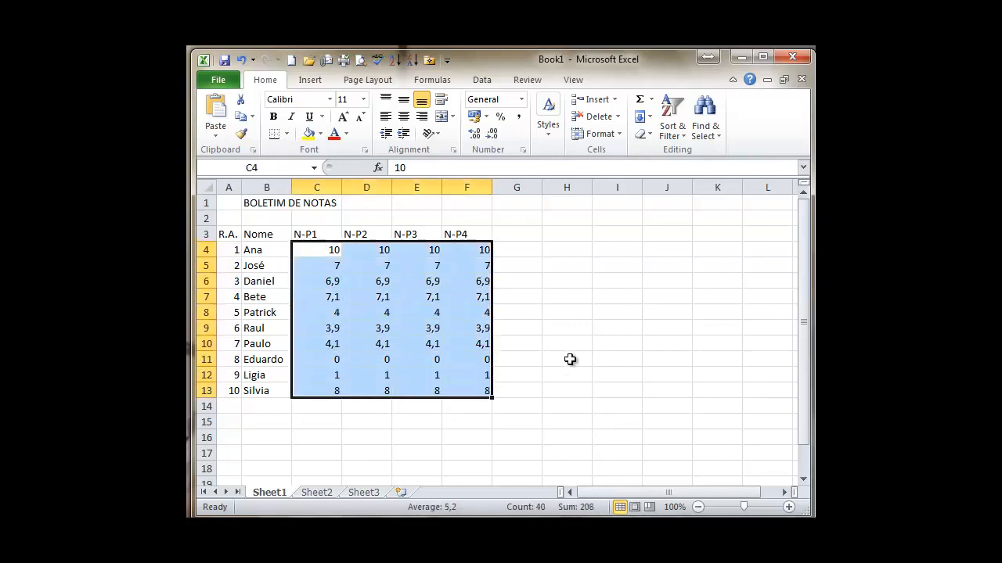
left_click(486, 117)
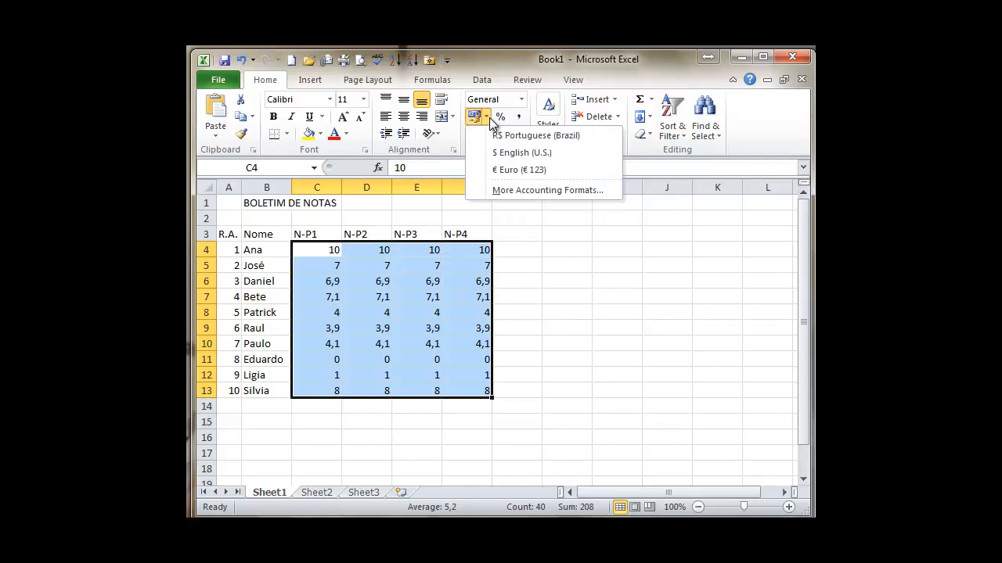
left_click(486, 117)
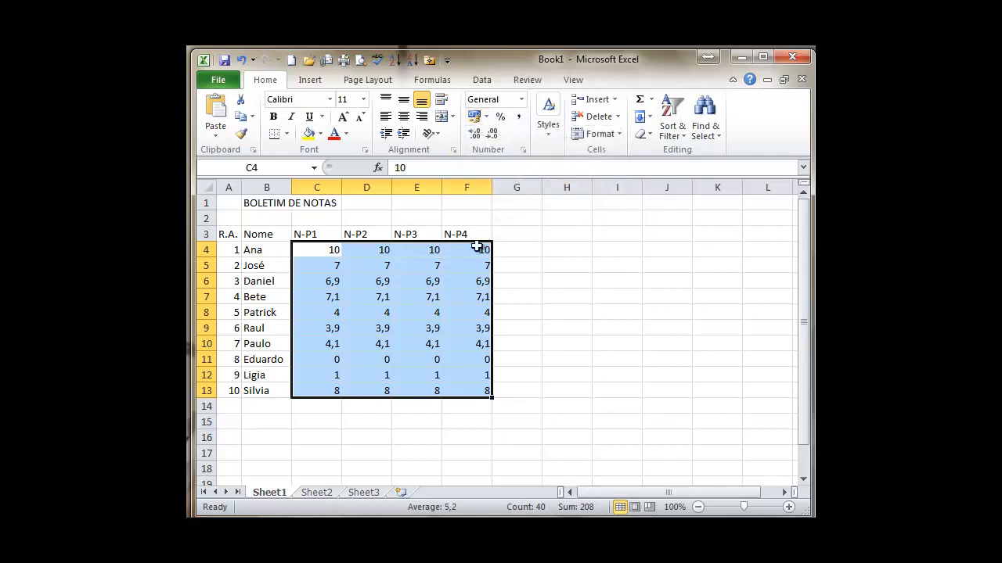
right_click(409, 287)
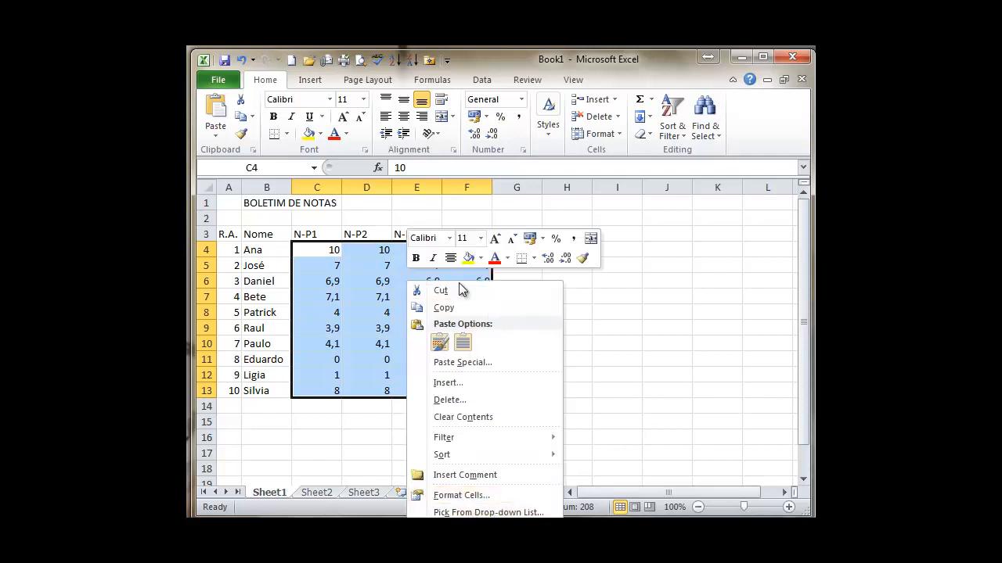
right_click(313, 250)
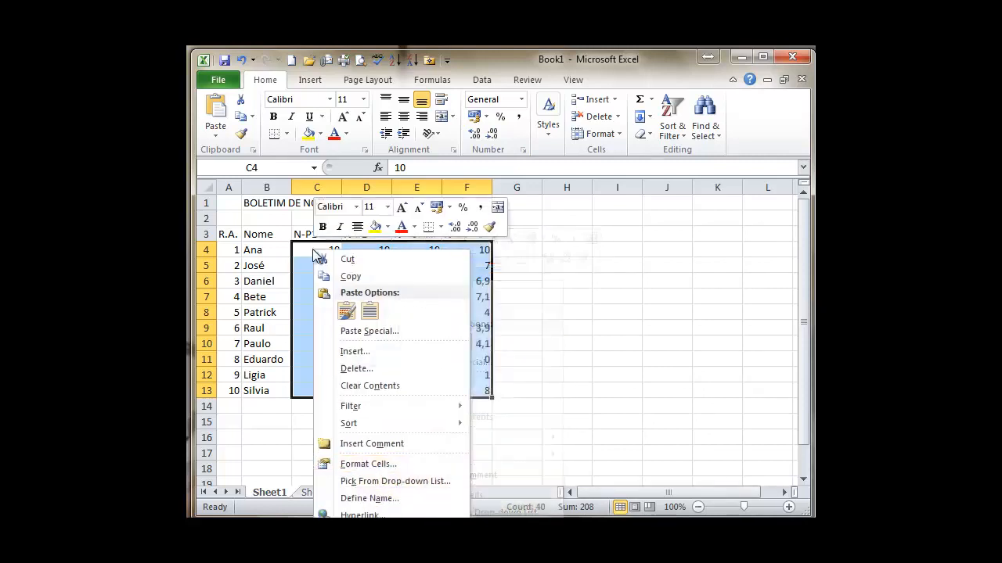
left_click(403, 468)
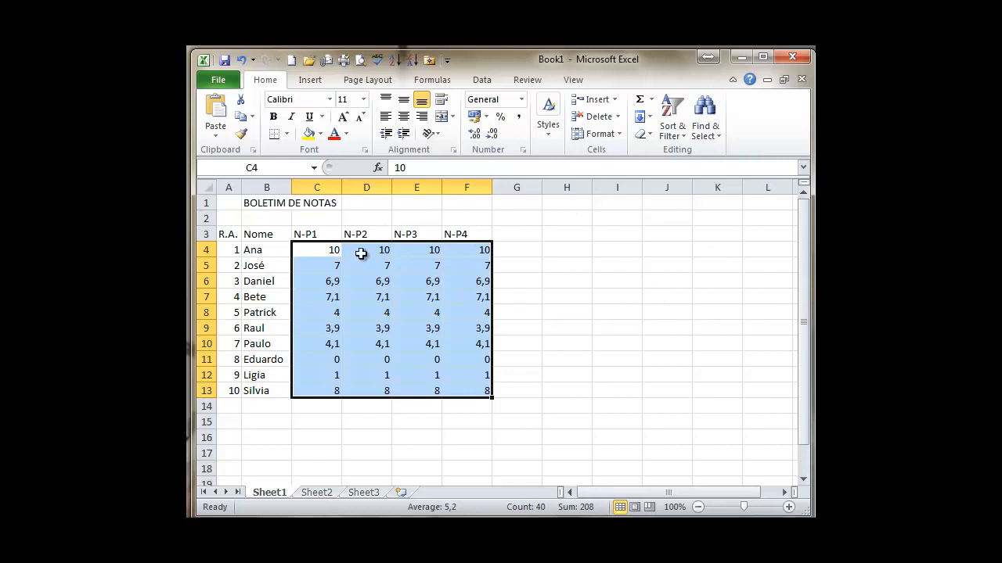
left_click_drag(396, 289, 493, 82)
Look through the number format categories and choose Number with 2 decimal places for the grades
left_click(344, 153)
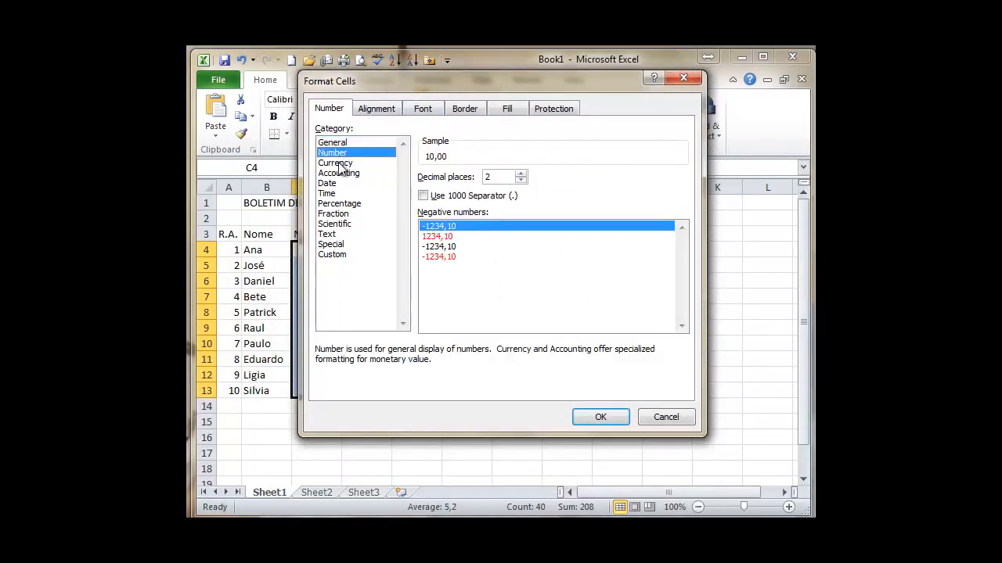
key("Down")
key("Down")
key("Down")
key("Down")
left_click(334, 143)
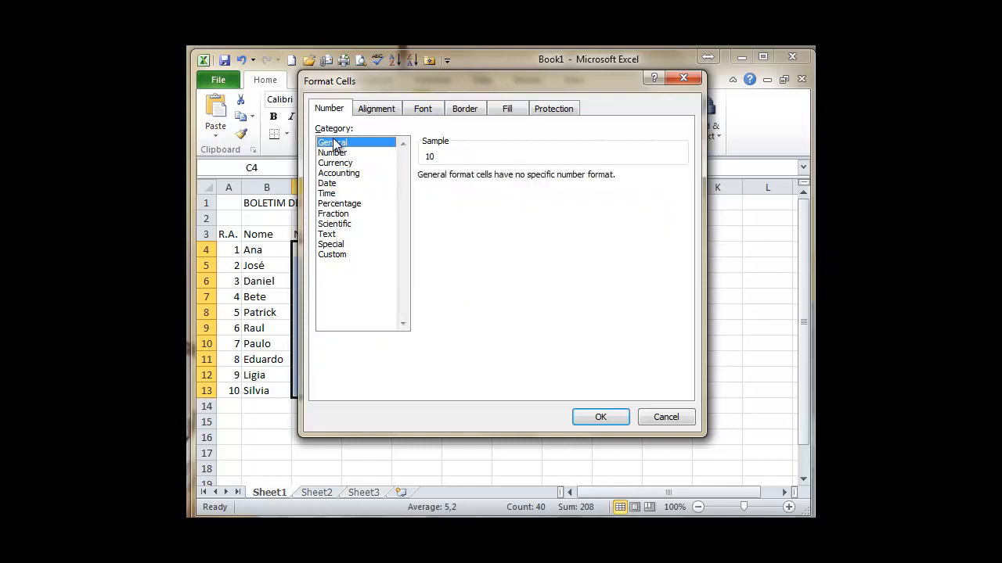
left_click(335, 153)
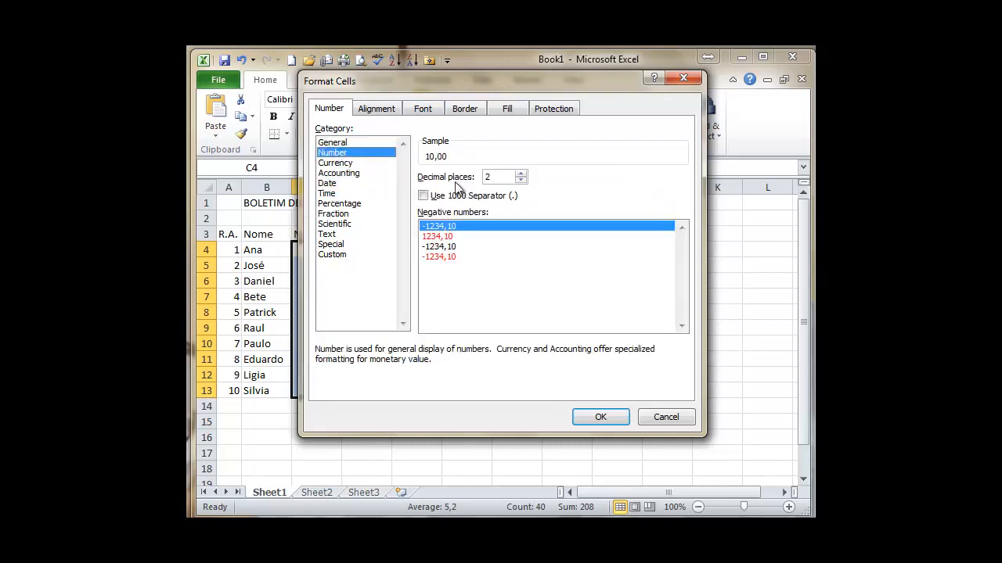
Try the negative number styles, choose the plain -1234,10 style and apply the format to the grades
left_click(442, 236)
left_click(443, 246)
left_click(444, 257)
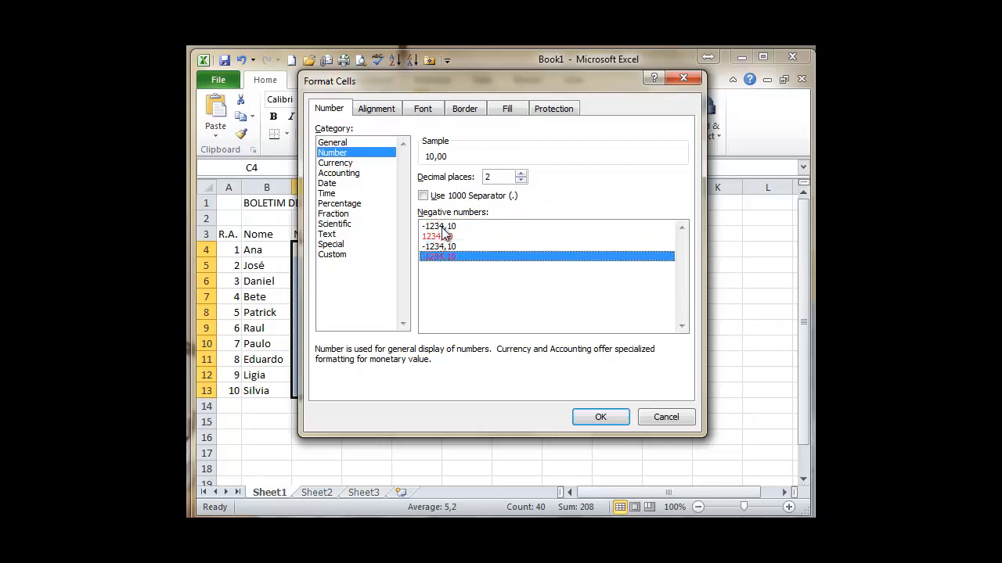
left_click(443, 227)
left_click(600, 417)
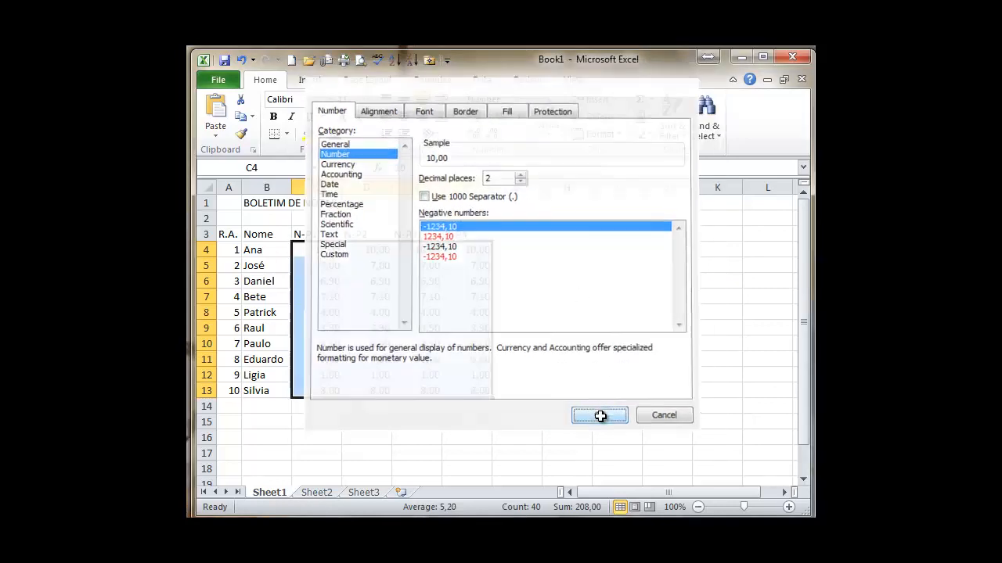
left_click(380, 270)
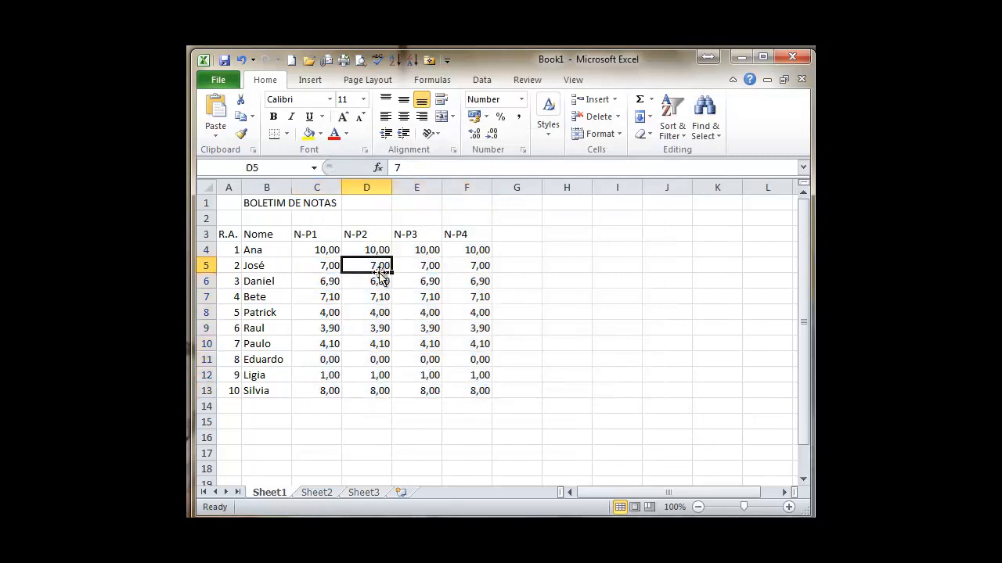
Centre the contents of the whole worksheet both horizontally and vertically
left_click(208, 190)
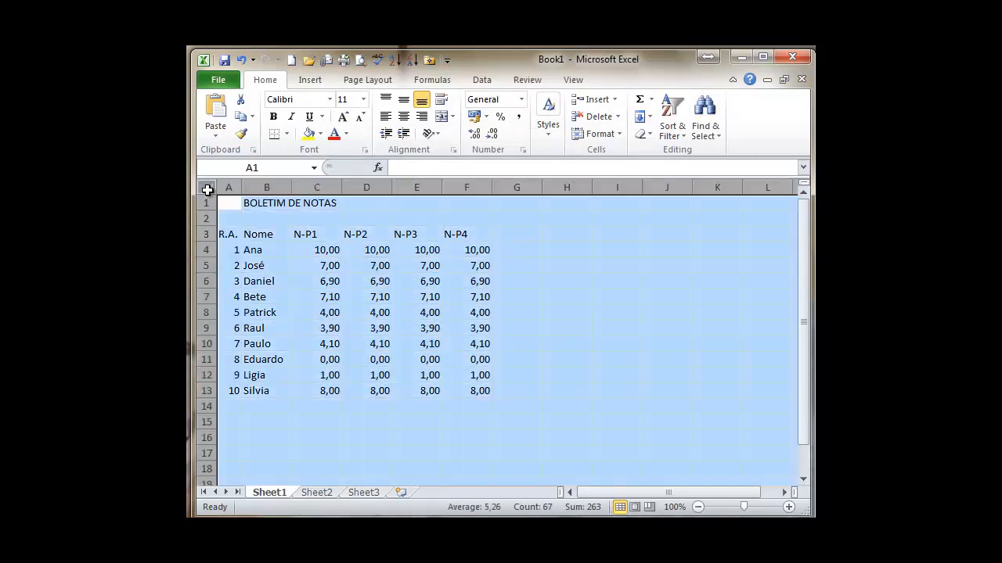
left_click(403, 118)
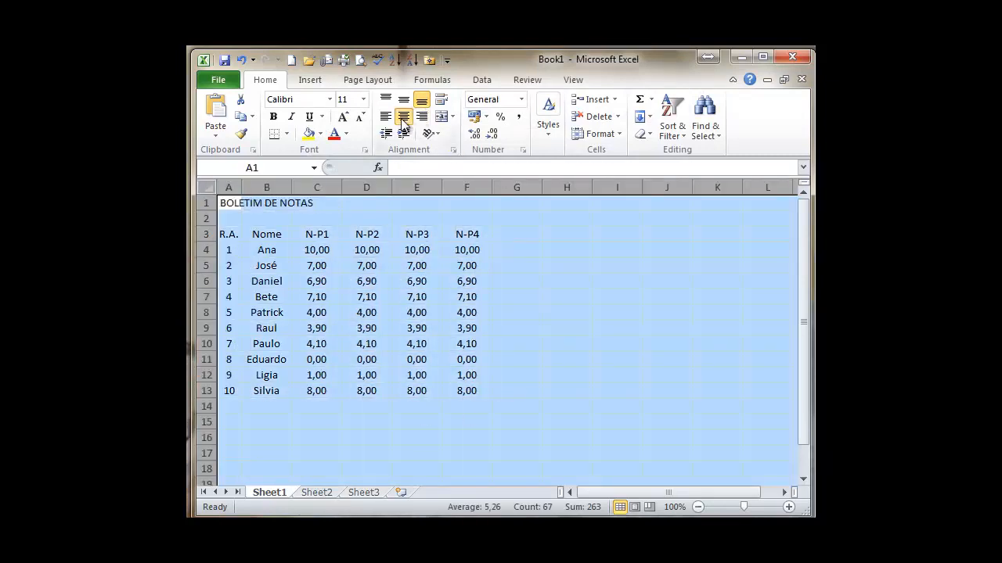
left_click(403, 99)
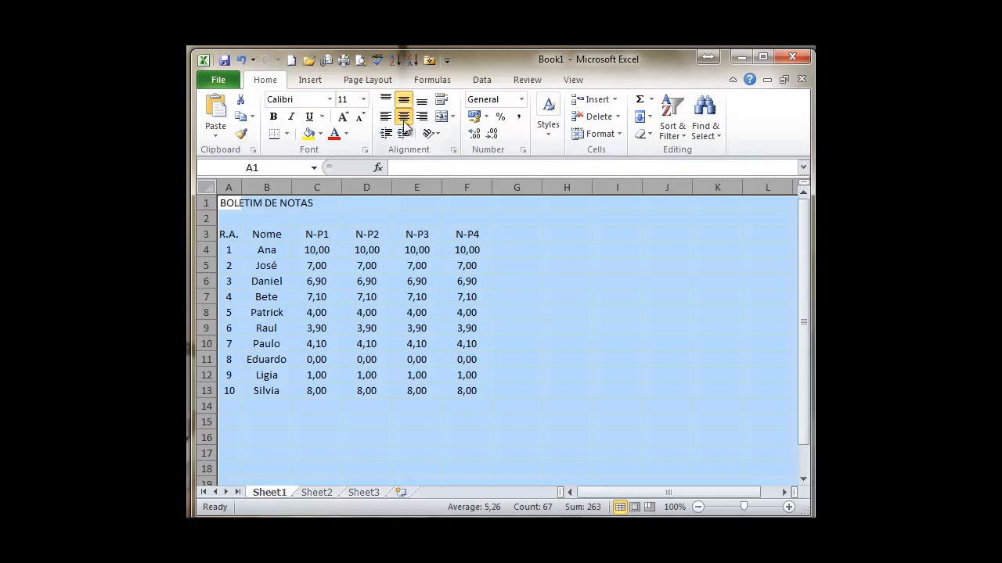
left_click(387, 266)
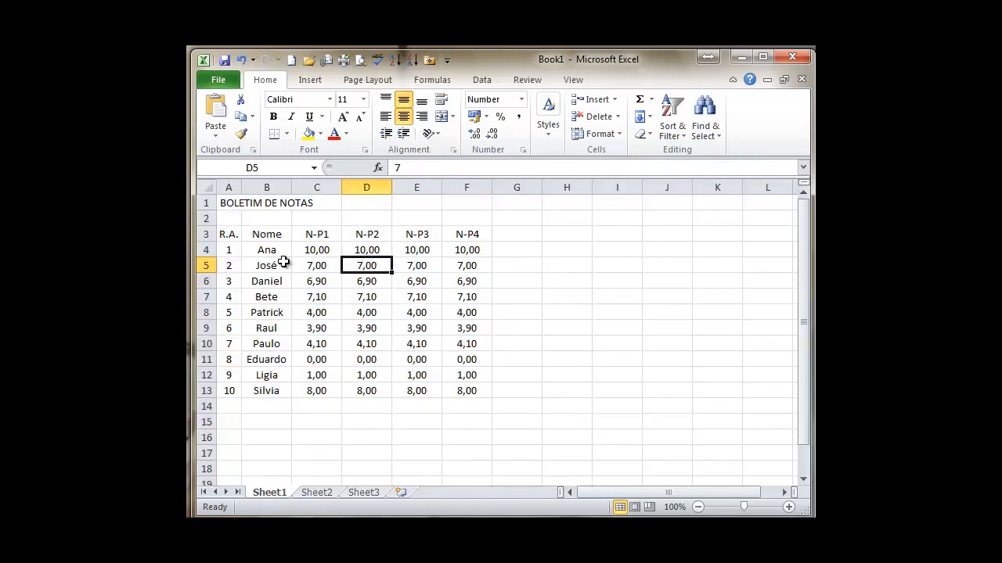
Left-align the student names in B4:B13
left_click_drag(267, 250, 272, 391)
left_click(385, 116)
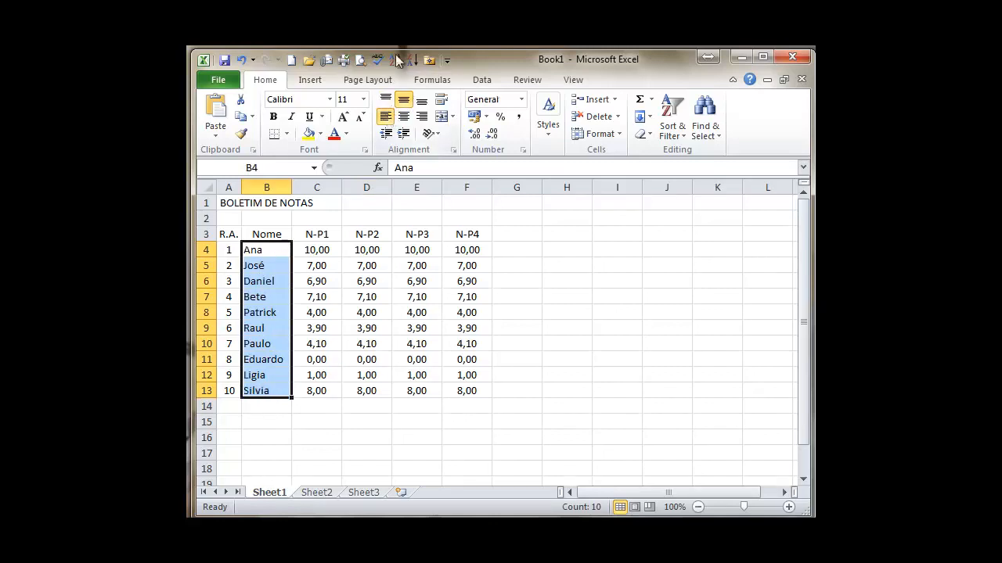
left_click(263, 280)
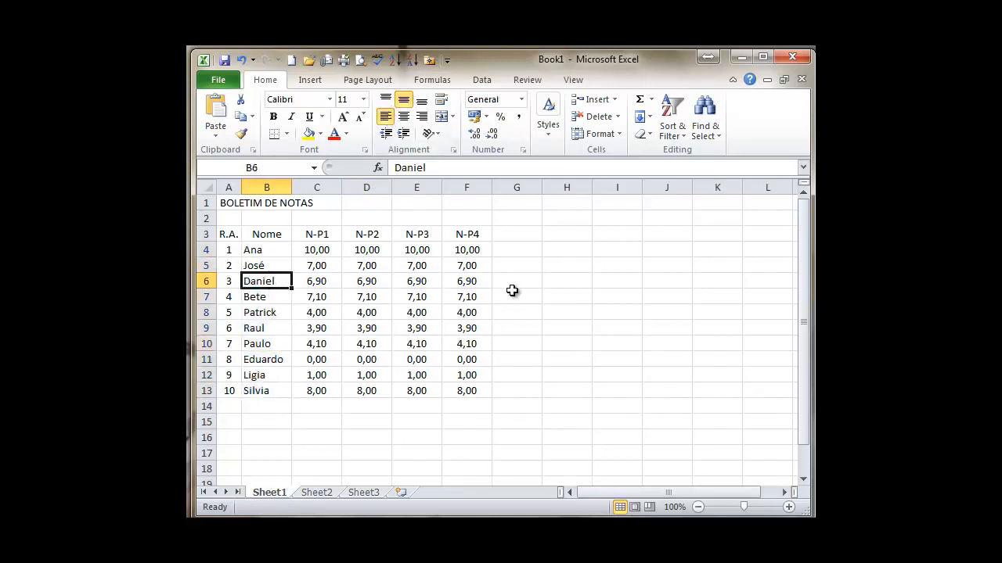
Add the column headers Soma in G3 and Média in H3
left_click(517, 234)
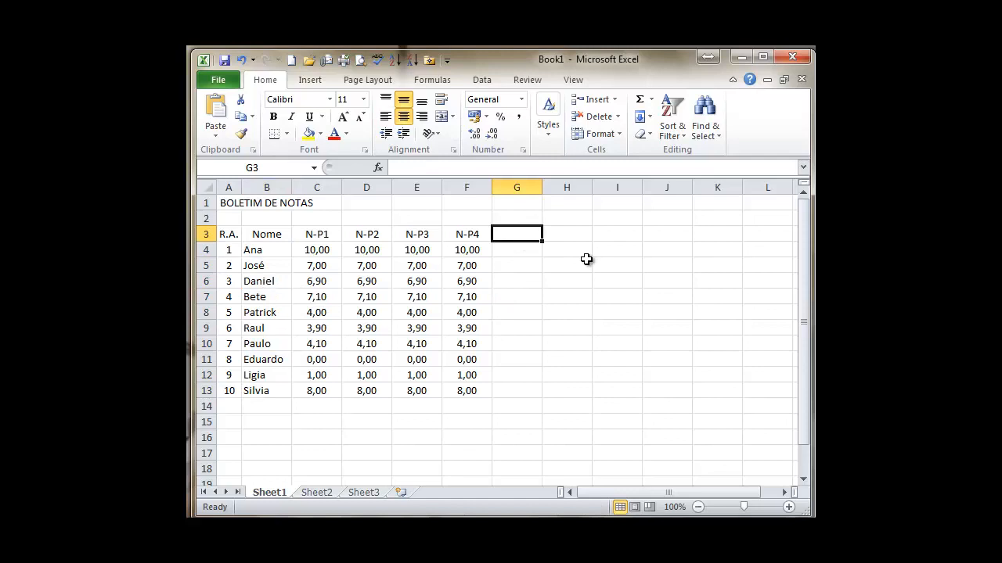
type("Soma")
key("Tab")
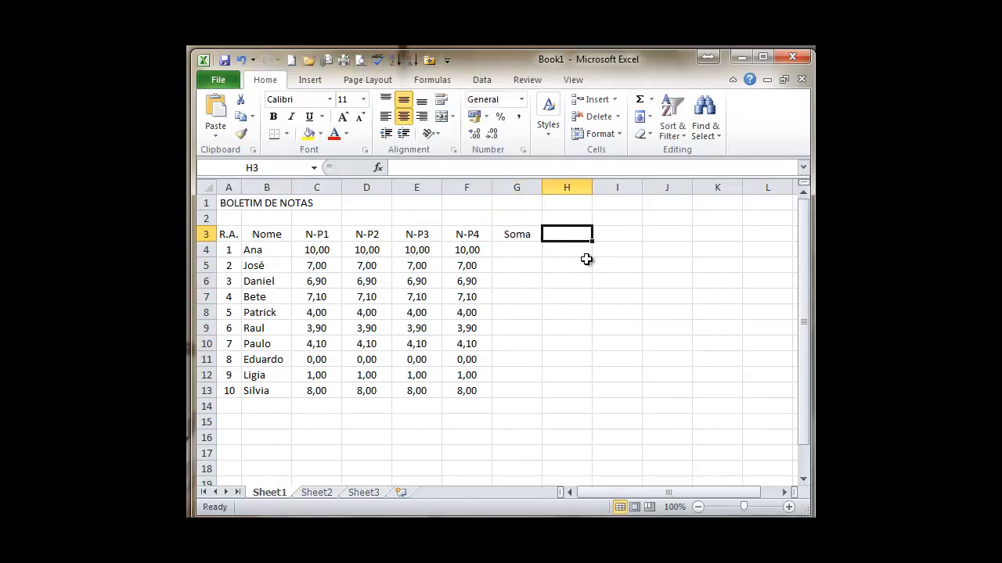
type("Média")
key("Tab")
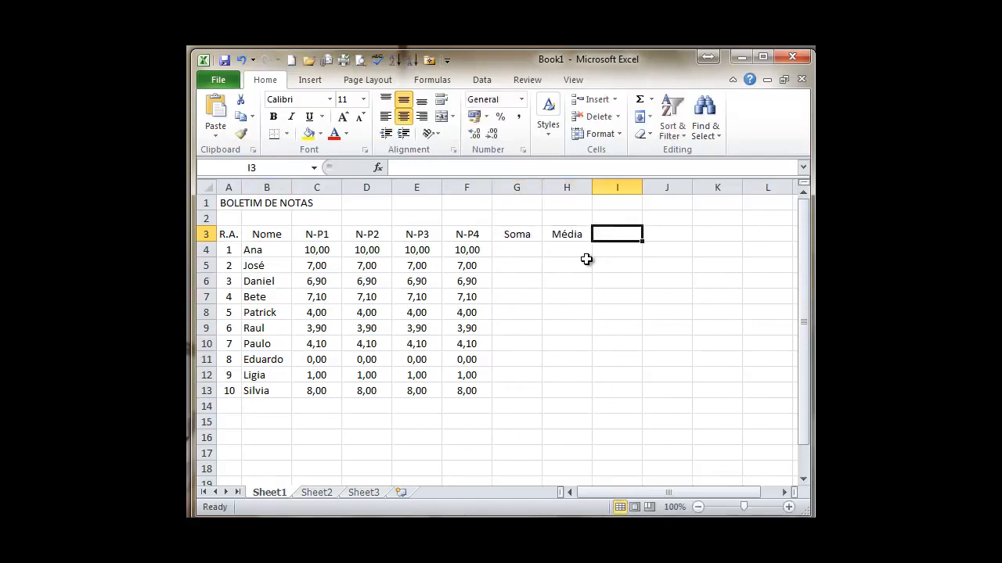
Add the headers Frequencia in I3 and Situação in J3, and fit column I's width to its text
type("Situaçã")
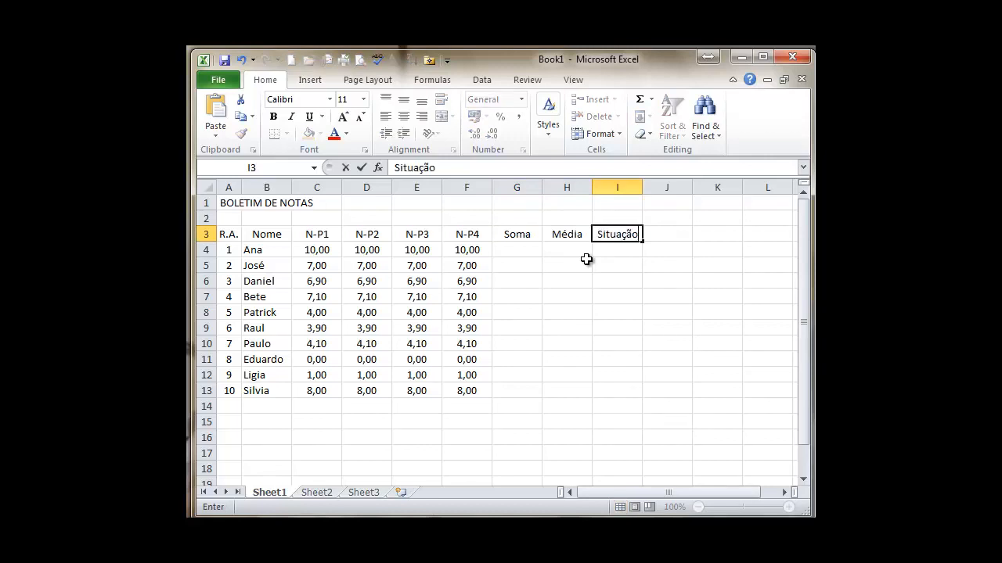
key("BackSpace")
type("Fre")
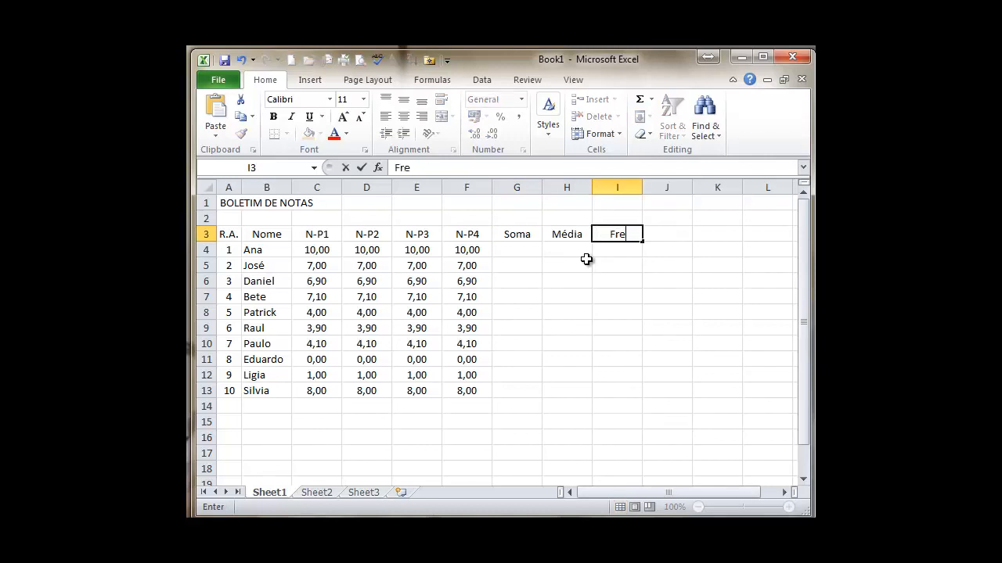
type("quencia")
key("Tab")
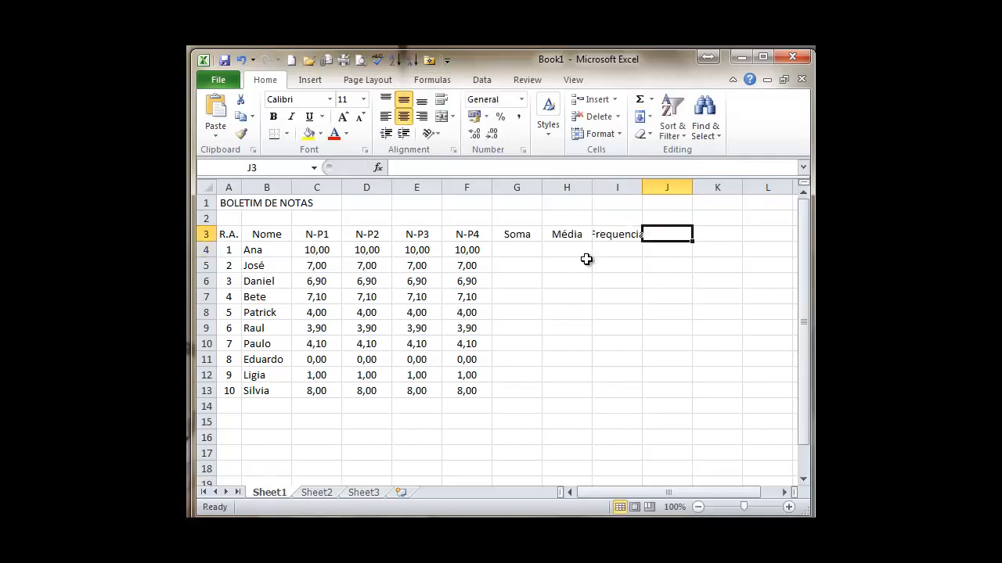
double_click(642, 186)
type("Si")
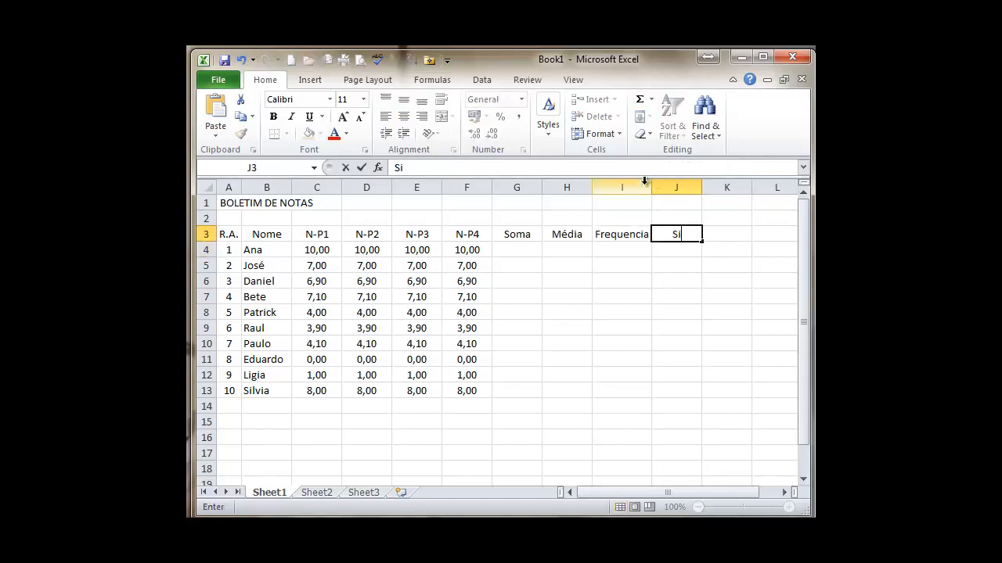
type("tuação")
key("Return")
Calculate the first student's Soma in G4 with =SUM(C4:F4) and fill the formula down to G13
key("Left")
key("Left")
key("Left")
key("Left")
key("Left")
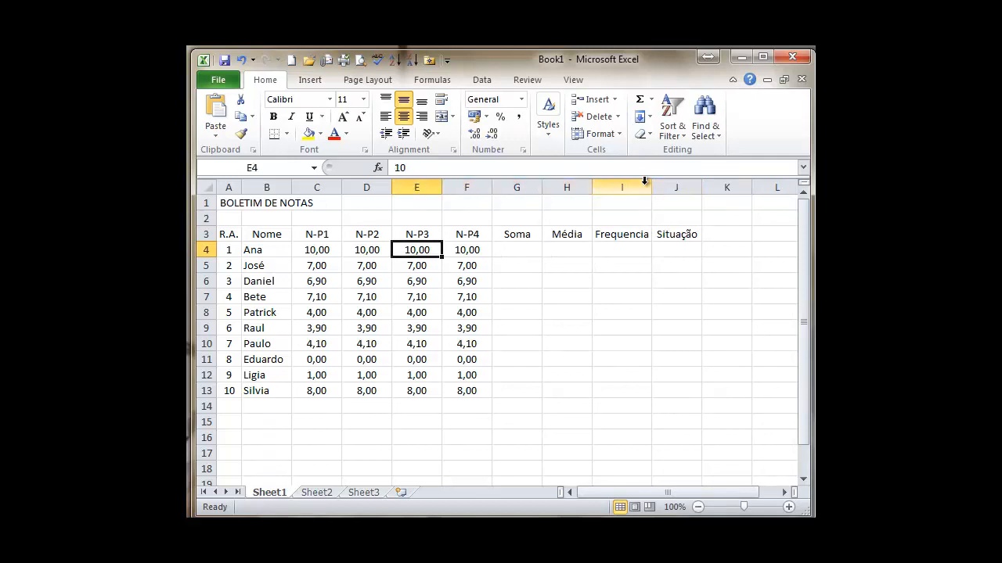
key("Left")
key("Left")
key("Left")
key("Right")
key("Right")
key("Right")
key("Right")
key("Right")
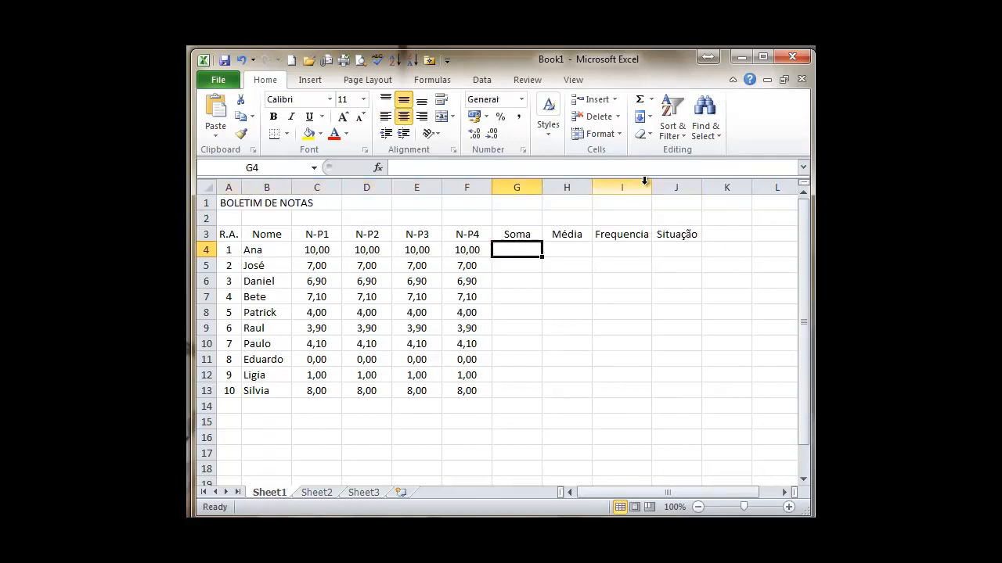
type("=soma")
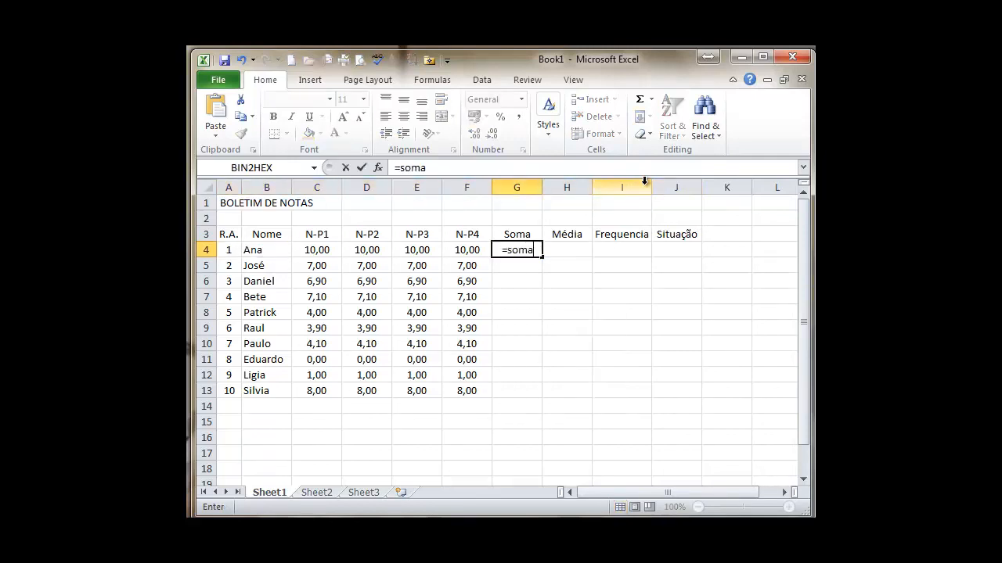
key("BackSpace")
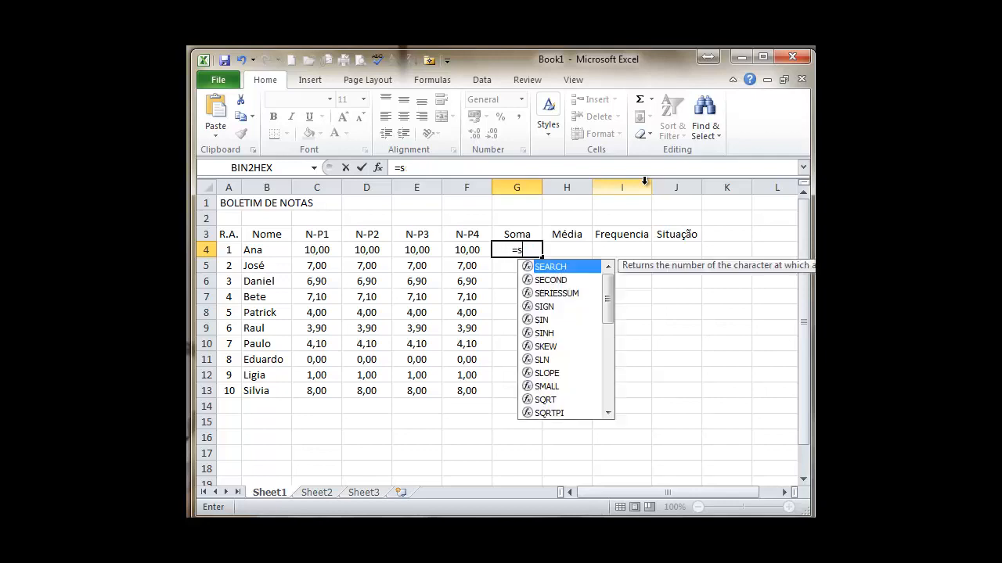
type("um")
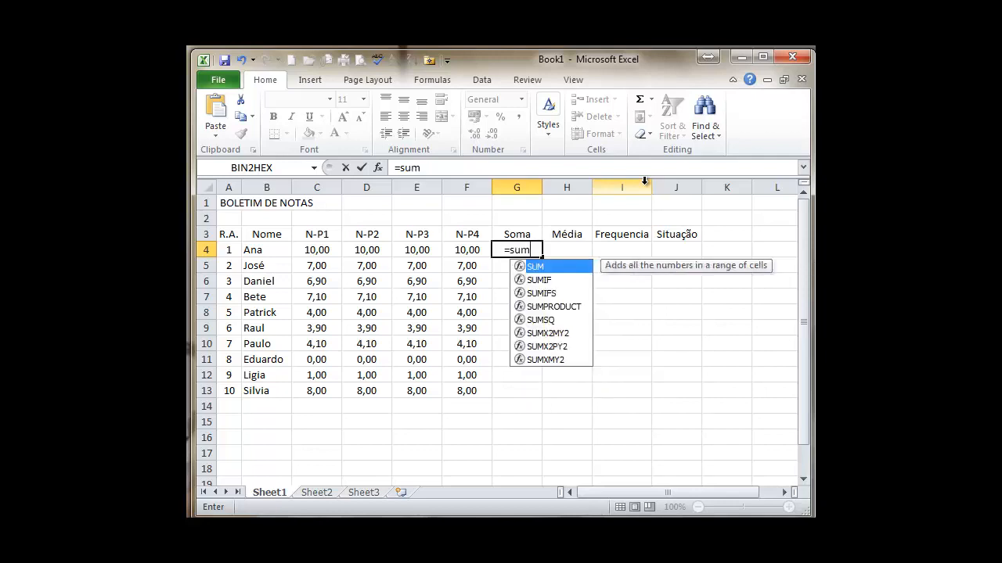
type("(")
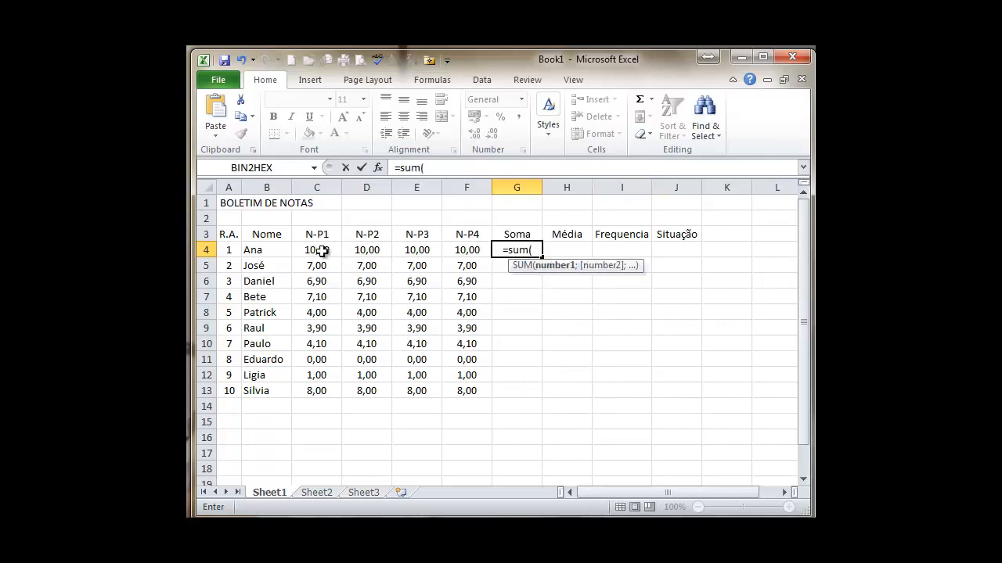
left_click_drag(317, 250, 467, 251)
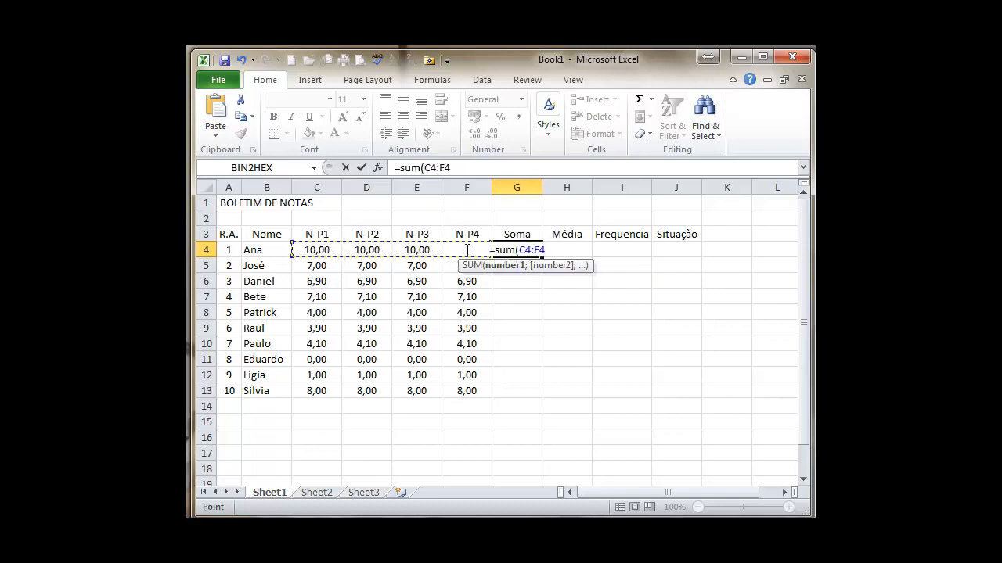
key("Return")
key("Up")
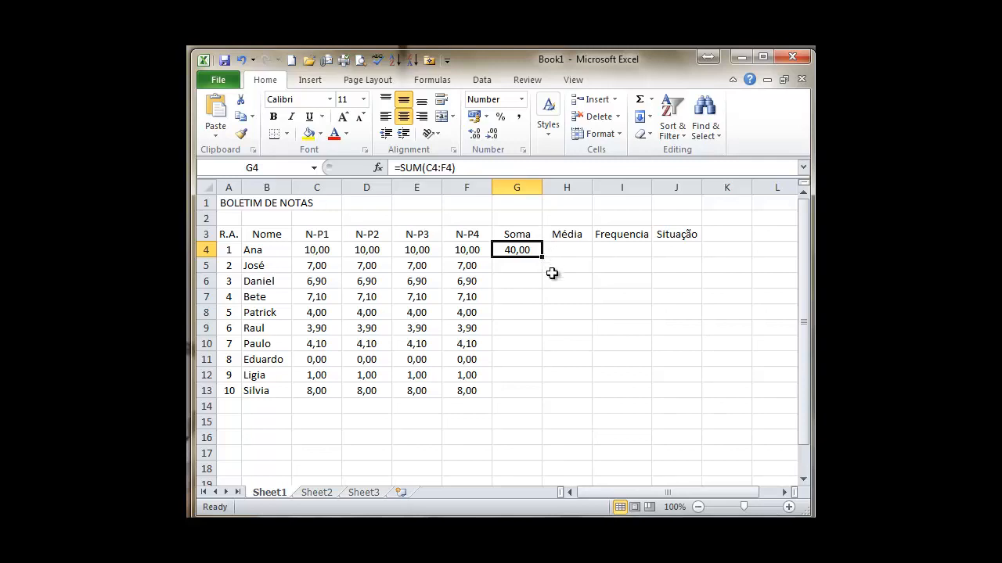
left_click_drag(543, 255, 536, 393)
Calculate the first student's Média in H4 with =AVERAGE(C4:F4) and fill the formula down to H13
left_click(568, 251)
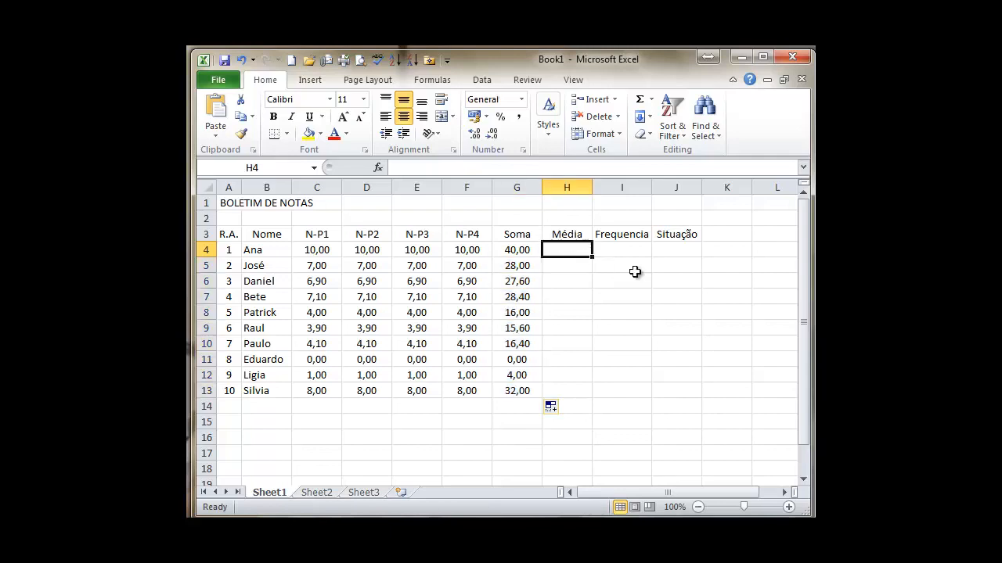
type("=")
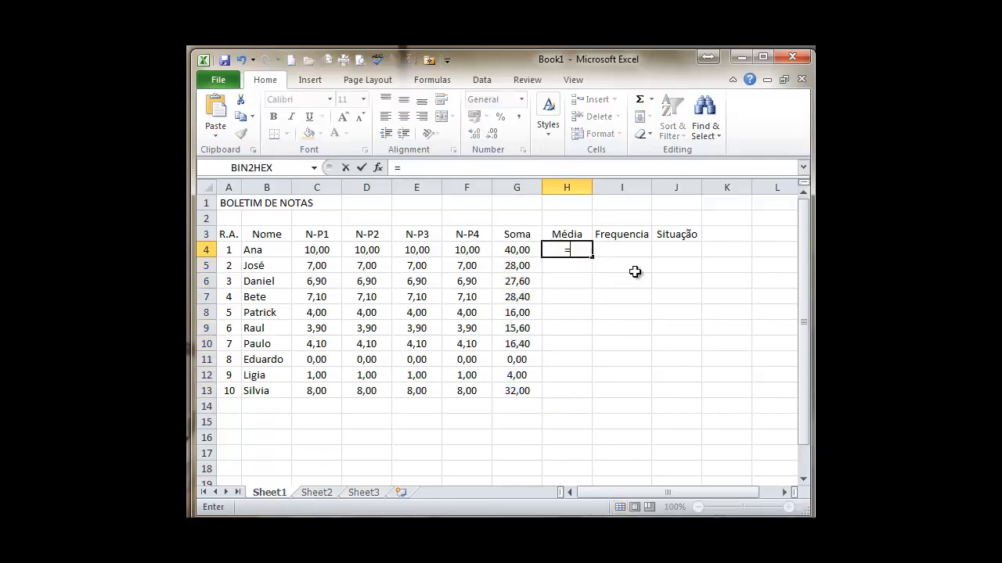
type("av")
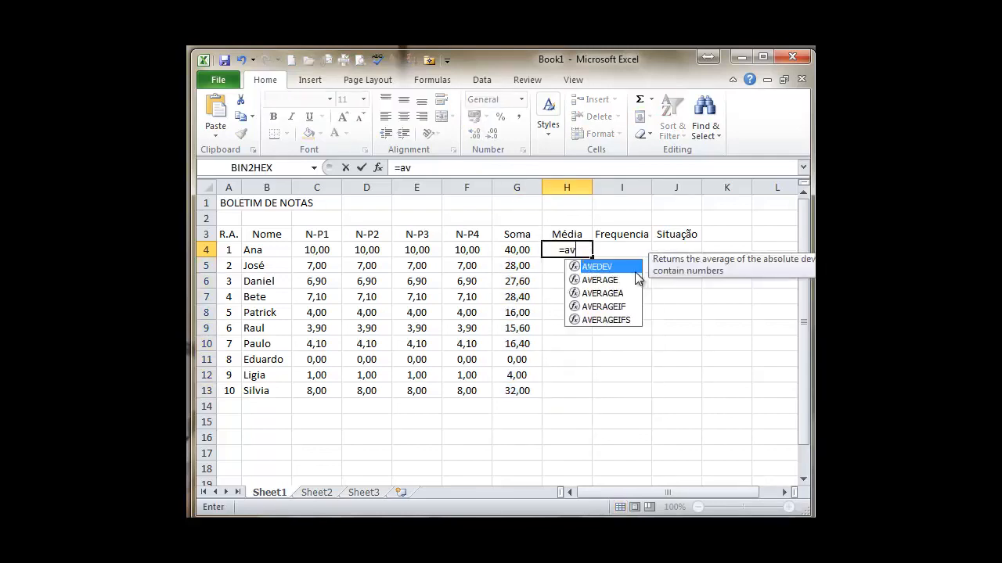
type("erage(")
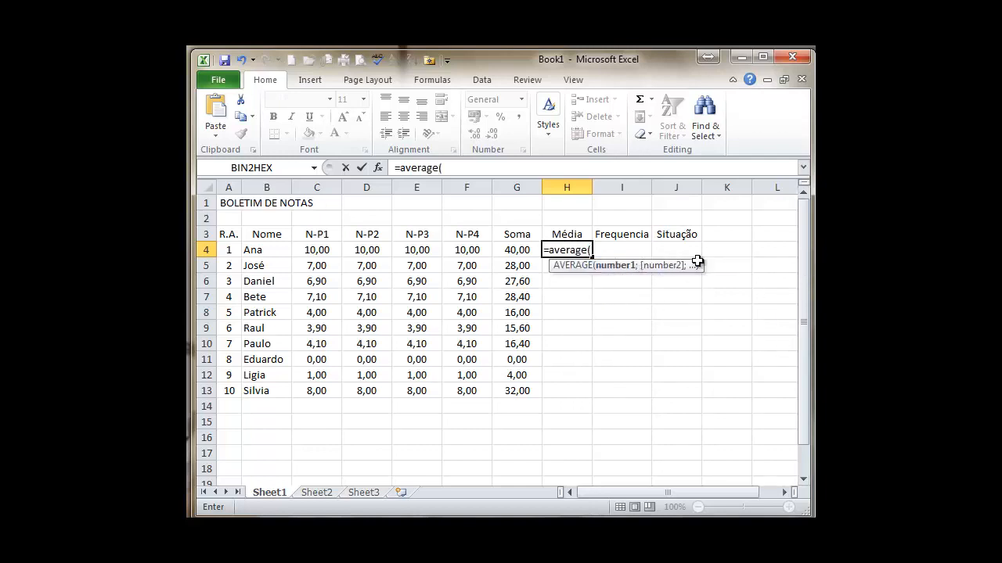
left_click_drag(315, 250, 465, 250)
key("Return")
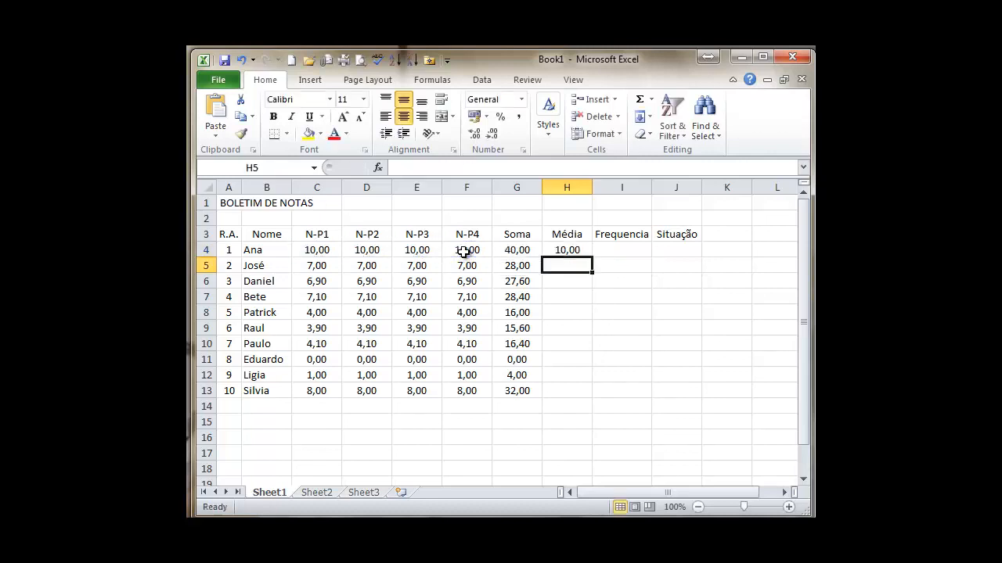
key("Up")
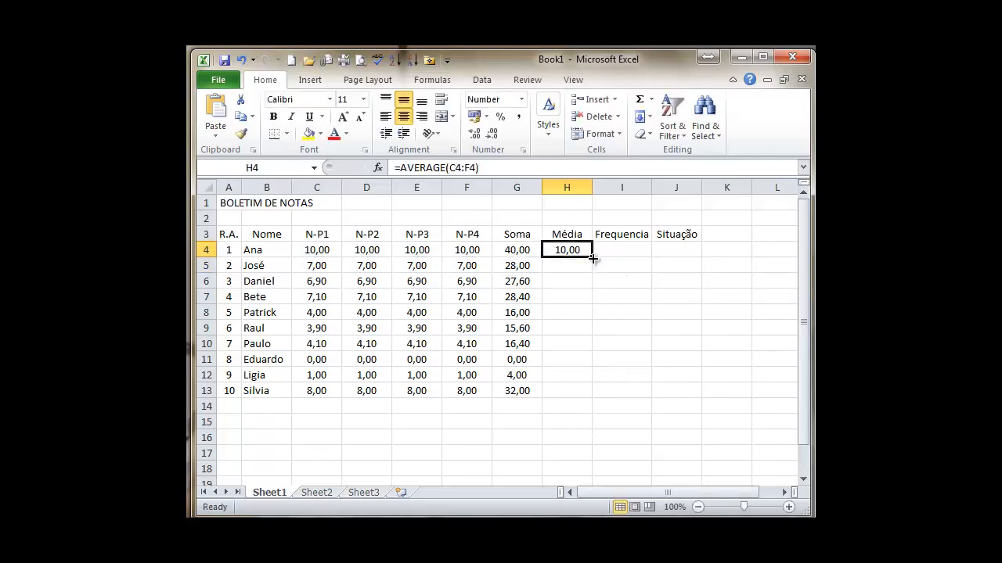
left_click_drag(592, 258, 591, 400)
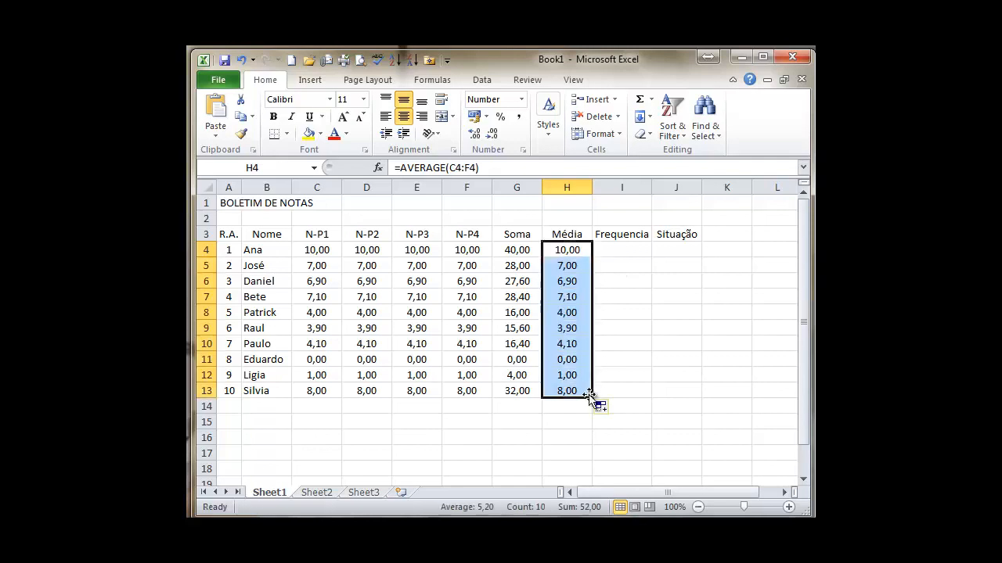
Enter the Frequencia values 100%, 75% and 50% for the first three students in I4:I6
key("Right")
key("Left")
key("Right")
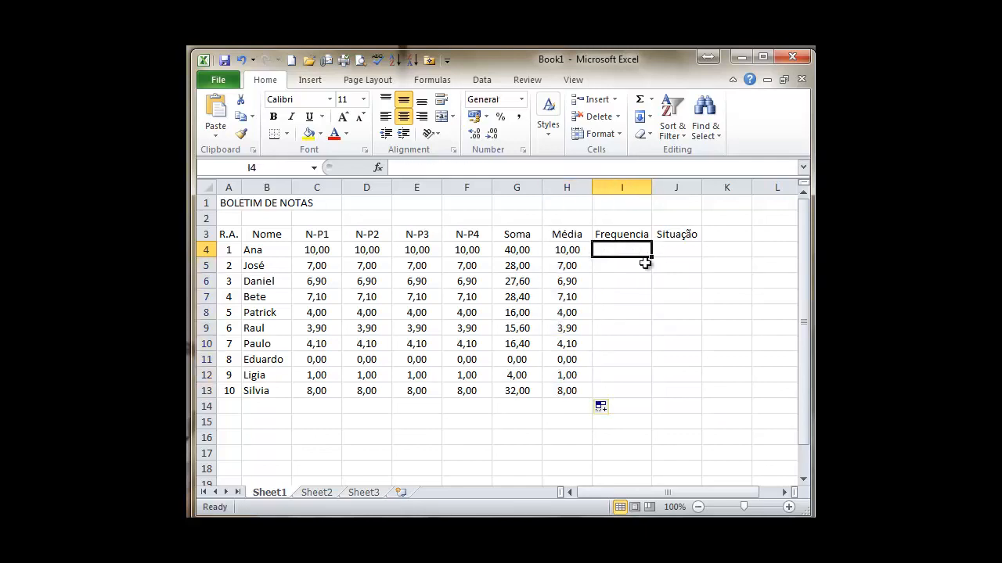
type("75")
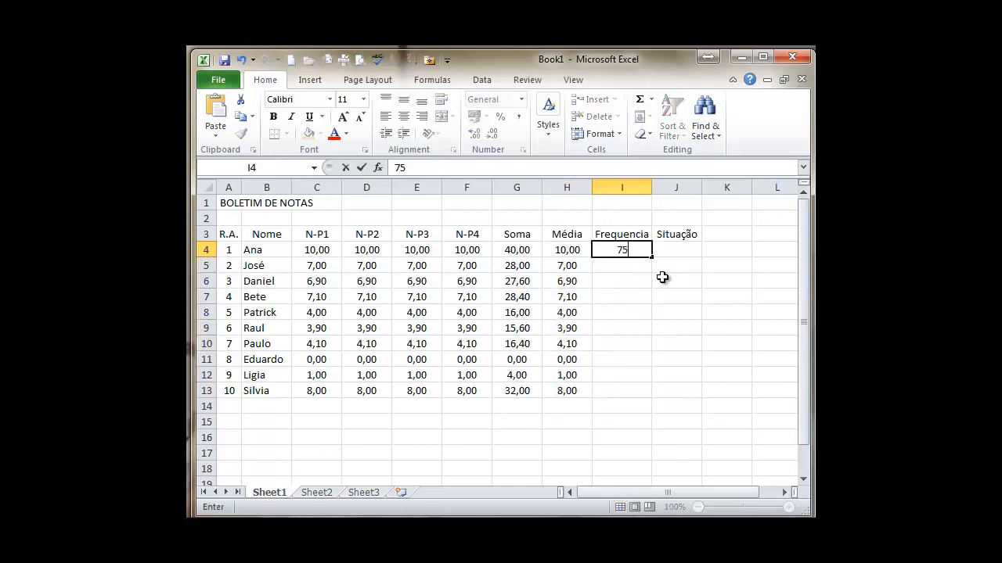
key("ctrl+Return")
type("100")
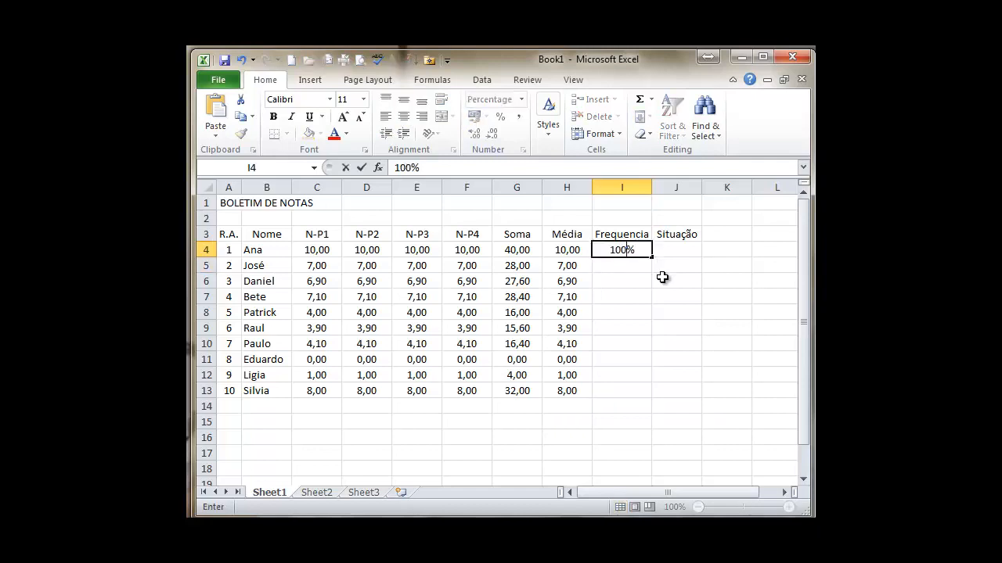
key("Return")
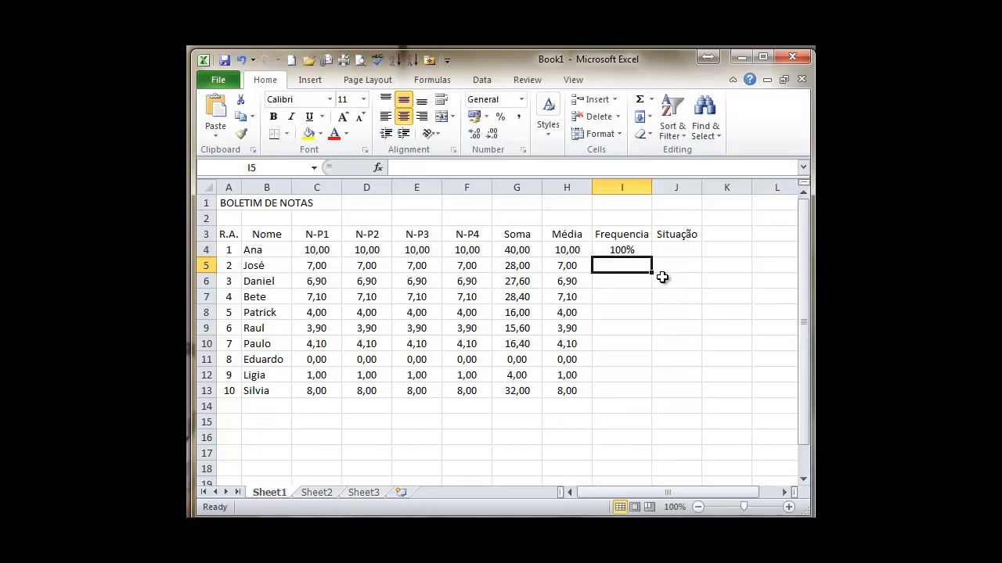
type("75")
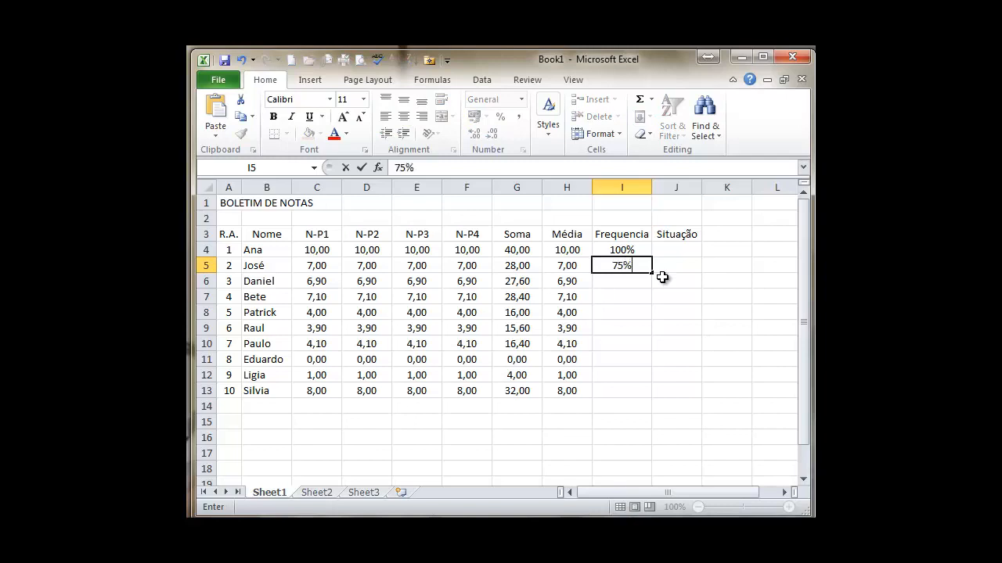
key("Return")
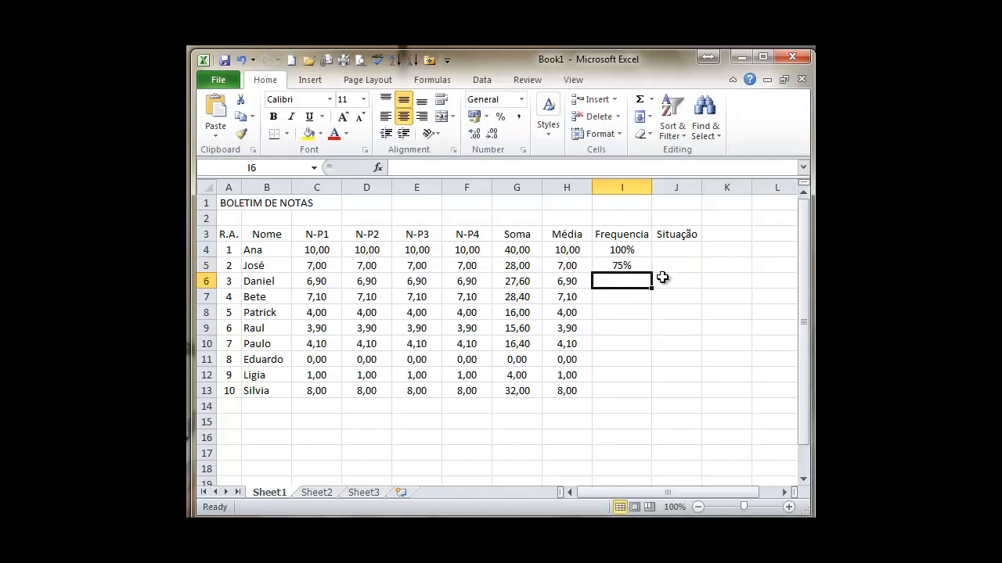
type("50")
key("Return")
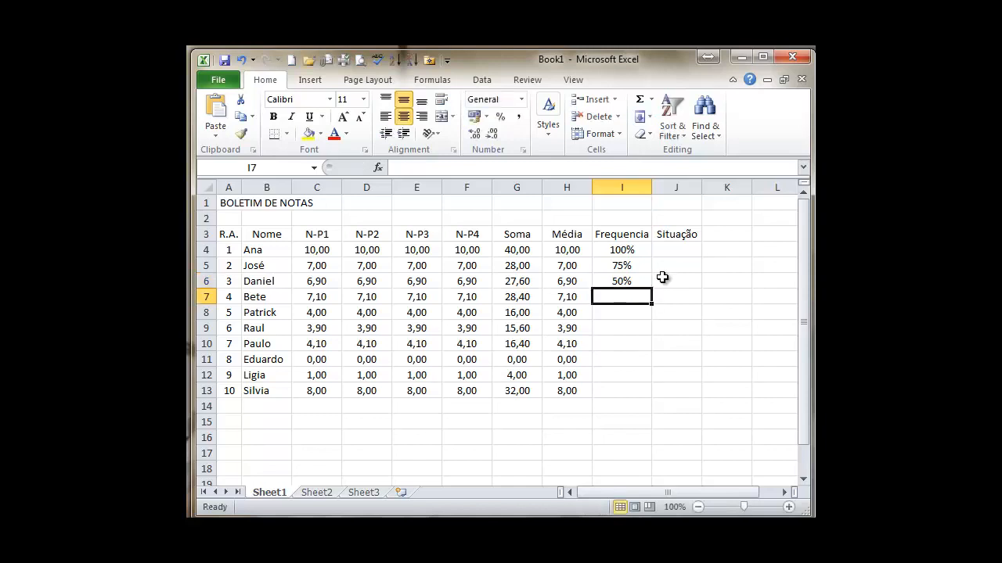
Enter 76% as the fourth student's Frequencia in I7
type("76")
key("Return")
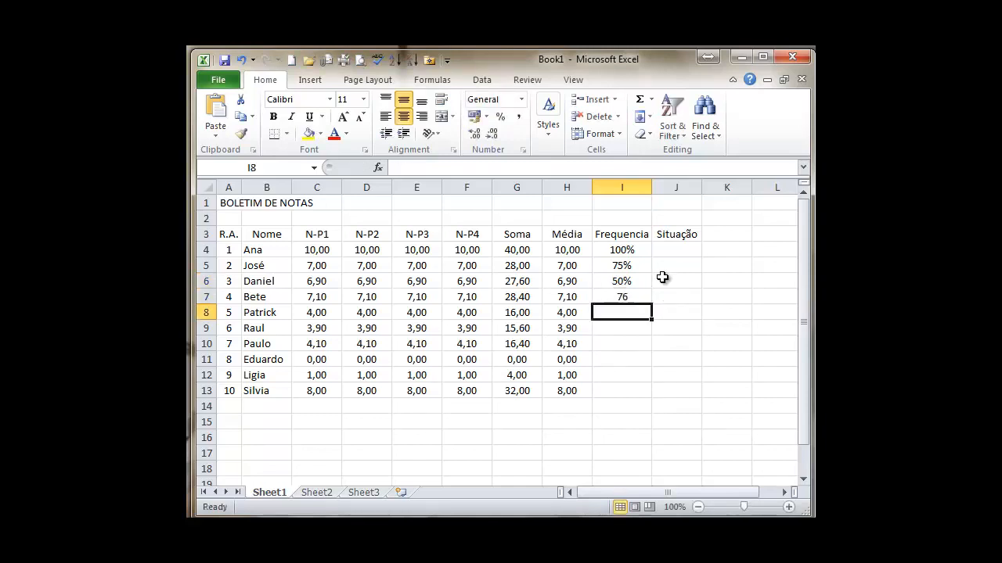
key("Up")
key("F2")
type("%")
key("Return")
Change the third student's Frequencia in I6 to 74%
key("Up")
key("Up")
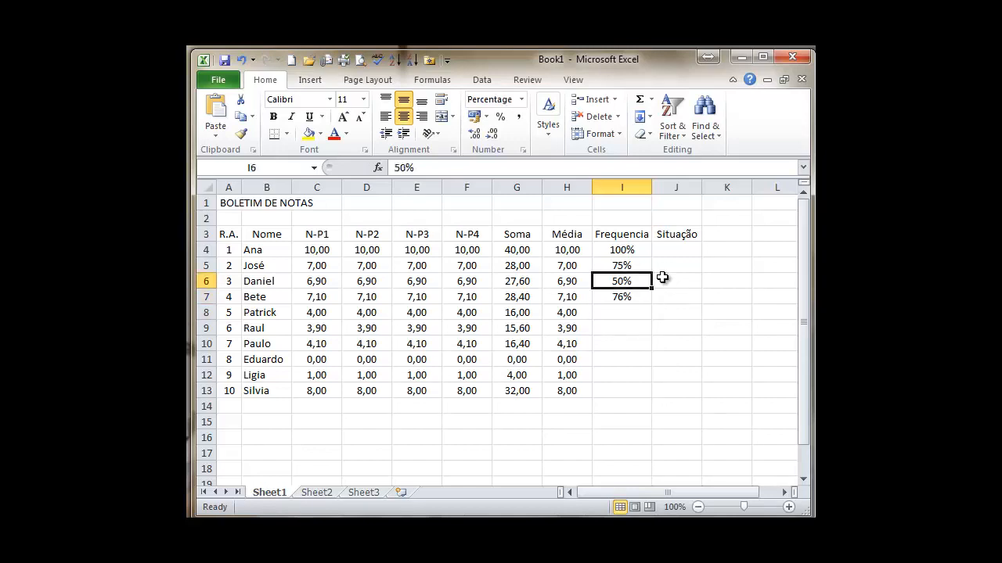
type("74")
key("Return")
key("Return")
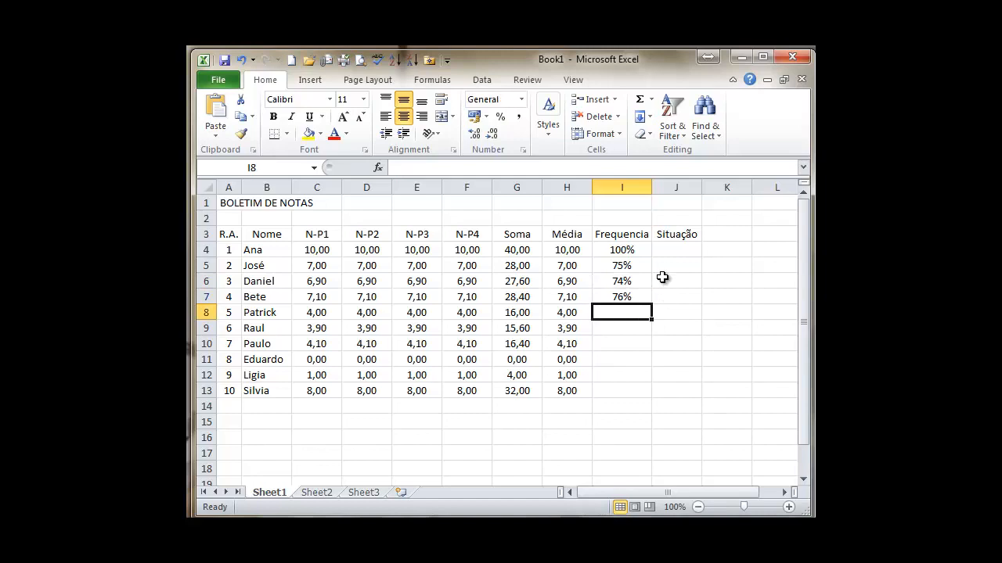
Enter the Frequencia values 50%, 0%, 10%, 80%, 30% and 60% for the remaining six students in I8:I13
type("50")
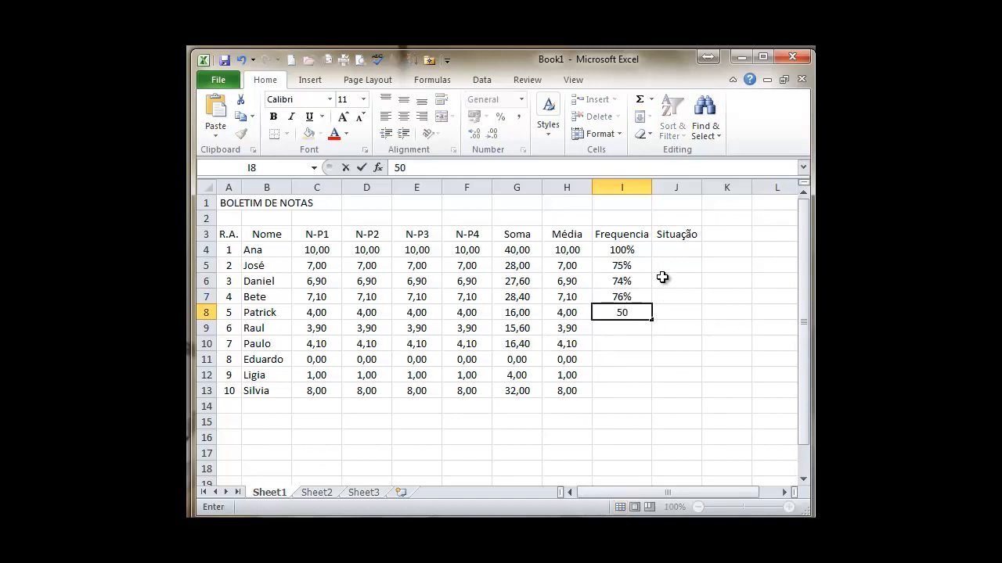
key("Return")
type("0")
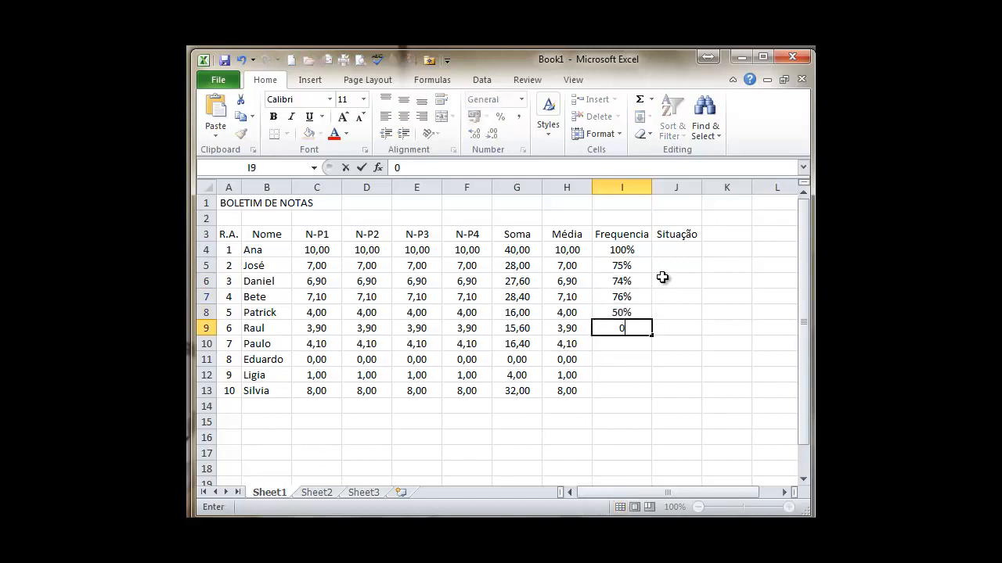
key("Return")
type("10")
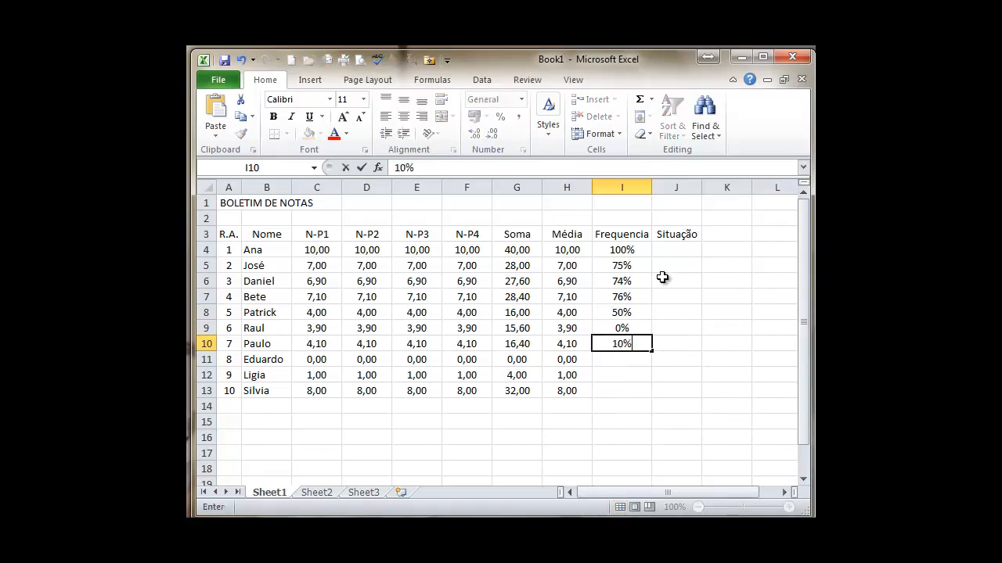
key("Return")
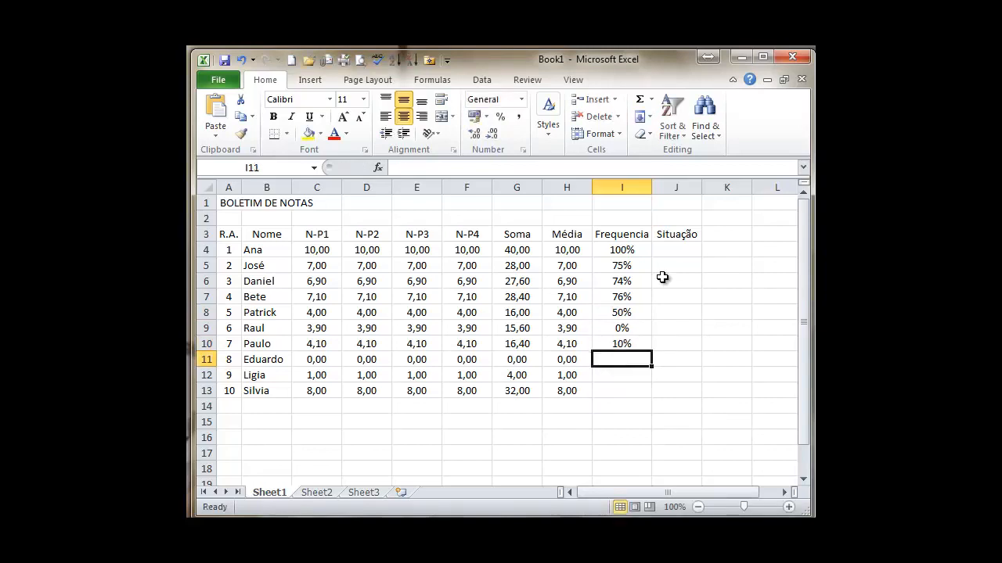
type("80")
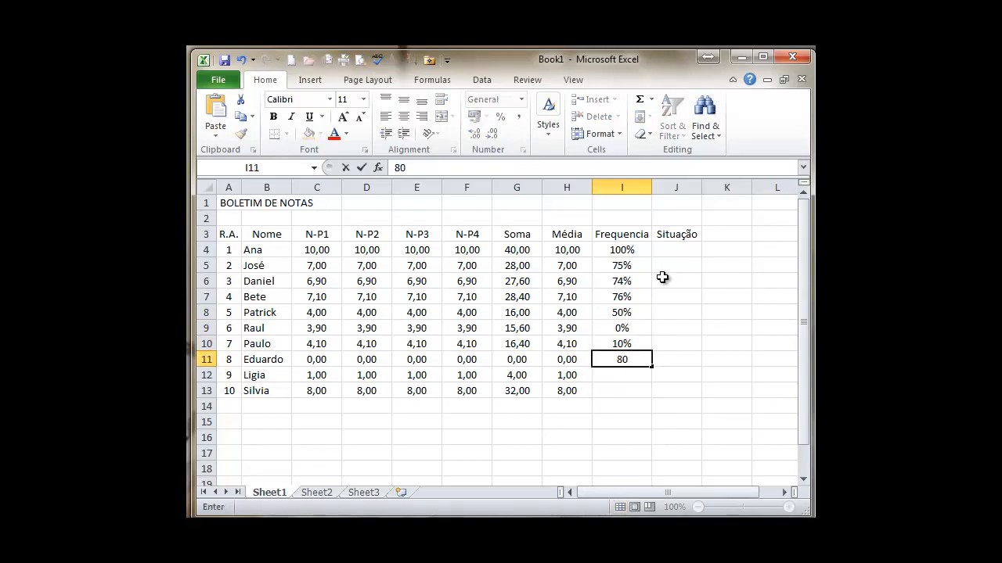
key("Return")
type("30")
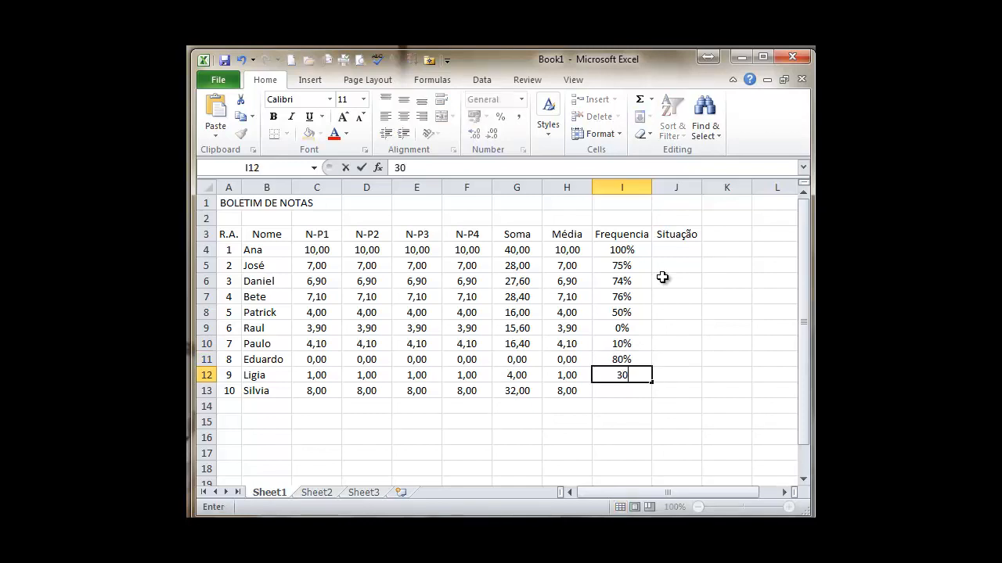
key("Return")
type("60")
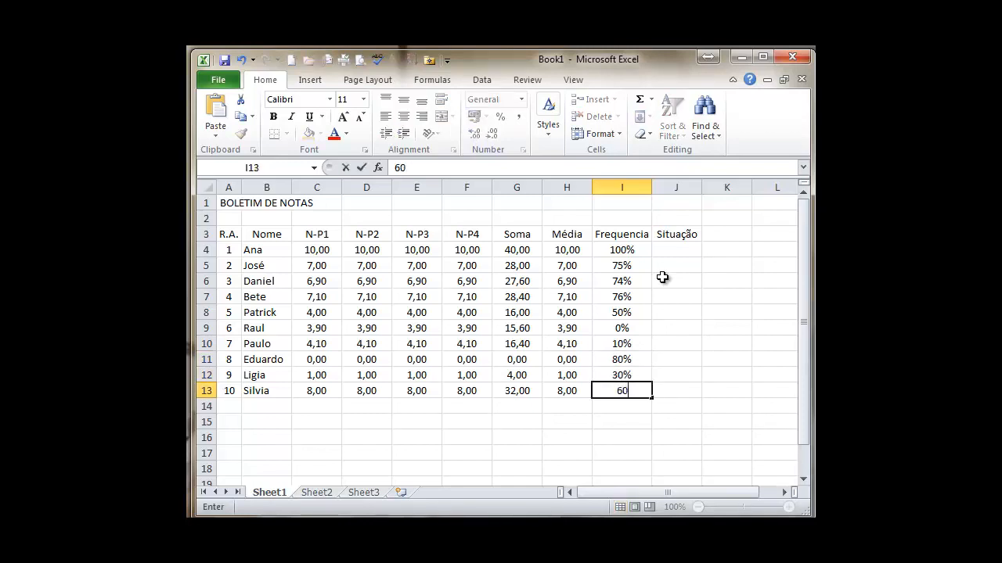
key("Return")
Review the Frequencia values of all ten students in I4:I13
key("Up")
key("Up")
key("Up")
key("Up")
key("Up")
key("Up")
key("Up")
key("Up")
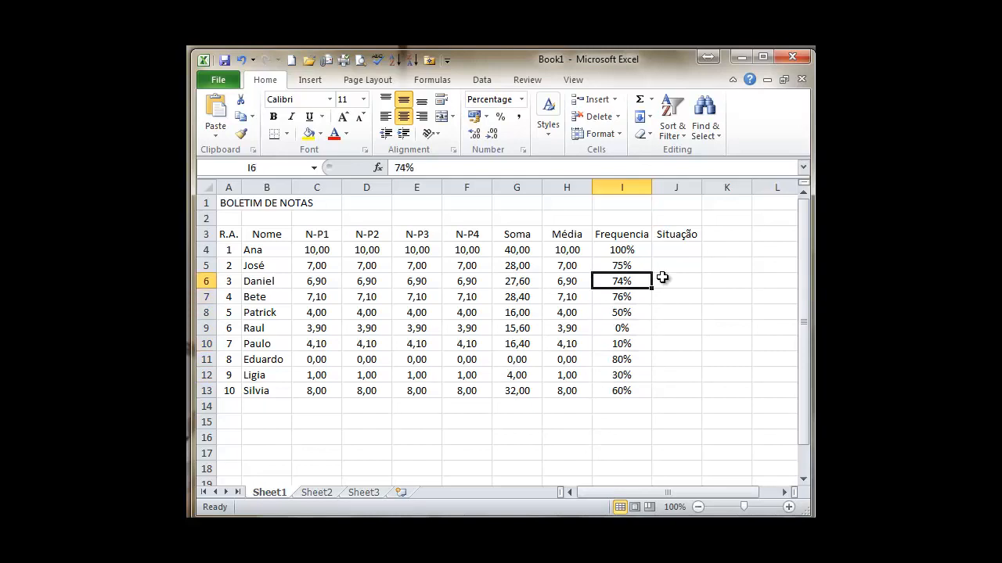
key("Up")
key("Up")
key("Down")
key("Down")
key("Down")
key("Down")
key("Down")
key("Down")
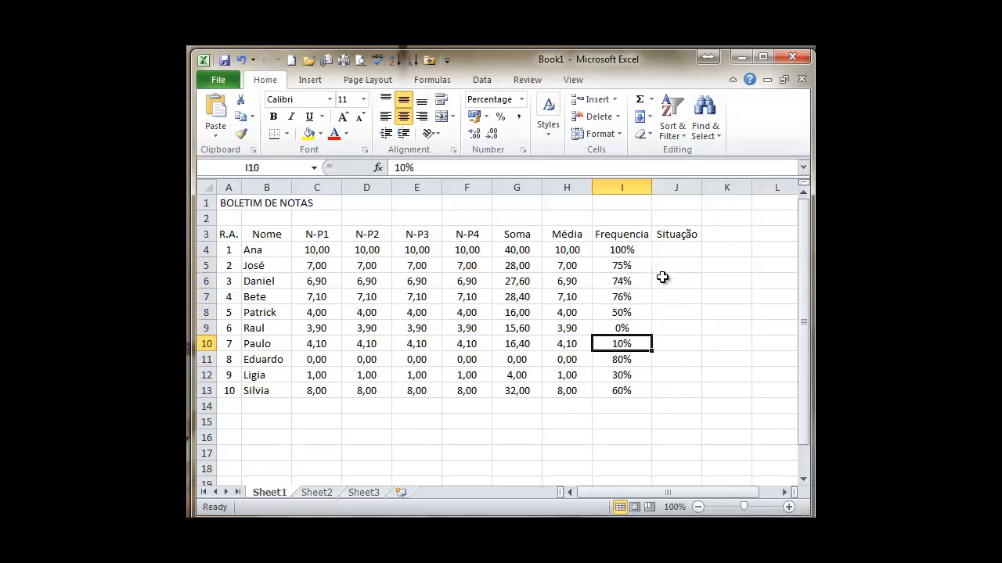
key("Down")
key("Down")
key("Down")
key("Up")
key("Up")
key("Up")
key("Up")
key("Up")
key("Up")
key("Up")
key("Up")
key("Up")
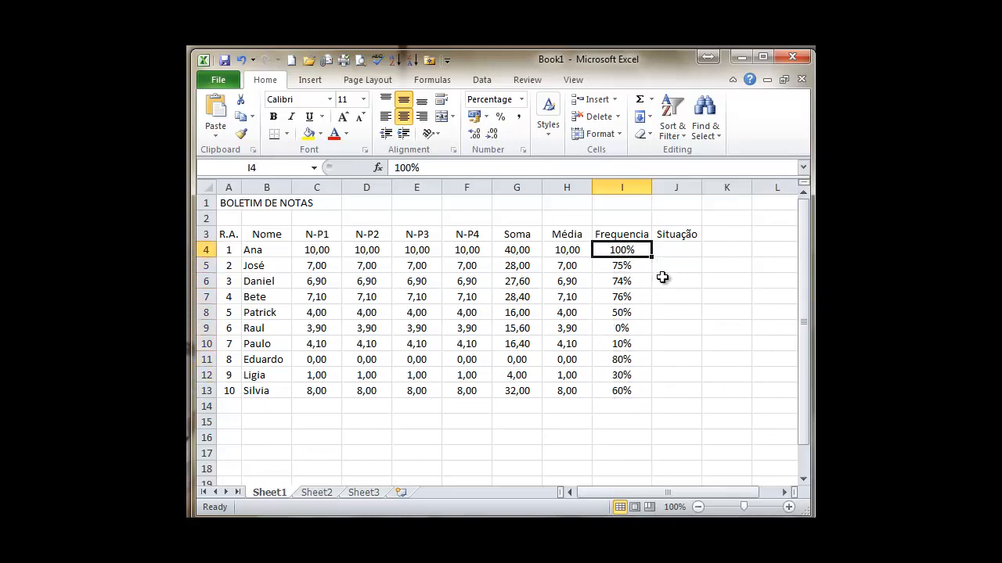
key("Right")
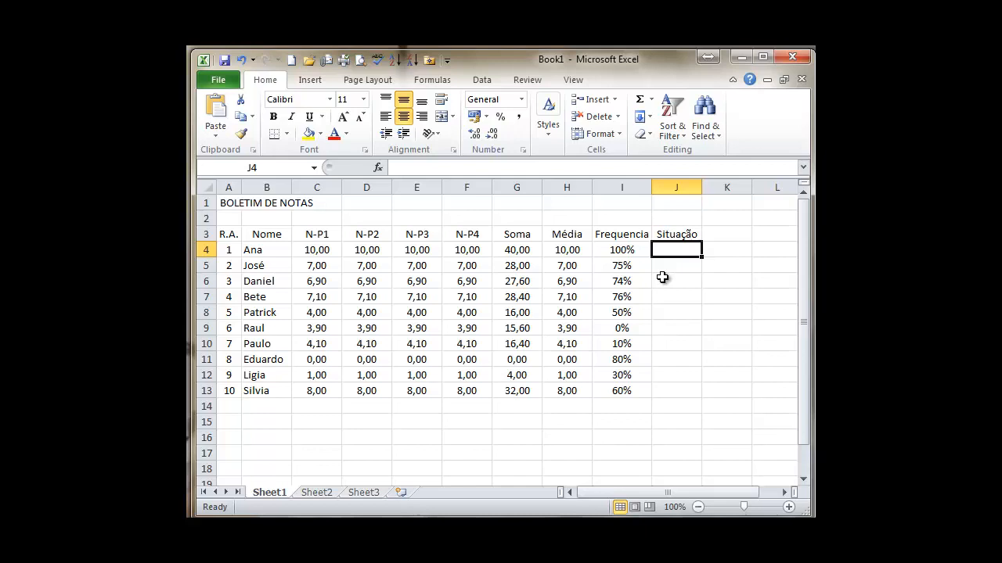
Save the workbook in the Documents library under the file name Aula1
left_click(229, 62)
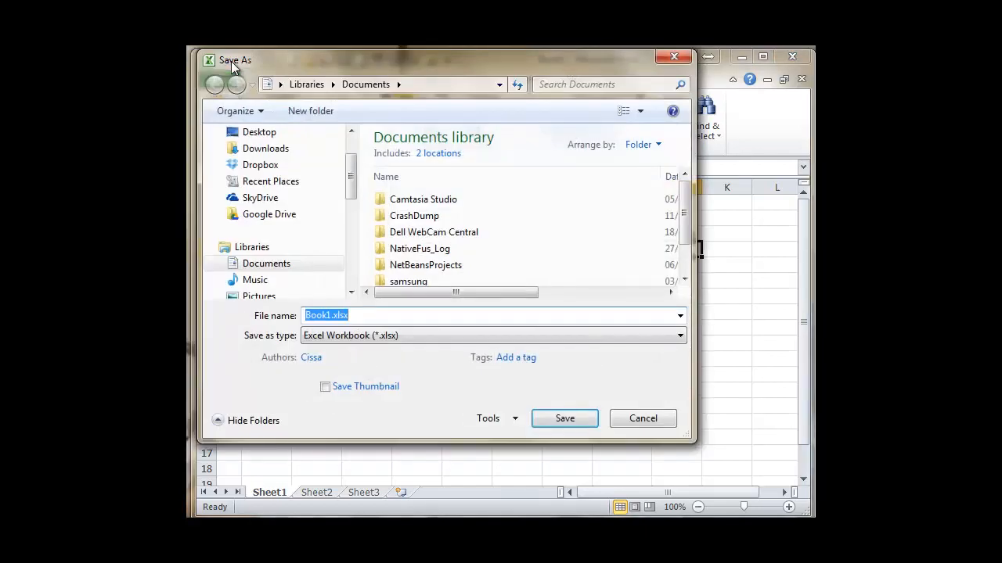
type("Aula1")
key("Return")
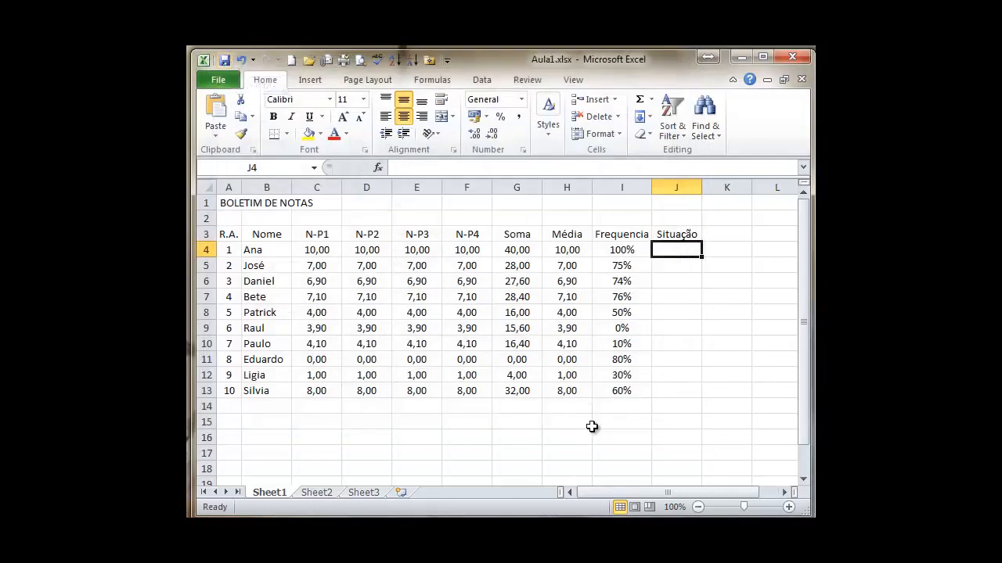
Apply all borders to the whole grade table, A3:J13
left_click(281, 265)
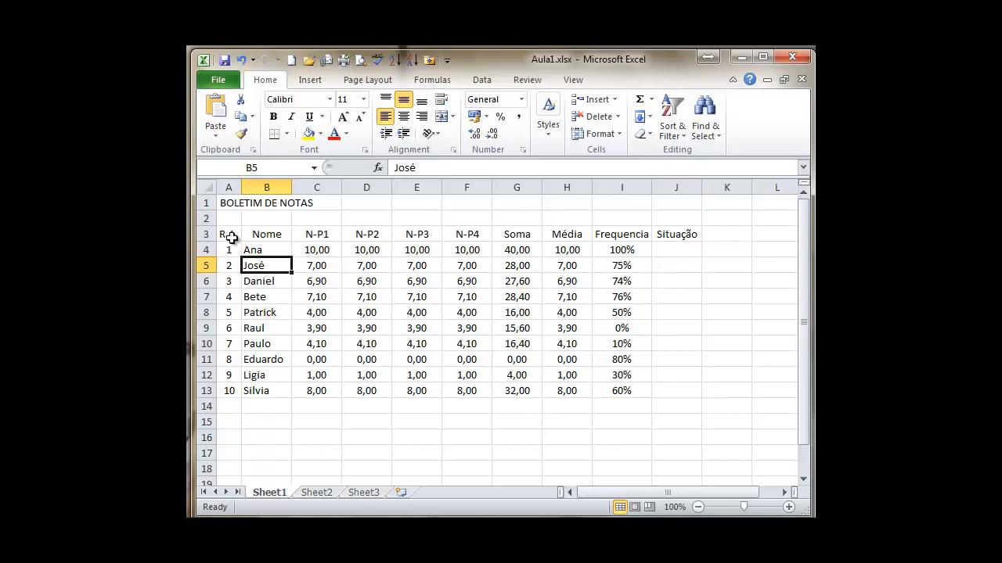
left_click_drag(231, 239, 662, 393)
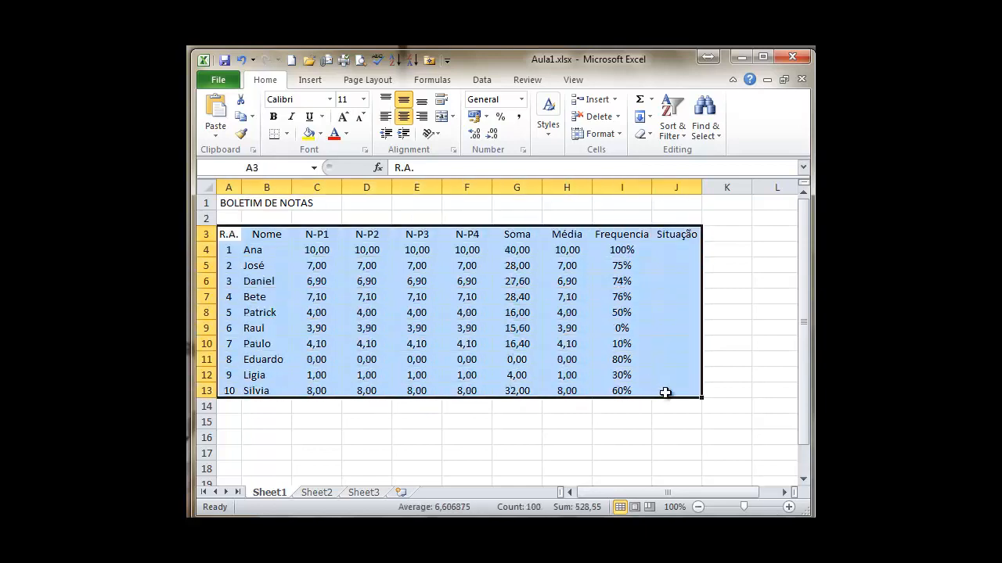
left_click(287, 135)
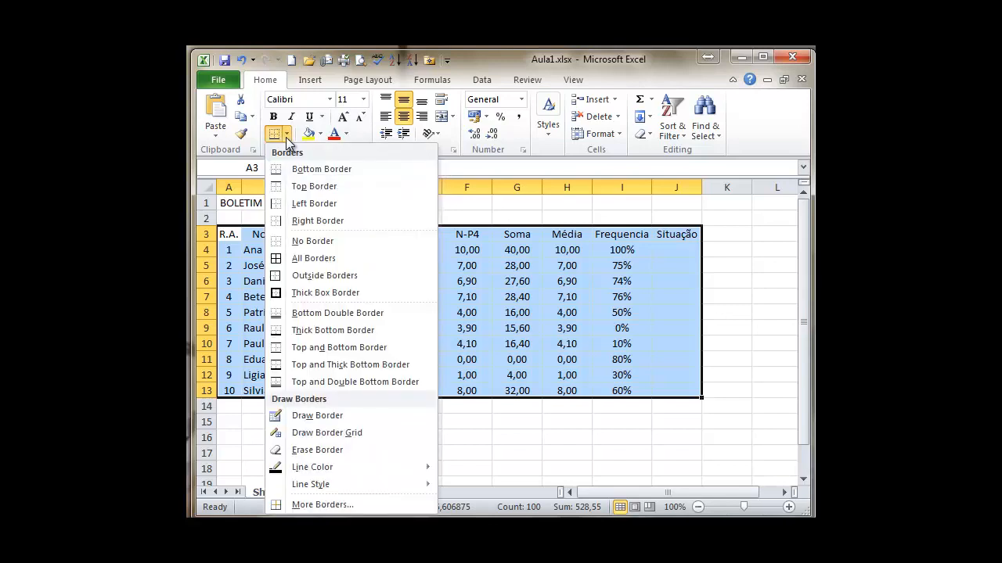
left_click(322, 258)
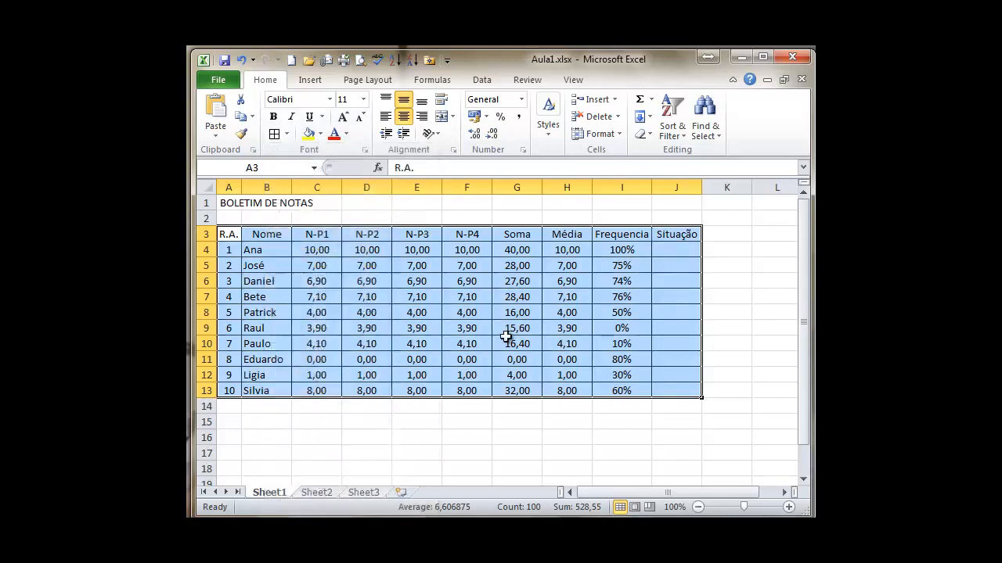
left_click(509, 333)
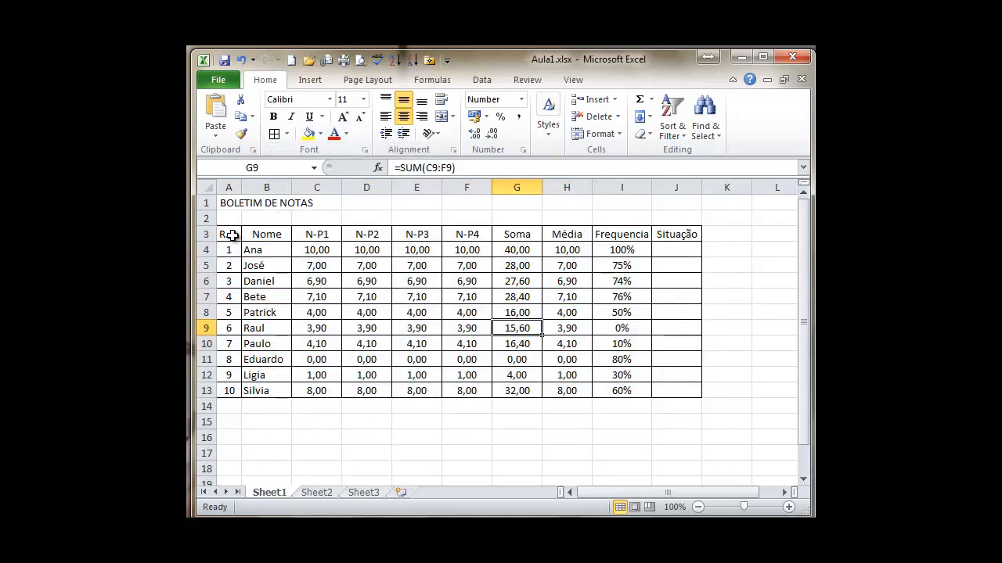
Make the header row A3:J3 bold and give it a medium grey fill
left_click_drag(232, 236, 681, 235)
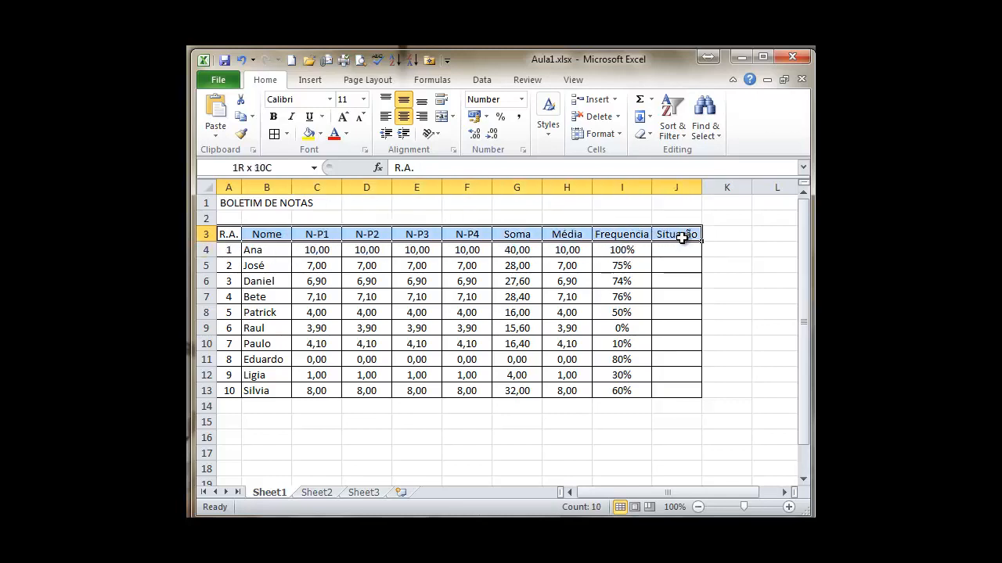
left_click(322, 135)
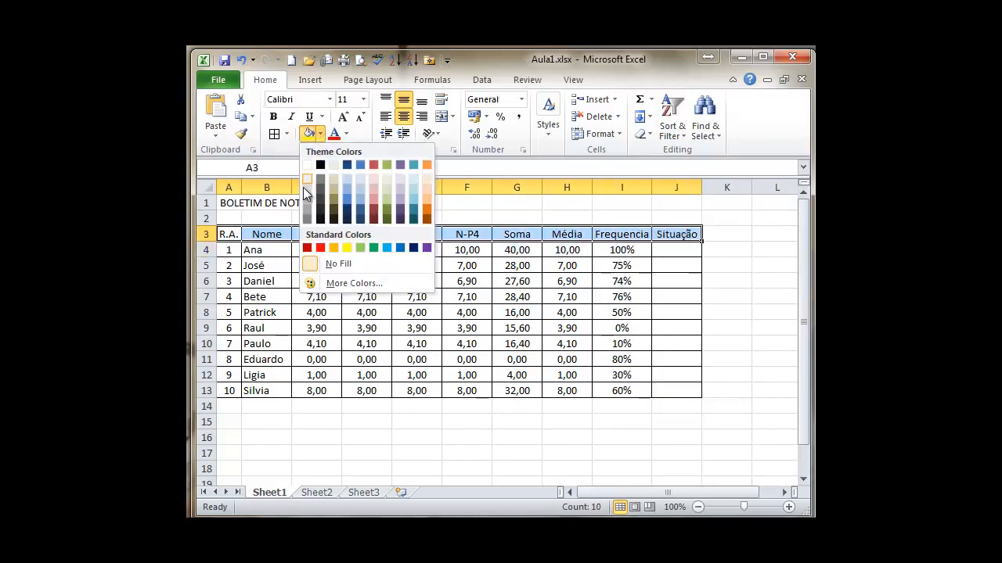
key("Escape")
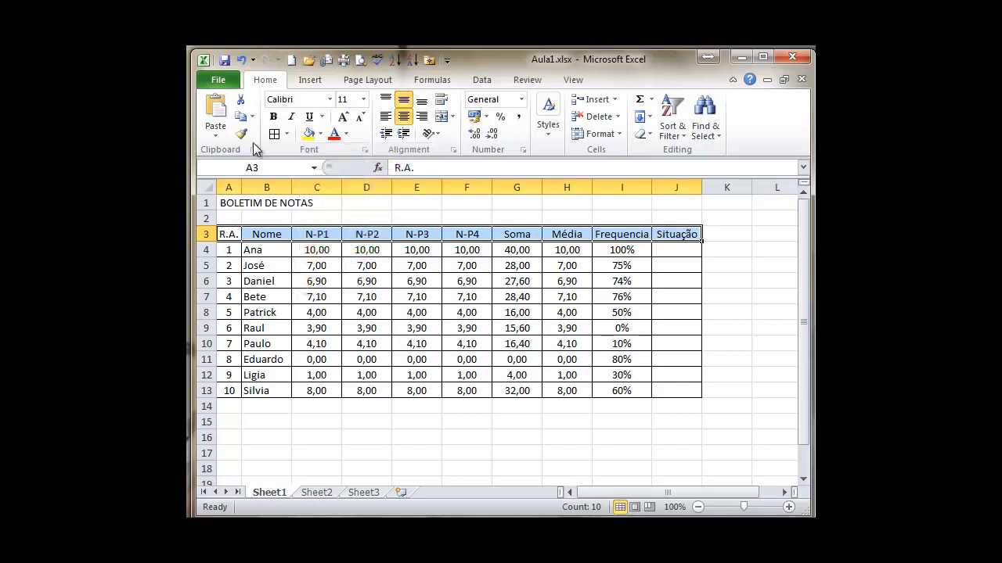
left_click(274, 119)
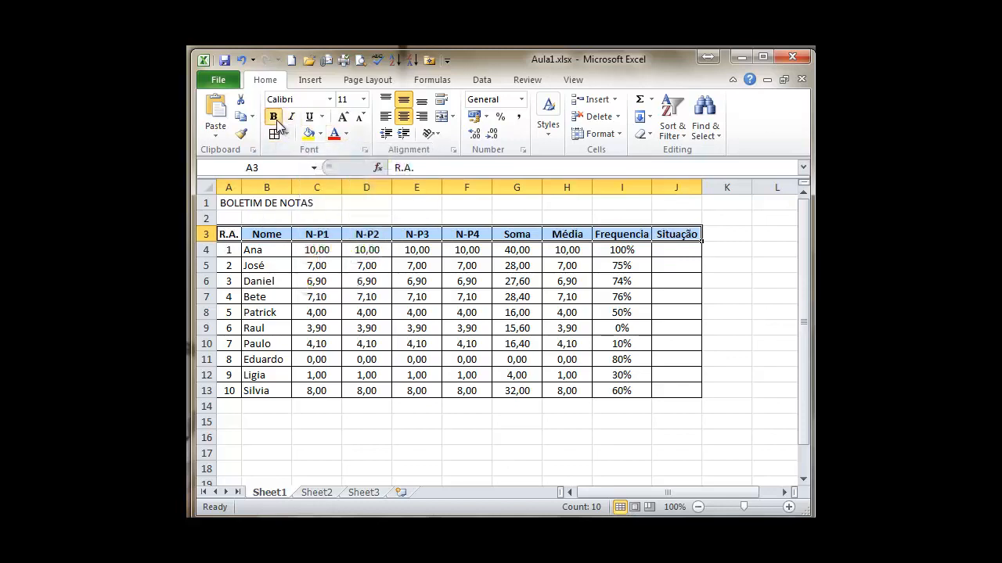
left_click(320, 133)
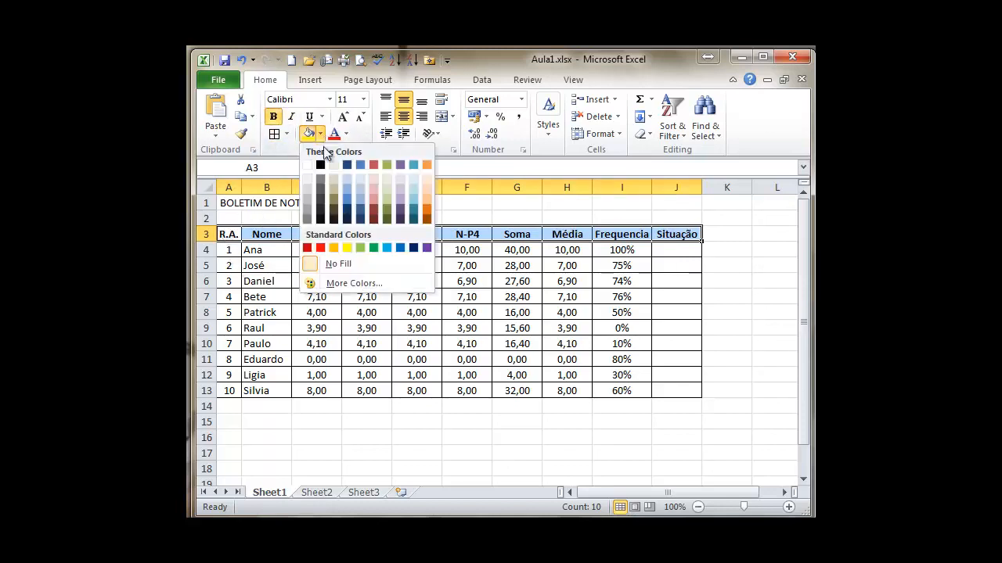
left_click(308, 201)
Shade every second student row (5, 7, 9, 11 and 13) from column A to J with the lightest grey fill
left_click_drag(239, 267, 678, 328)
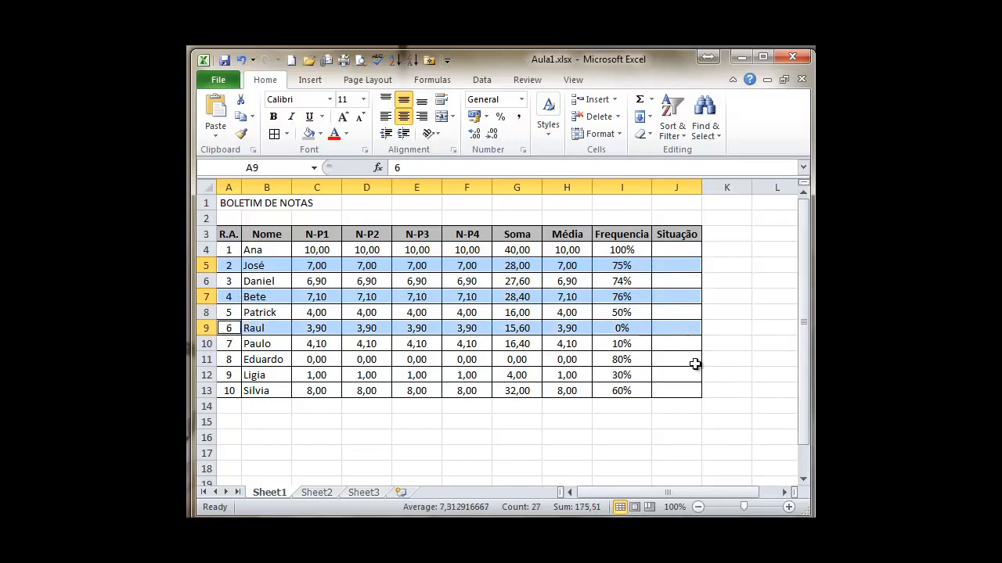
left_click_drag(691, 361, 693, 391, "ctrl")
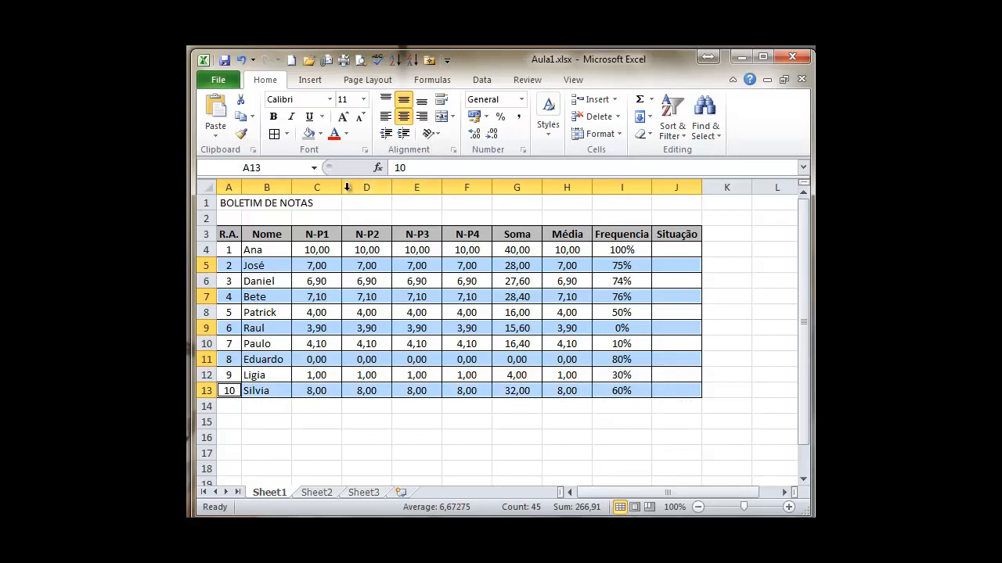
left_click(320, 134)
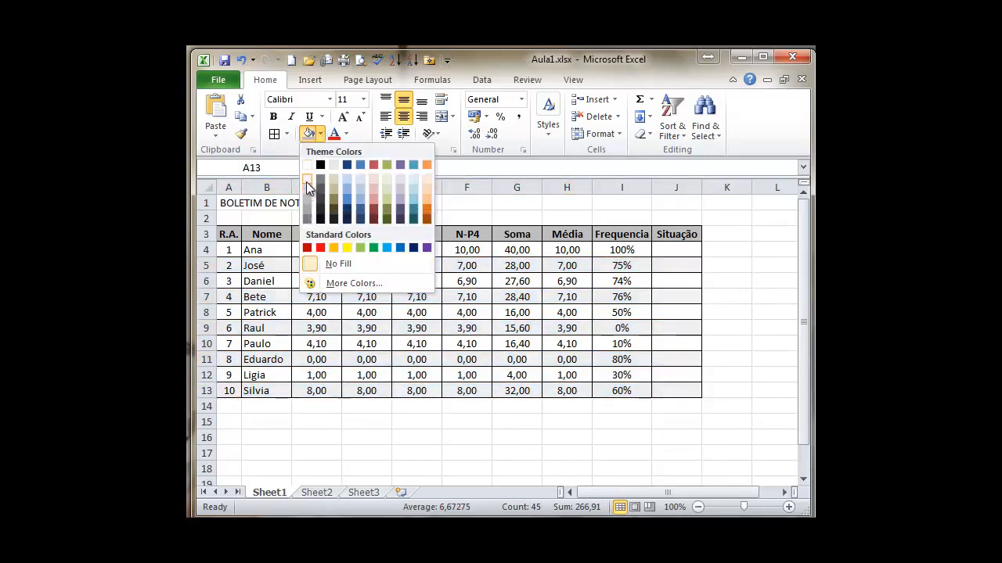
left_click(306, 181)
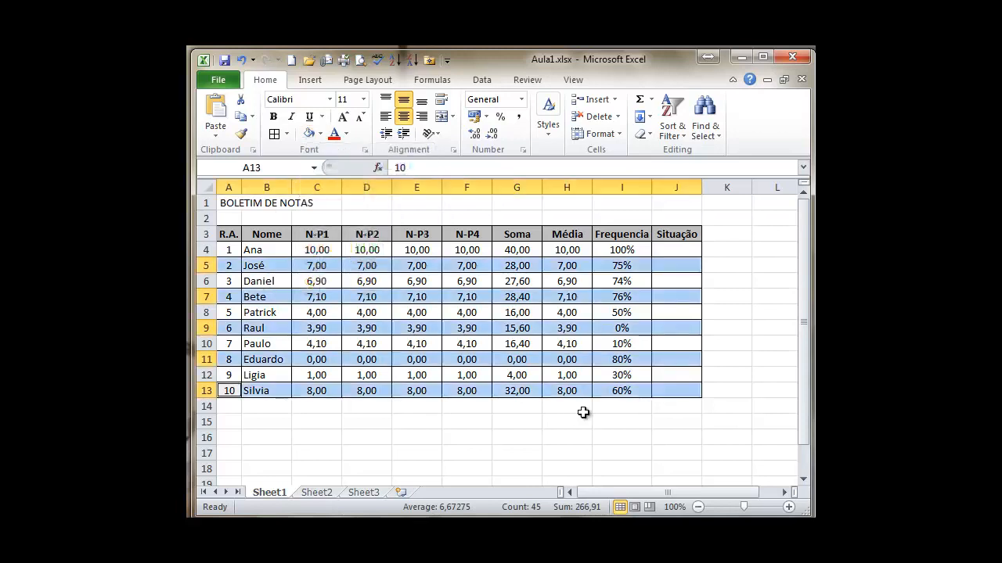
left_click(577, 450)
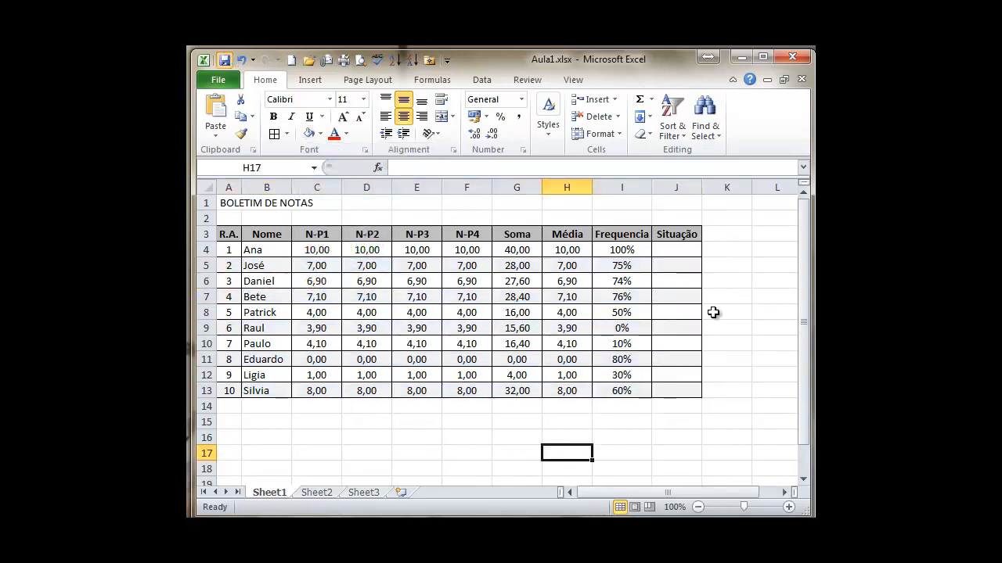
Merge and center the title BOLETIM DE NOTAS across A1:J1
left_click(678, 249)
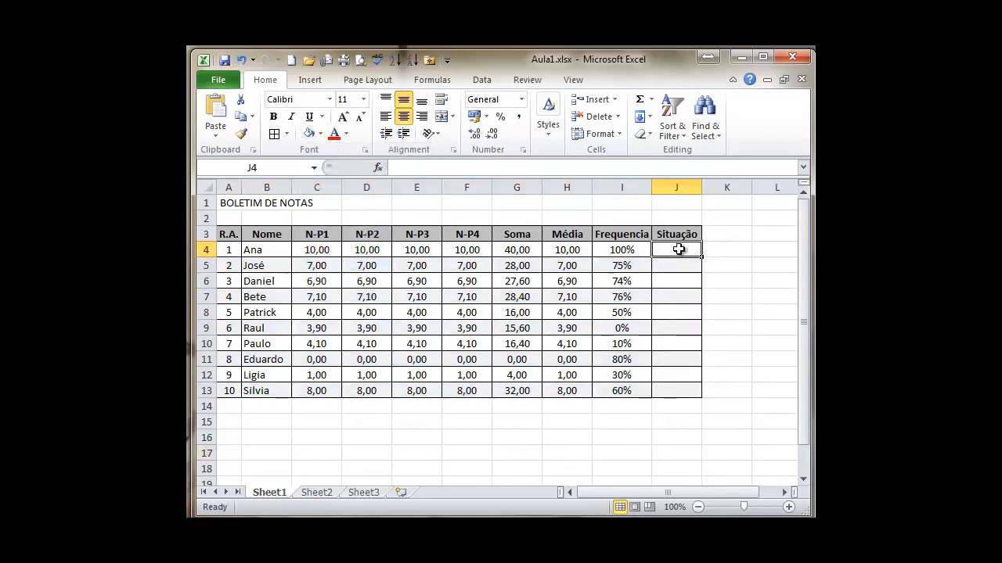
left_click(230, 204)
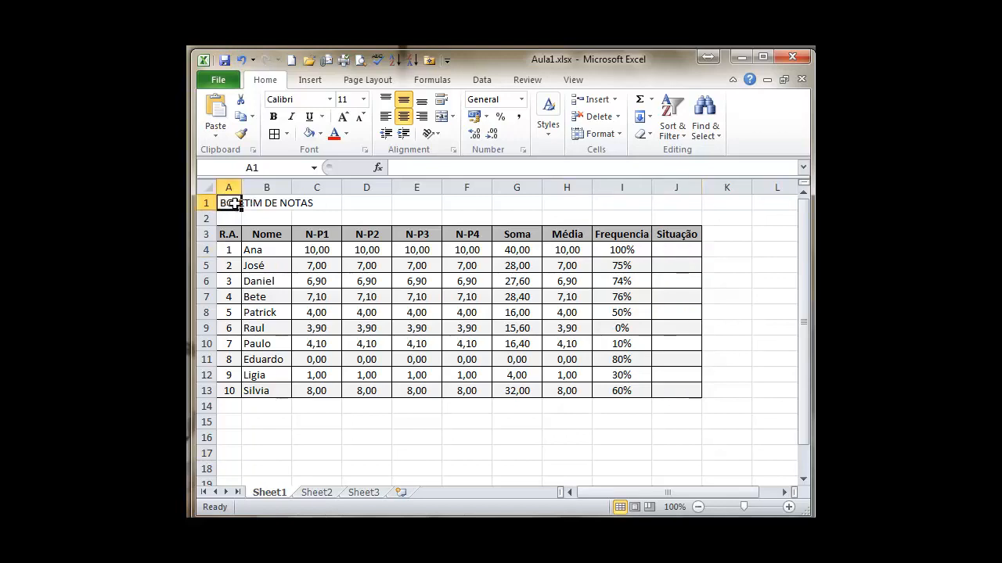
mouse_move(233, 204)
left_mouse_down()
mouse_move(678, 201)
mouse_move(214, 202)
left_mouse_up()
left_click(687, 203)
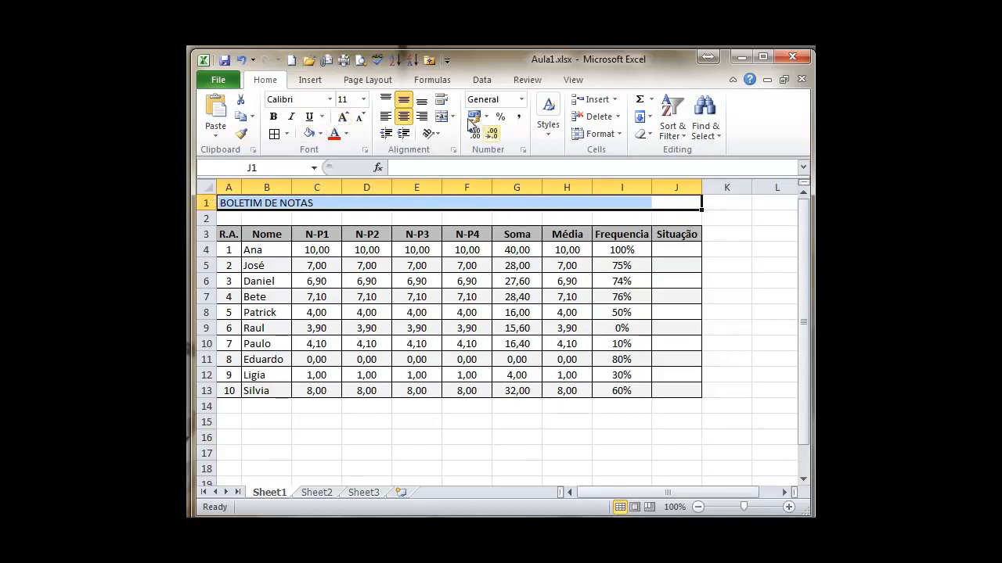
left_click(443, 117)
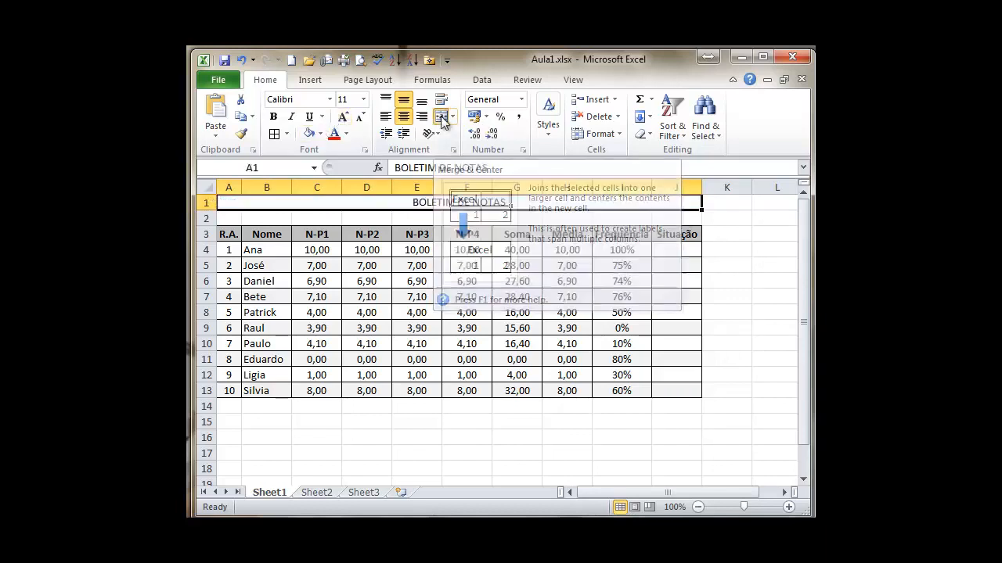
Make the title BOLETIM DE NOTAS bold and set its font size to 15
left_click(273, 116)
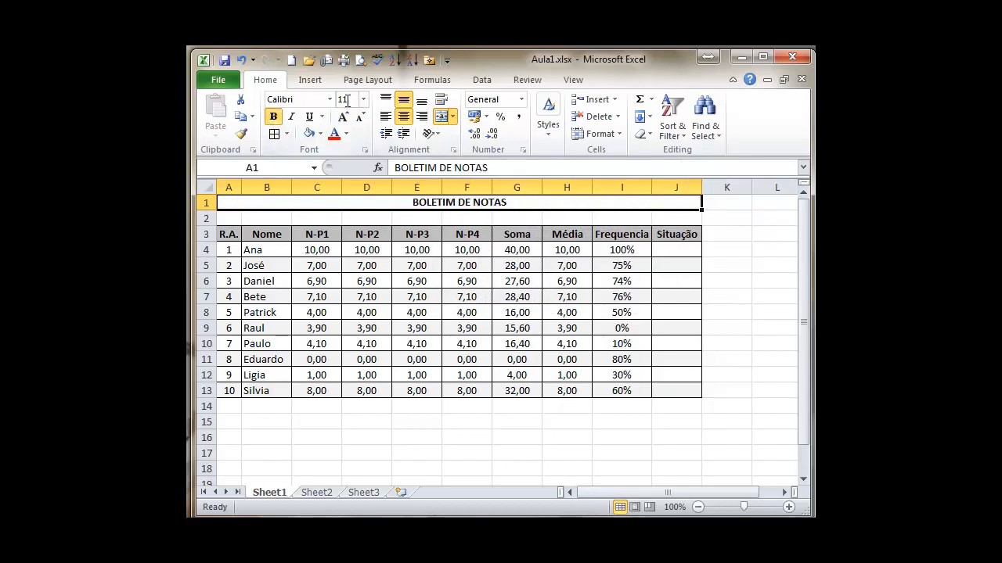
left_click(357, 99)
type("15")
key("Return")
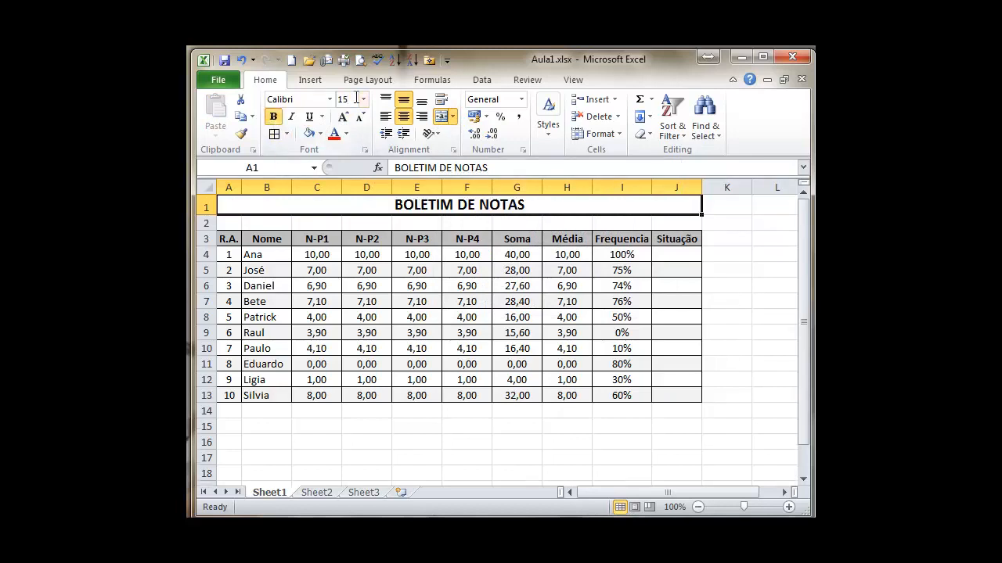
left_click(735, 315)
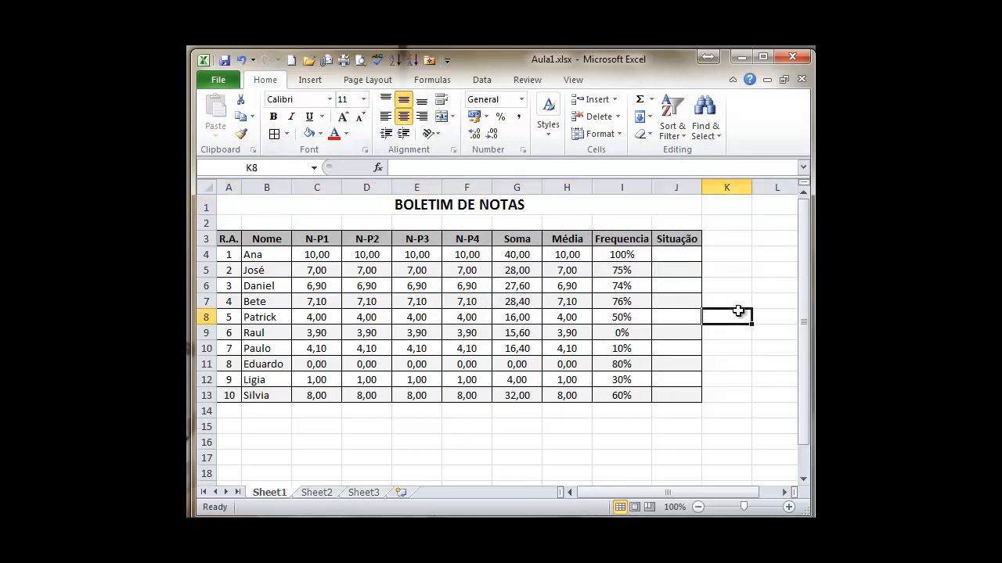
Narrow columns B to H to fit the widths of their contents
left_click(482, 203)
left_click(364, 413)
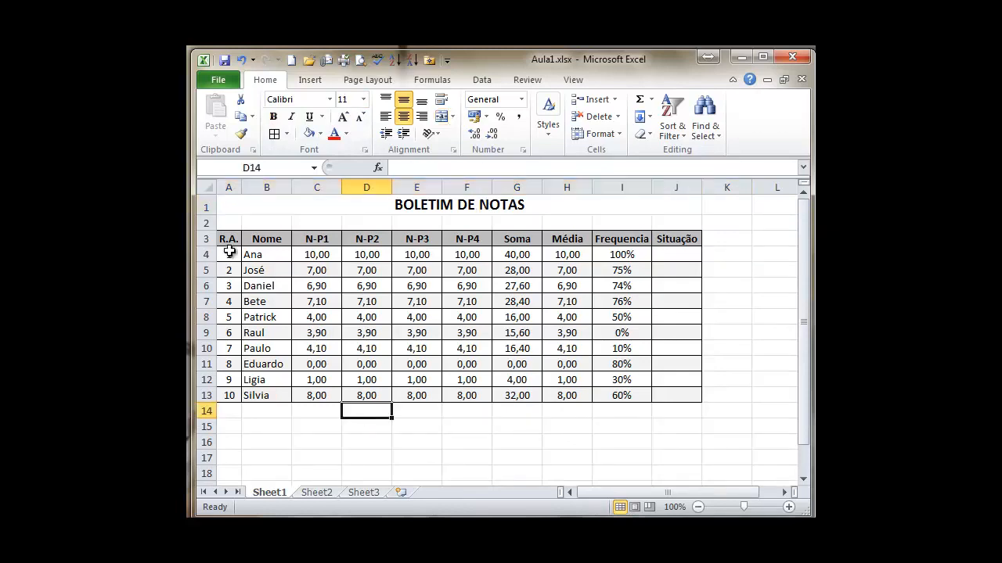
left_click_drag(291, 188, 538, 187)
Correct the spelling of the attendance header in I3 to Frequência
left_click(525, 240)
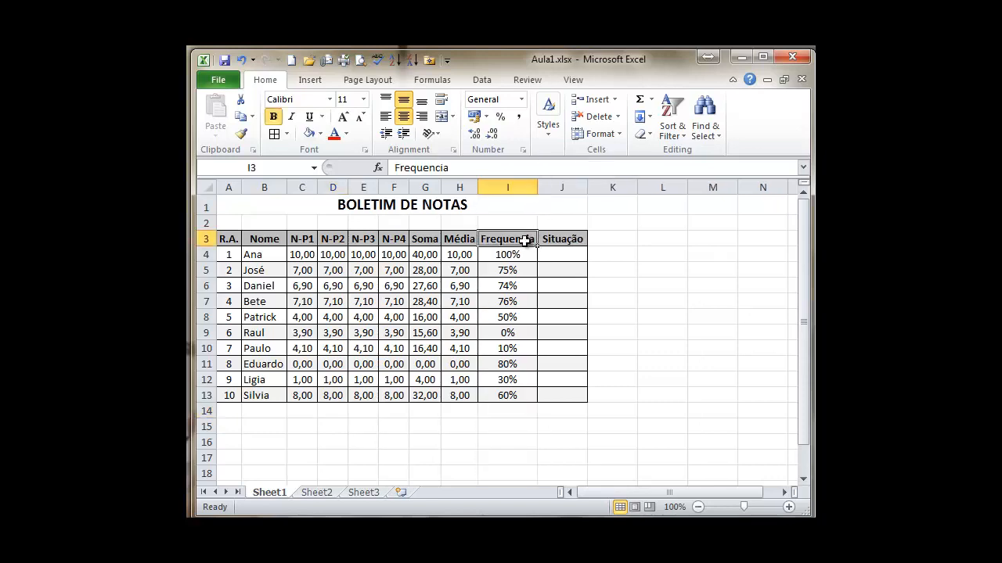
double_click(512, 243)
key("Delete")
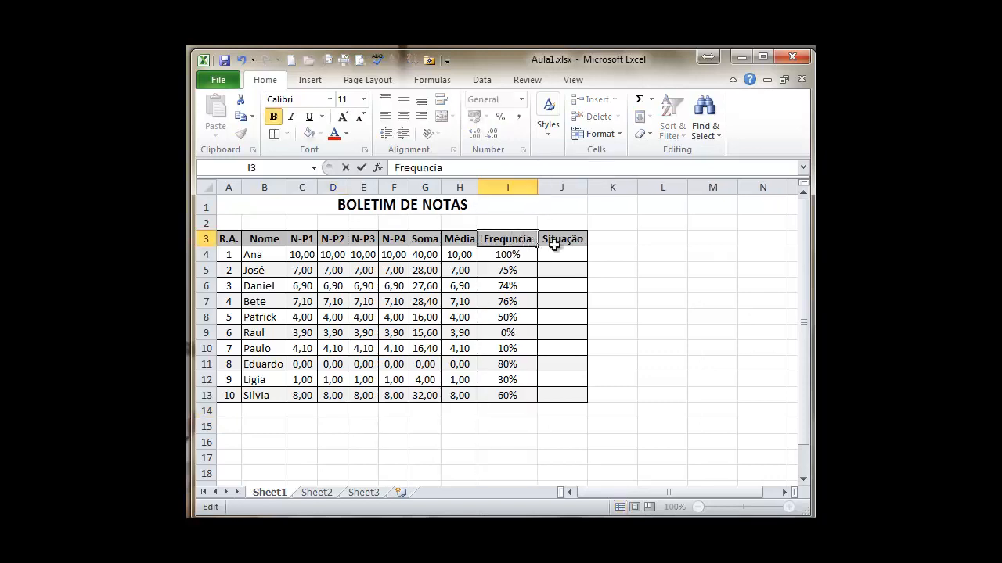
type("ê")
key("Return")
left_click(556, 250)
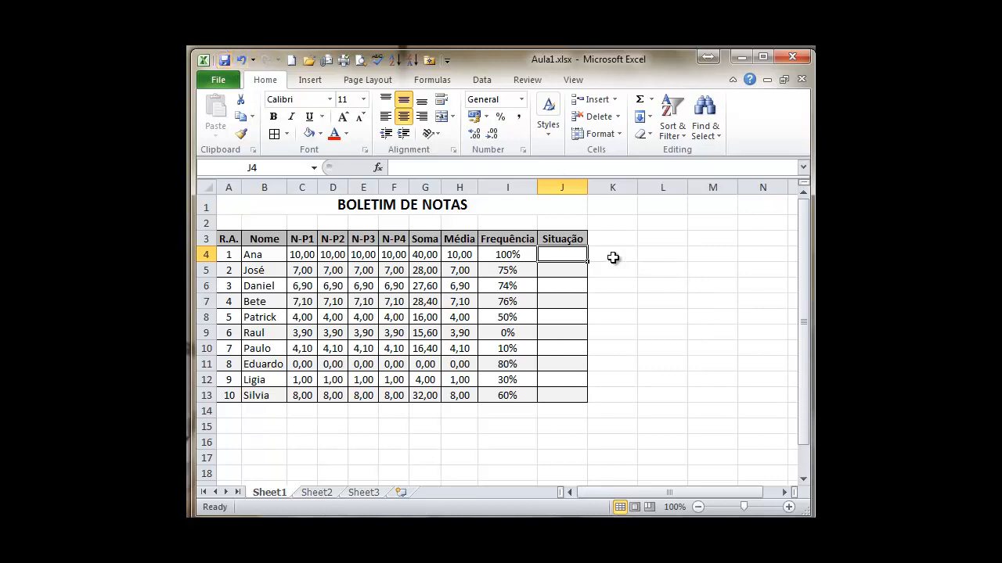
left_click(621, 258)
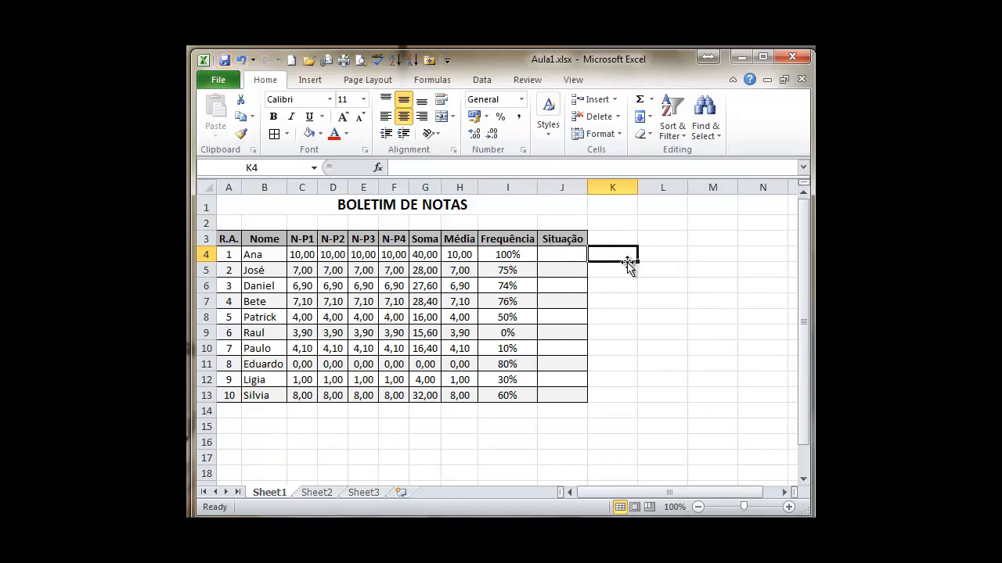
Enter the heading "SITUAÇÃO:" in cell B15 below the grade table
left_click(263, 429)
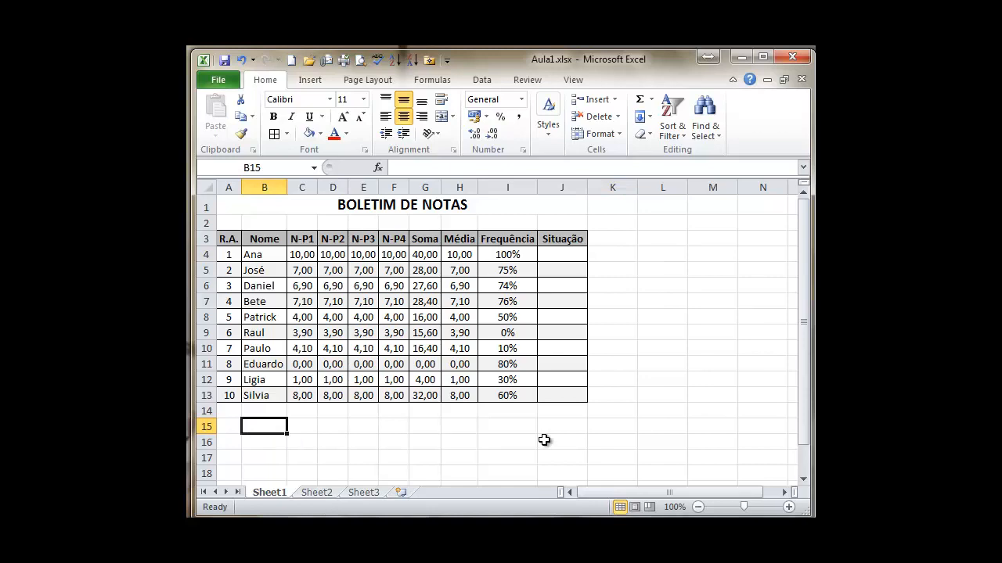
type("SITUAÇÃO")
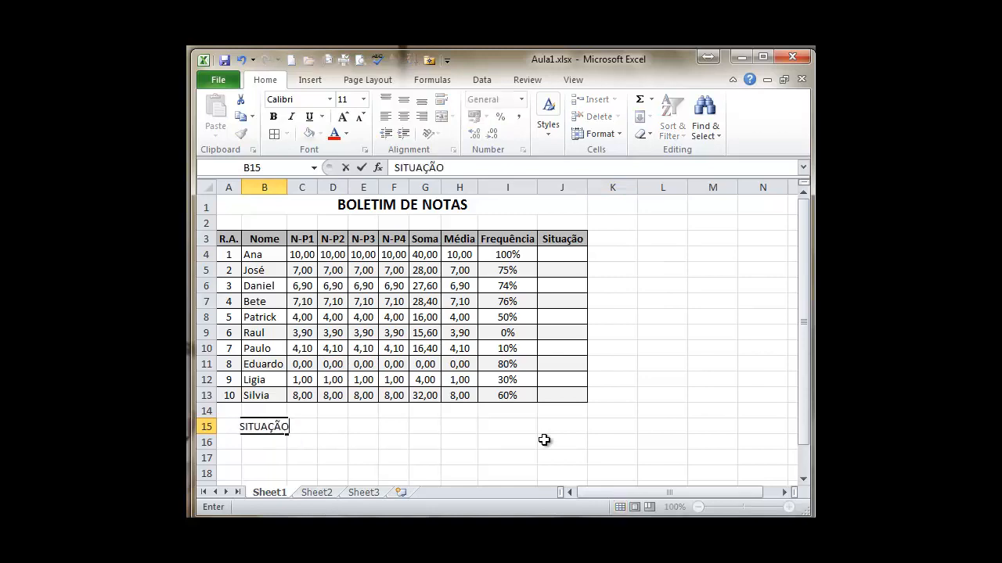
type(":")
key("Return")
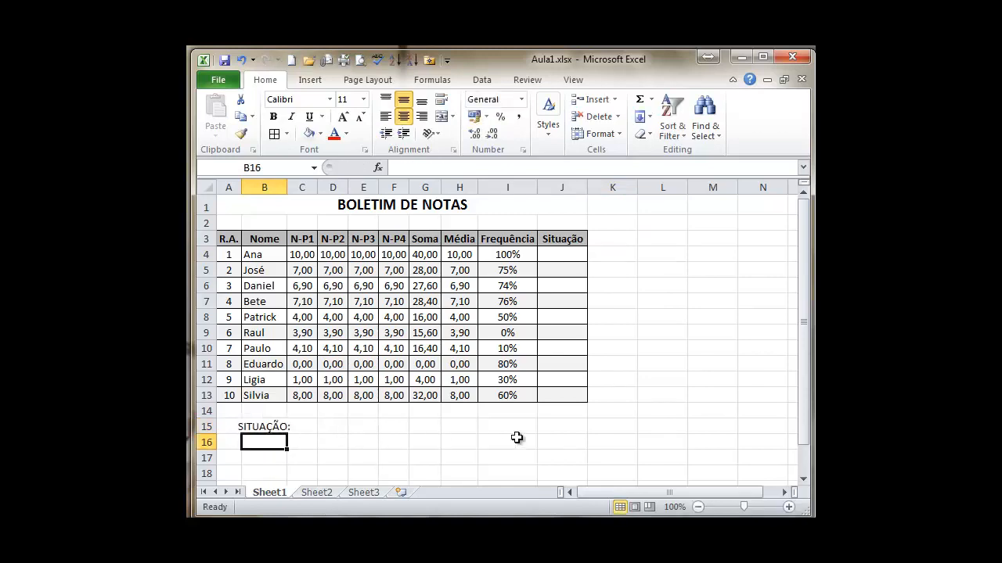
Left-align the cells B15:B24
scroll(659, 415, "down", 2)
left_click_drag(277, 327, 266, 469)
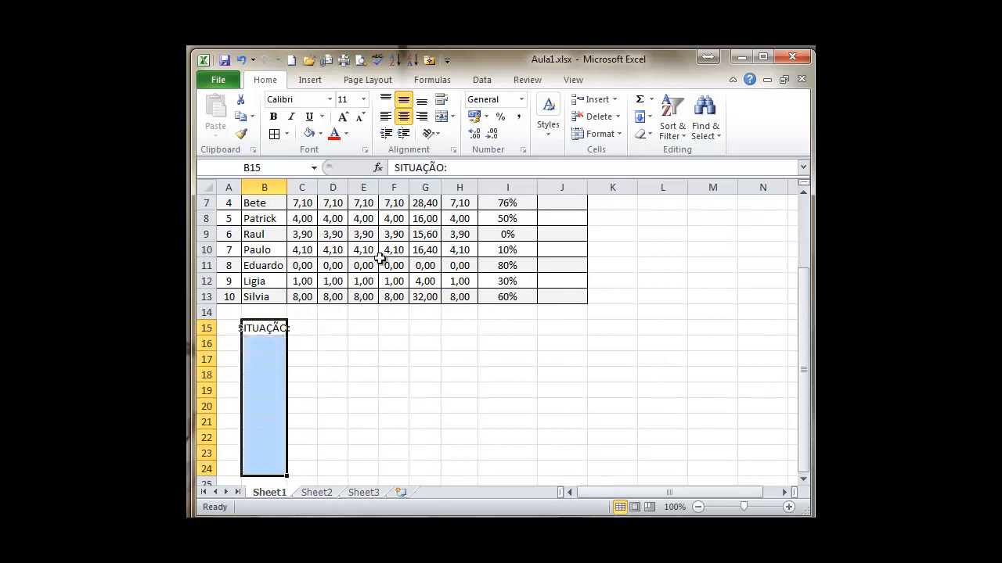
left_click(385, 116)
Enter the rule "Se a média do aluno for maior ou igual a 7, ele está aprovado" in B16
left_click(258, 344)
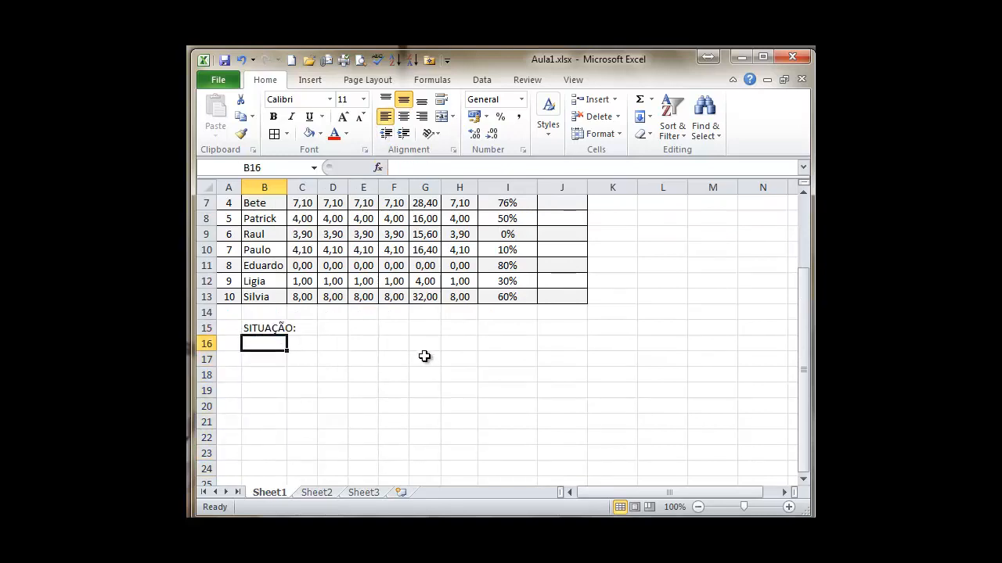
type("Se")
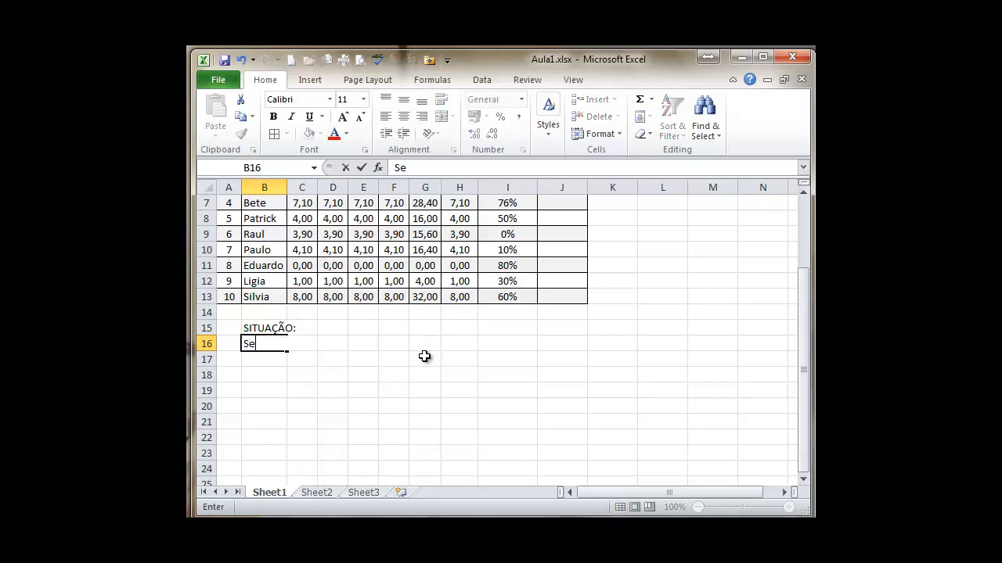
type(" a média do aluno for m")
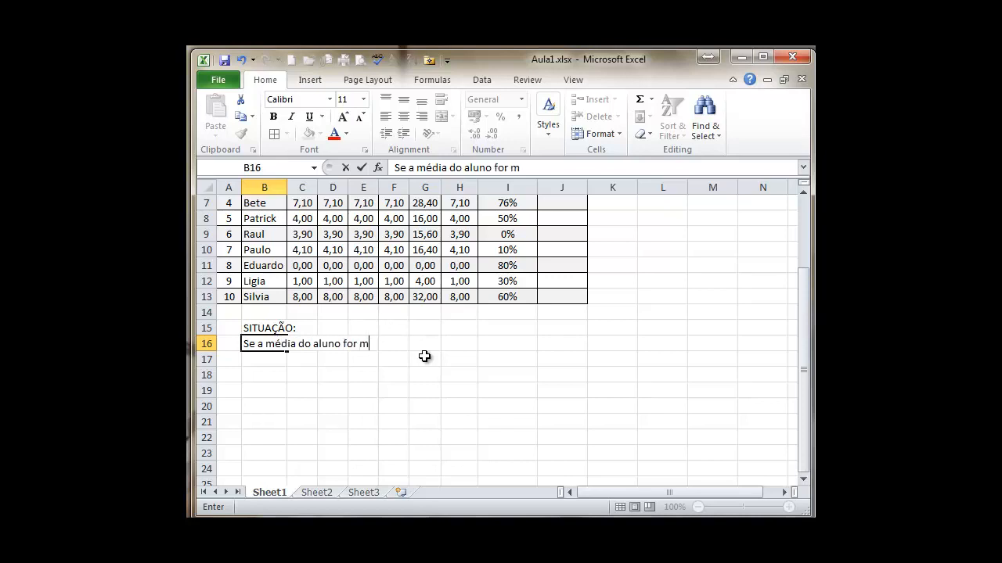
type("aior ou igual ")
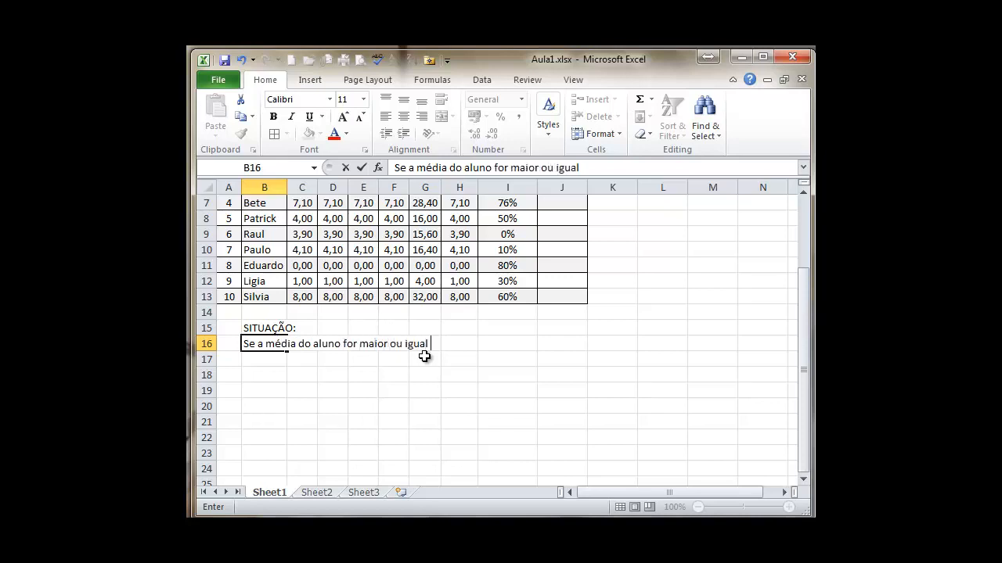
type("a 7, ele está aprovado")
key("Return")
Enter the rule "Se a média do aluno for menor que 7, ele está reprovado por nota" in B17
type("S")
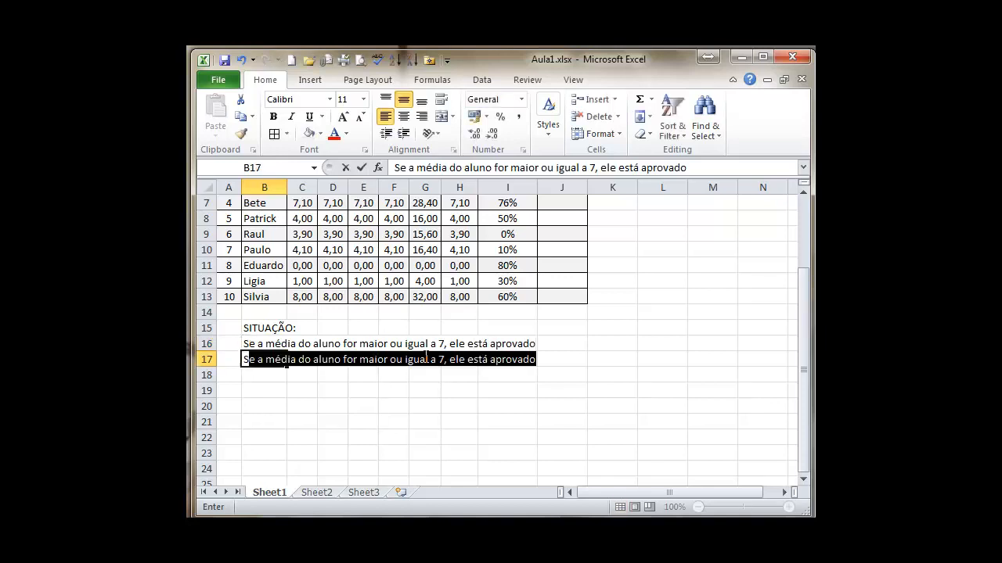
type("e a média do aluno fo")
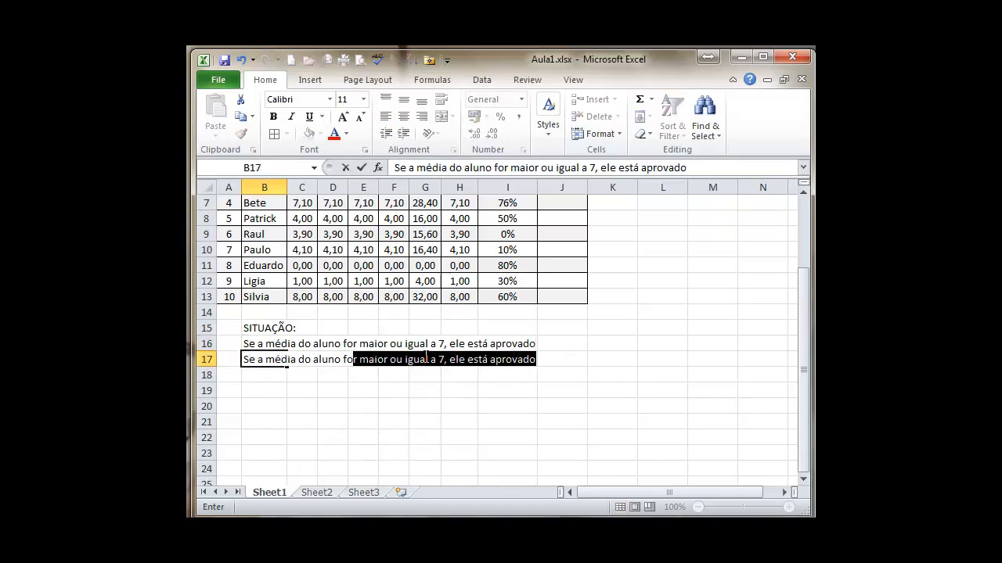
type("r menor que ")
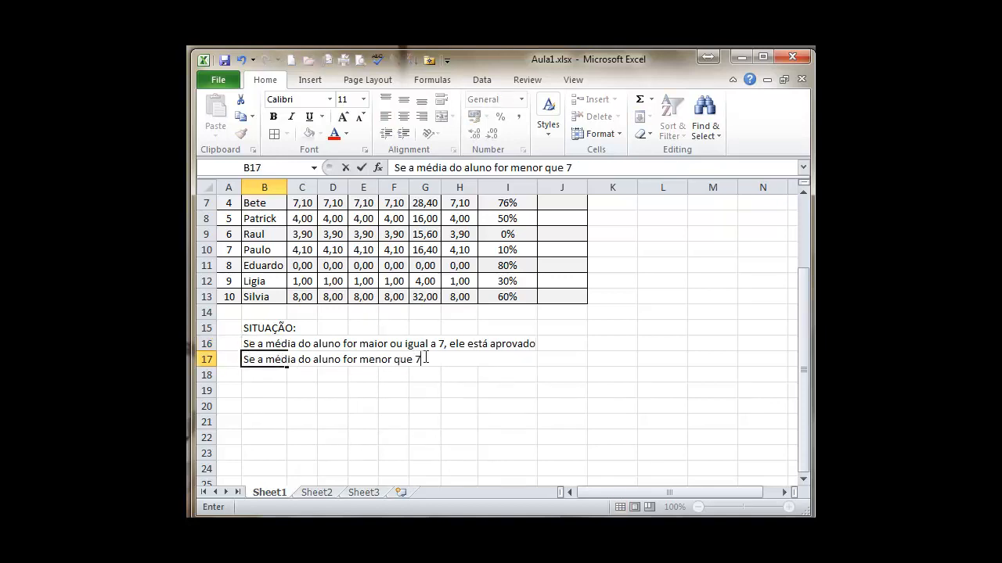
type("7, ele está reprovado por not")
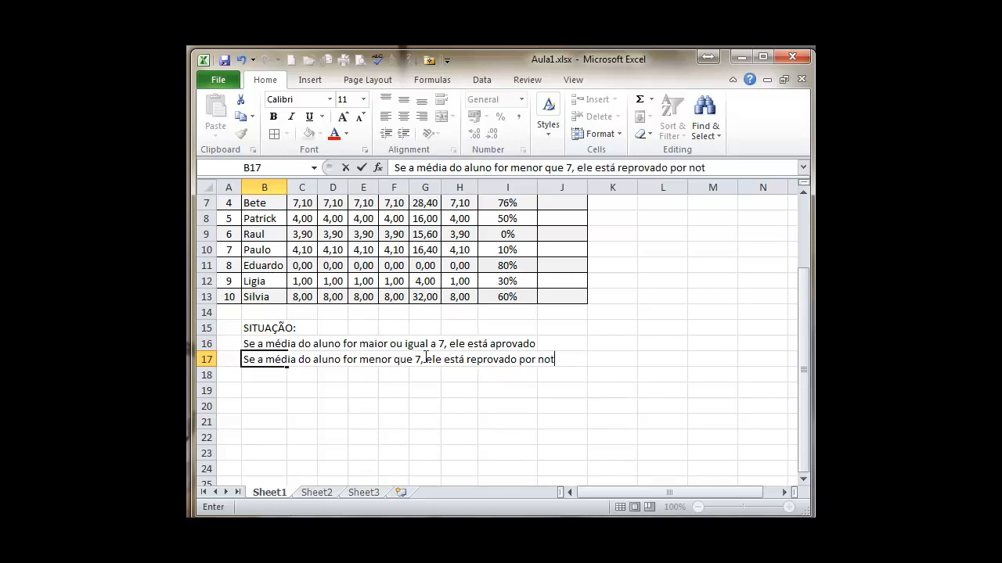
type("a")
Append "por nota" to the end of the approval rule in B16
key("Up")
key("F2")
type("por nota")
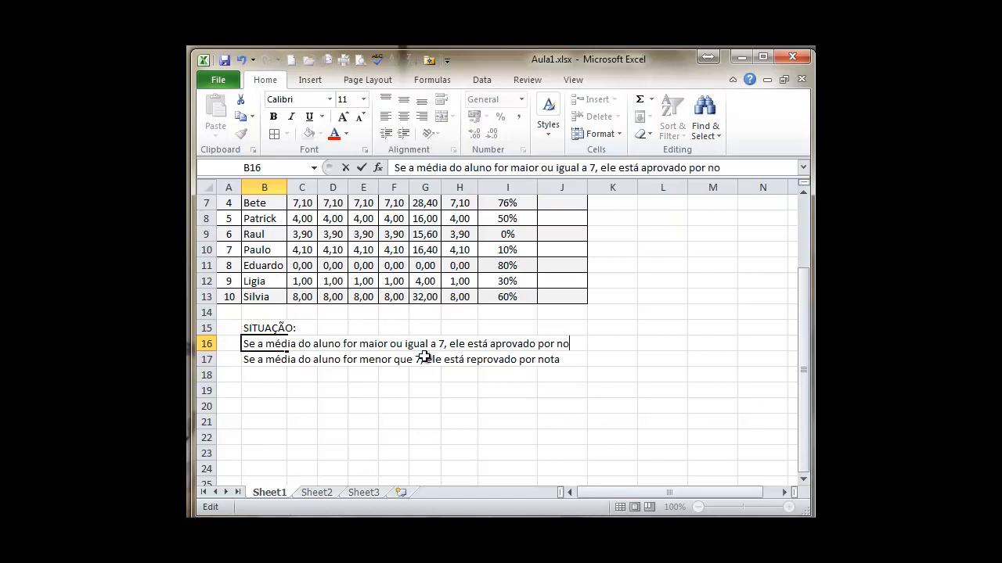
key("Return")
Enter the rule "Se a frequência do aluno for maior ou igual a 75%, então ele está aprovado por F." in B18
key("Down")
type("Se")
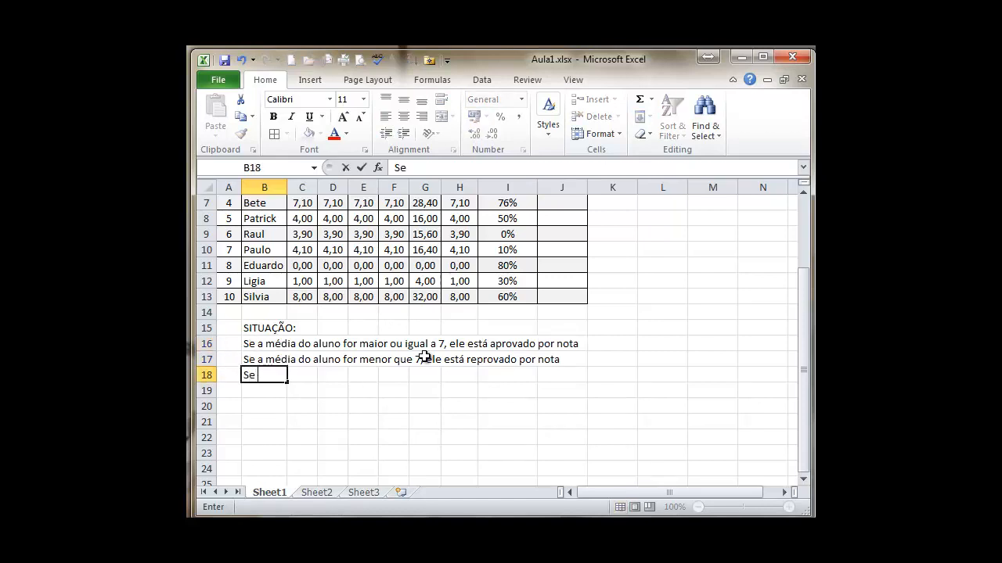
type(" a freque")
key("BackSpace")
type("ência do aluno for maior")
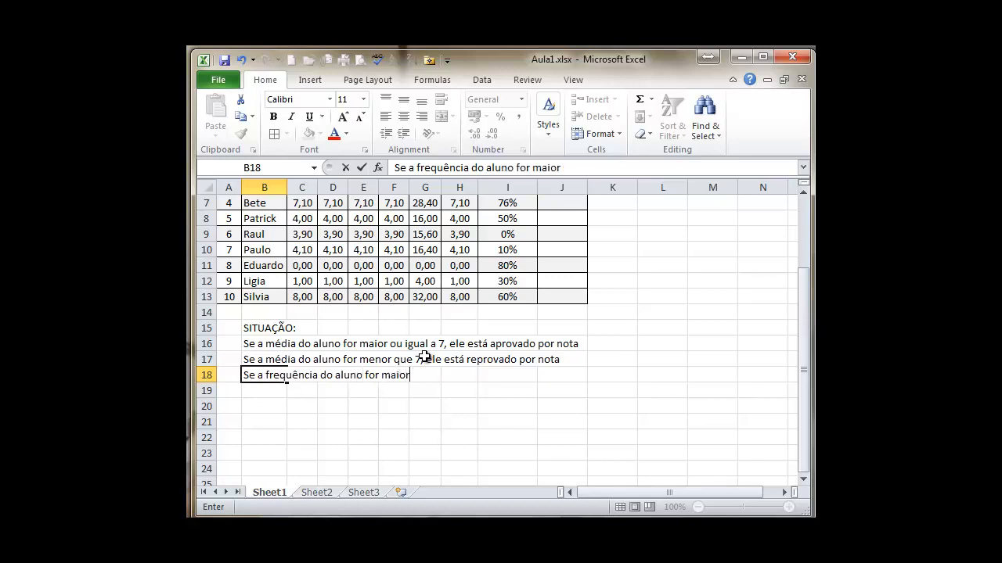
type(" ou igual a 7")
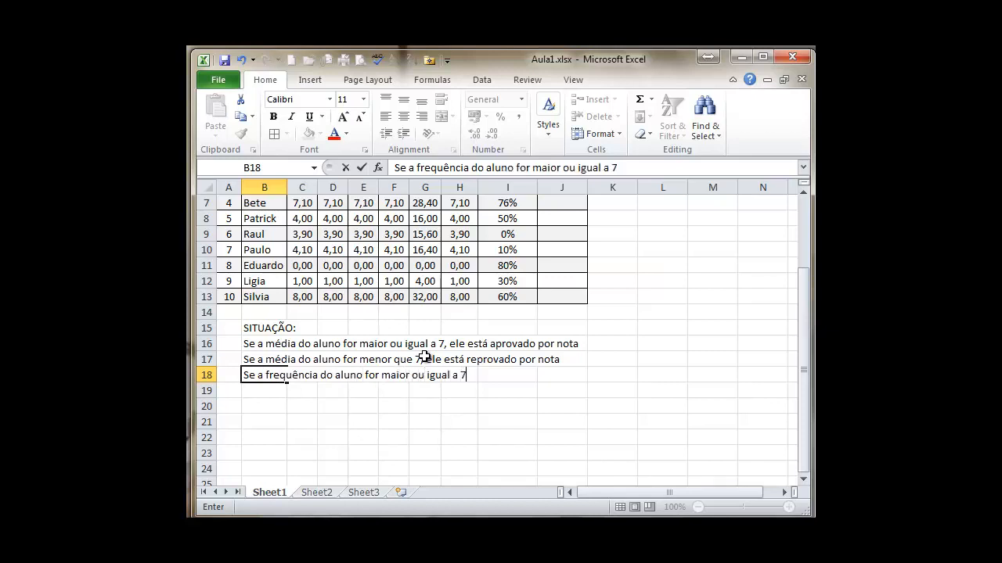
type("5%, então ele está a")
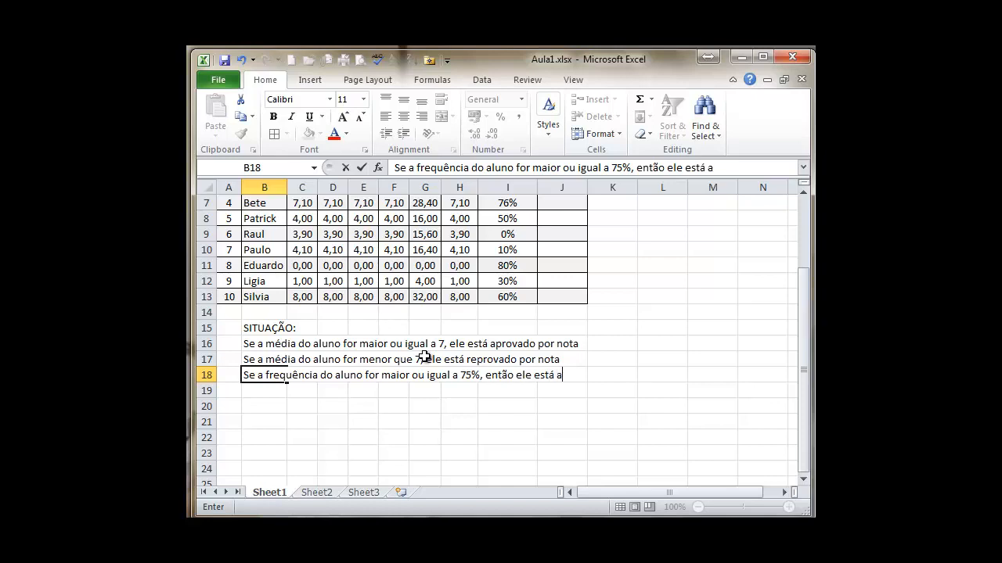
type("provado por ")
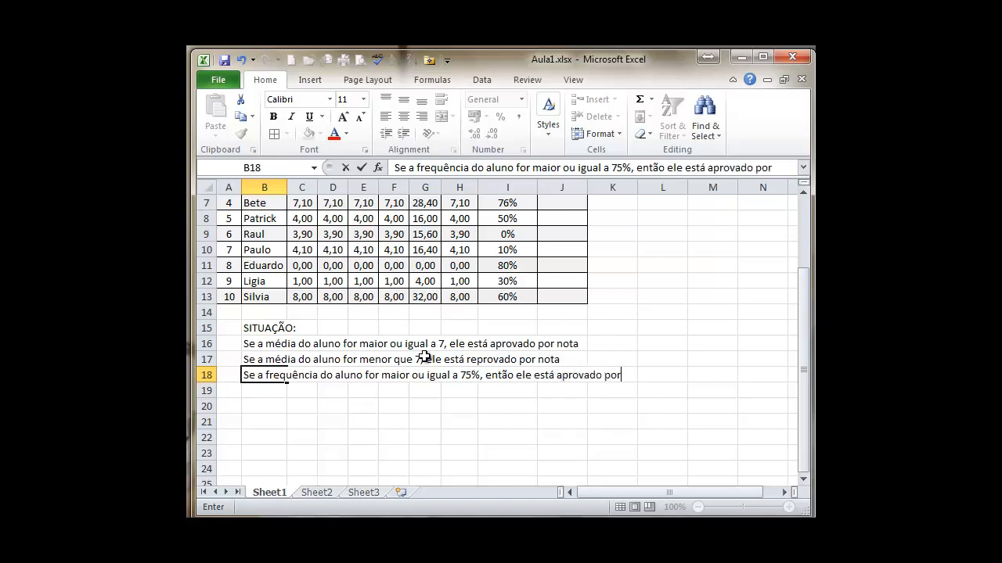
type("F.")
key("Return")
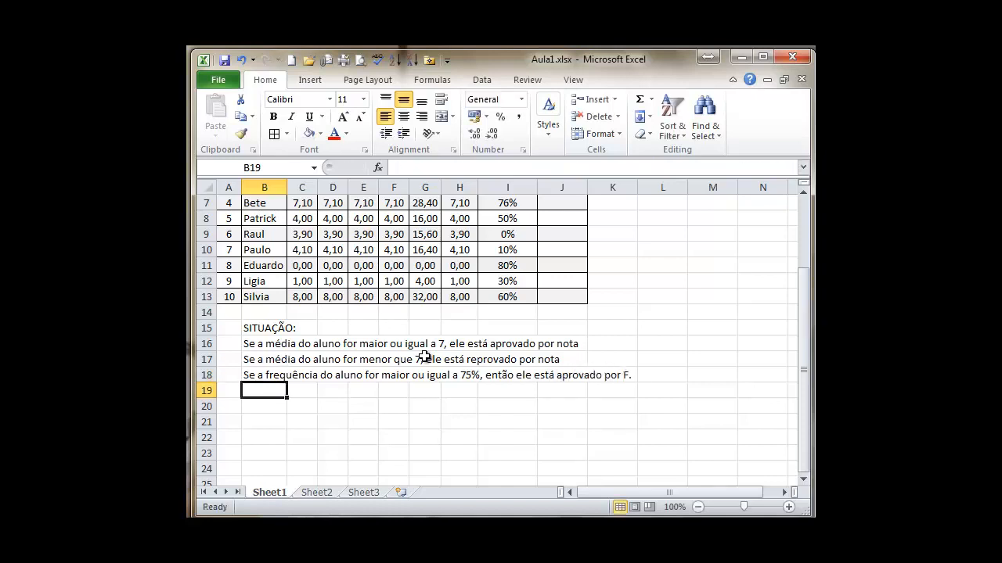
Enter the rule "Se a frequência do aluno for menor que 75%, então ele está reprovado por F" in B19
type("Se a frequência ")
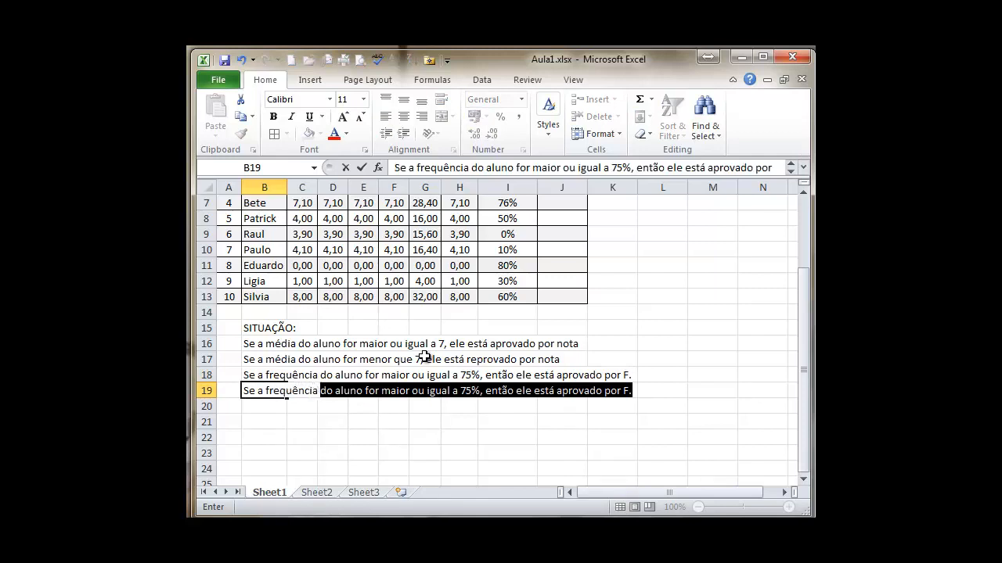
type("do aluno for menor ")
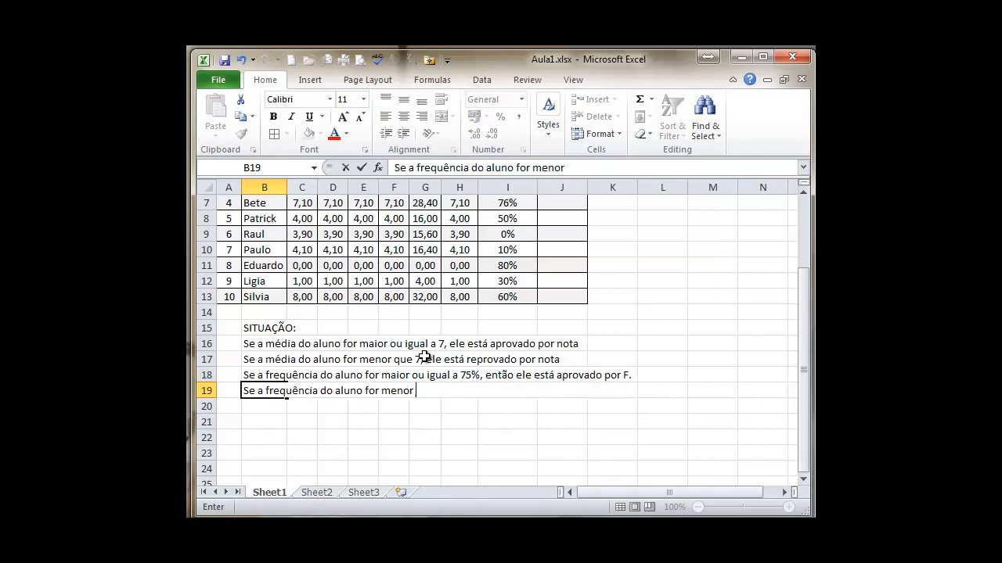
type("que 75%, então ele es")
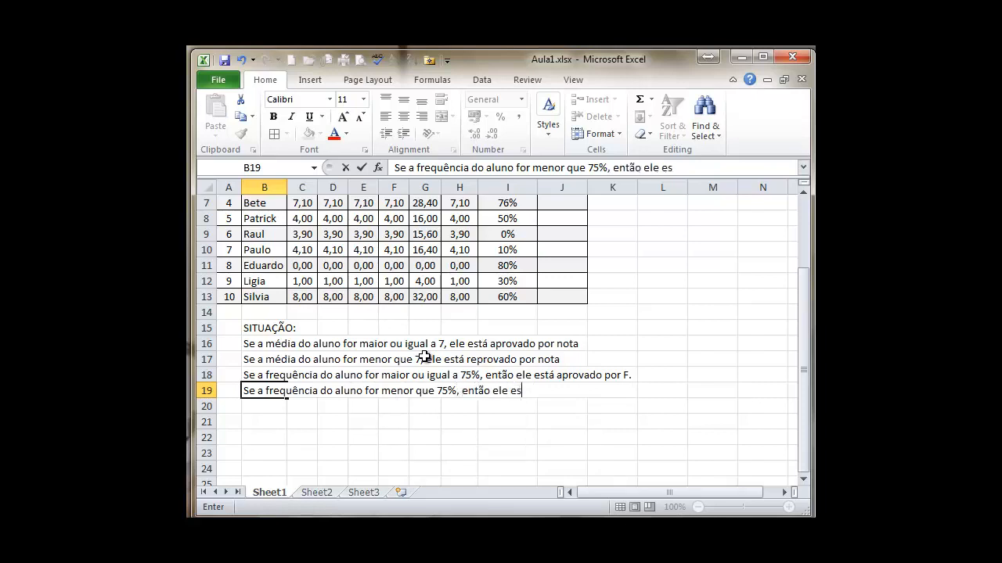
type("tá reprovado po")
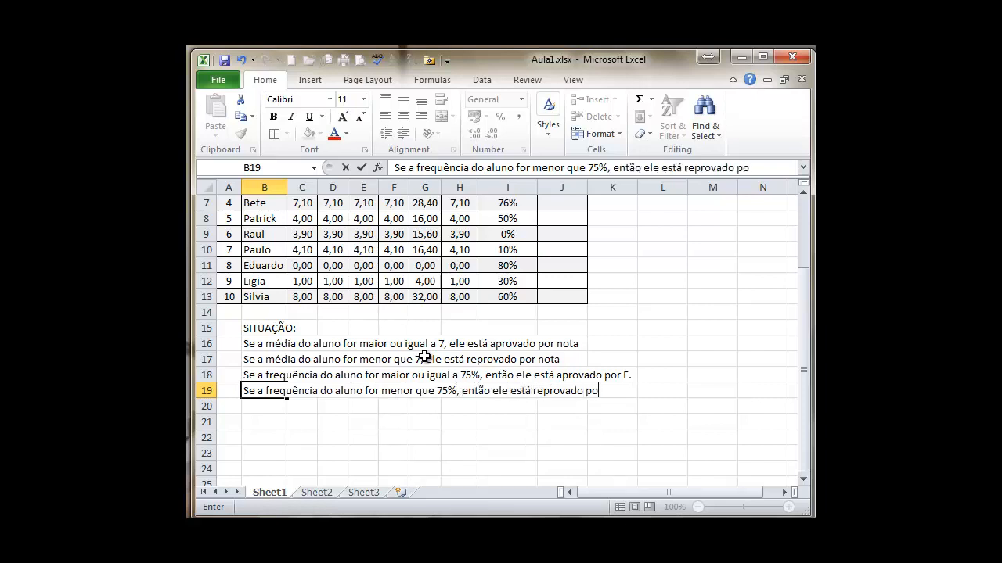
type("r F")
key("Return")
key("Down")
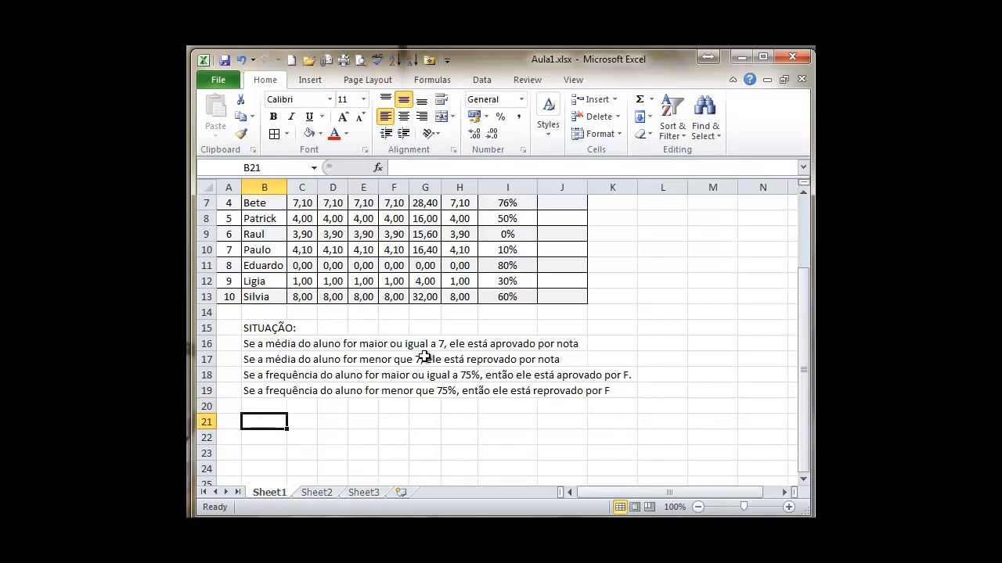
Review the situation rules written in B16 to B19 one by one
key("Up")
key("Up")
key("Up")
key("Up")
key("Up")
key("Down")
key("Down")
key("Down")
key("Down")
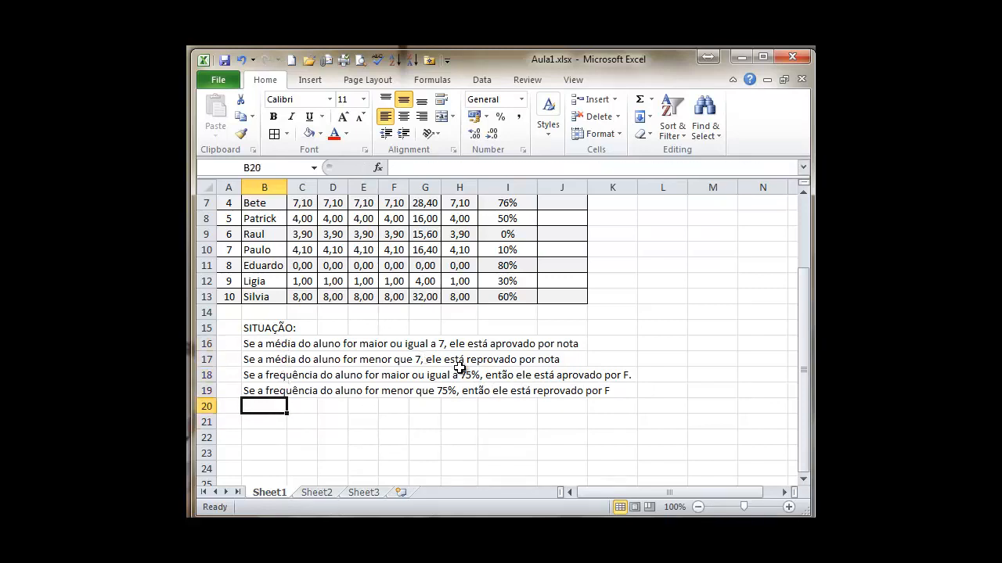
Enter in B20 "Se a média do aluno for maior ou igual a 7 E a frequência for maior ou igual a 75%, então ele está aprovado"
scroll(469, 376, "down", 1)
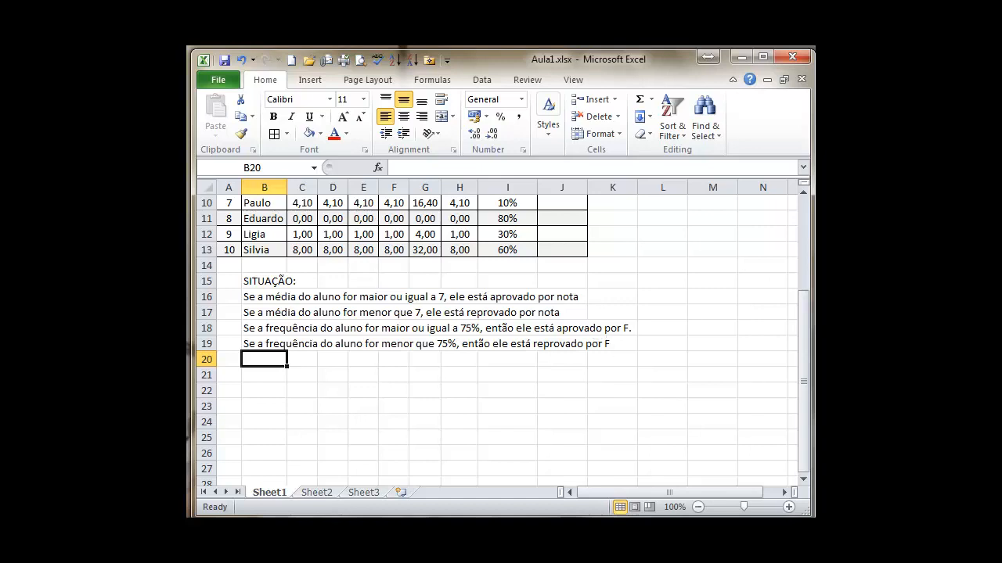
type("Se a méd")
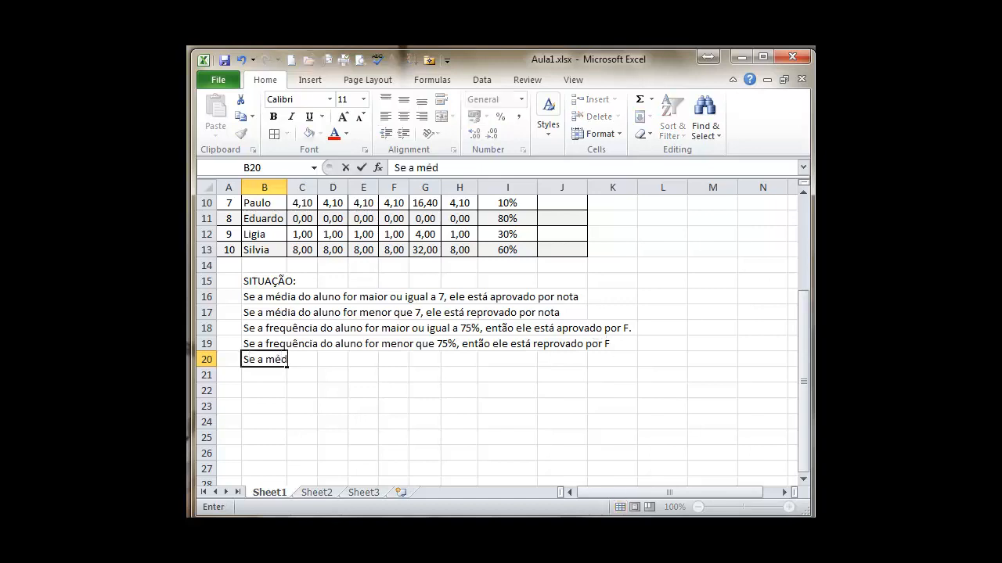
type("ia do aluno for maio")
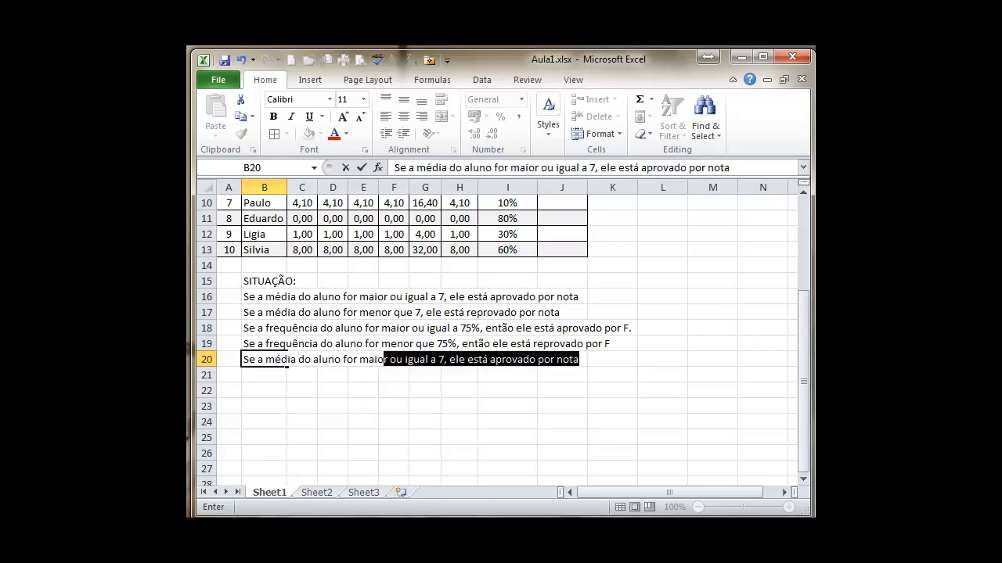
type("r ou giu")
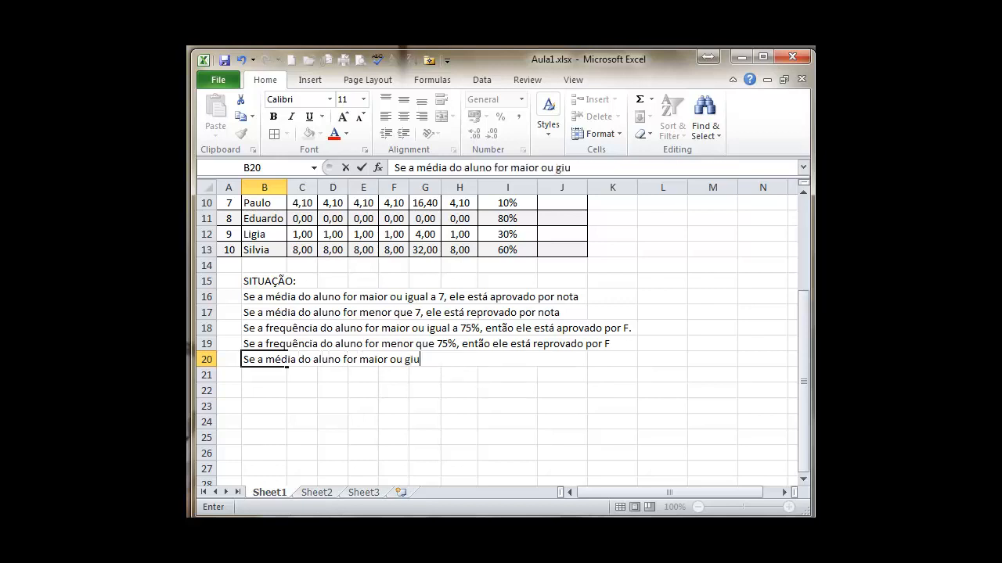
key("BackSpace")
key("BackSpace")
key("BackSpace")
type("igula a")
key("BackSpace")
type("al a 7 E a freq")
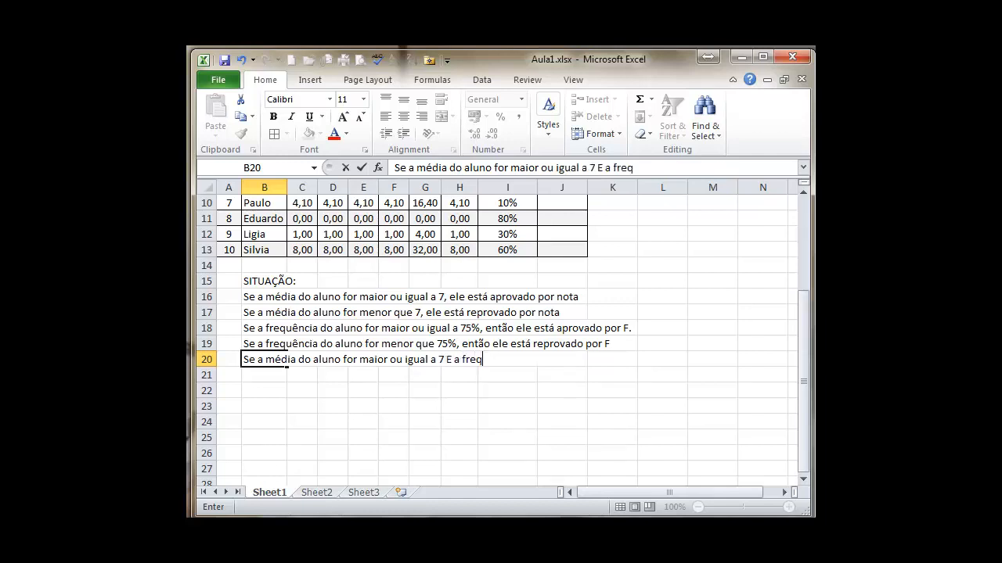
type("uência for ")
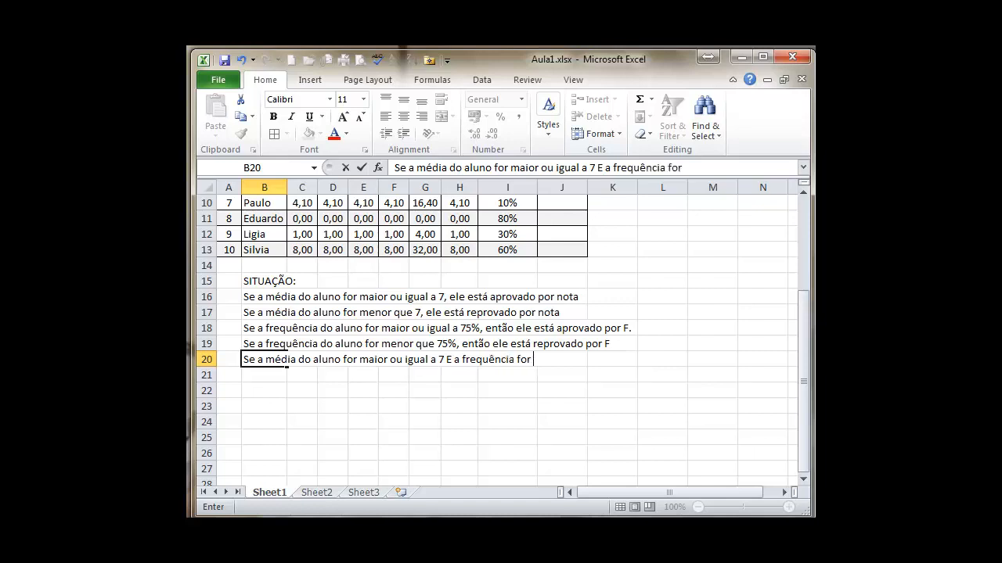
type("maior ou igual ")
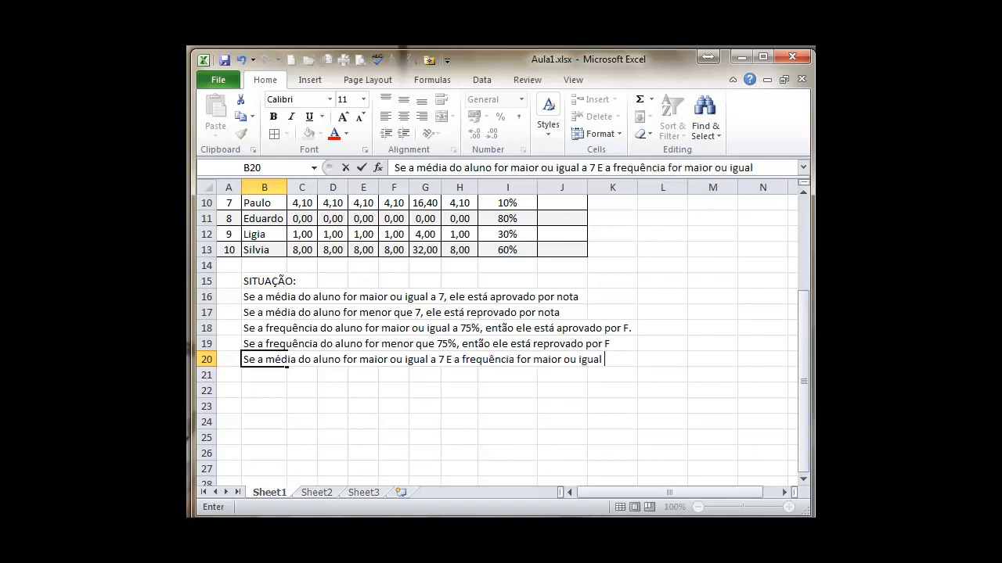
type("a 75%,")
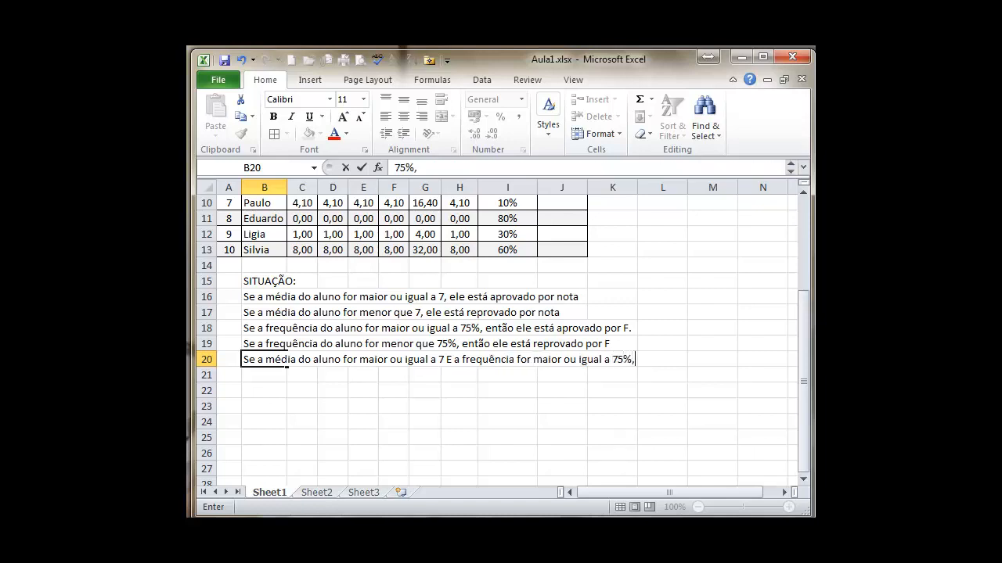
type(" então ele está aprovado")
key("Return")
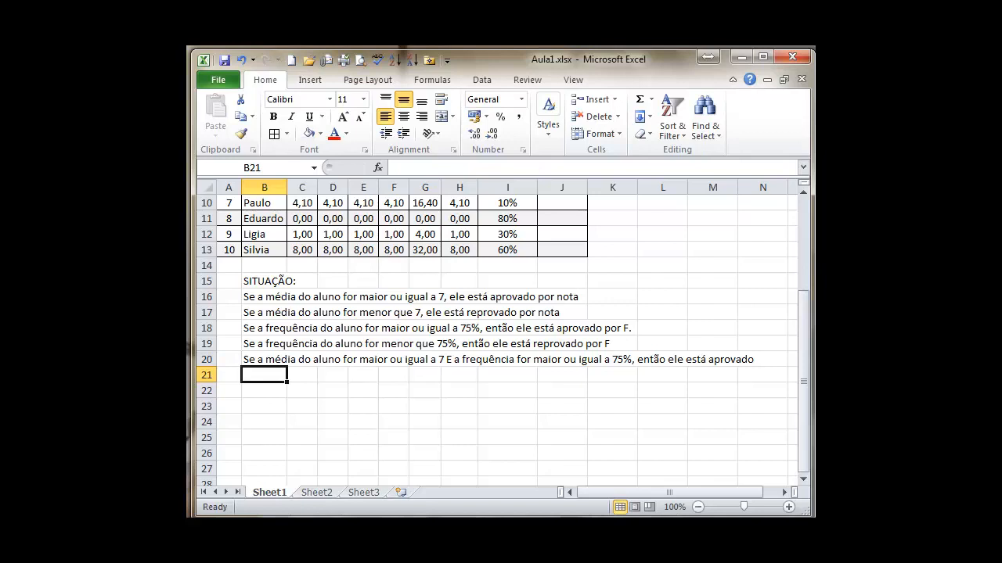
Enter in B21 the rule "Se a média do aluno for menor que 7 E a frequência maior ou igual a 75%, então ele está reprovado"
key("Return")
key("Up")
key("Down")
key("Up")
type("Se a medi")
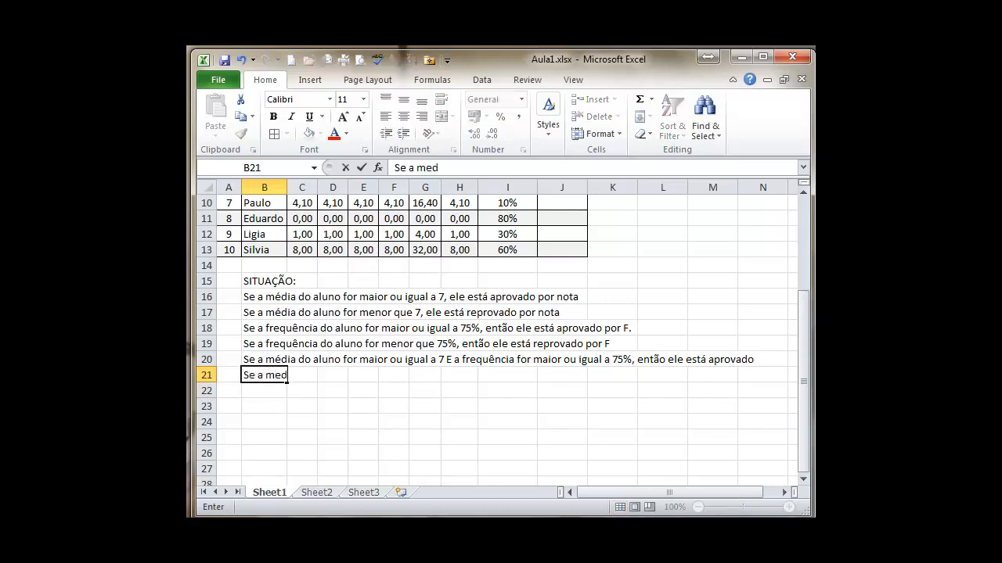
key("BackSpace")
key("BackSpace")
key("BackSpace")
type("édia do aluno for meno")
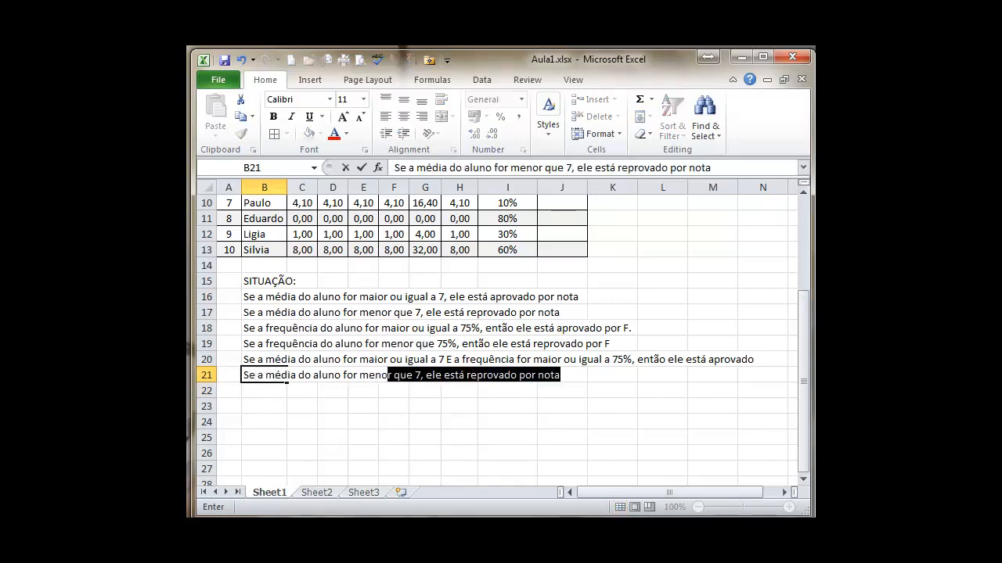
type("r que 7 ")
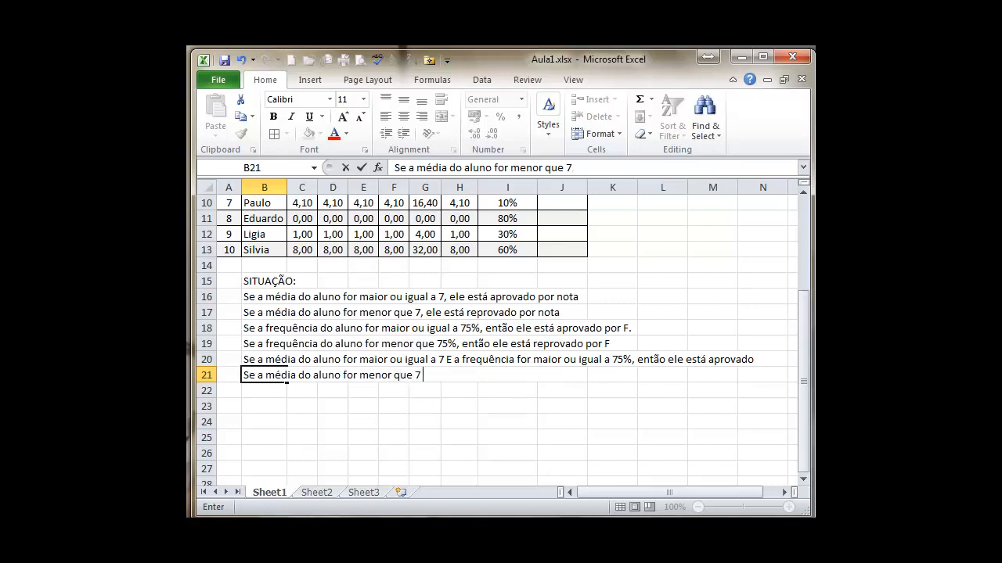
type("E a frequência meno")
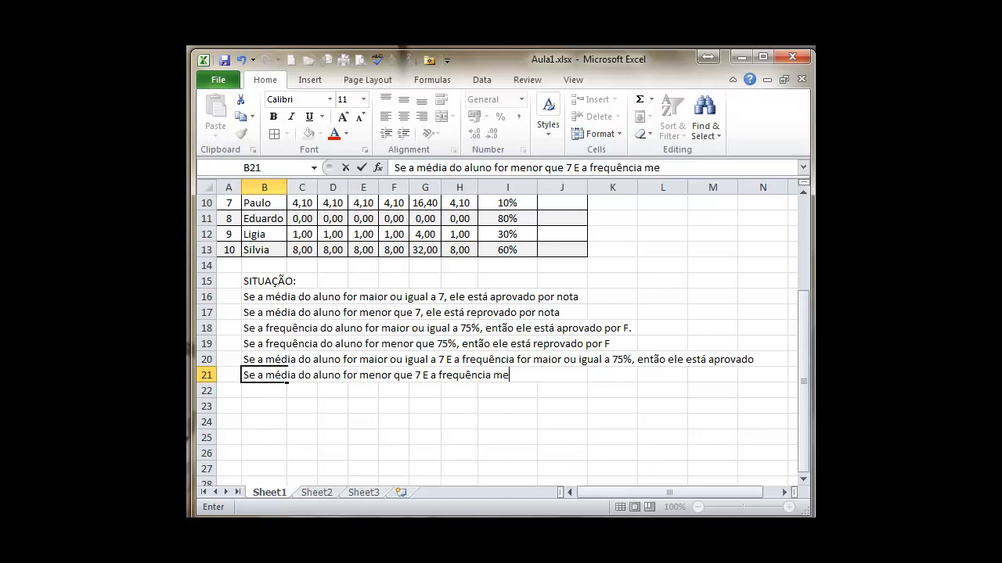
key("BackSpace")
key("BackSpace")
key("BackSpace")
type("aior ou igual a 65")
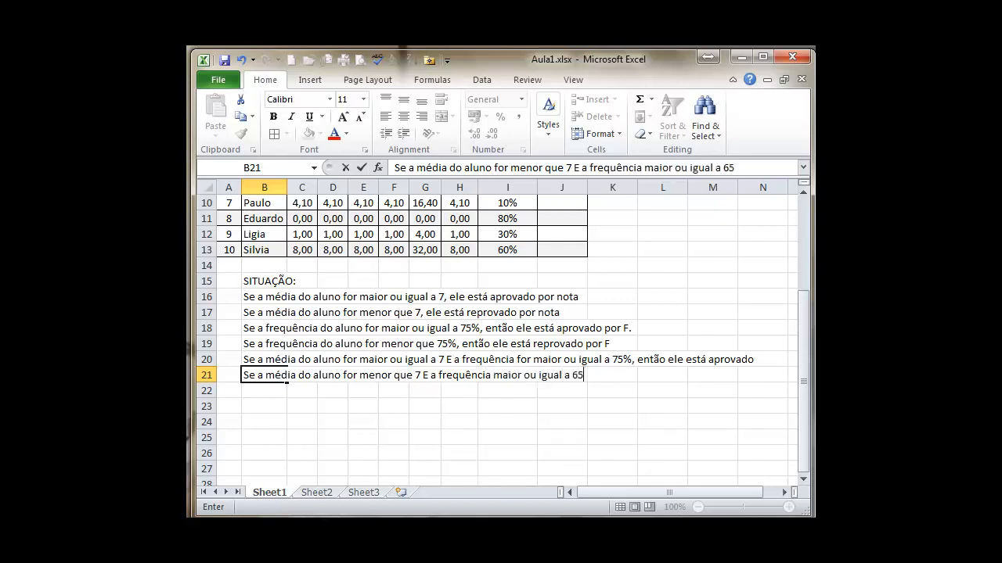
key("BackSpace")
key("BackSpace")
type("75%, entã")
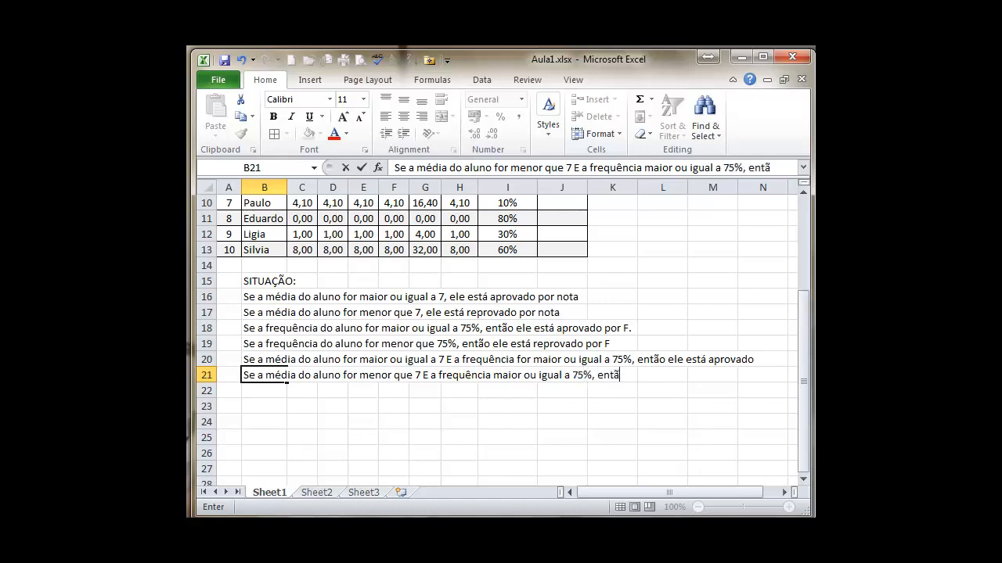
type("o ele está reprovado")
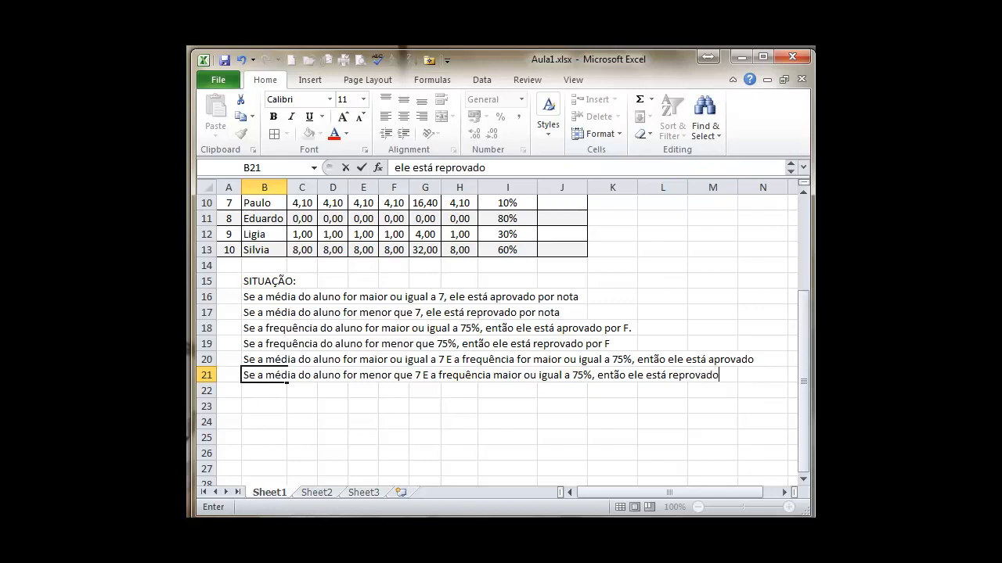
key("Return")
Enter in B22 the rule "Se a média do aluno for maior ou igual a 7 E a frequência for menor que 75%, então ele está reprovado"
left_click(287, 375)
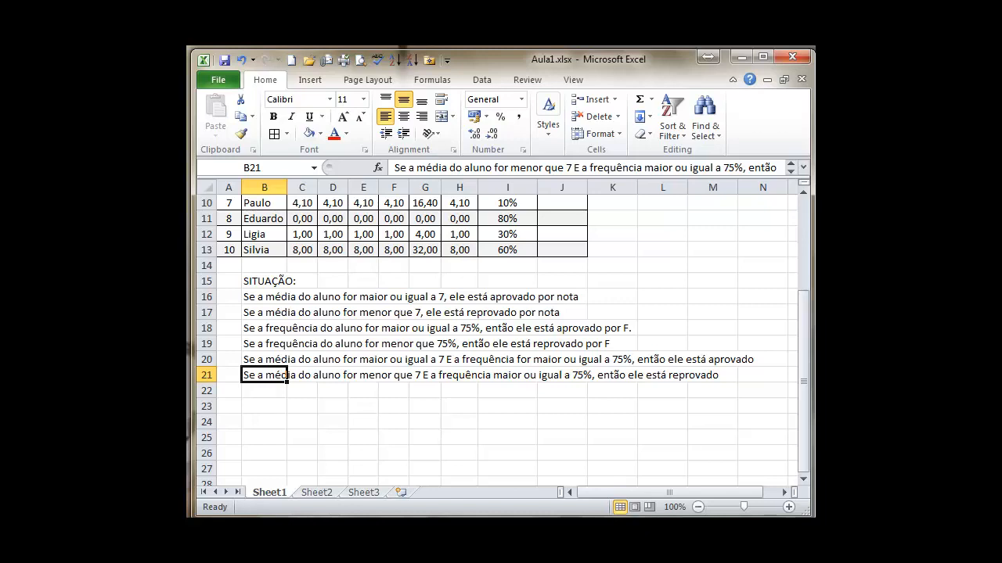
key("Down")
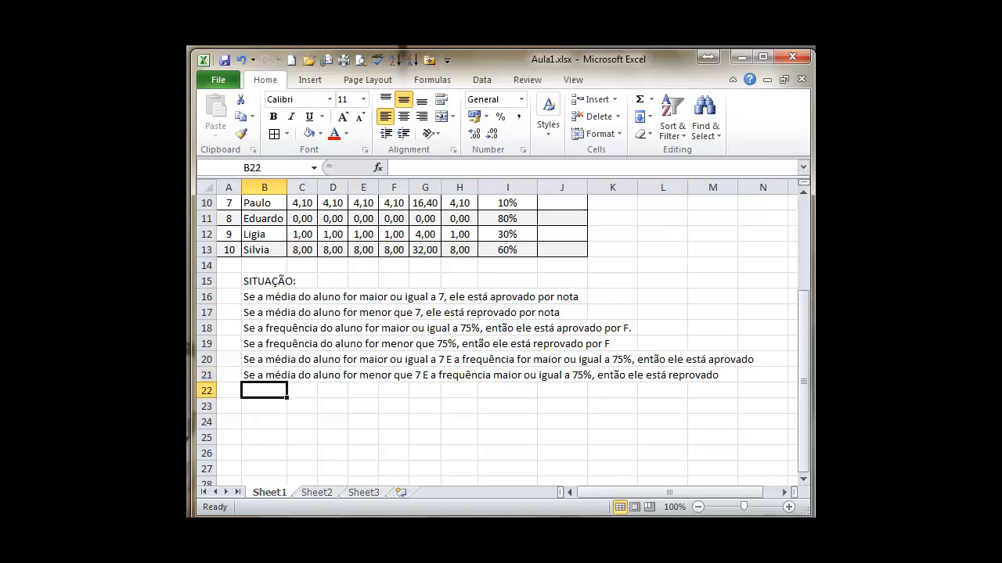
key("Up")
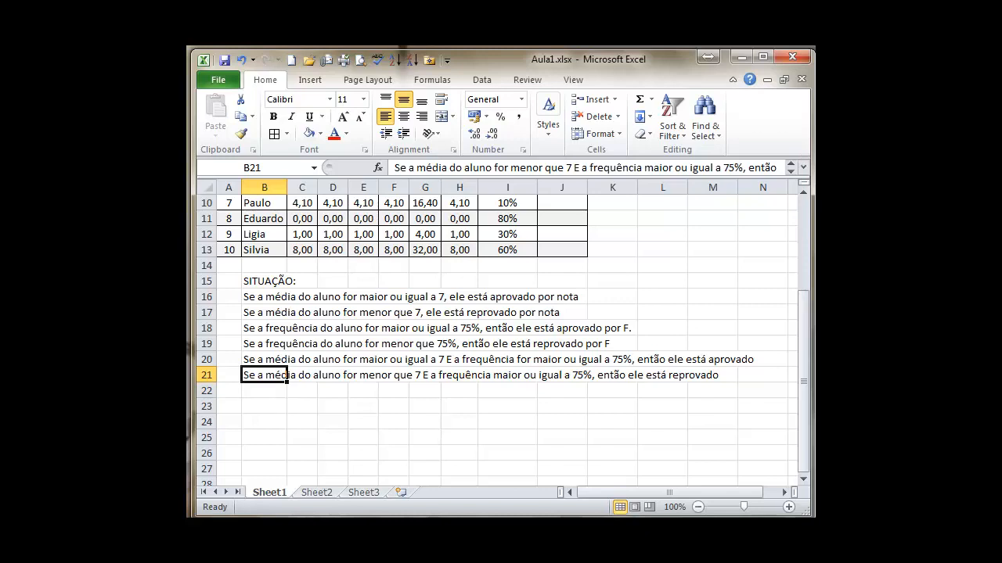
key("Down")
type("S")
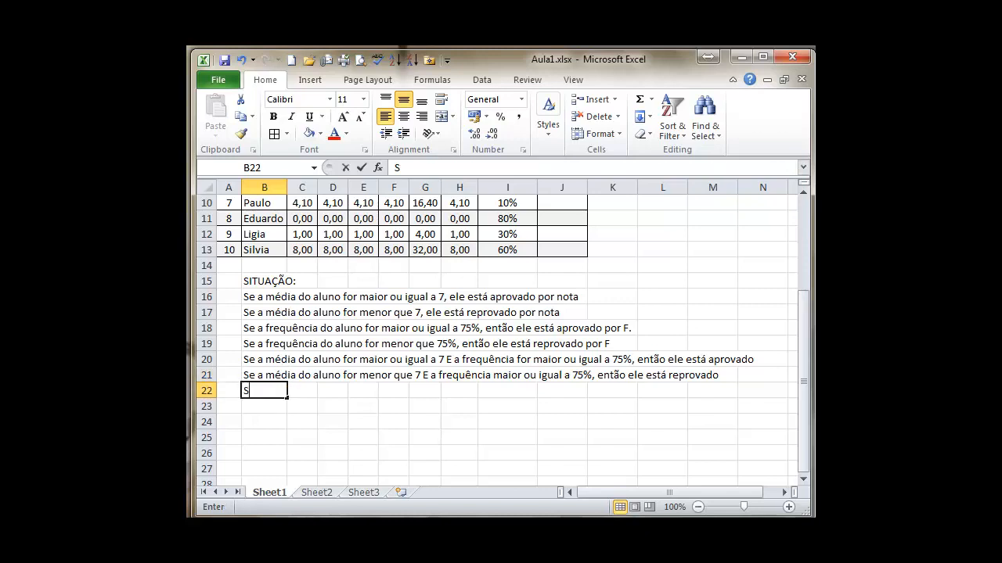
type("e a média do aluno fo")
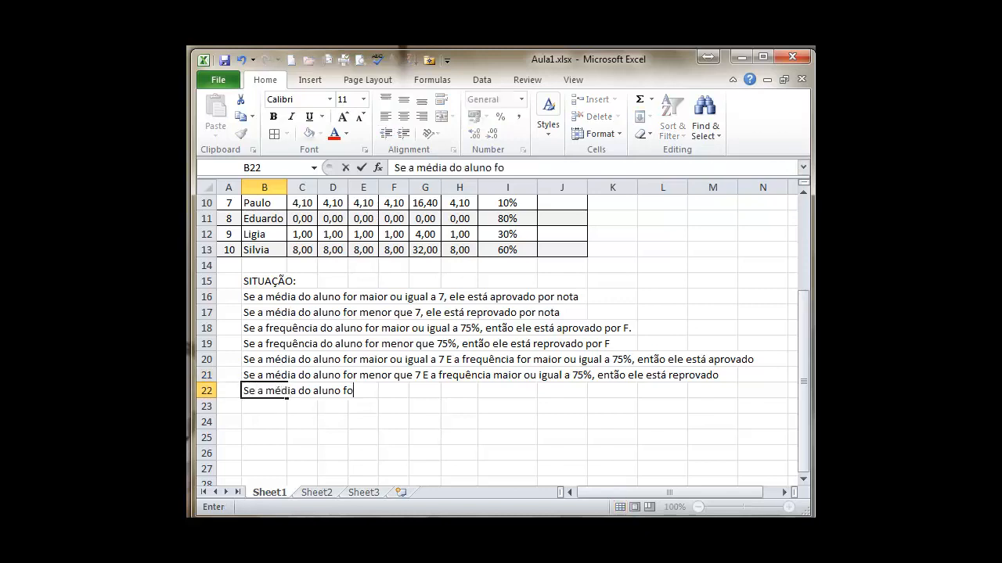
type("r maior ou i")
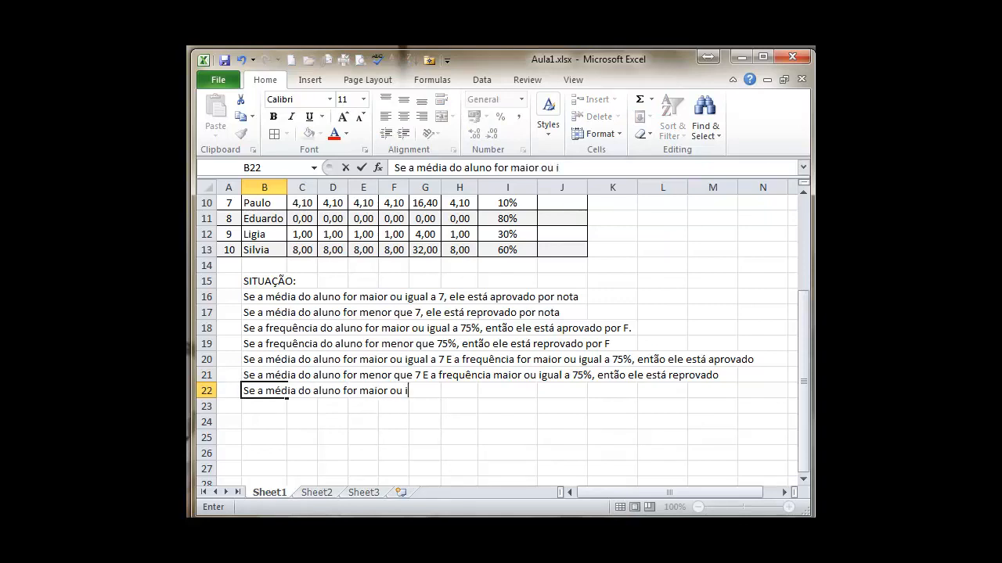
type("gual a 7 E a frequ")
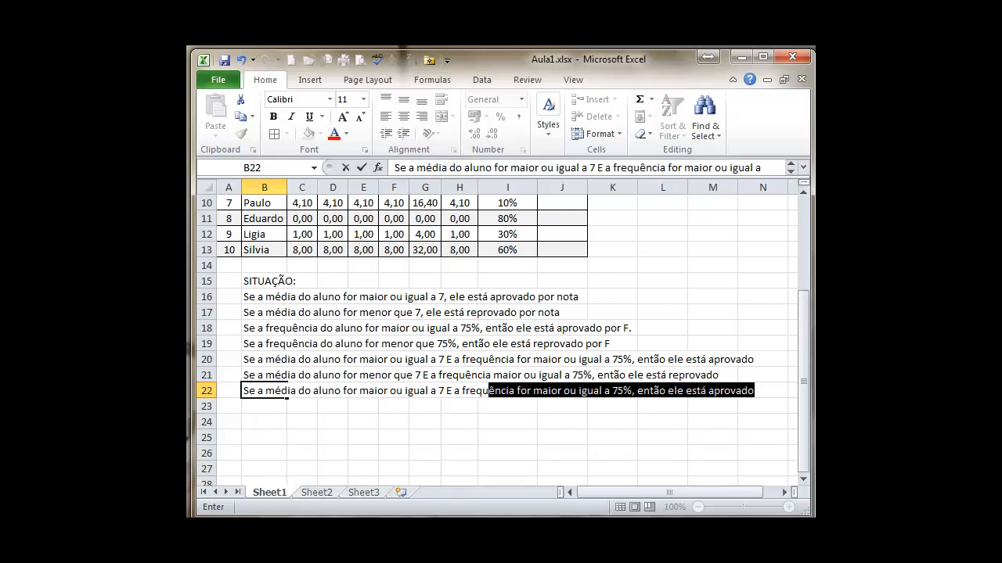
type("ência for menor q")
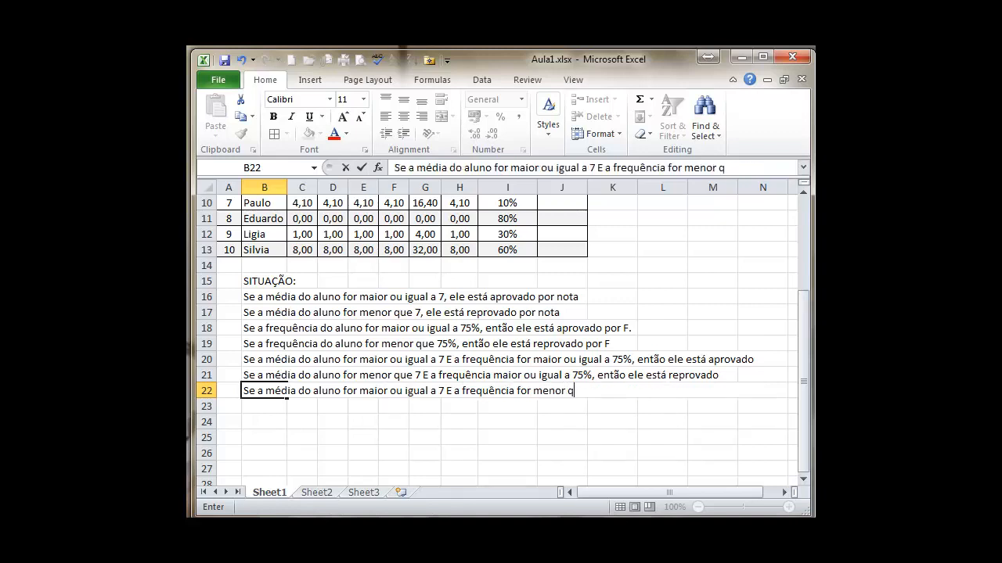
type("ue 75%, então ele está r")
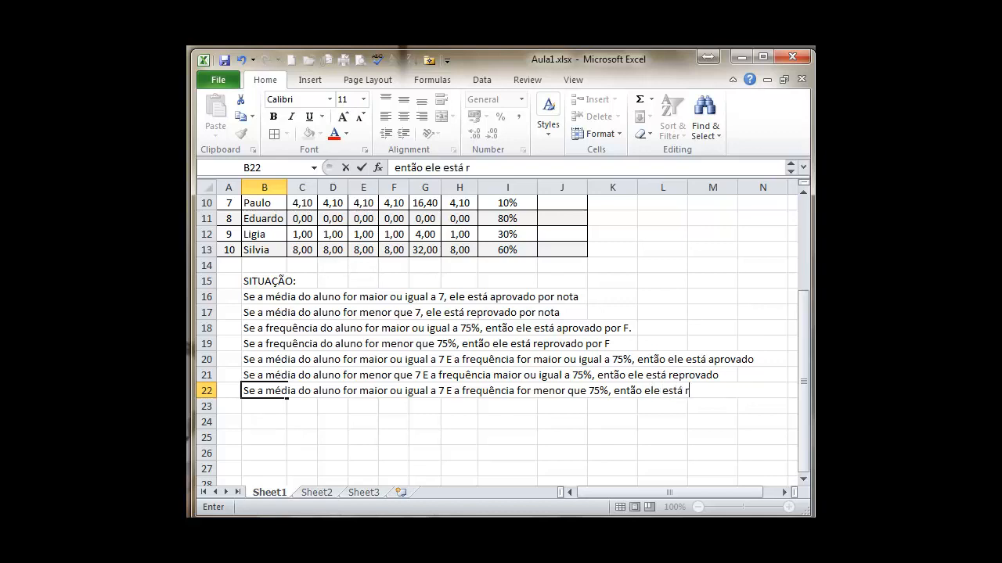
type("eprovado")
key("Return")
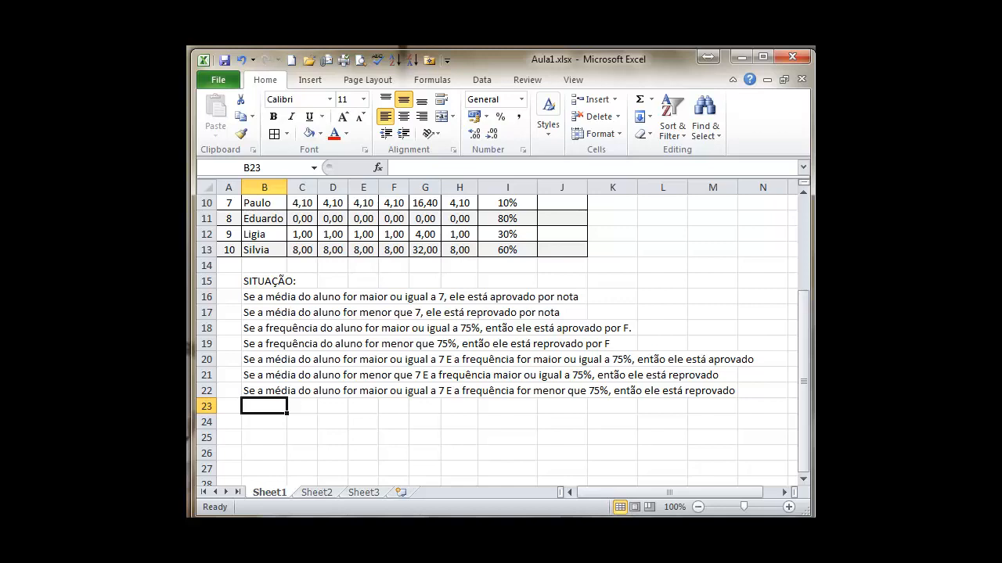
Enter the headings "Média" in C24 and "Frequencia" in D24 below the situation rules
key("Down")
key("Down")
key("Down")
key("Down")
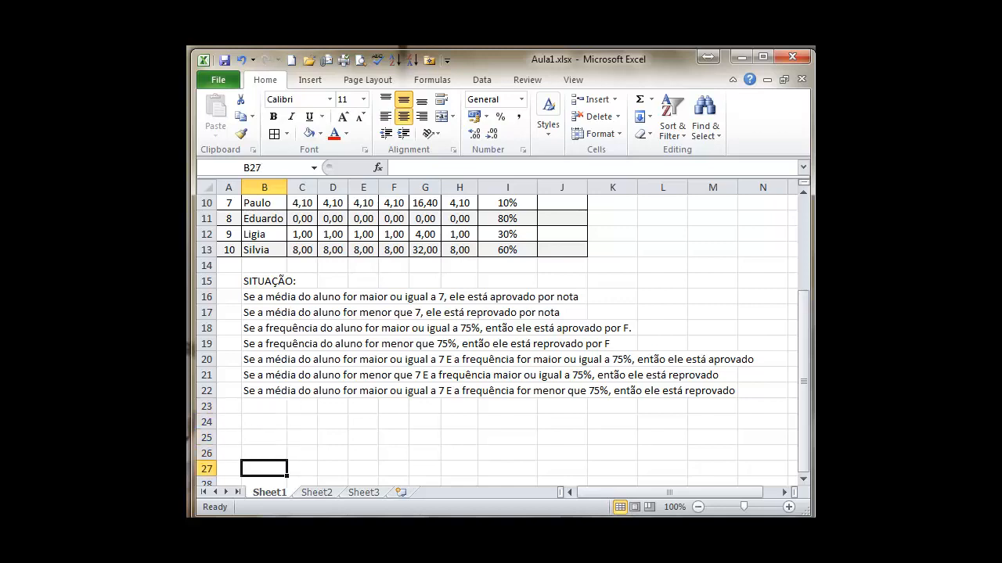
left_click(271, 404)
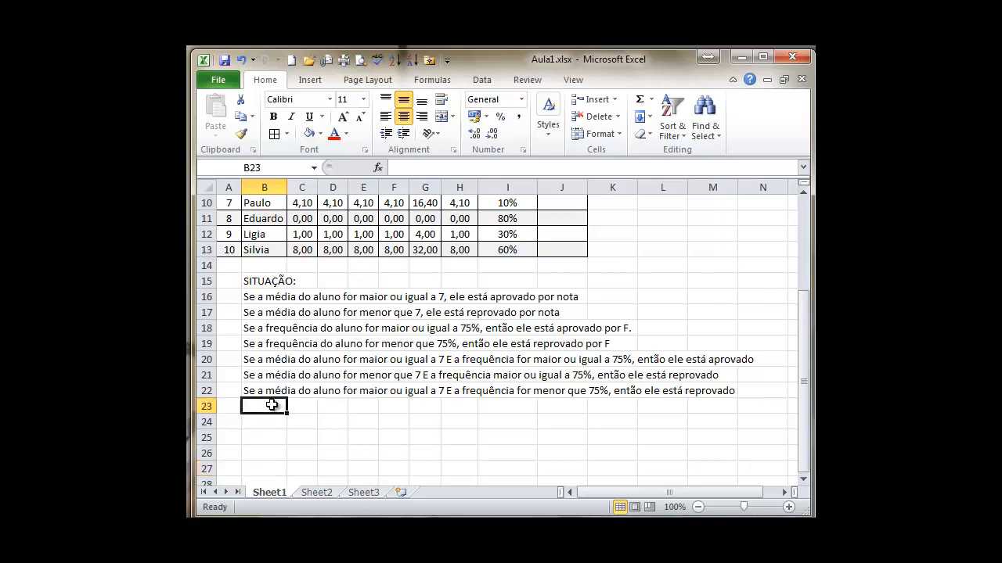
scroll(313, 407, "down", 1)
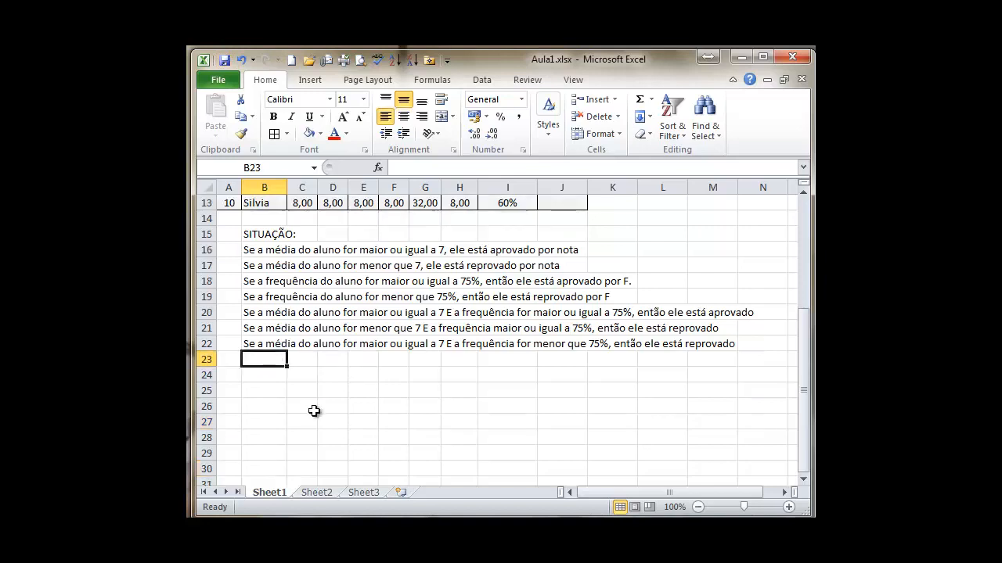
left_click(302, 374)
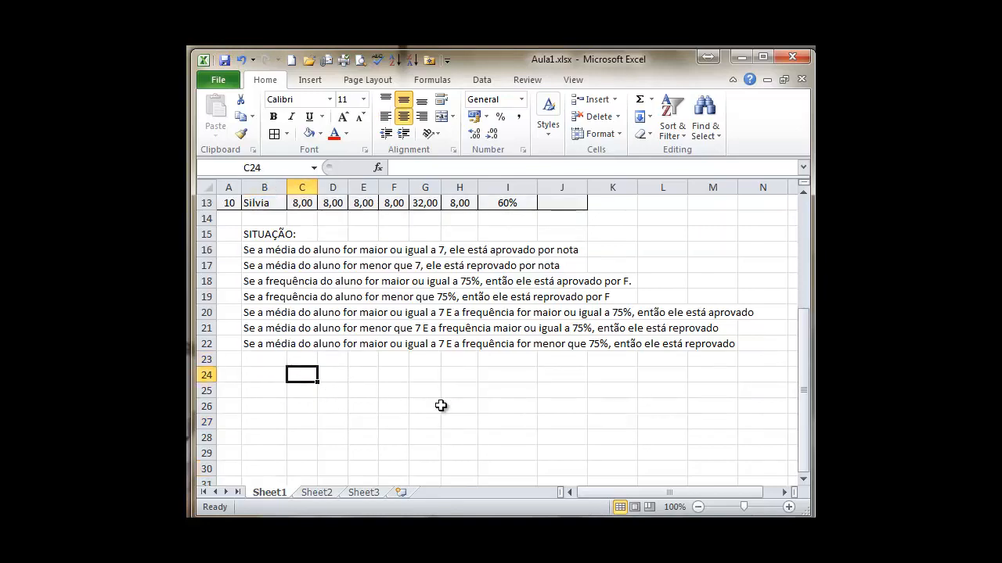
type("Média")
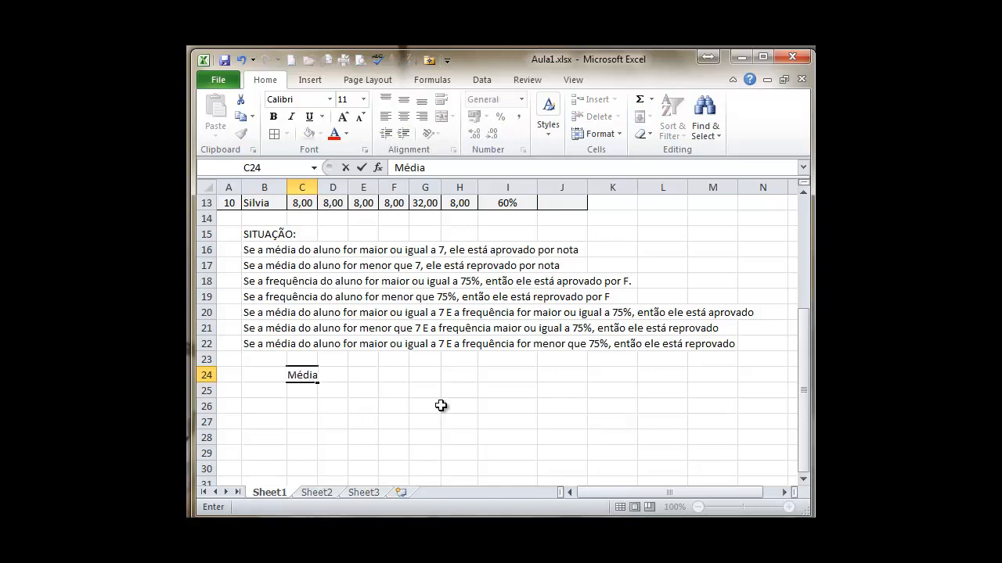
key("Tab")
type("Frequencia")
key("Return")
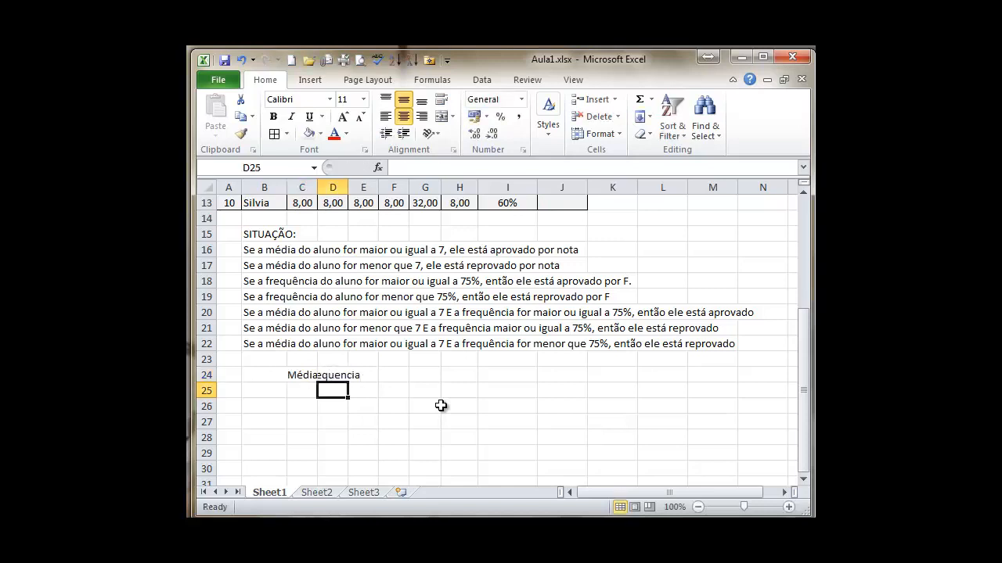
key("Up")
key("Left")
type("0")
key("Tab")
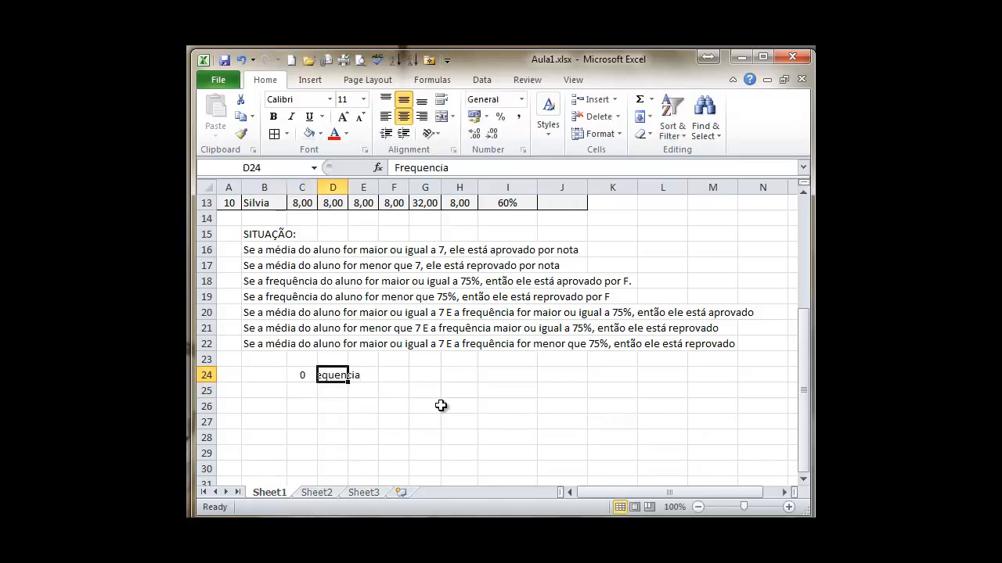
key("ctrl+z")
Move the "Frequencia" heading from D24 to E24
key("Right")
key("ctrl+x")
key("Right")
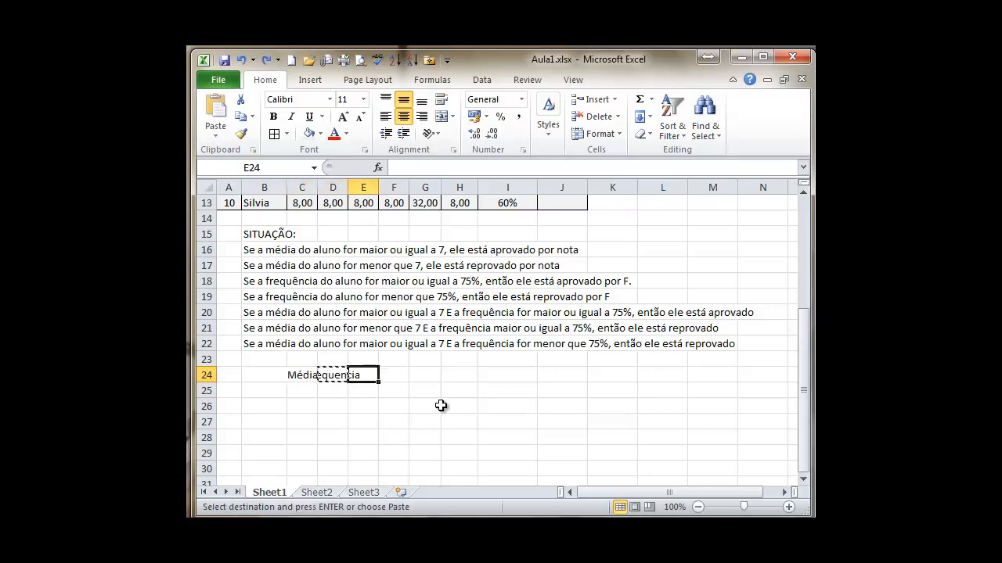
key("Return")
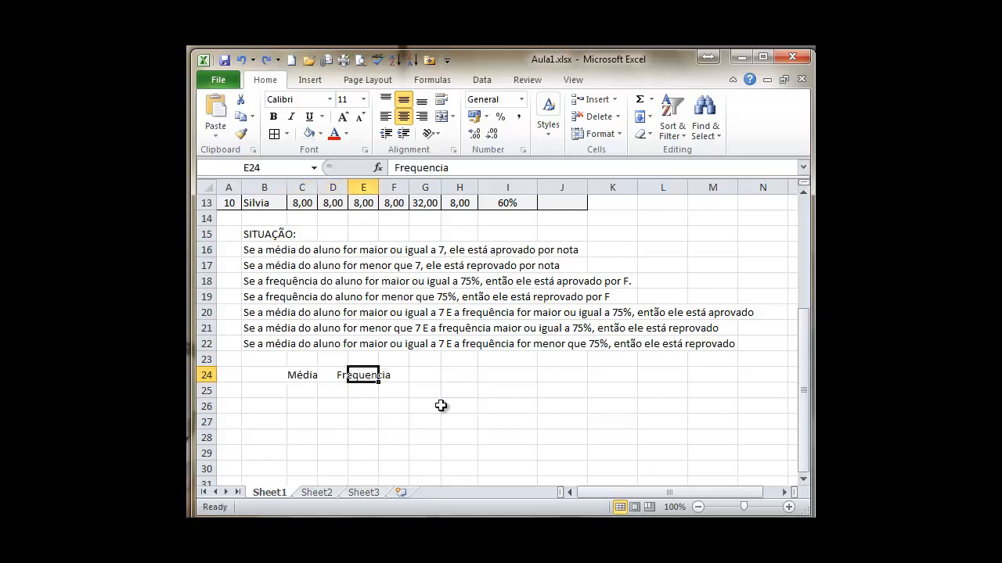
Left-align the "Frequencia" heading in E24 and the "Média" heading in C24
left_click(381, 116)
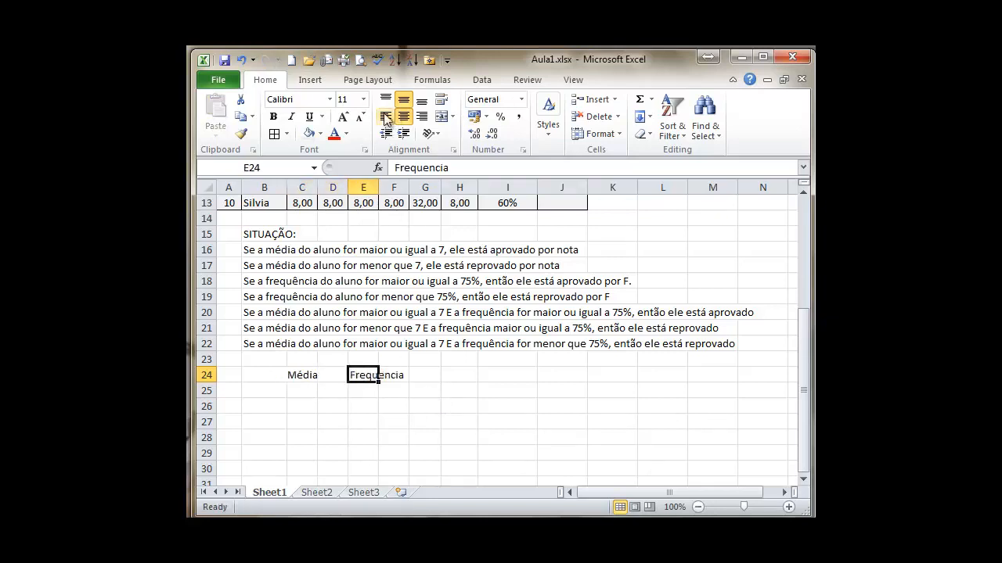
left_click(298, 396)
left_click(292, 376)
left_click(385, 117)
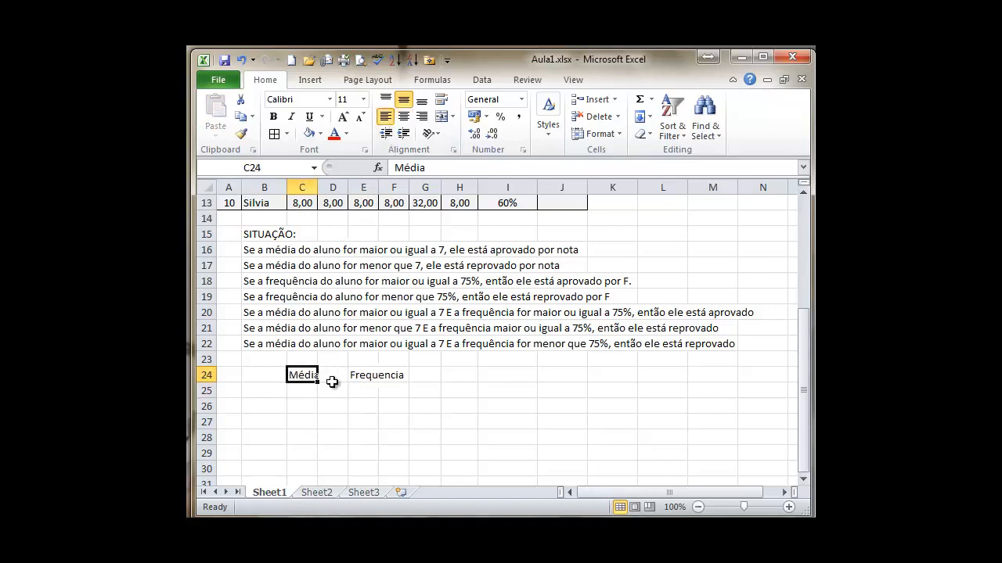
Fill row 25 with 7,0 in C25 under Média, 75% in E25 under Frequencia and A in G25
left_click(306, 389)
type("7,0")
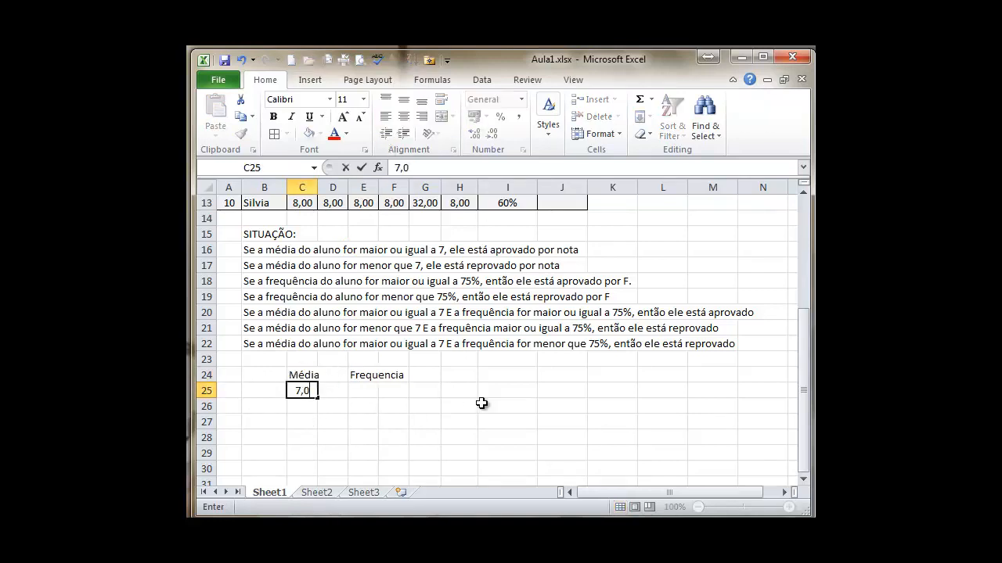
key("Tab")
key("Tab")
type("75%")
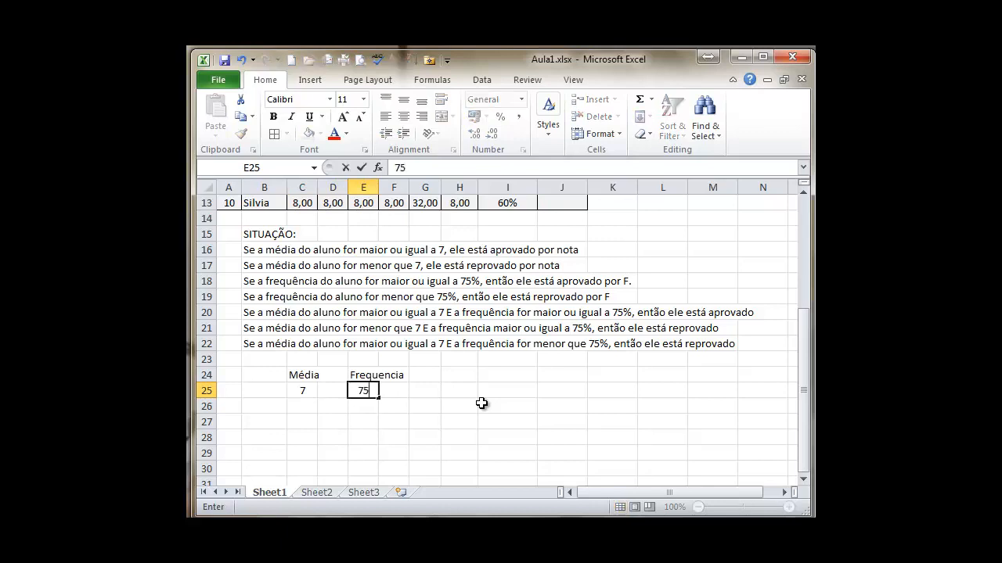
key("Tab")
key("Tab")
type("A")
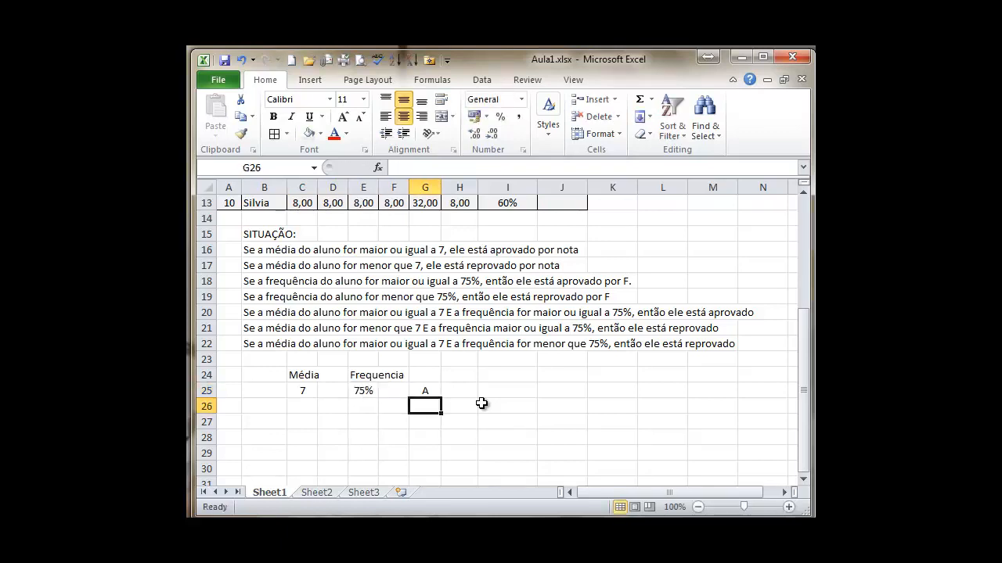
Enter the heading "Situação" in G24 above the A and left-align it
key("Up")
type("S")
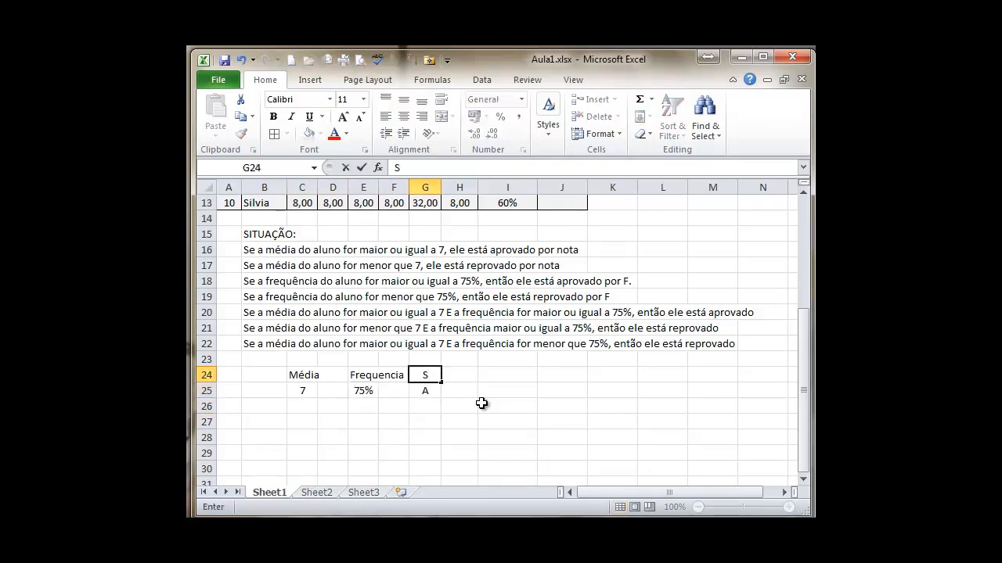
type("ituação")
key("Return")
key("Up")
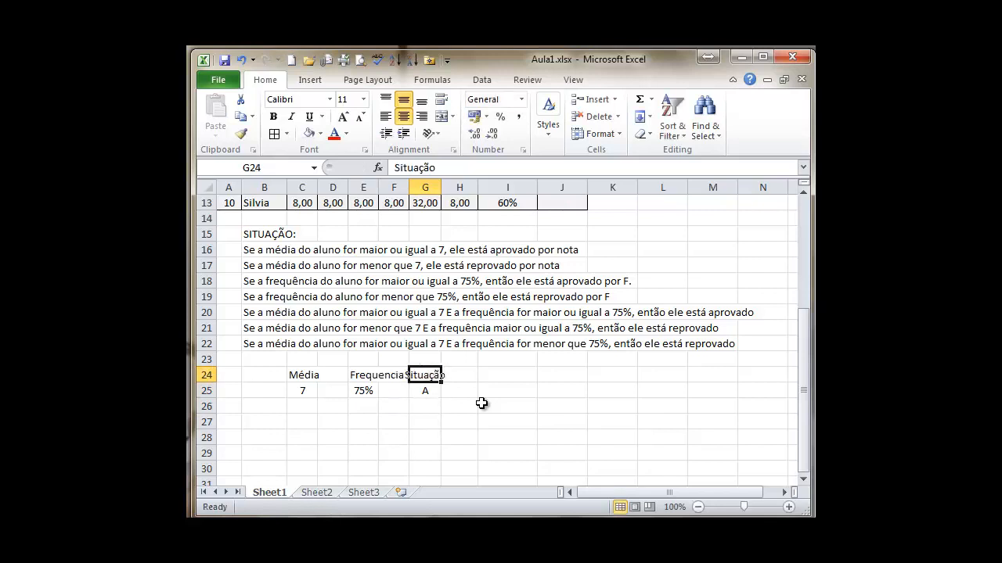
left_click(386, 115)
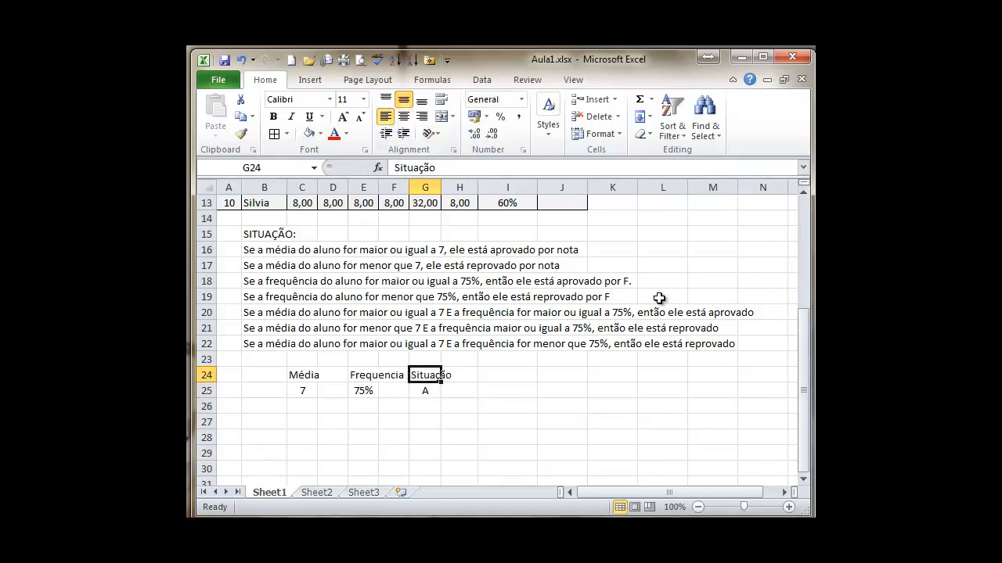
Change the Média value in C25 to the condition "> 7"
key("Down")
key("Down")
key("Left")
key("Left")
key("Left")
key("Left")
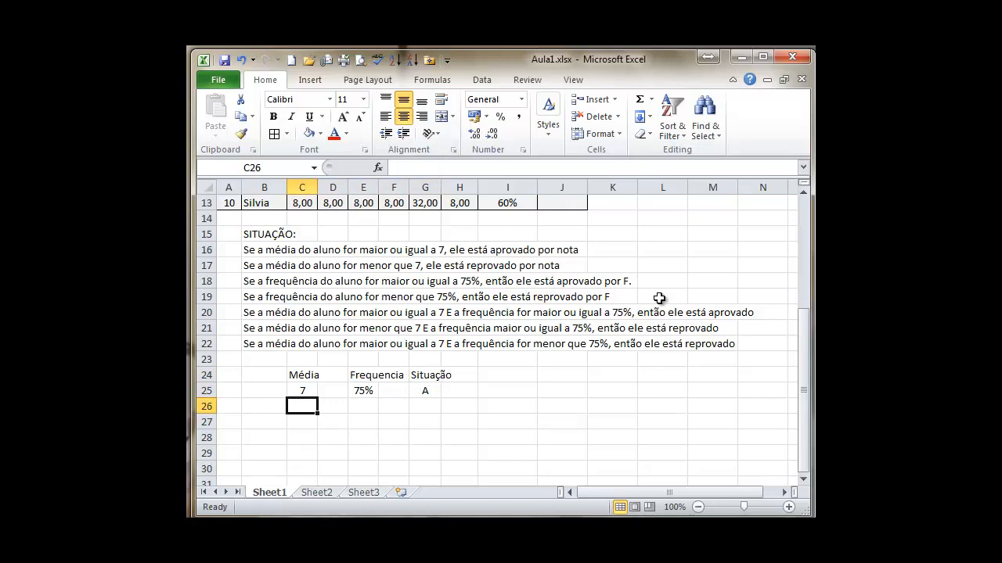
key("Up")
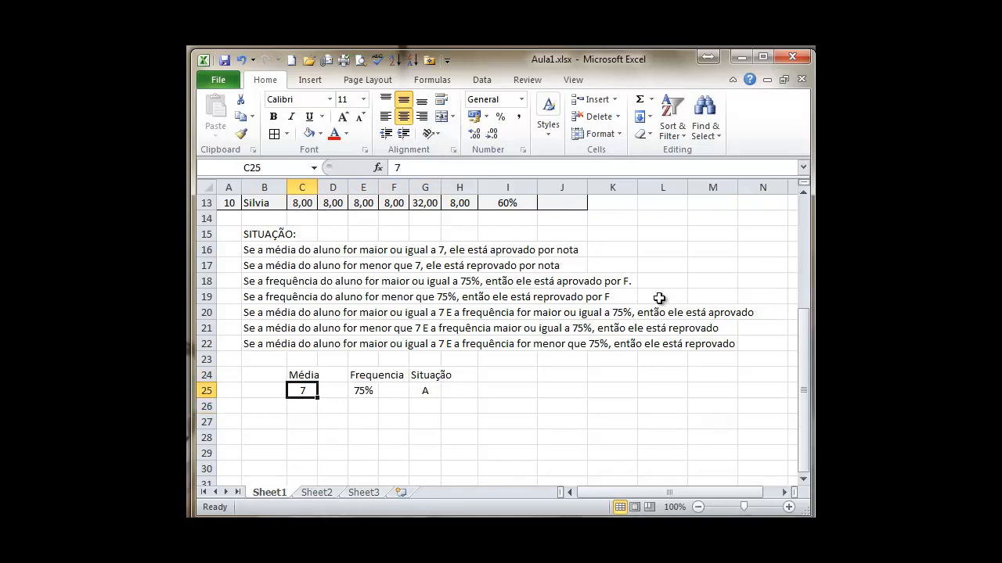
key("F2")
key("Home")
type(">")
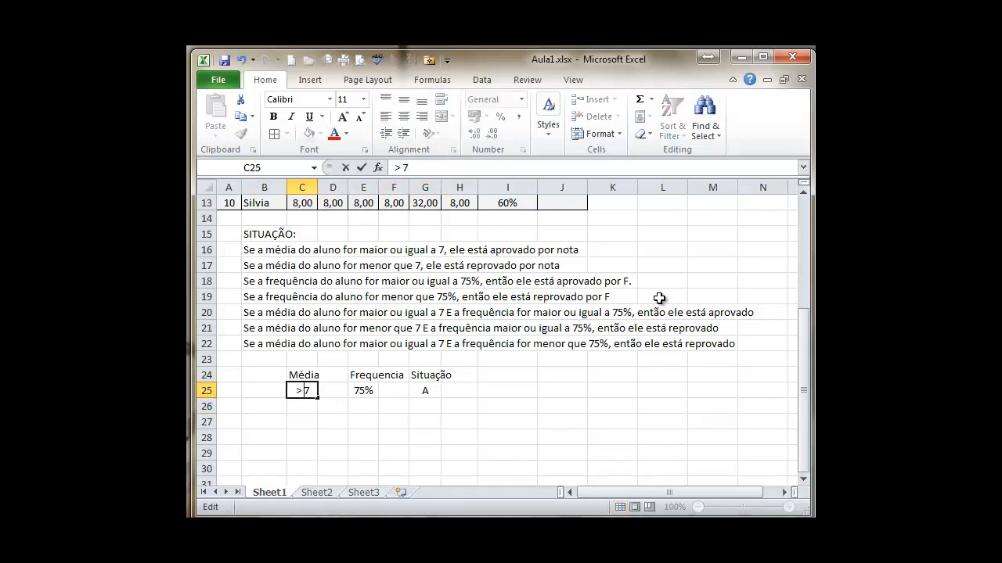
key("Return")
Change the Frequencia value in E25 to the condition "> = 75%"
key("Up")
key("Right")
key("Right")
key("F2")
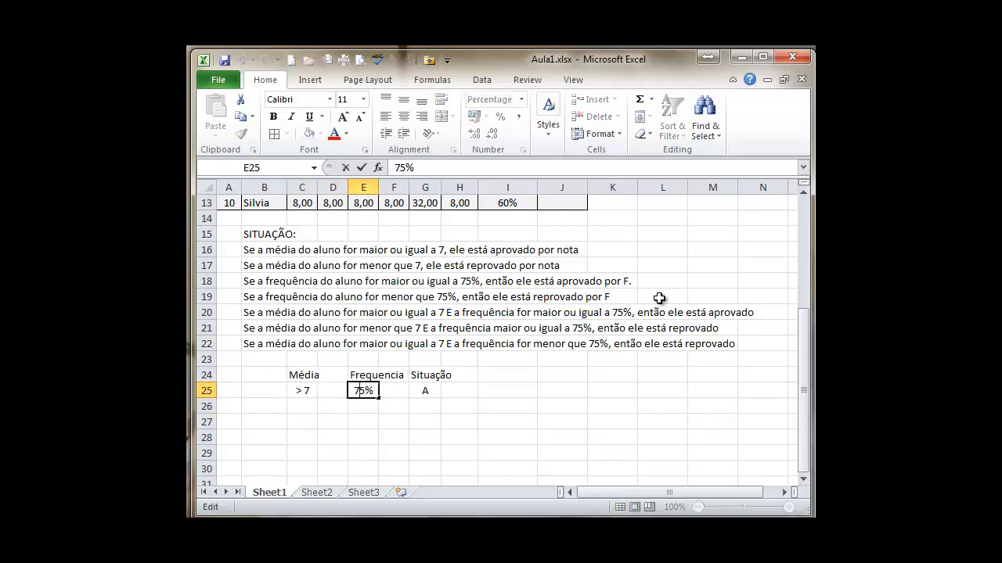
key("Home")
type(">")
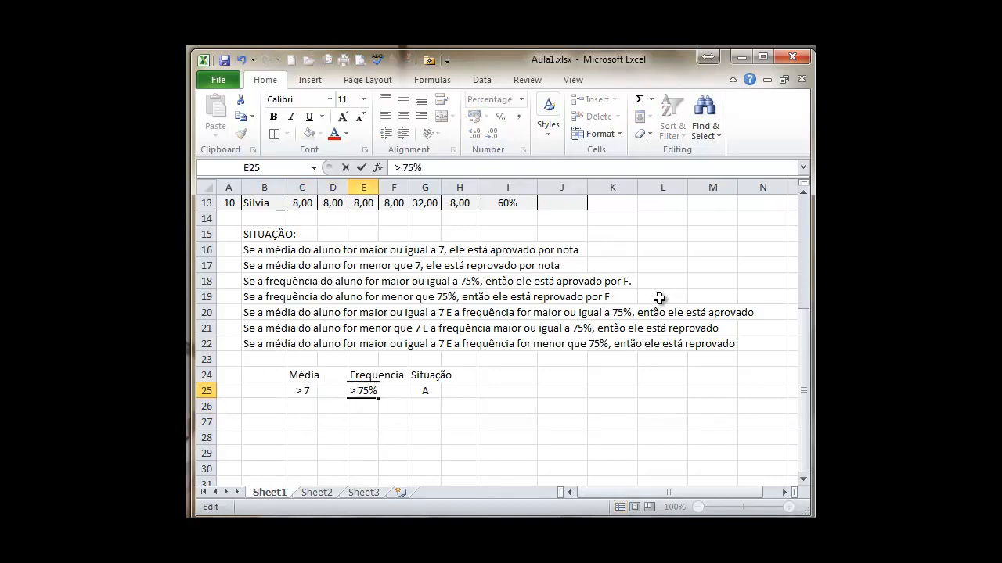
type("=")
key("Return")
Extend the Média condition in C25 to "> = 7"
key("Up")
key("Left")
key("Left")
key("F2")
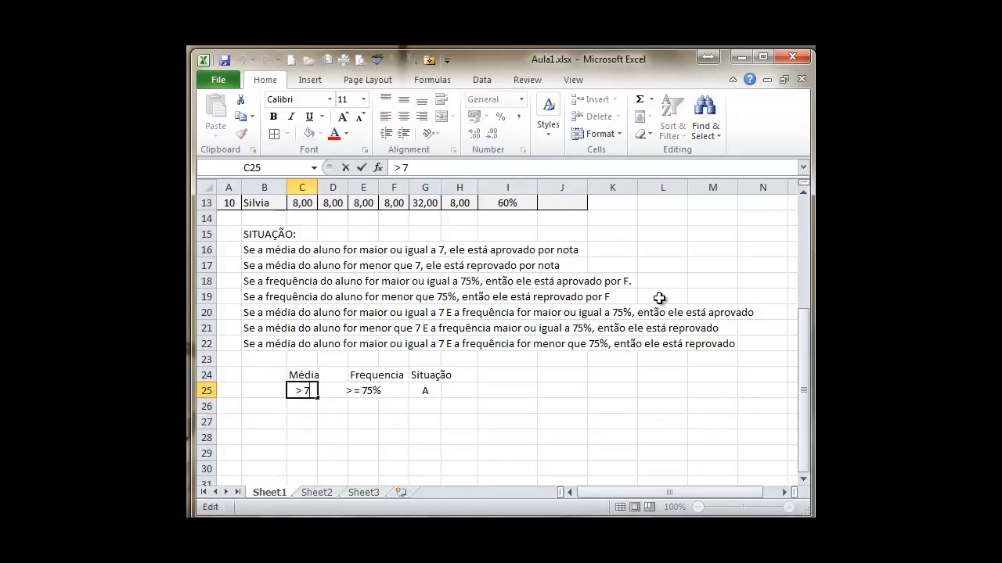
key("Return")
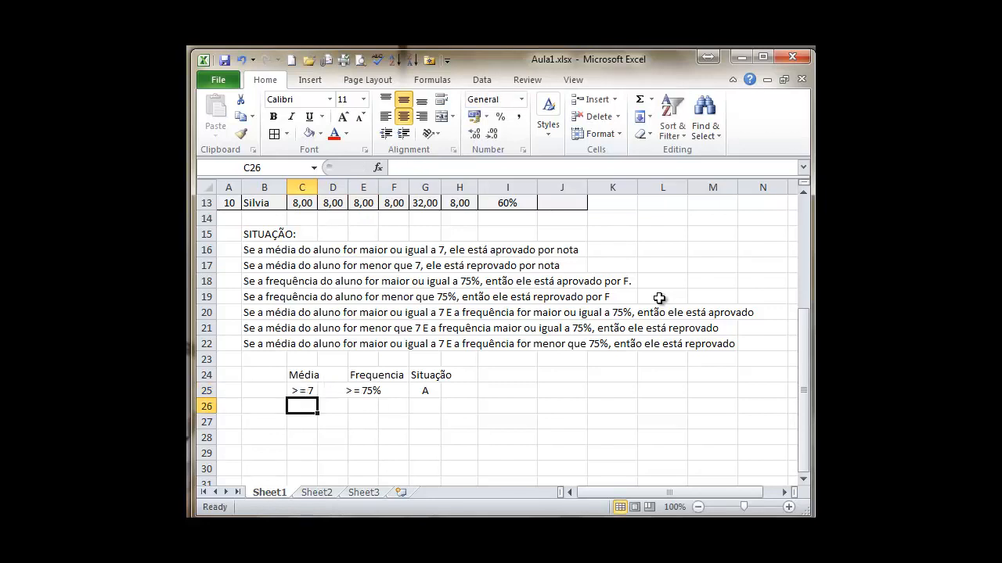
Enter the condition "< 7" in C26 as the second row under Média
key("Up")
key("Right")
key("Right")
key("Right")
key("Right")
key("Down")
key("Left")
key("Left")
key("Left")
key("Left")
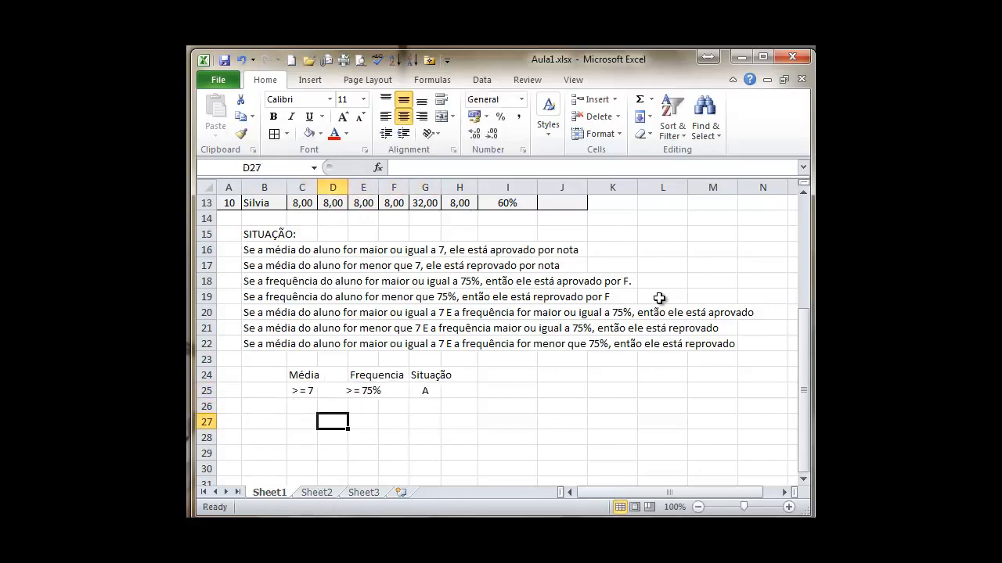
type(">")
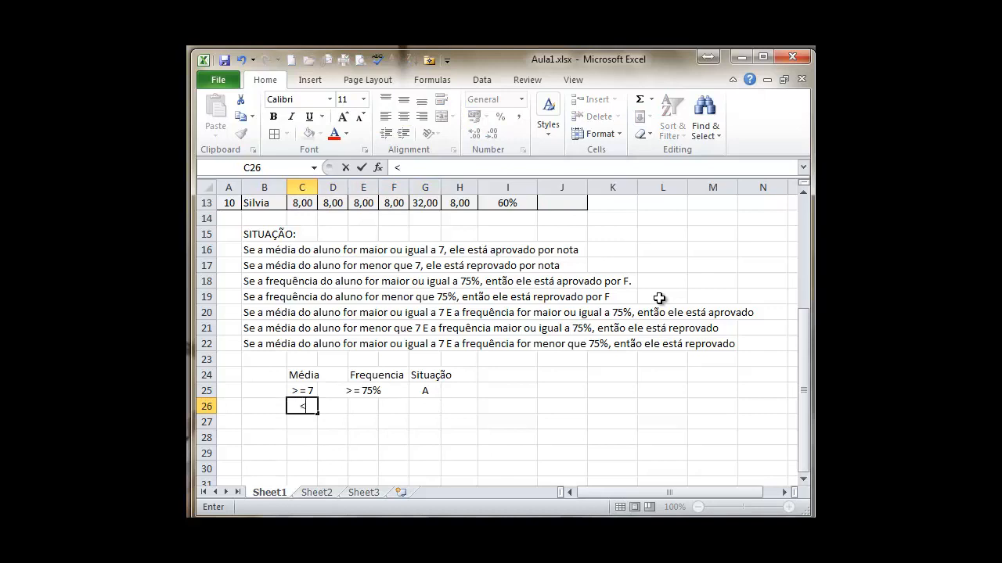
type(" = 7")
key("Return")
Copy the Frequencia condition "> = 75%" from E25 into E26
key("Right")
key("Right")
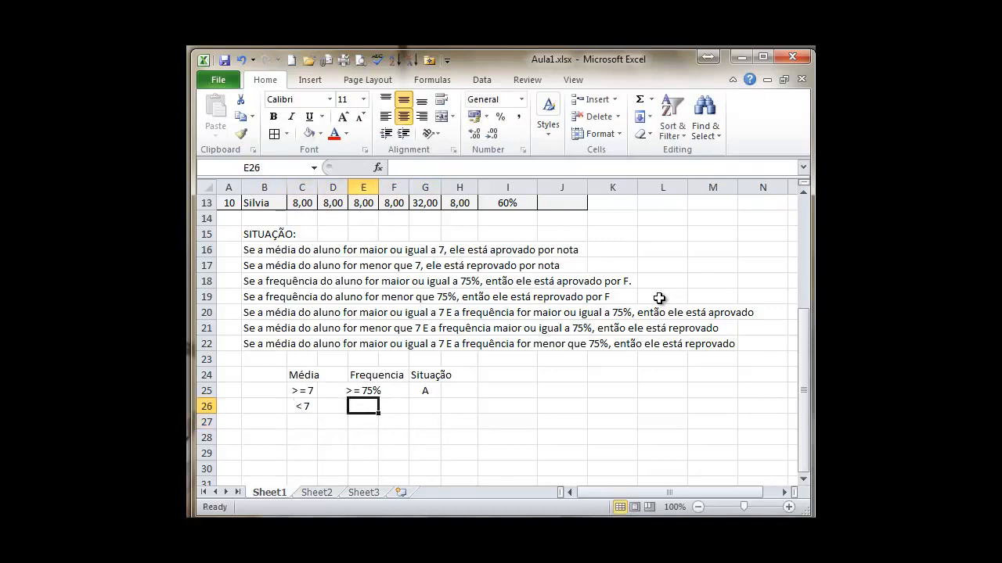
key("Up")
key("ctrl+c")
key("Down")
key("ctrl+v")
key("Escape")
key("Right")
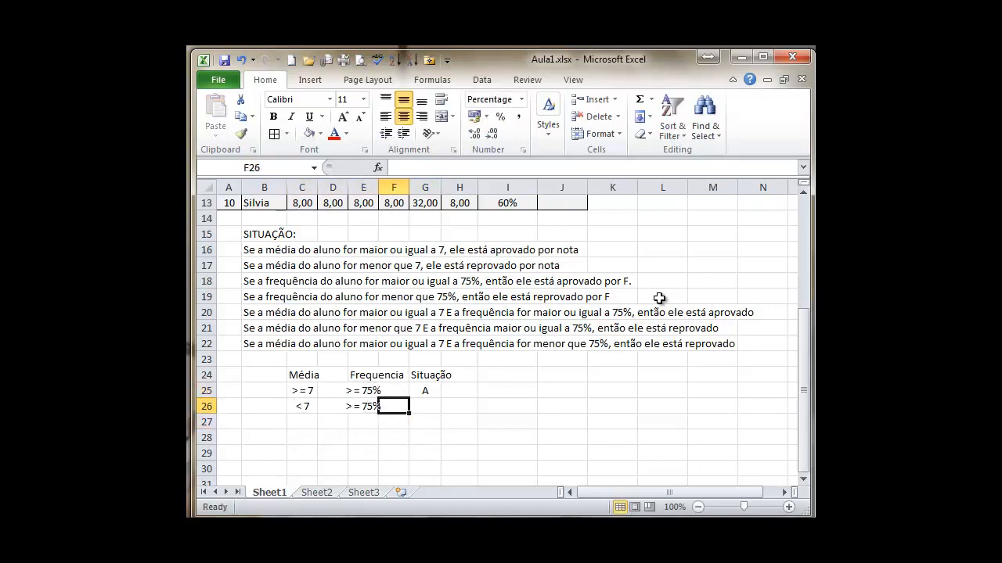
Enter R as the Situação for the < 7 and >= 75% combination in G26
key("Right")
type("R")
key("Return")
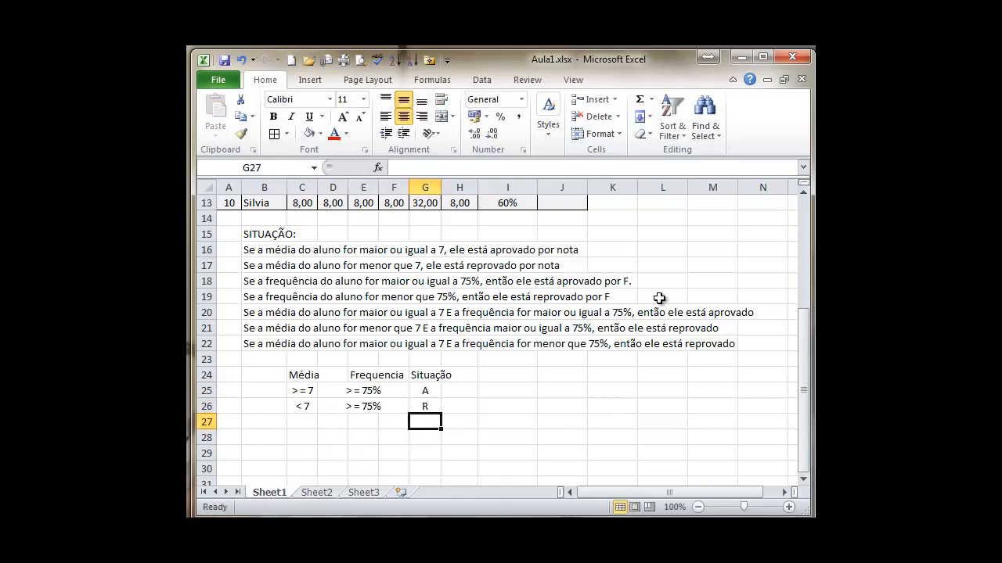
Copy the >= 7 condition from C25 into C27 under Média
key("Left")
key("Left")
key("Left")
key("Left")
key("Up")
key("Up")
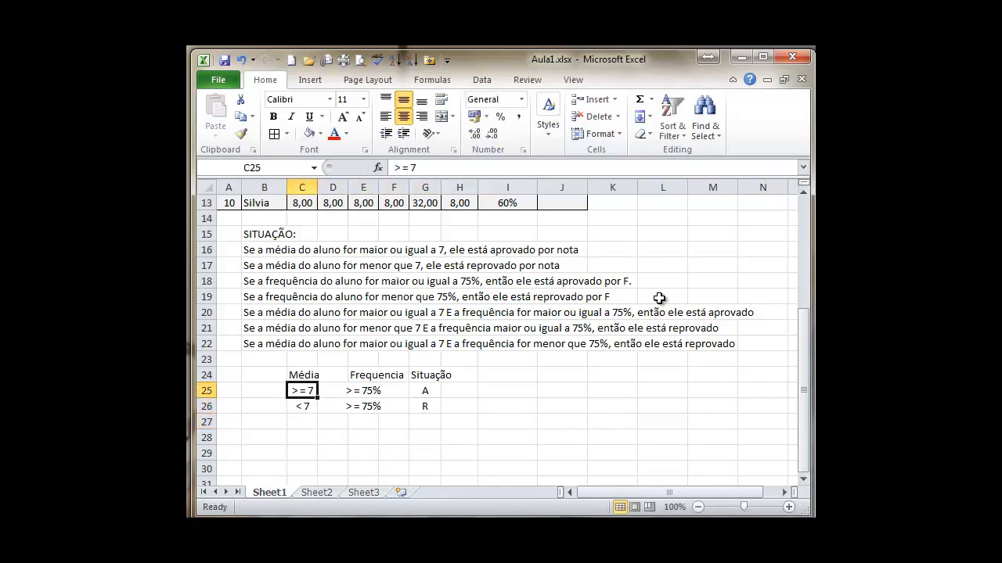
key("ctrl+c")
key("Down")
key("Down")
key("ctrl+v")
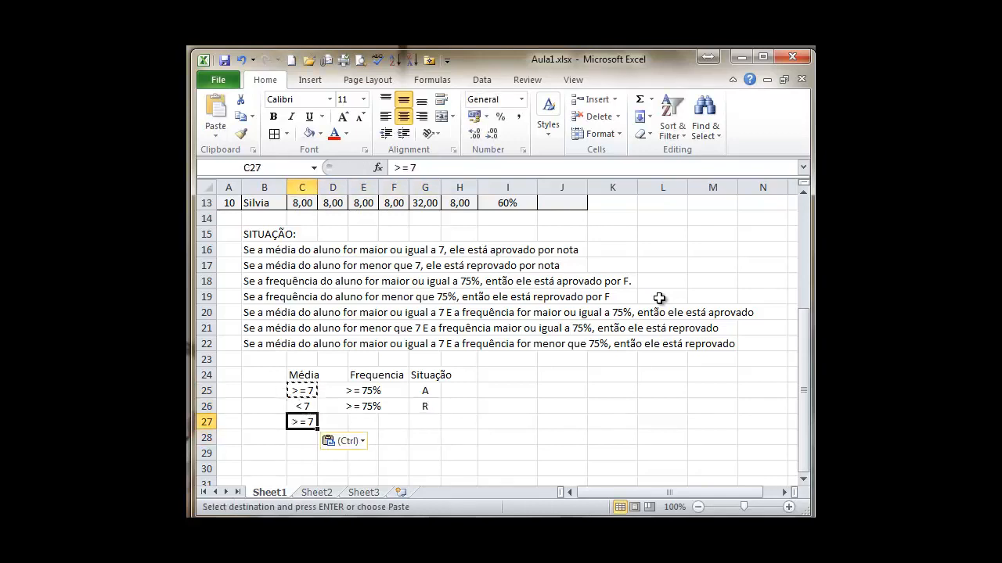
key("Escape")
Complete row 27 with < 75% in E27 under Frequencia and R in G27 under Situação
key("Right")
key("Right")
type("<")
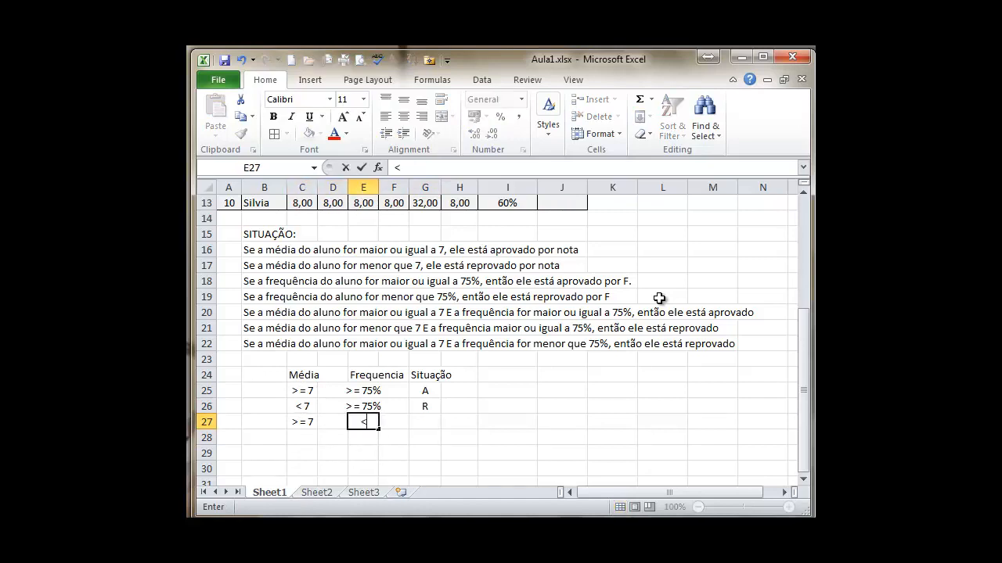
type(" 75%")
key("Return")
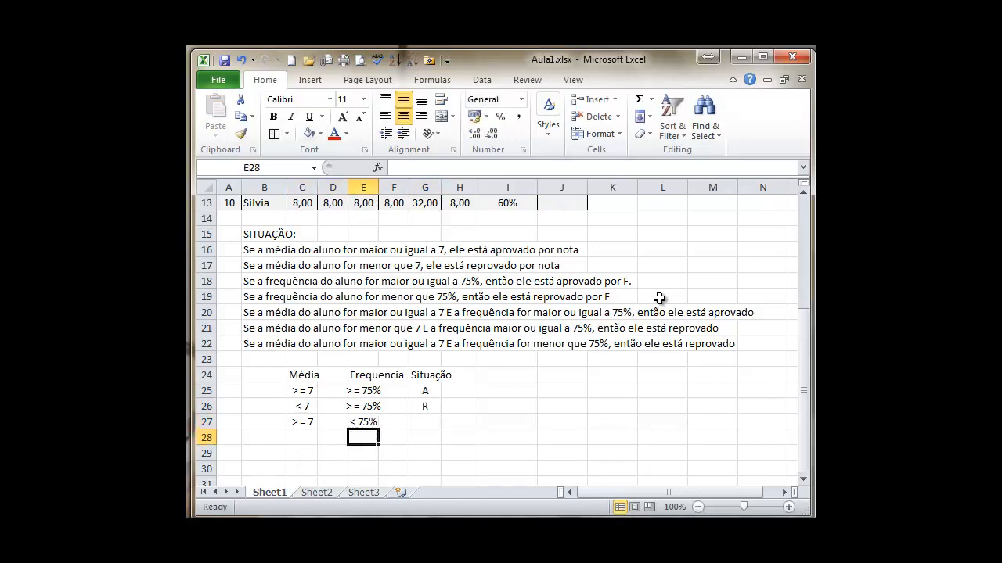
key("Up")
key("Right")
key("Right")
type("R")
key("Return")
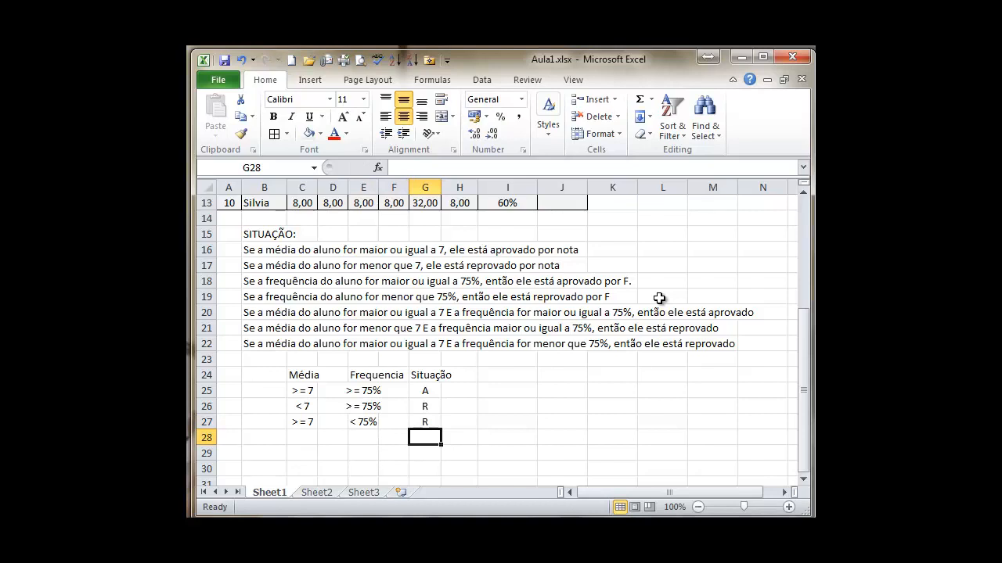
Copy the < 7 condition from C26 into C28 under Média
key("Left")
key("Left")
key("Left")
key("Left")
key("Up")
key("Up")
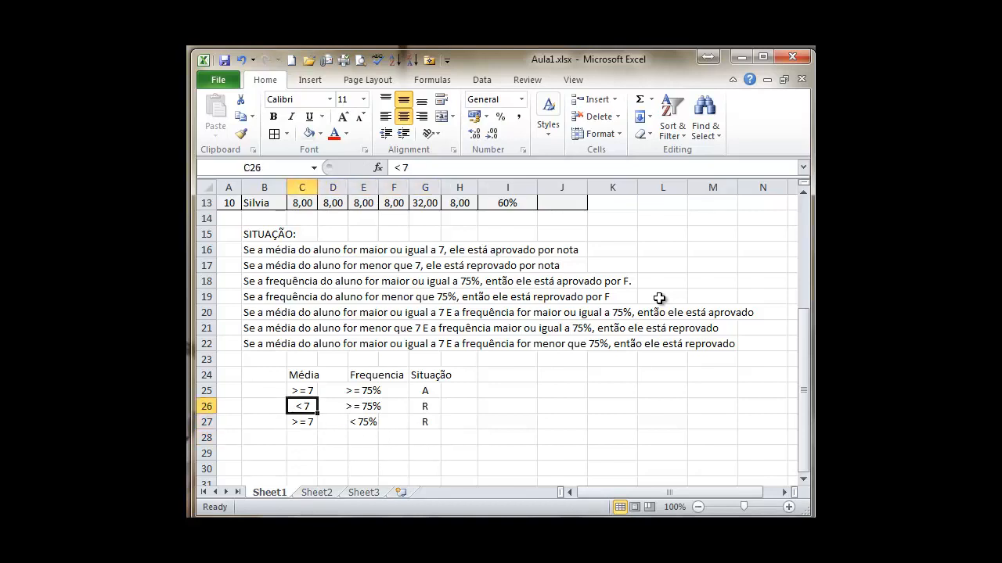
key("ctrl+c")
key("Down")
key("Down")
key("ctrl+v")
key("Escape")
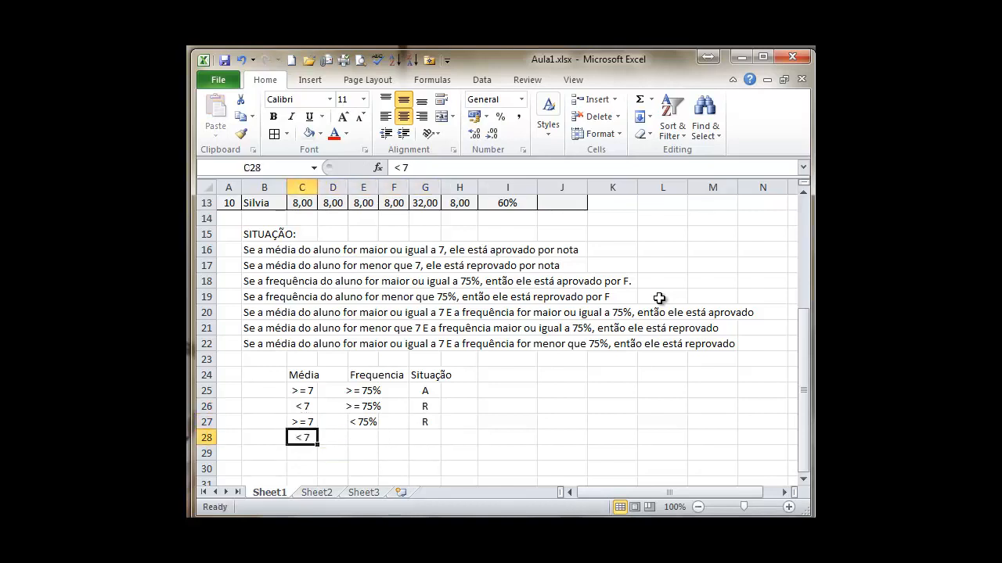
Copy the < 75% condition from E27 into E28 under Frequencia
key("Right")
key("Right")
key("Up")
key("ctrl+c")
key("Down")
key("ctrl+v")
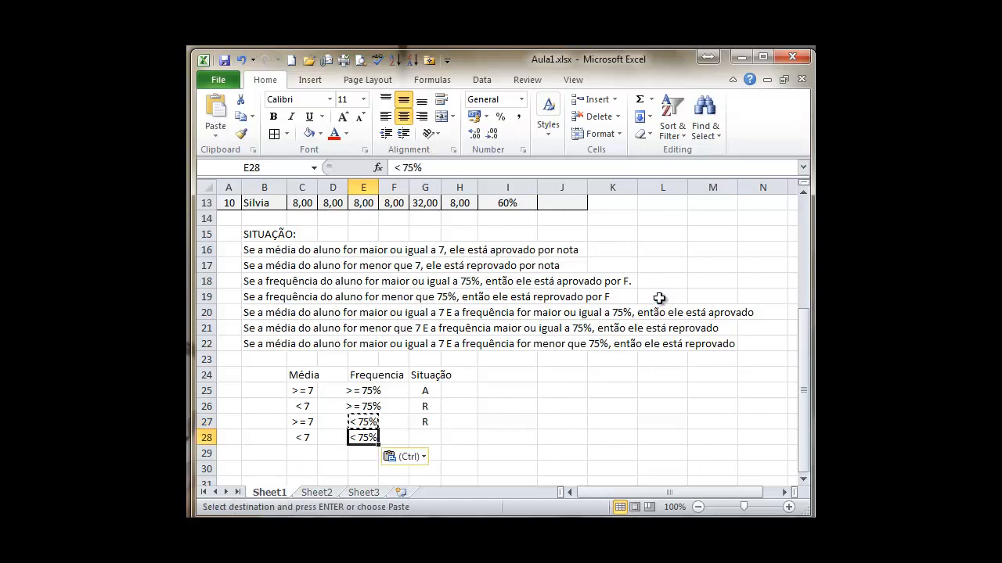
key("Escape")
Enter R as the Situação for row 28 in G28
key("Right")
key("Right")
type("R")
key("Return")
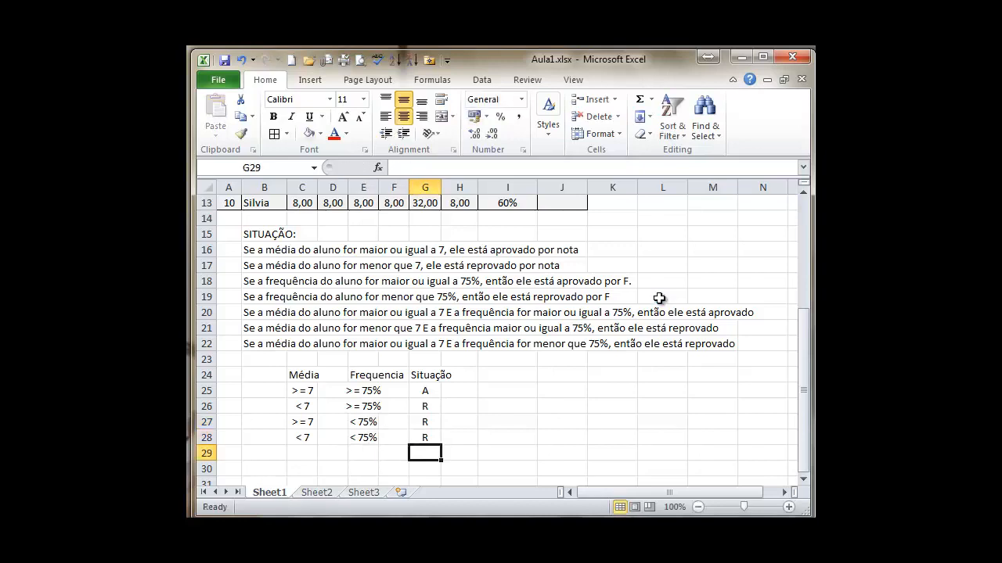
key("Up")
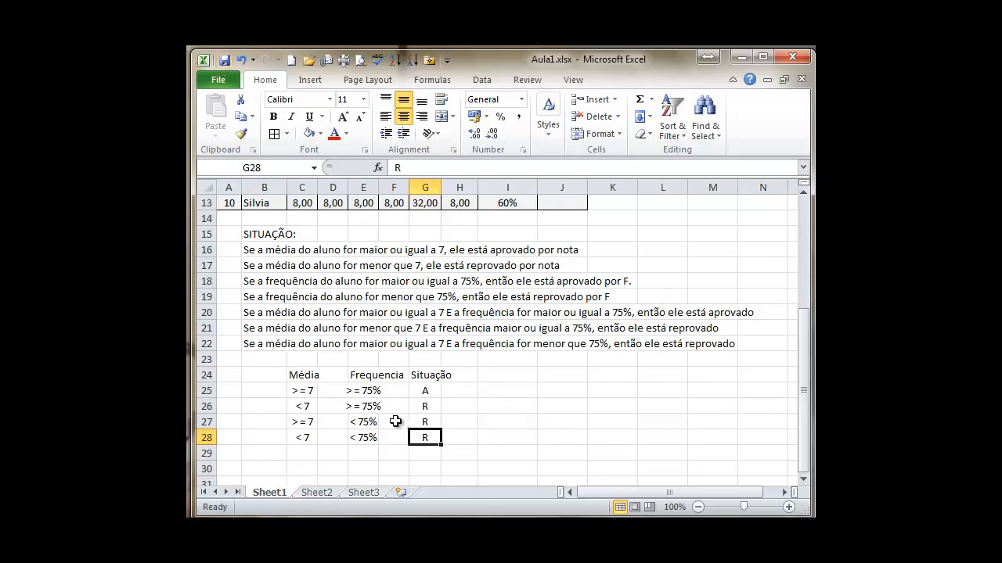
Left-align the Média, Frequencia and Situação entries in rows 25 to 28
left_click(303, 389)
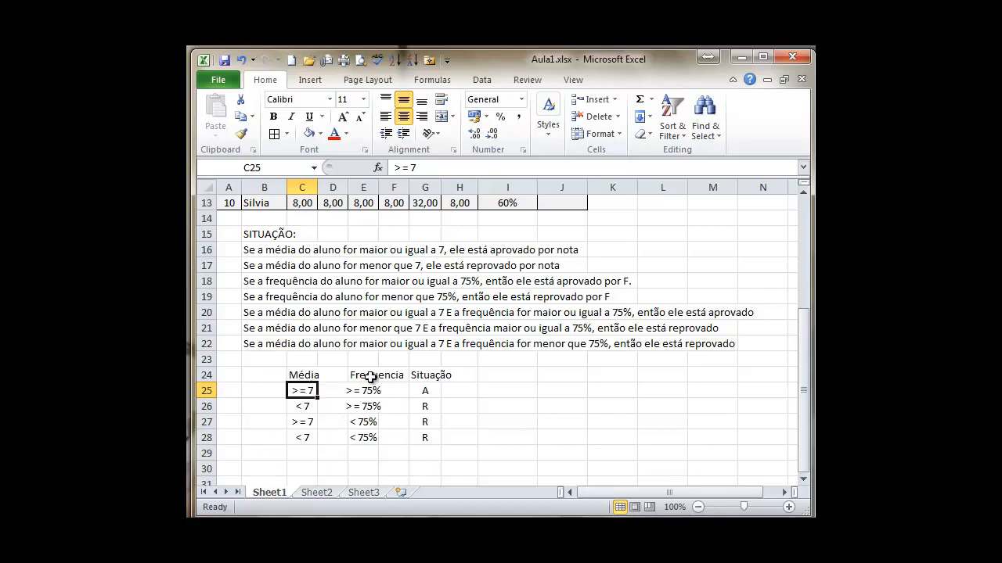
left_click_drag(359, 392, 358, 420)
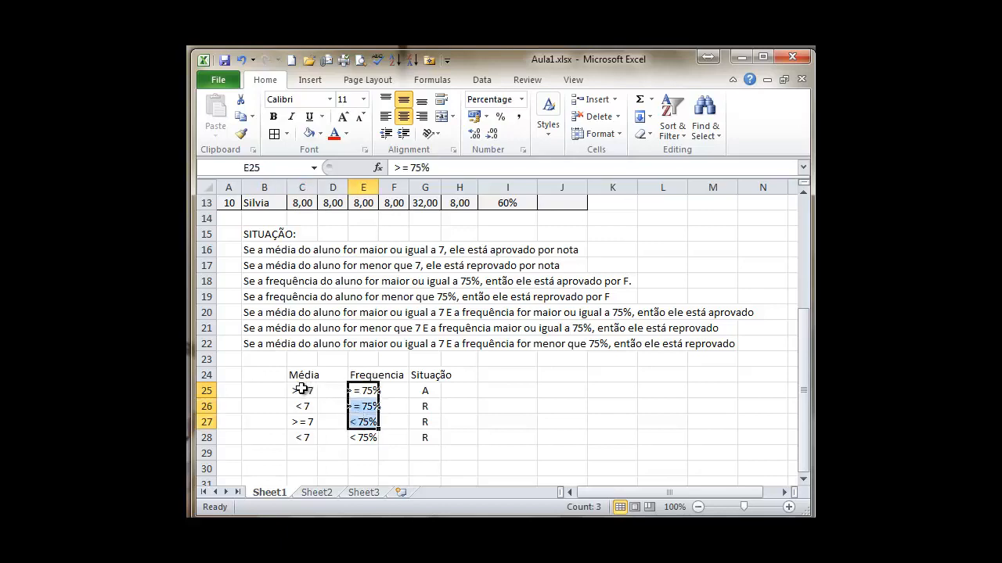
left_click_drag(302, 389, 470, 448)
left_click(385, 115)
left_click(505, 421)
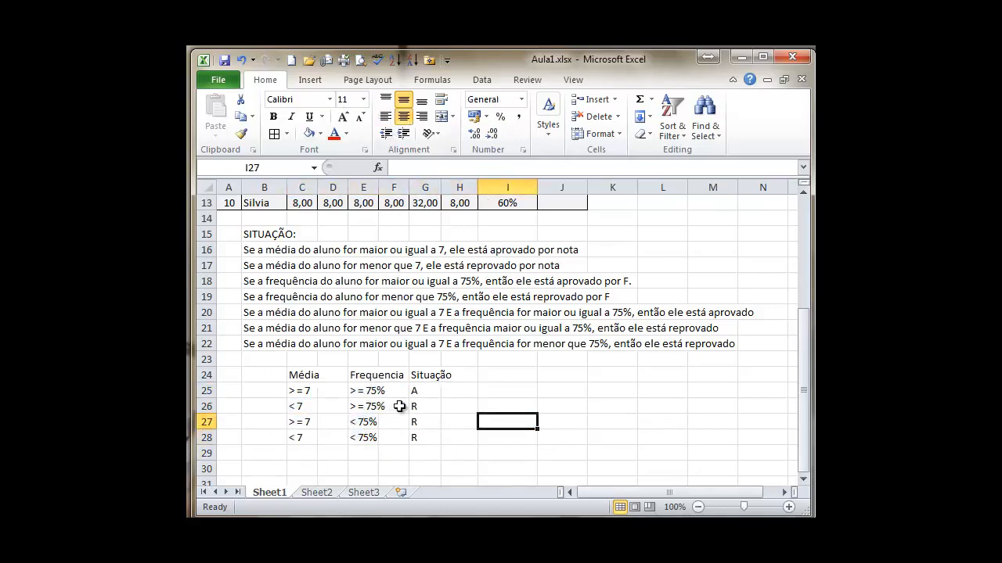
Review each combination of Média and Frequencia in rows 25 to 28 against its Situação
left_click(395, 391)
left_click(434, 394)
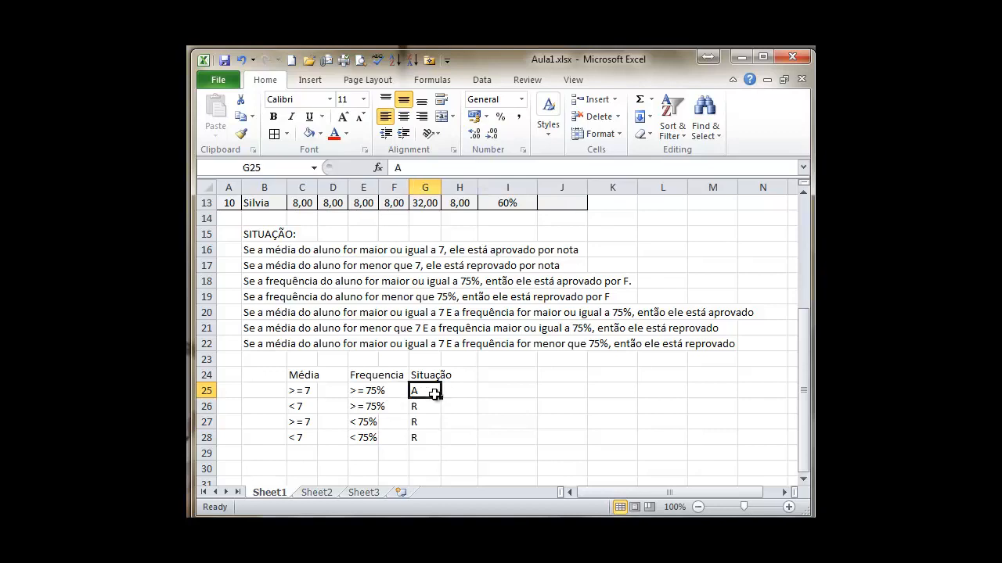
left_click(310, 408)
left_click(381, 406)
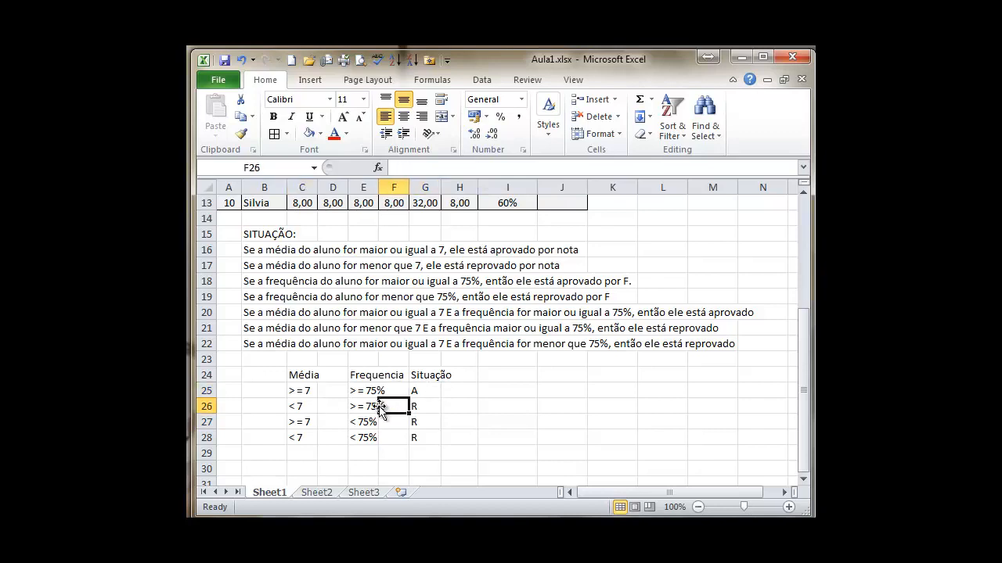
left_click(425, 406)
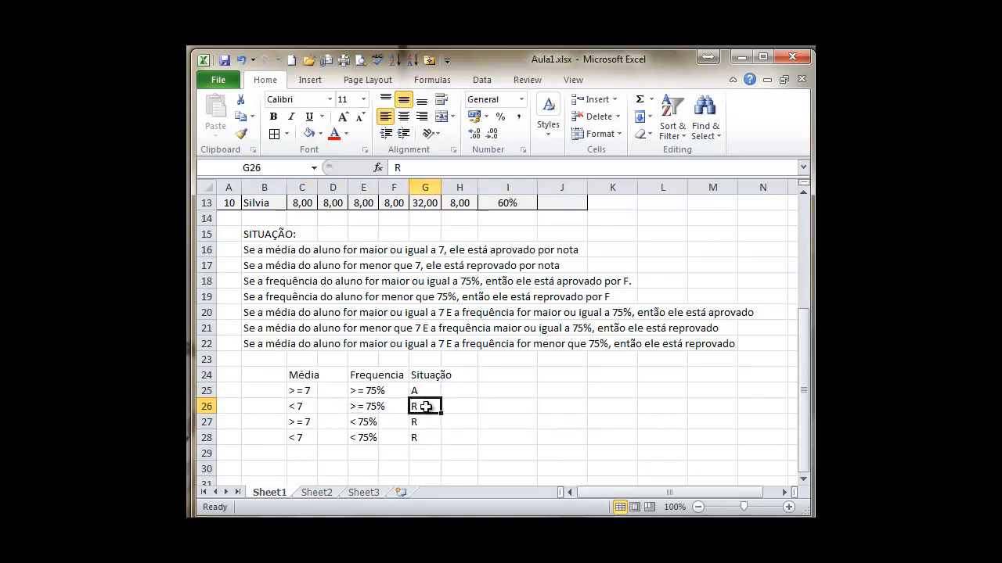
left_click(300, 425)
left_click(374, 424)
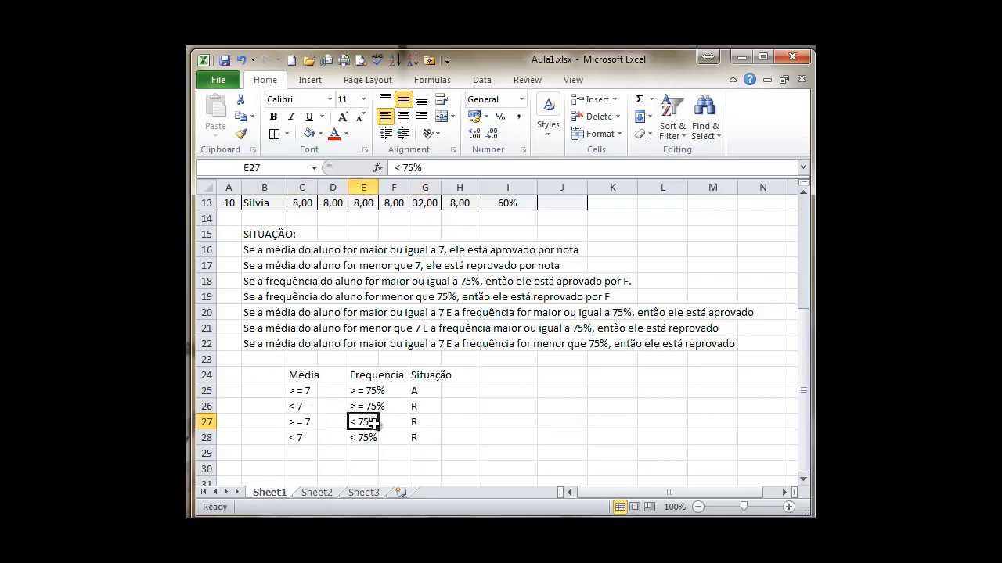
left_click(421, 422)
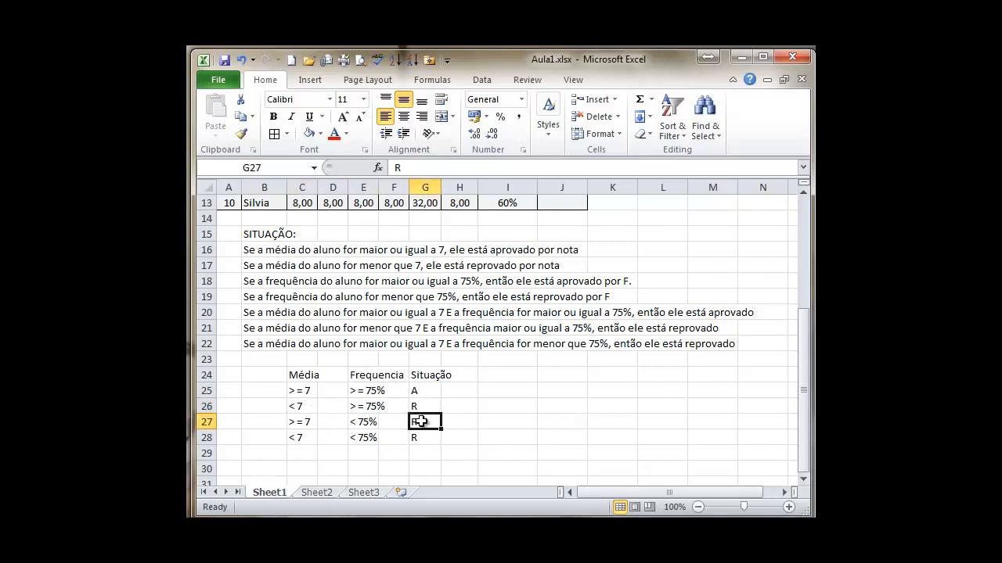
left_click(296, 438)
left_click(367, 438)
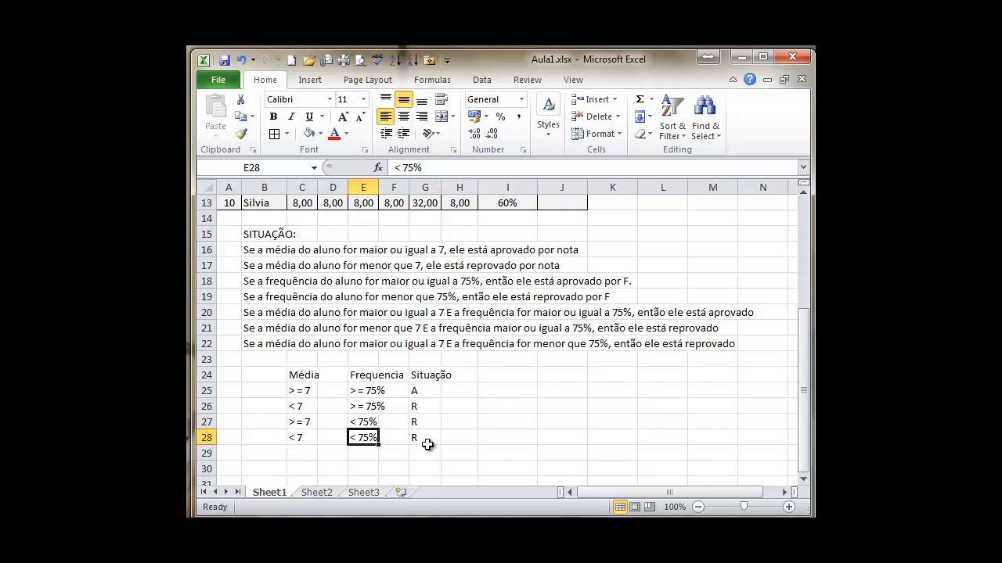
left_click(423, 440)
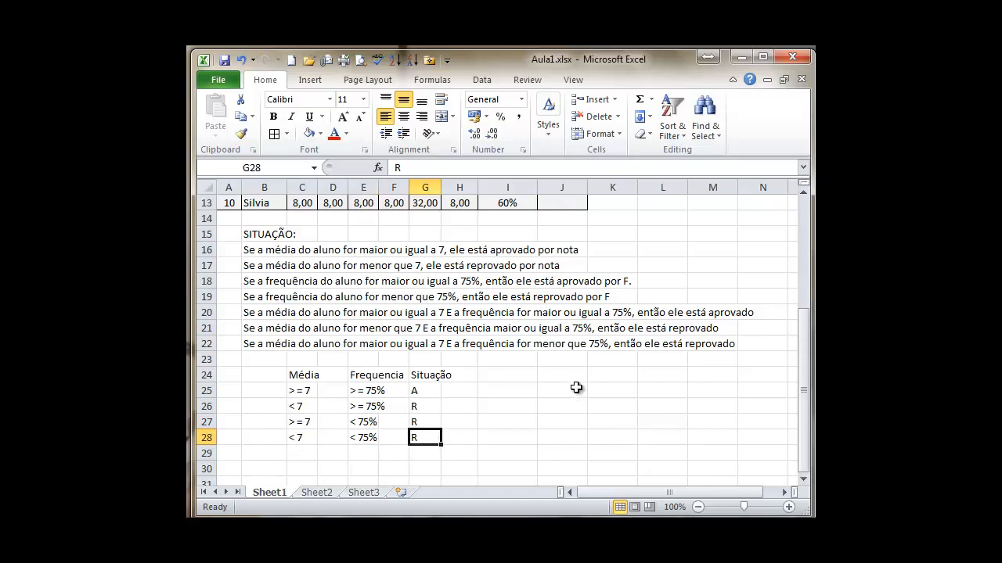
Enter the connector E between the two conditions in each of cells D25 to D28
left_click(340, 391)
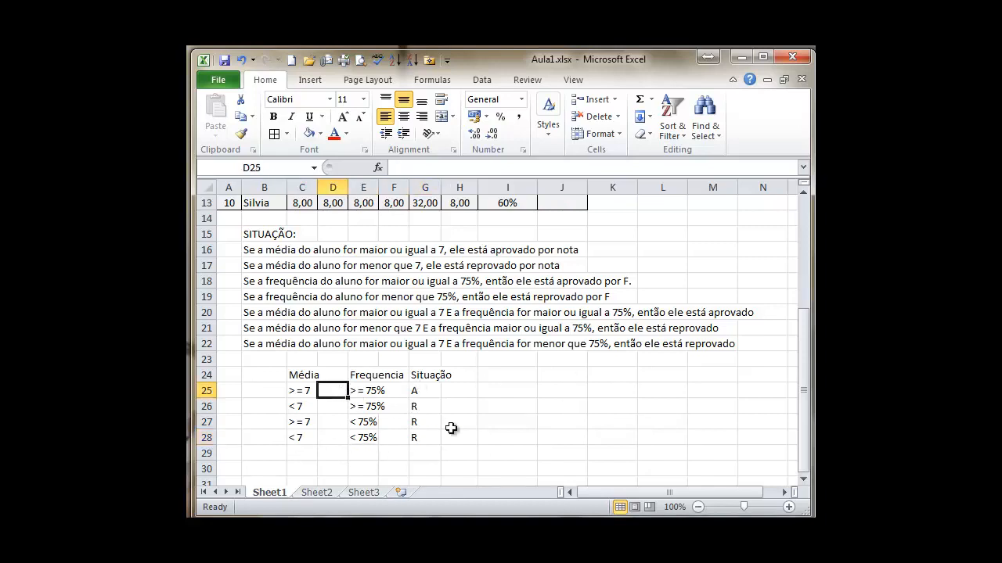
type("E")
key("Return")
type("E")
key("Return")
type("E")
key("Return")
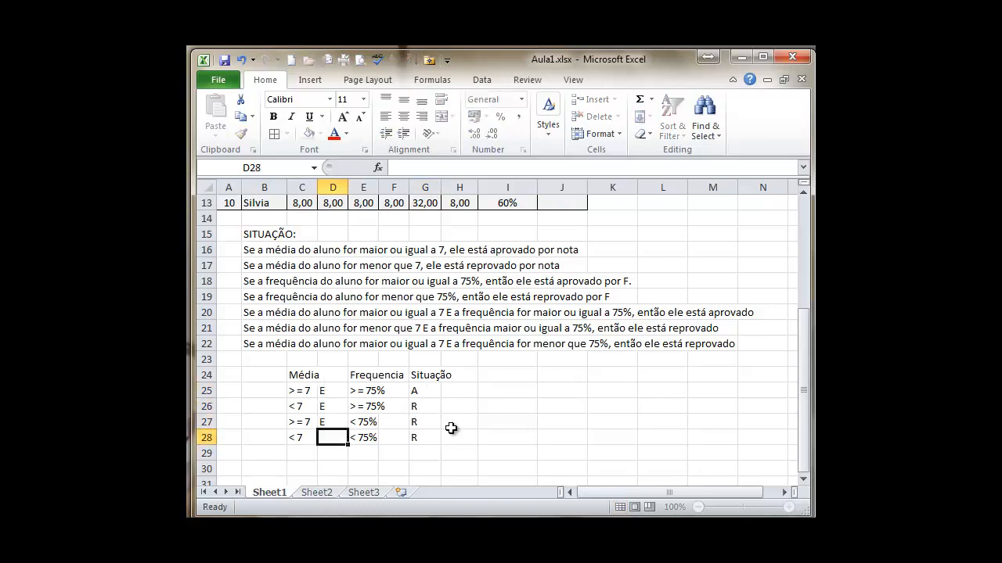
type("E")
key("Return")
Center the E connectors in D25:D28 horizontally
left_click_drag(324, 389, 329, 436)
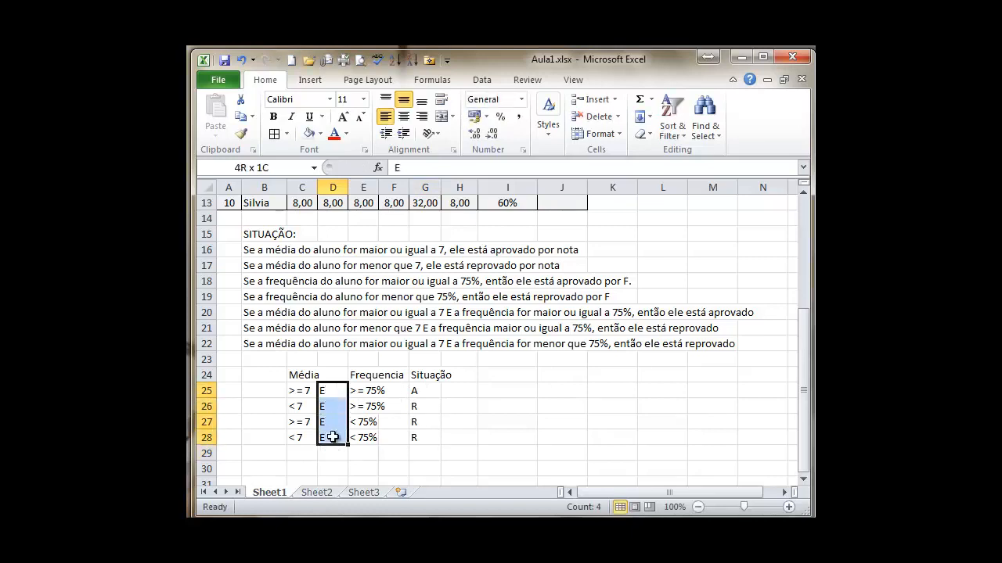
left_click(403, 116)
left_click(499, 389)
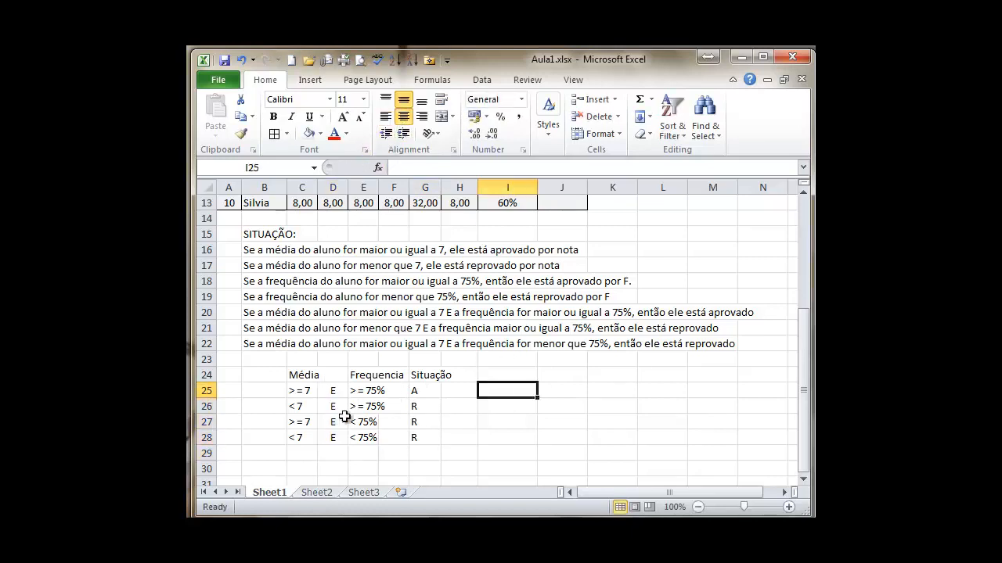
Examine the approved combination in row 25, the failing ones in rows 26 to 28, and the written rules in rows 16 to 22
left_click_drag(288, 393, 432, 389)
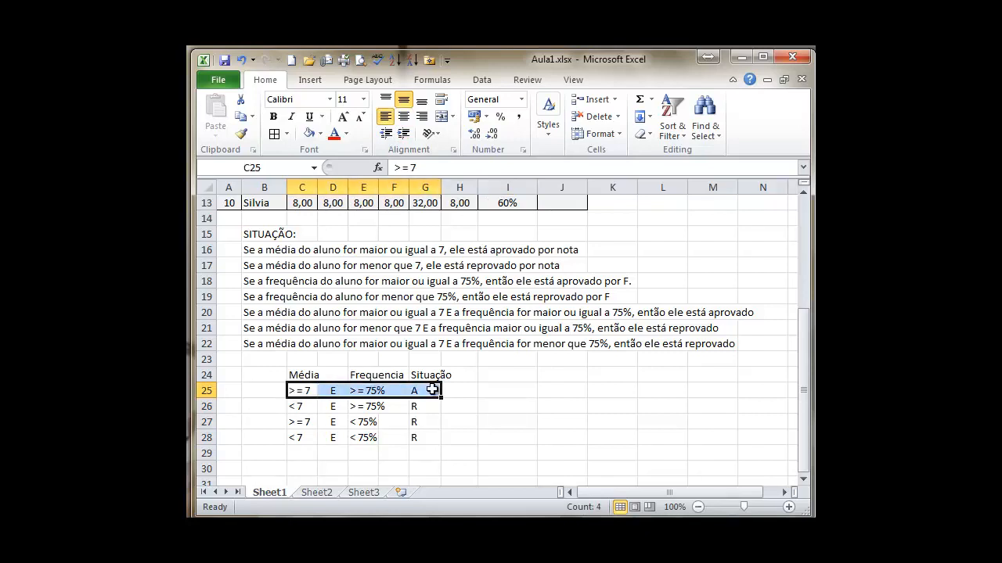
left_click(302, 393)
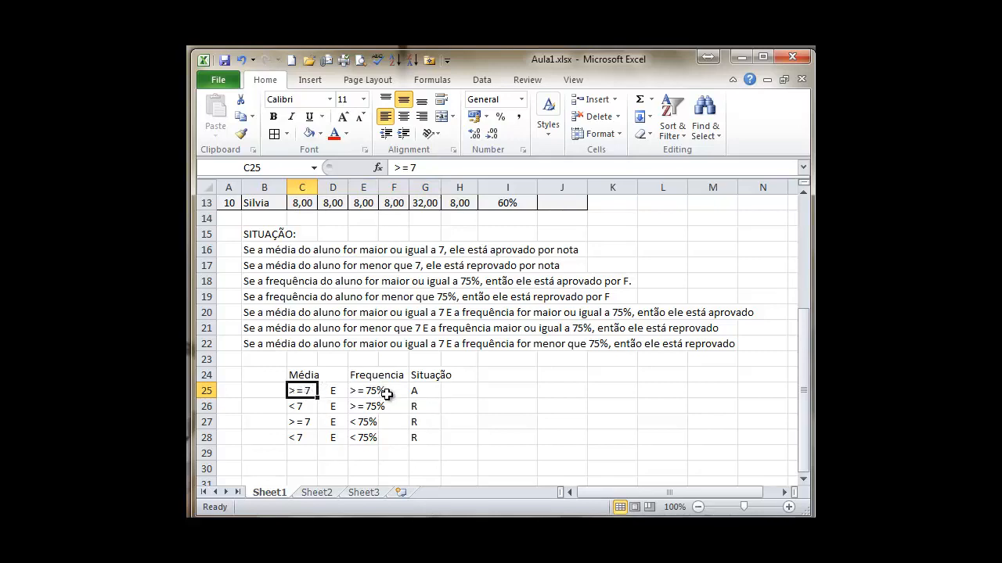
left_click(420, 392)
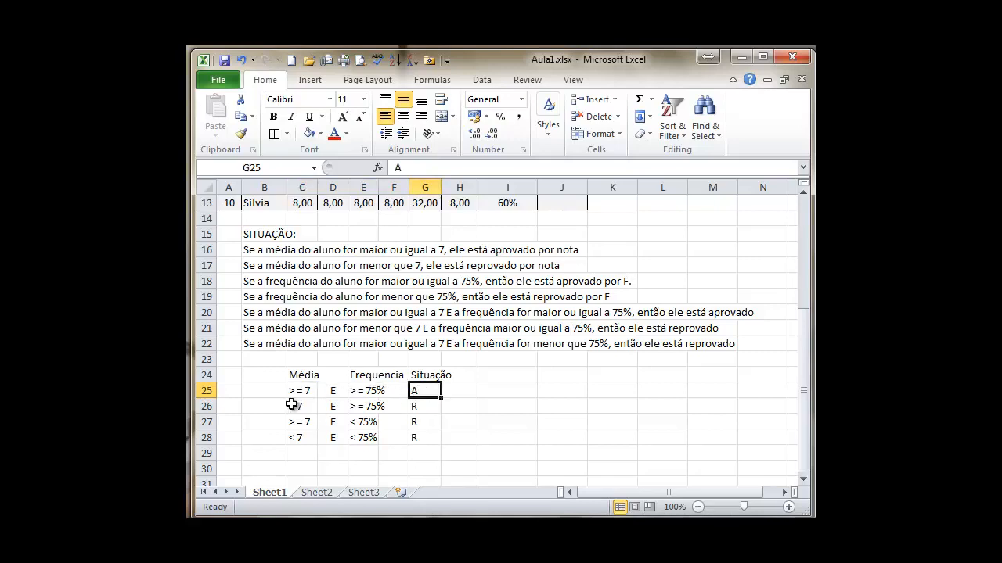
left_click_drag(291, 404, 439, 452)
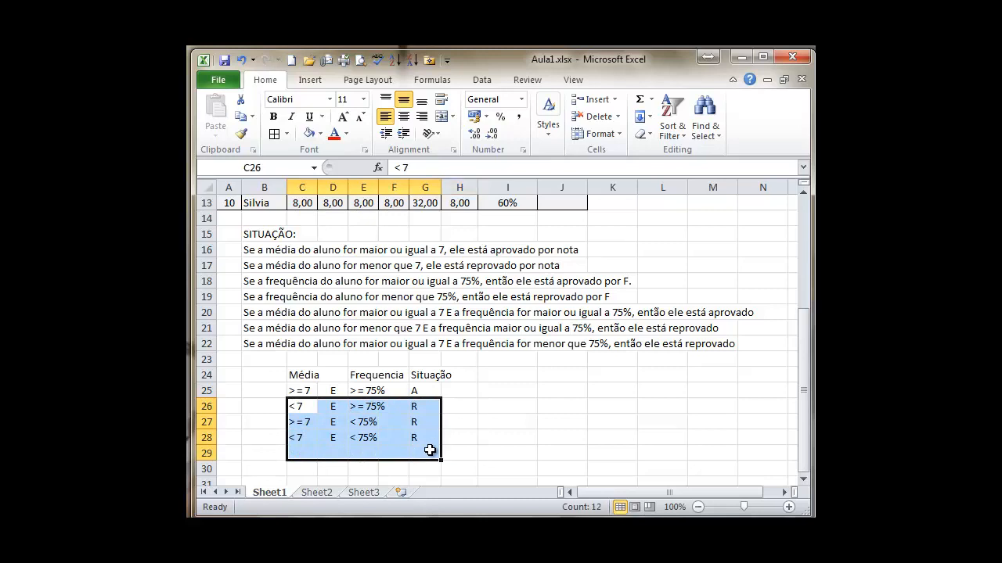
left_click(438, 408)
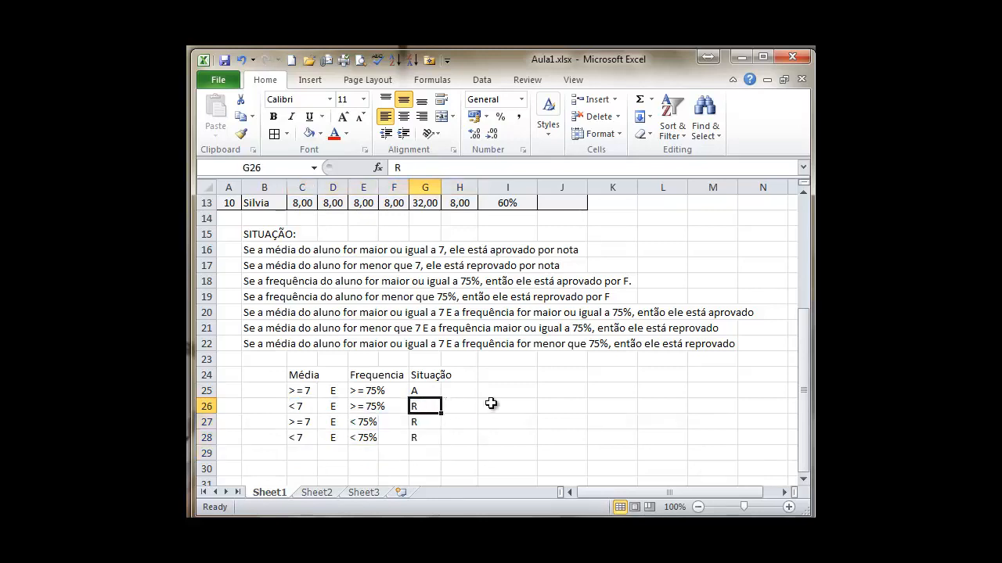
left_click_drag(259, 251, 636, 341)
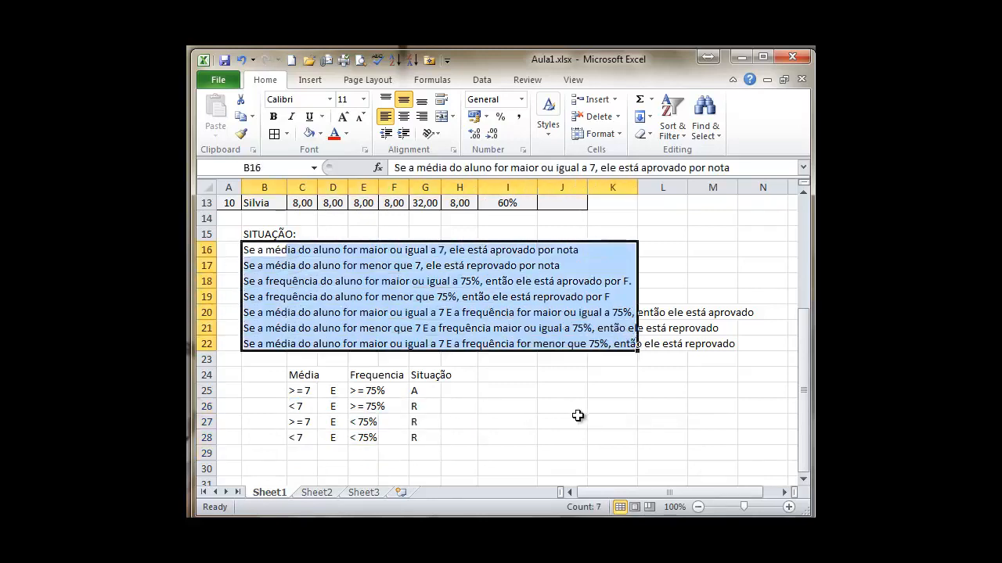
left_click(540, 420)
scroll(538, 420, "up", 3)
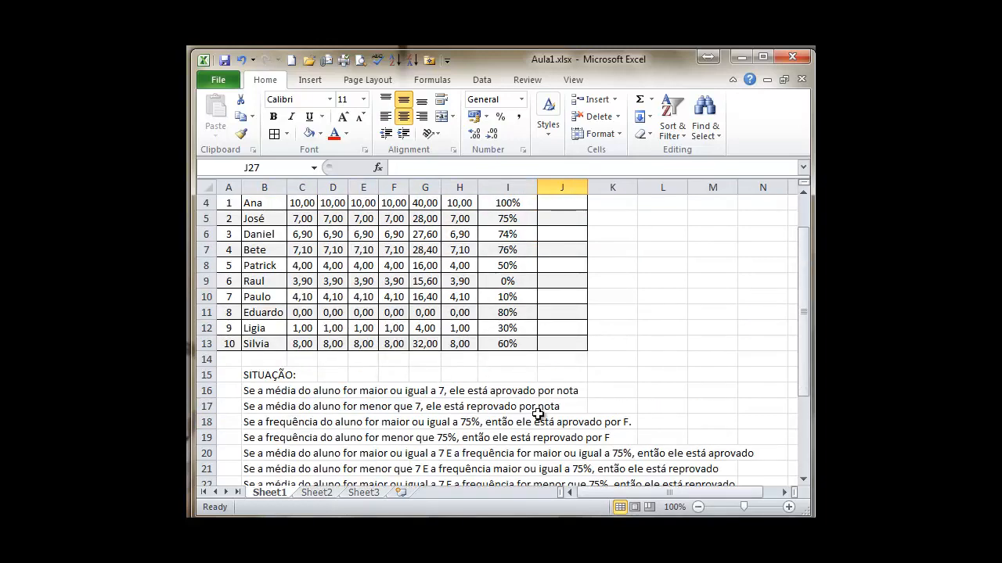
scroll(539, 415, "up", 1)
left_click(574, 258)
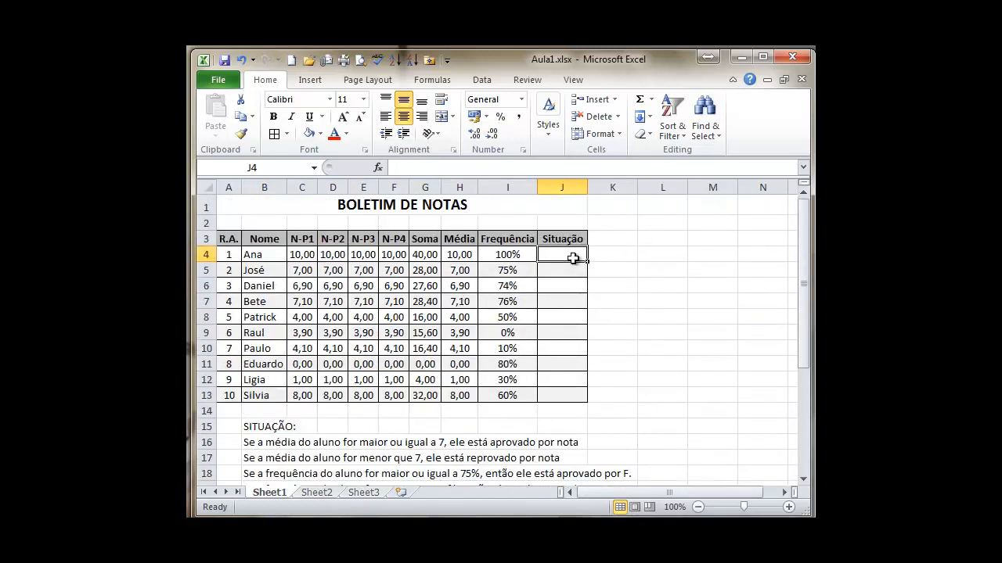
type("=SE(")
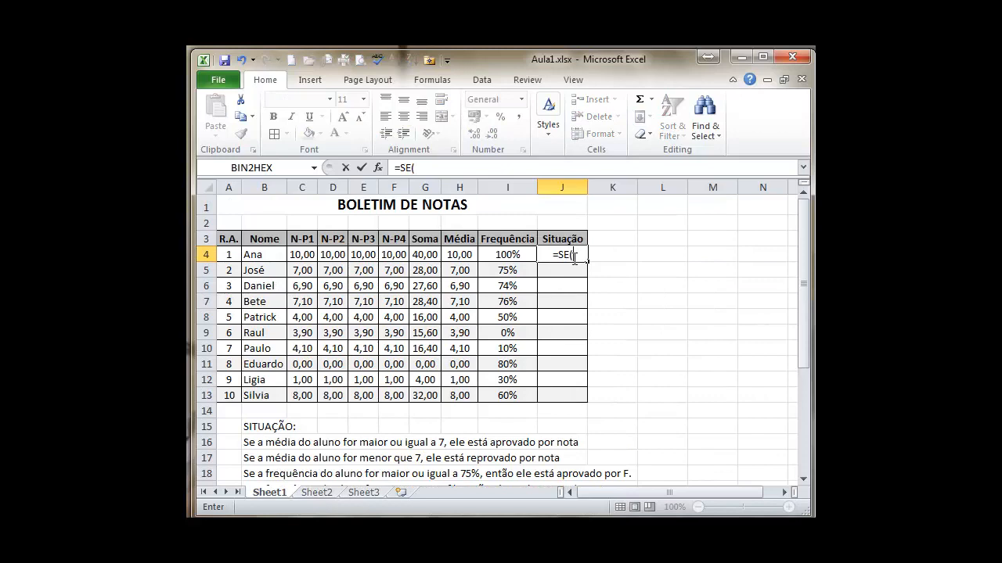
type("E(")
left_click(456, 256)
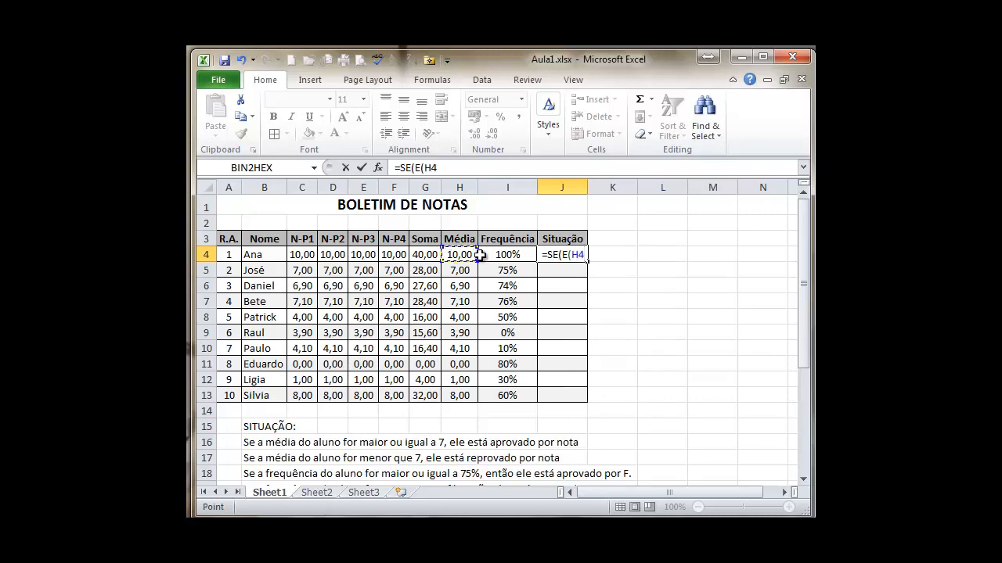
key("Escape")
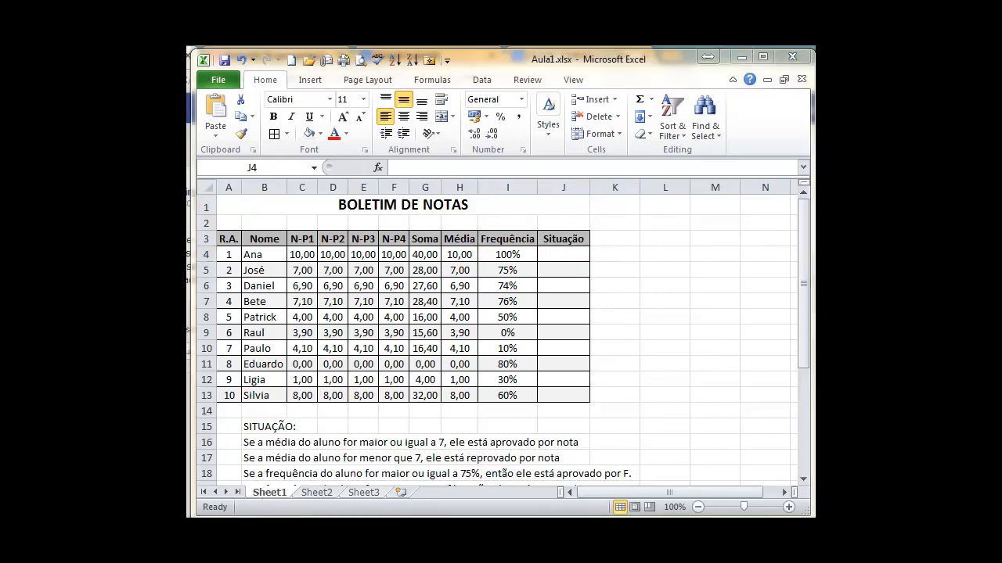
Enter =IF(AND(H4>=7,0;I4>=75%);"Aprovado";"Reprovado") in J4 as the first student's Situação
left_click(553, 255)
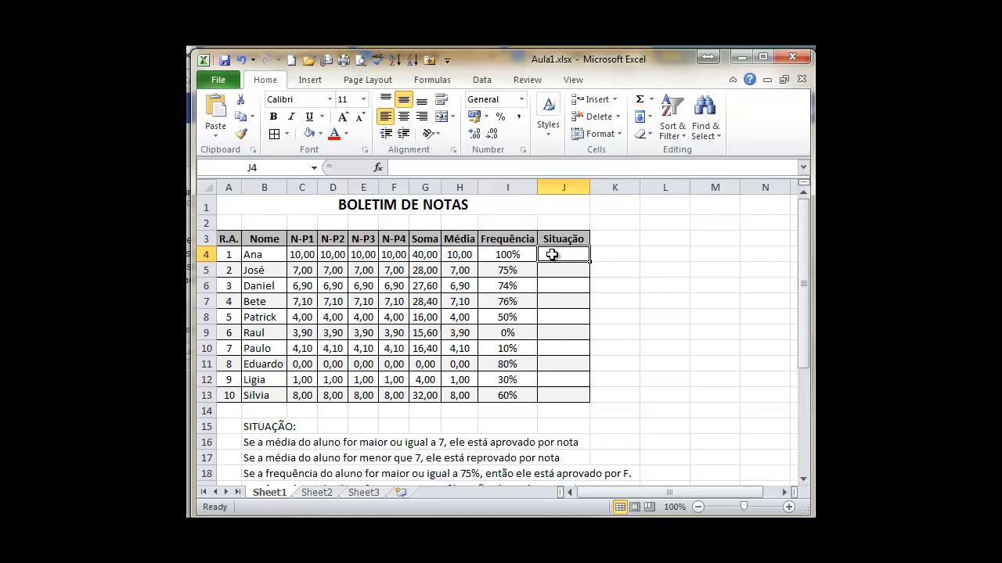
type("=if(")
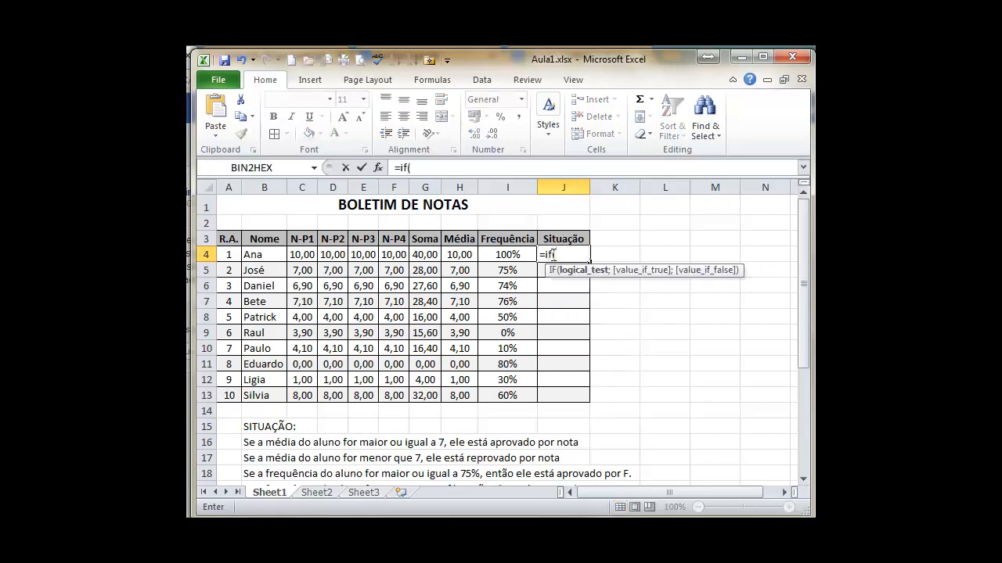
type("and")
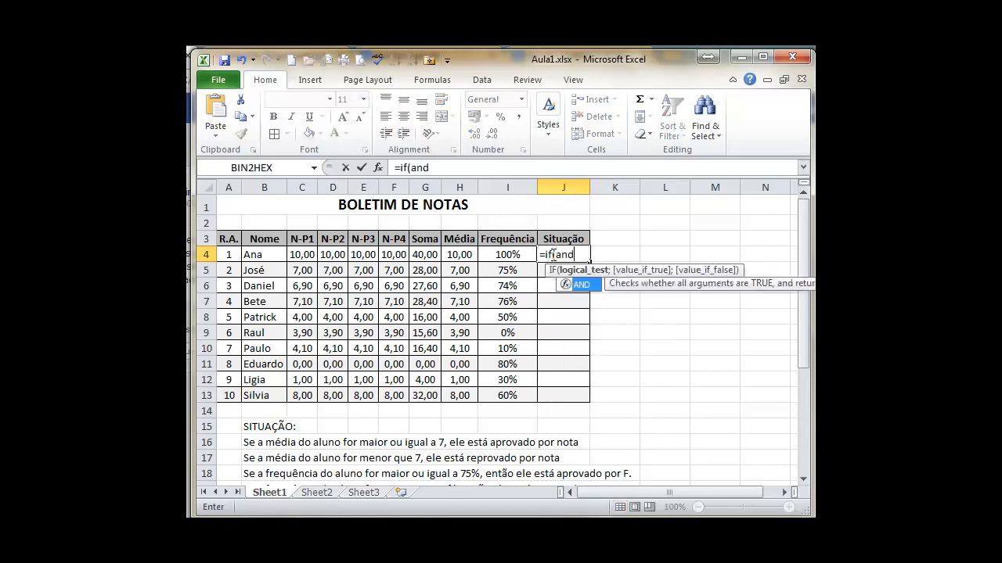
type("(")
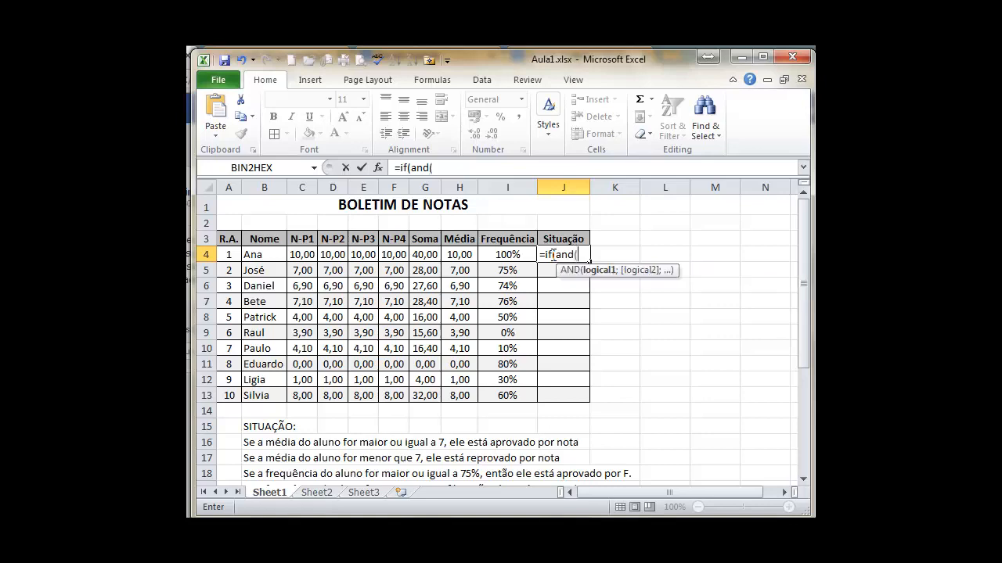
left_click(461, 256)
type(">")
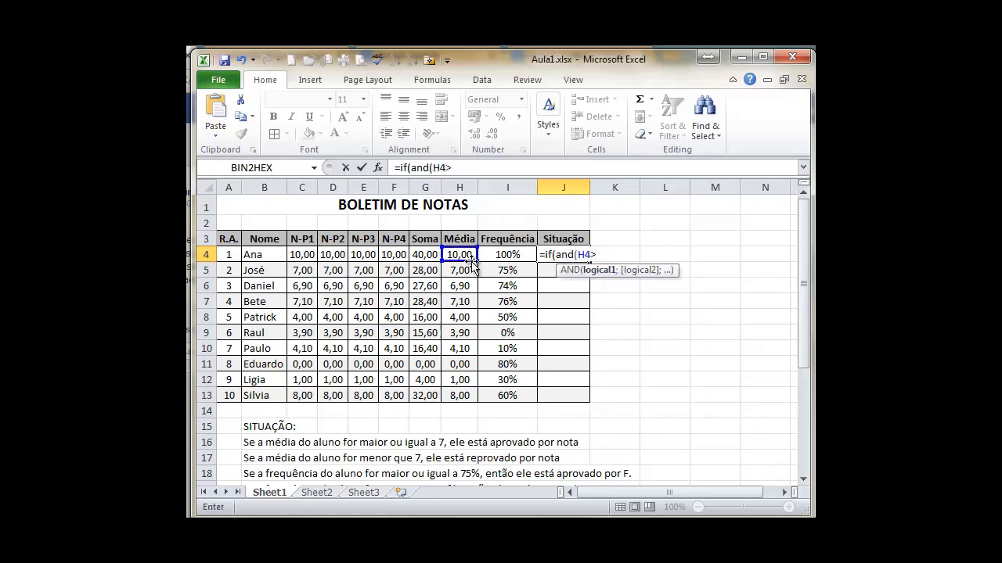
type("=7,0;")
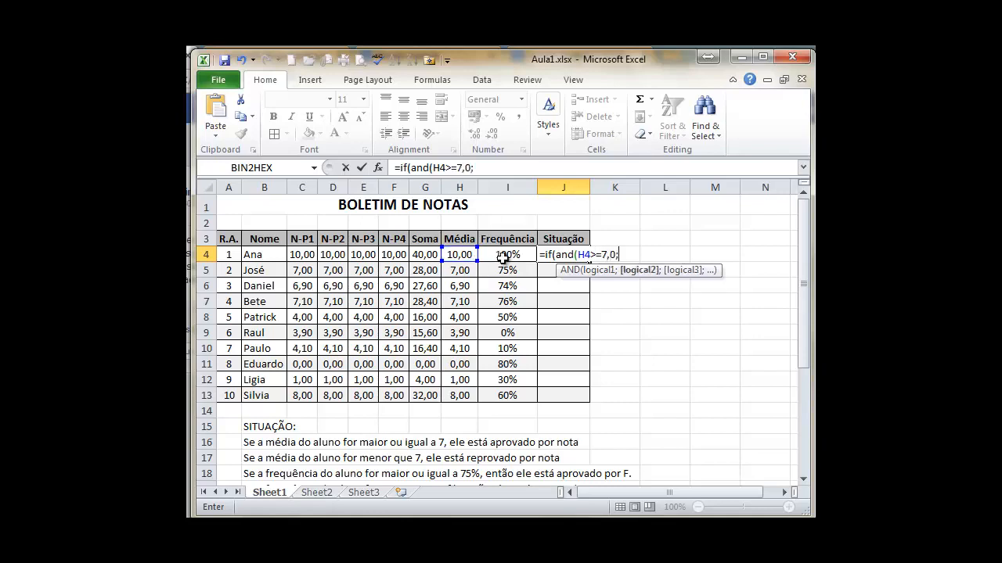
left_click(503, 258)
type(">=75%")
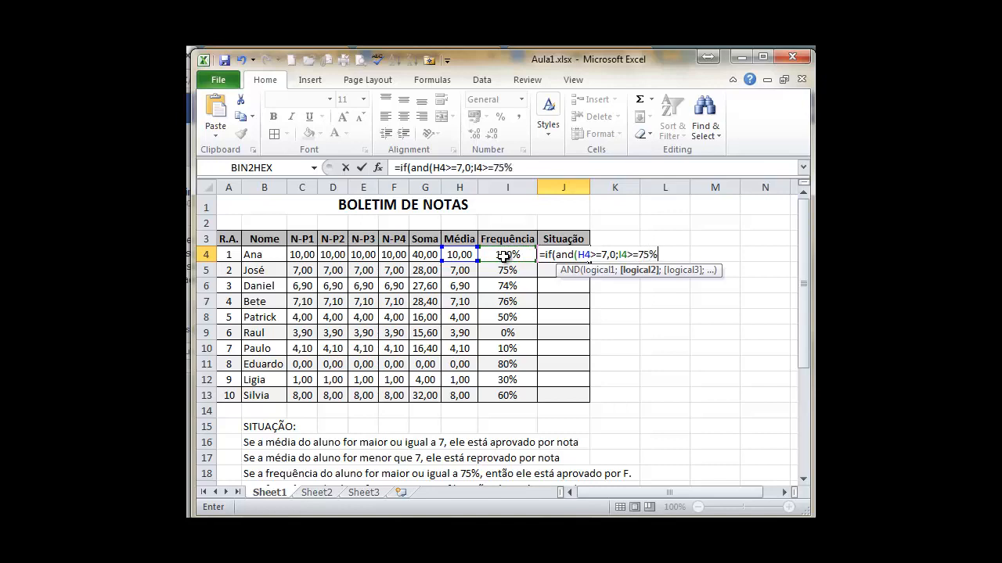
type(");\"A")
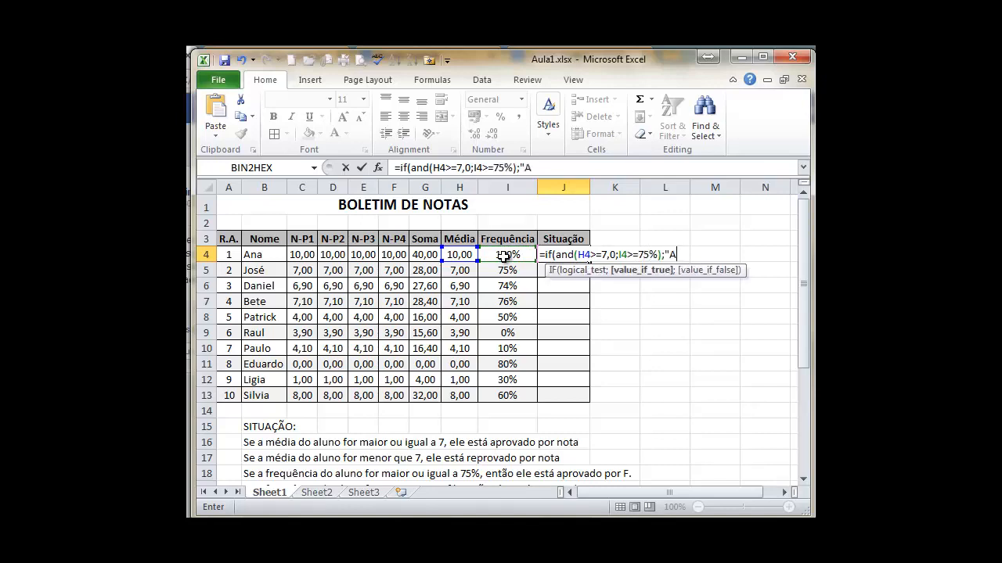
type("provado\";\"Reprovado\")")
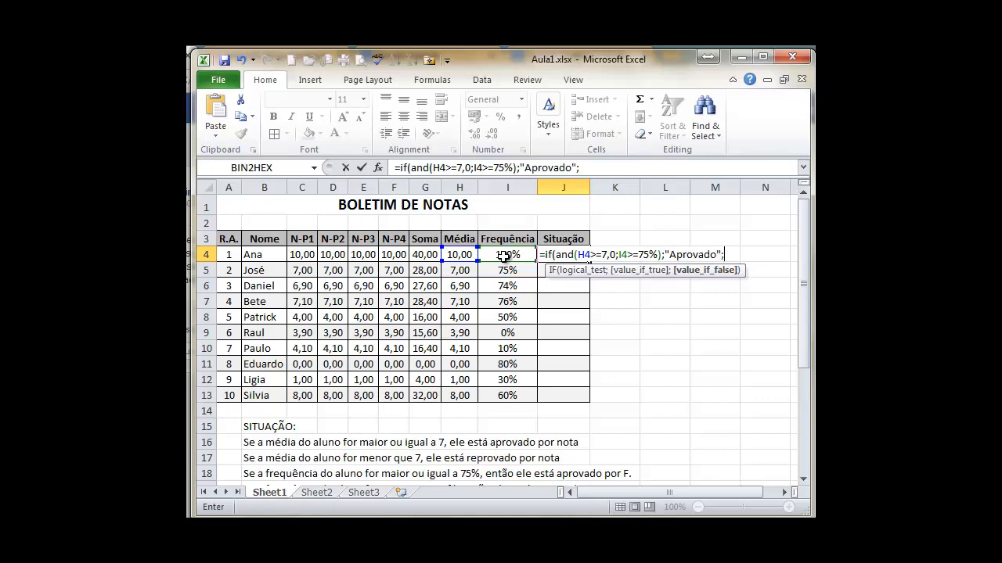
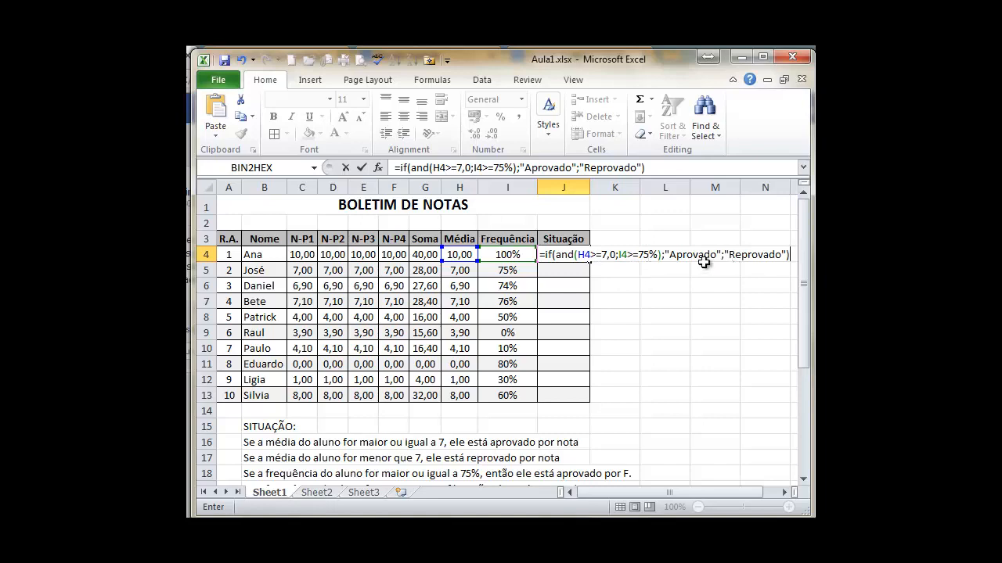
key("Return")
key("Up")
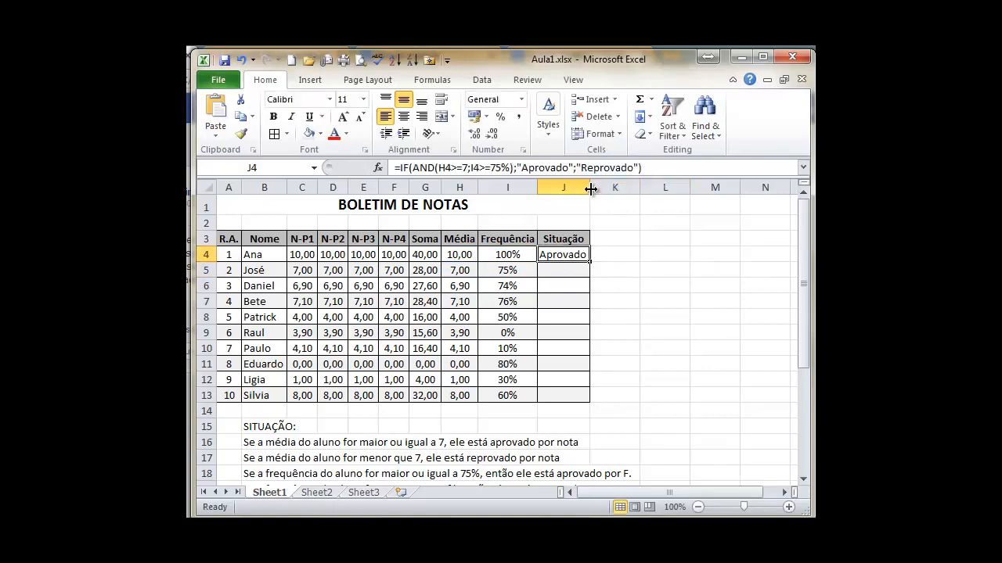
Widen column J slightly and fill the J4 formula down through J13
left_click_drag(590, 189, 609, 188)
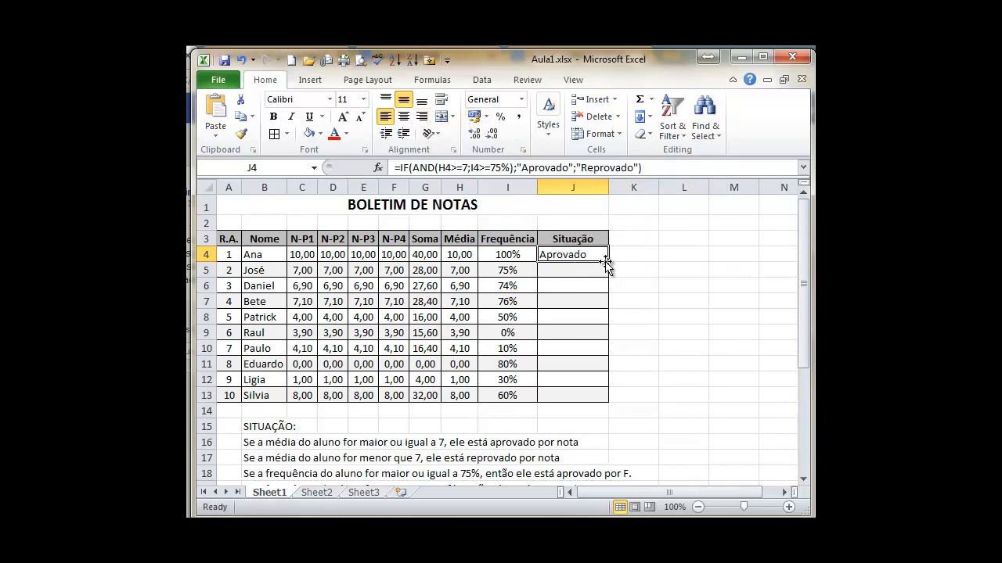
left_click_drag(609, 260, 603, 397)
left_click(648, 338)
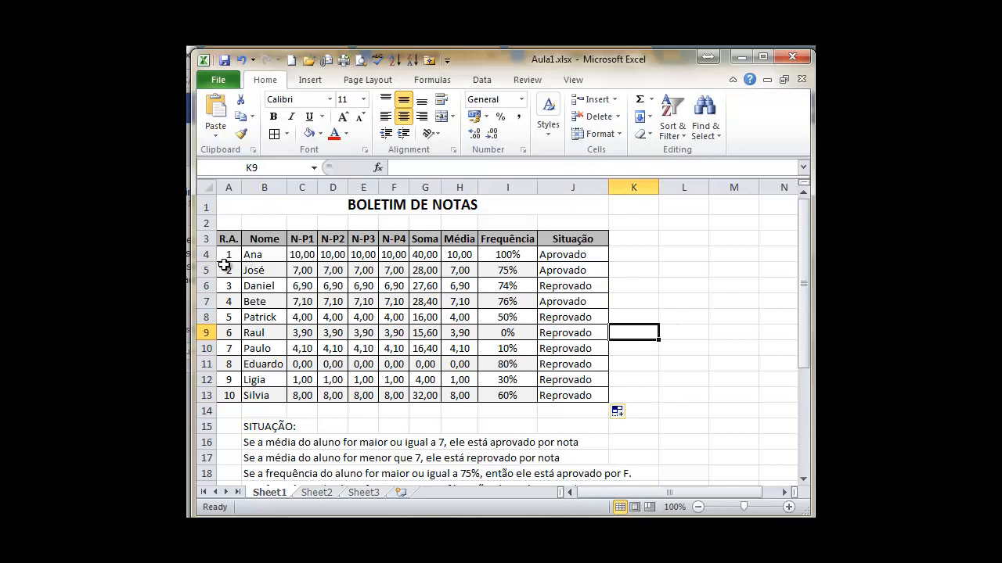
Check the Média and Frequência of the students in rows 4 to 6 against their Situação
left_click(198, 270)
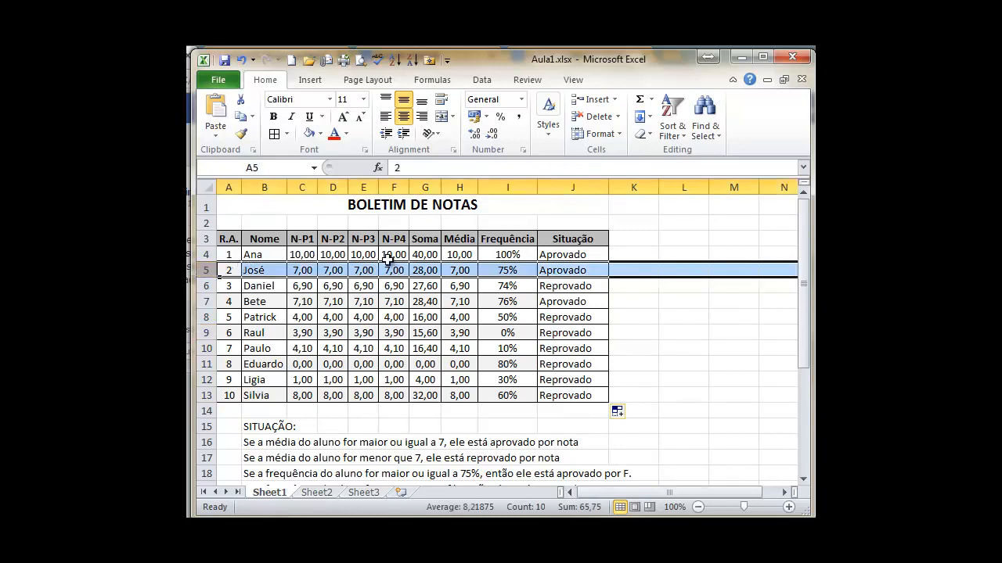
left_click(465, 270)
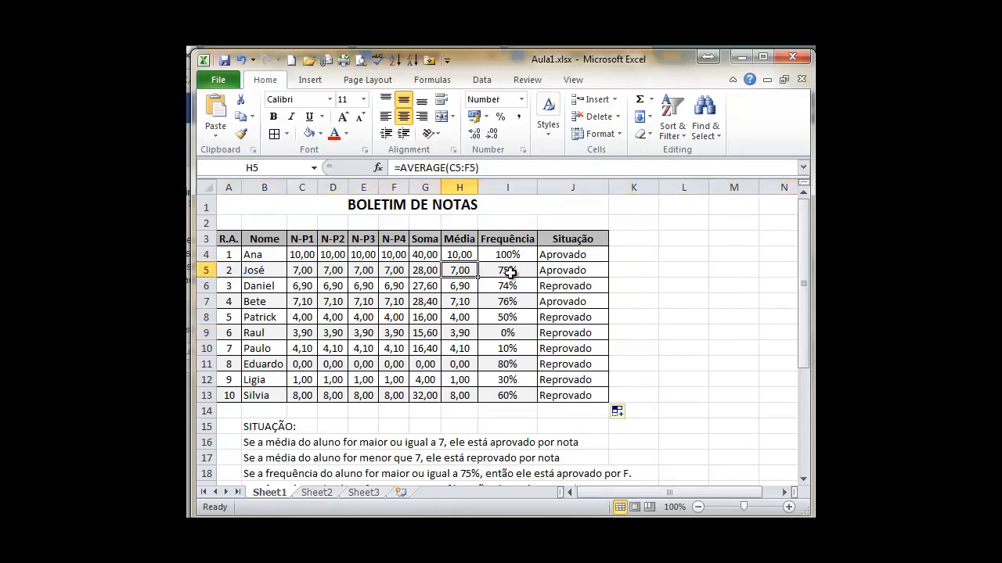
left_click(511, 272)
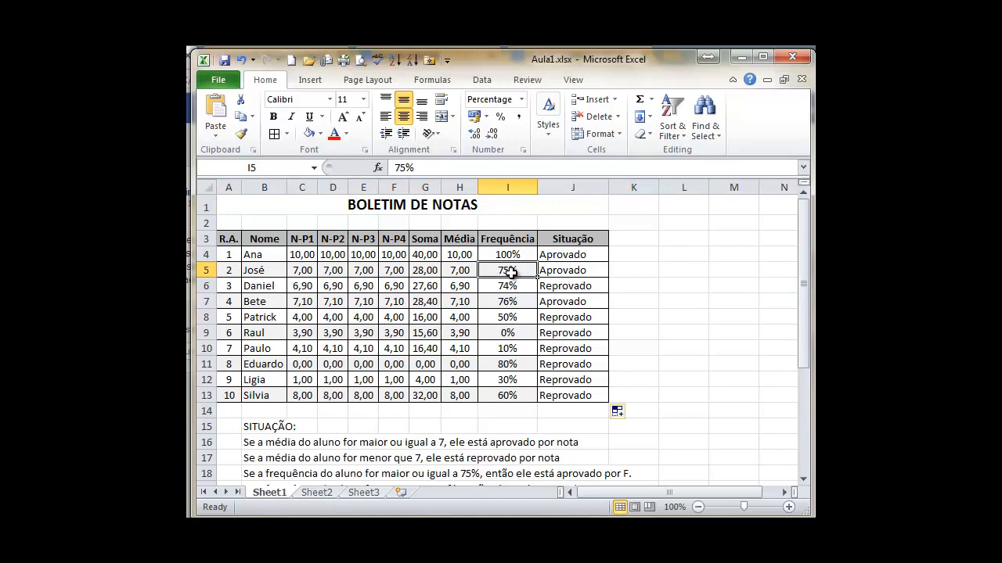
left_click(590, 262)
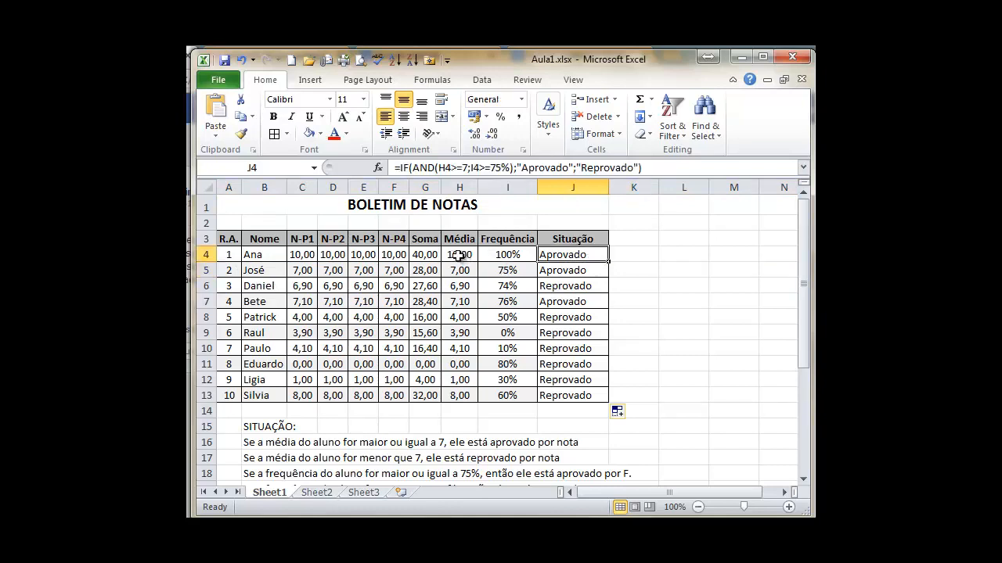
left_click_drag(458, 255, 585, 255)
left_click(455, 287)
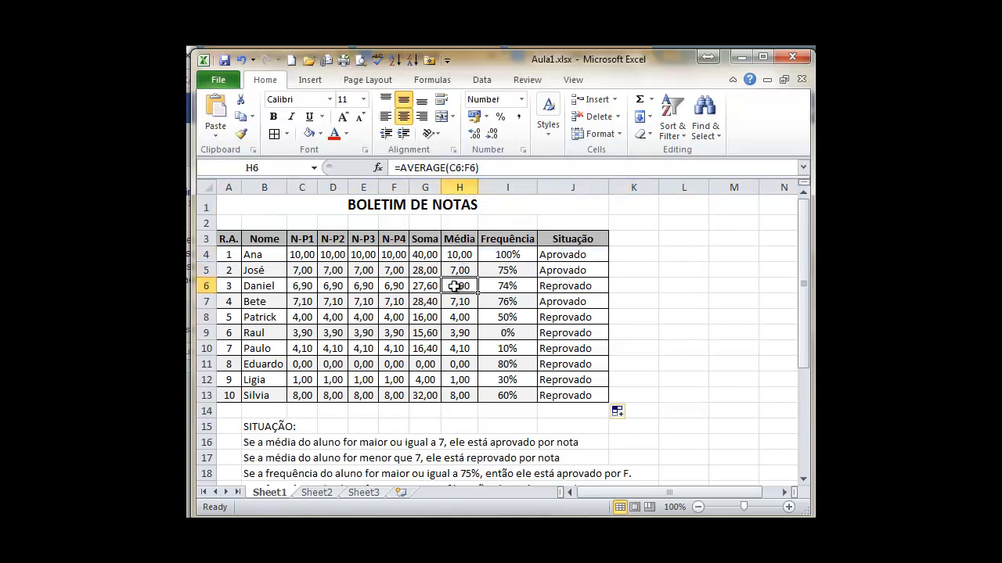
left_click_drag(455, 286, 570, 284)
left_click(446, 286)
left_click(516, 285)
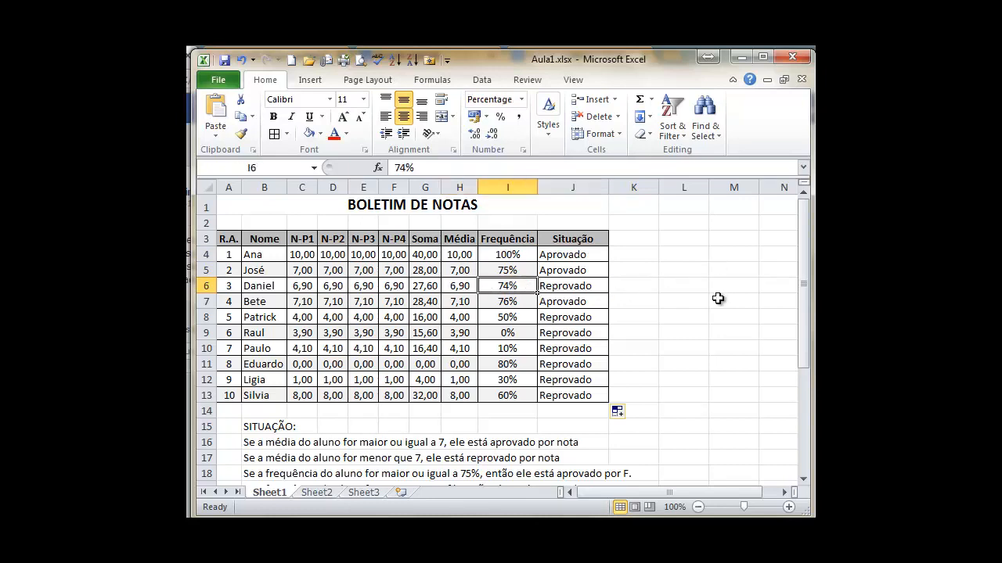
Set the Frequência in I5 to 60% to test the Situação formula
left_click(208, 269)
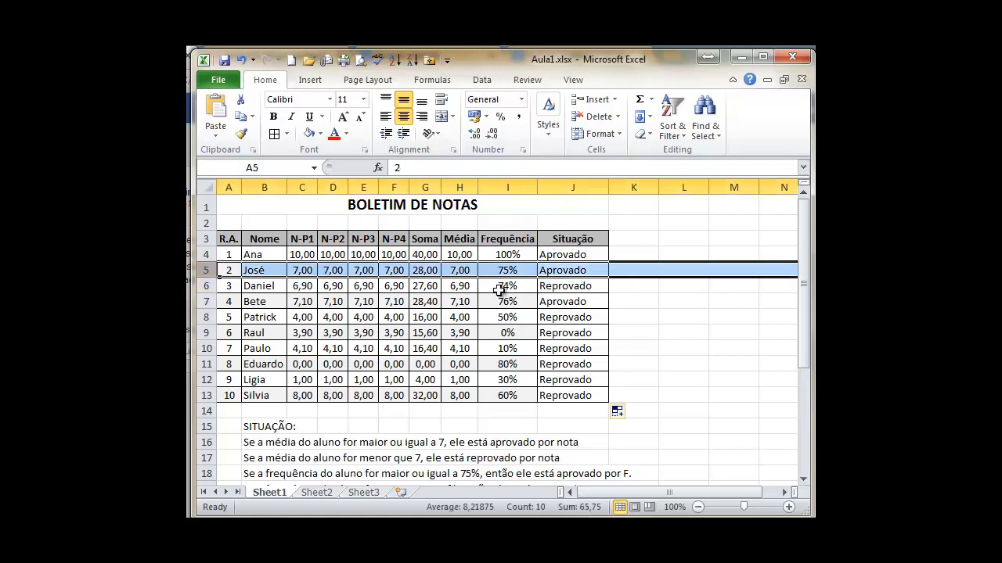
left_click(524, 271)
type("60")
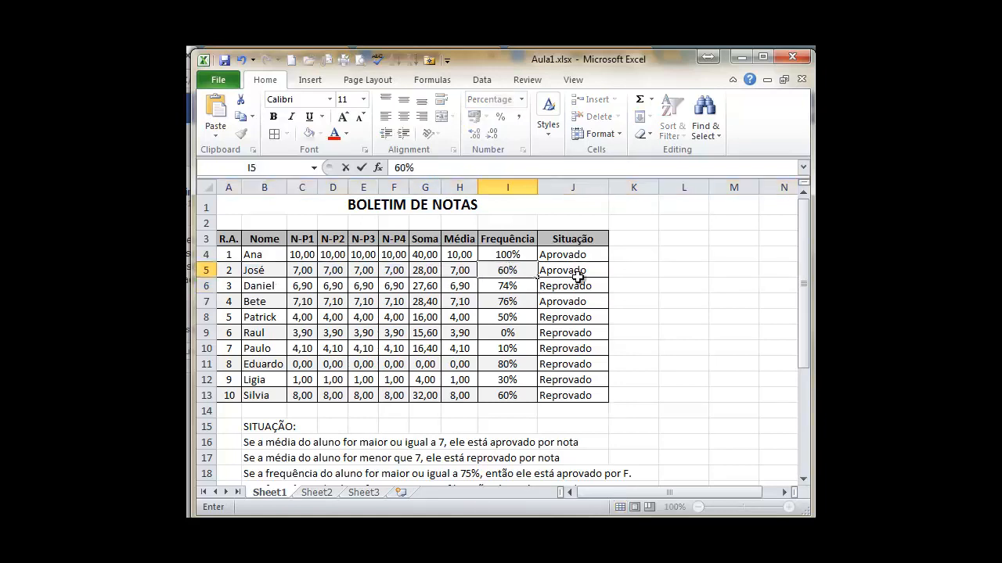
key("Return")
key("Up")
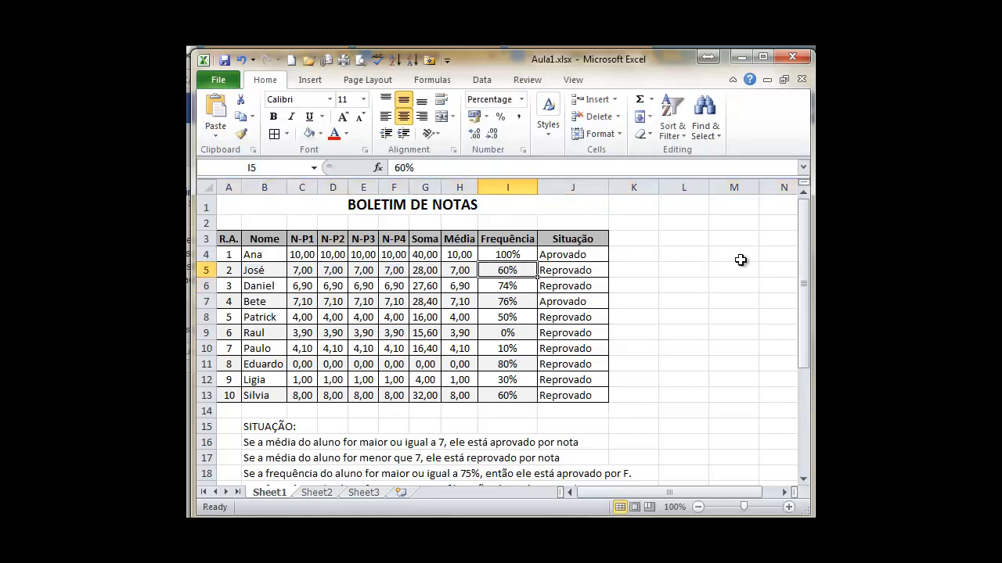
Set the Frequência in I5 to 100% to test the Situação formula again
key("Left")
key("Right")
type("100")
key("Return")
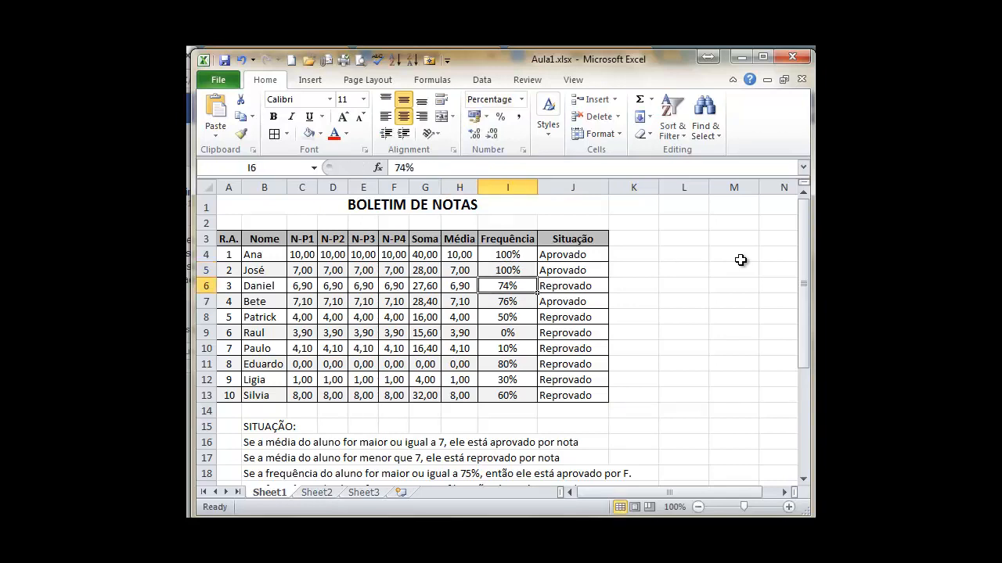
Replace the Média in H5 with 3 and check the Situação in row 5
key("Up")
key("Left")
type("3")
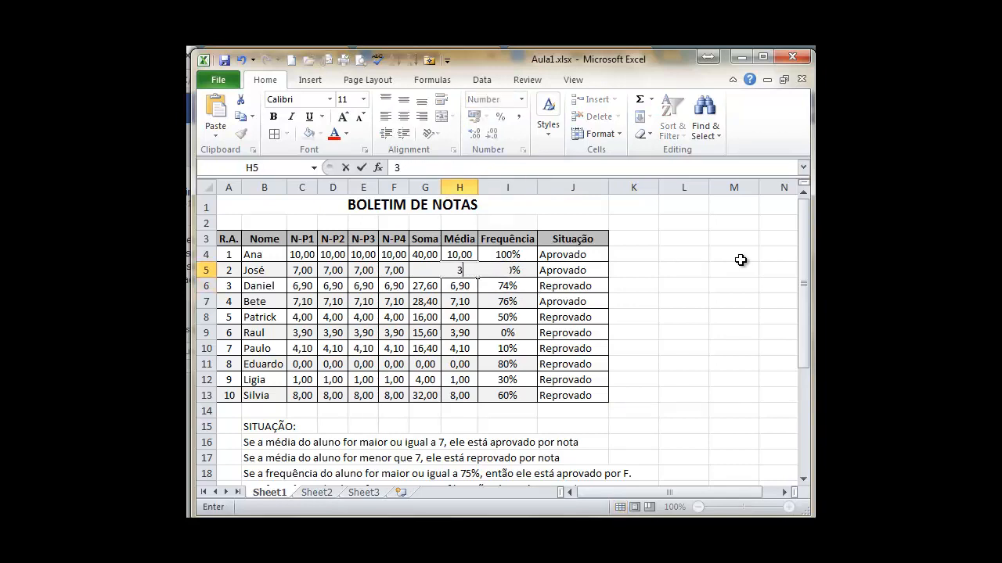
key("Return")
key("Up")
key("Right")
key("Right")
key("Left")
key("Left")
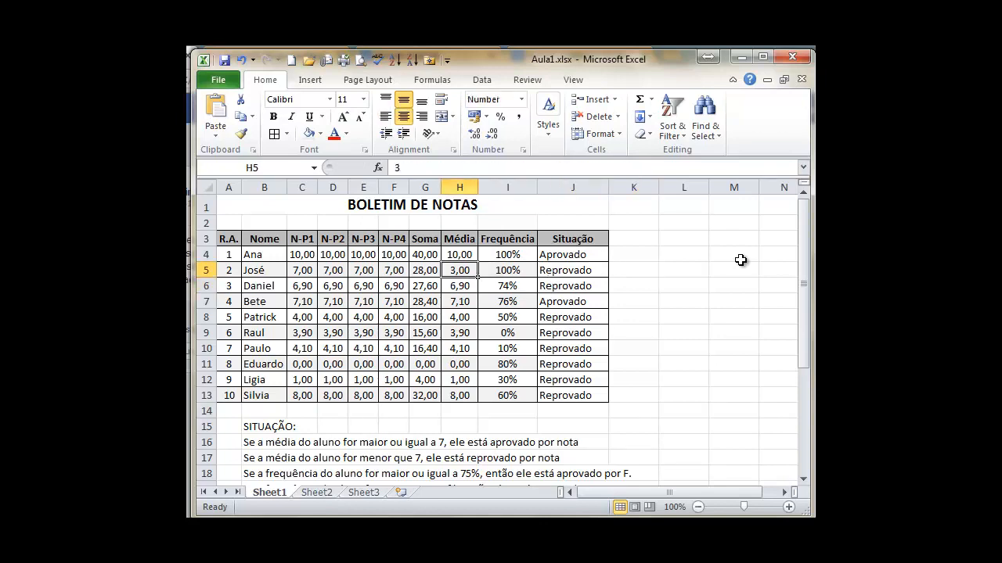
Restore row 5 by entering 7 as the Média and 75% as the Frequência
type("7")
key("Right")
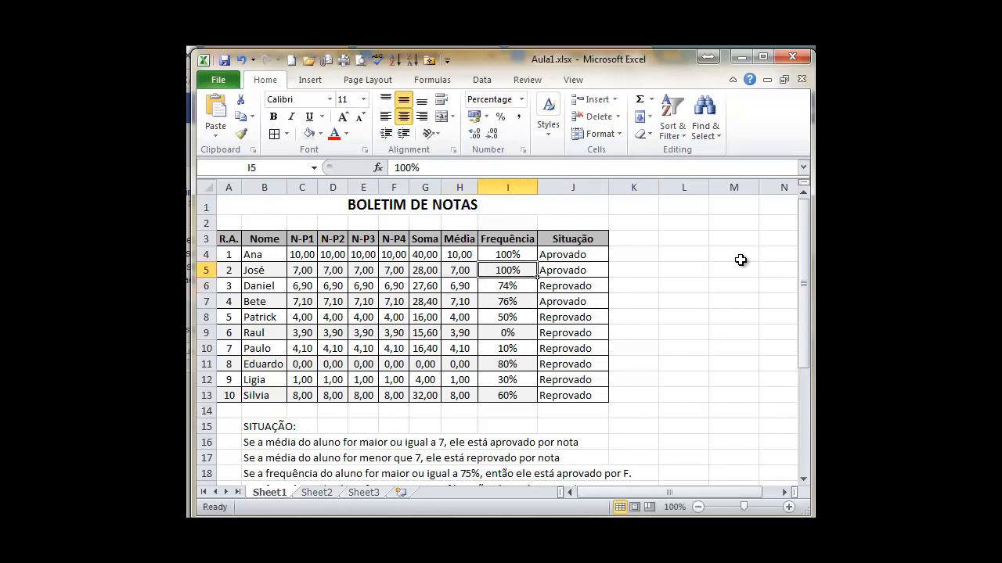
type("75%")
key("Return")
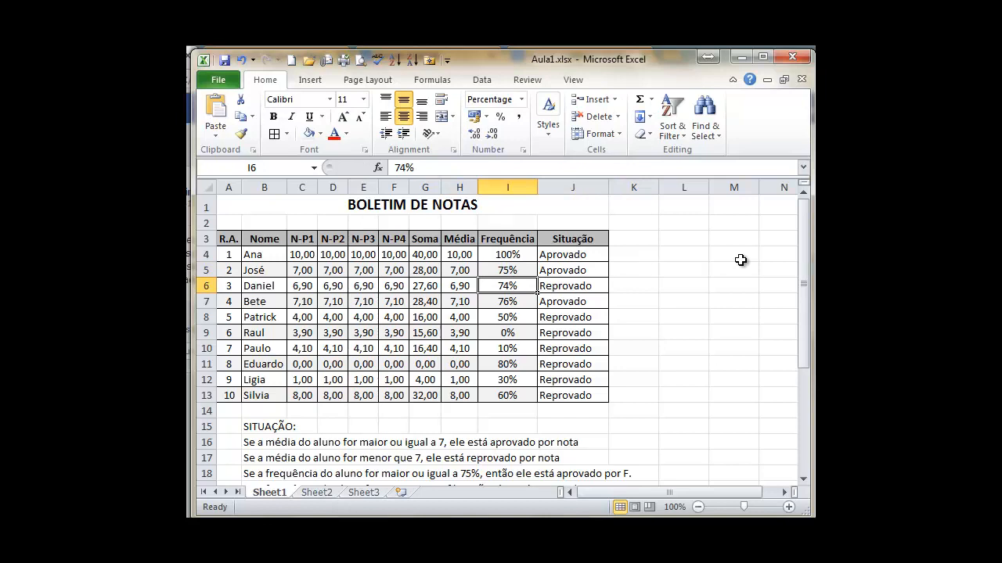
Examine the Média, Frequência and Situação of the students in rows 8 to 13
key("Down")
key("Down")
key("Left")
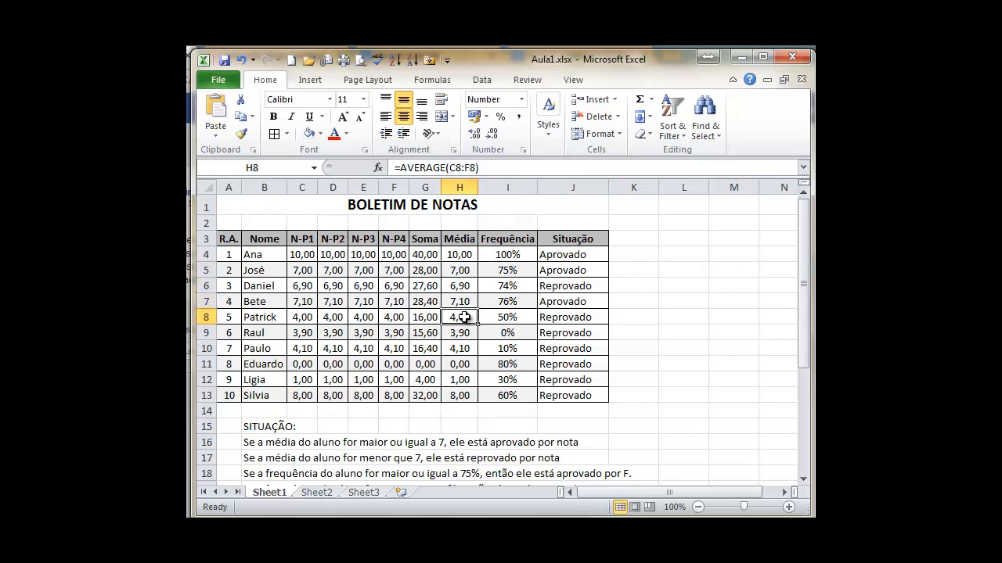
left_click(513, 320)
left_click(590, 316)
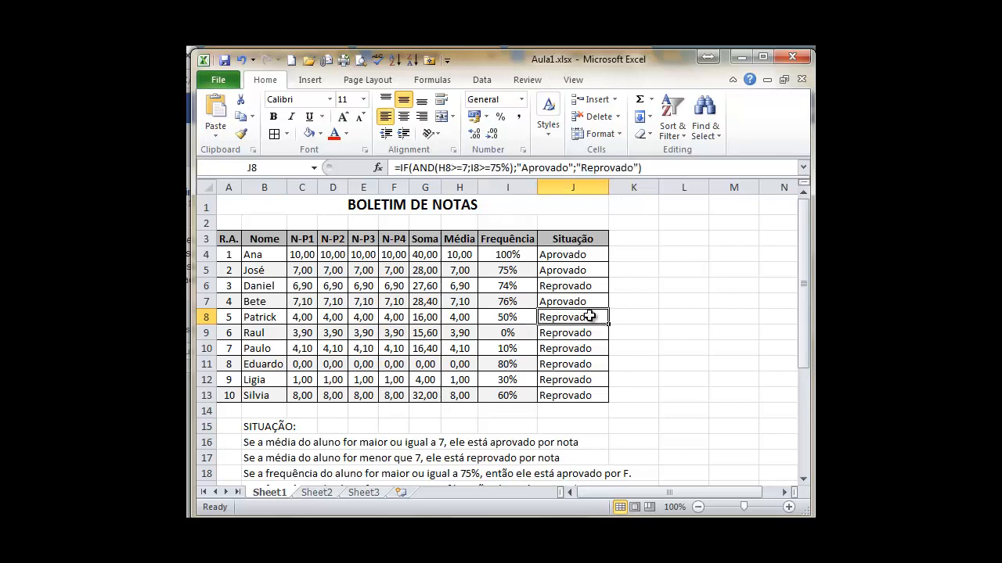
left_click_drag(453, 381, 473, 322)
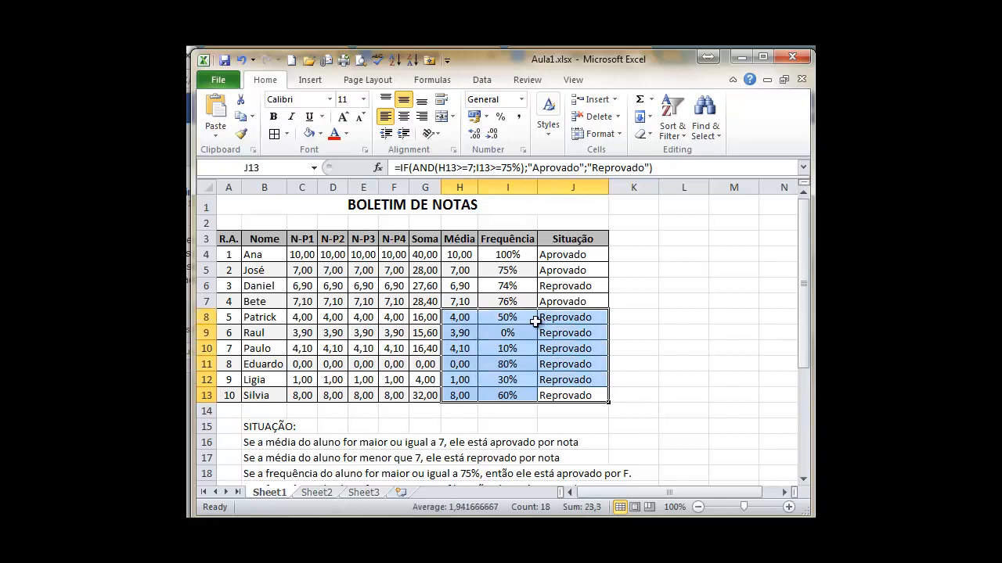
Replace the Média in H10 with 8 and check the Situação in row 10
left_click_drag(575, 287, 458, 287)
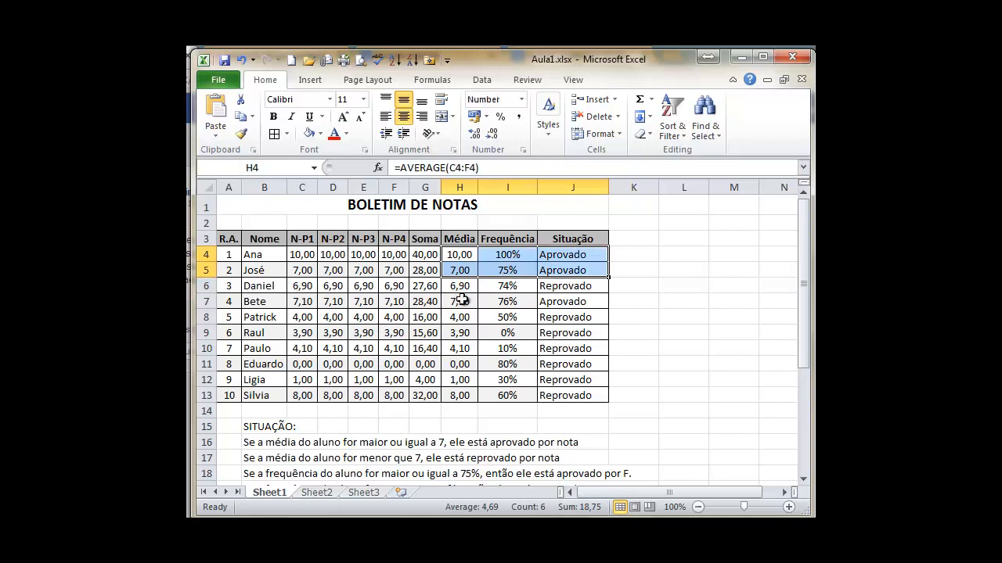
left_click_drag(464, 301, 553, 300)
left_click(459, 350)
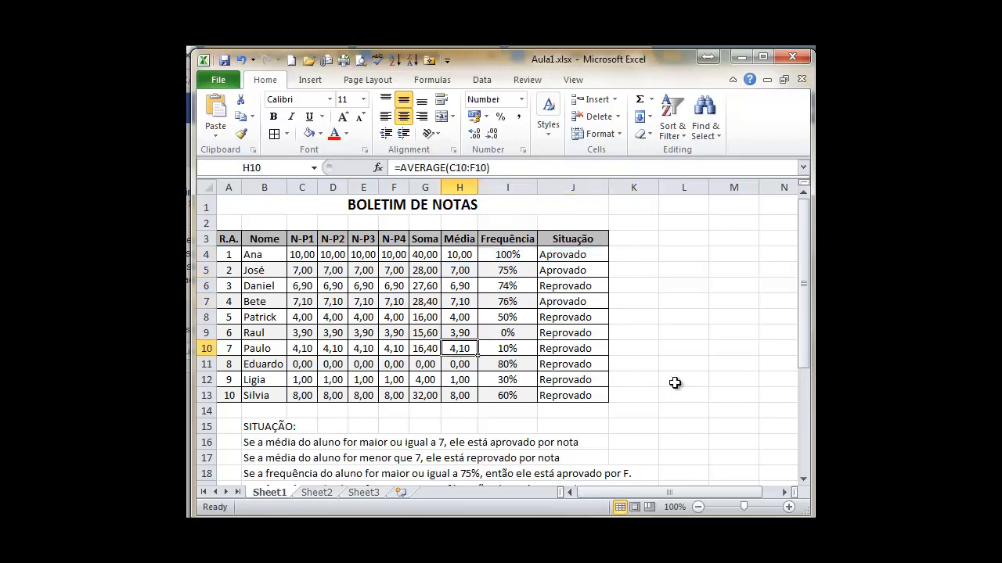
type("8")
key("Tab")
key("Right")
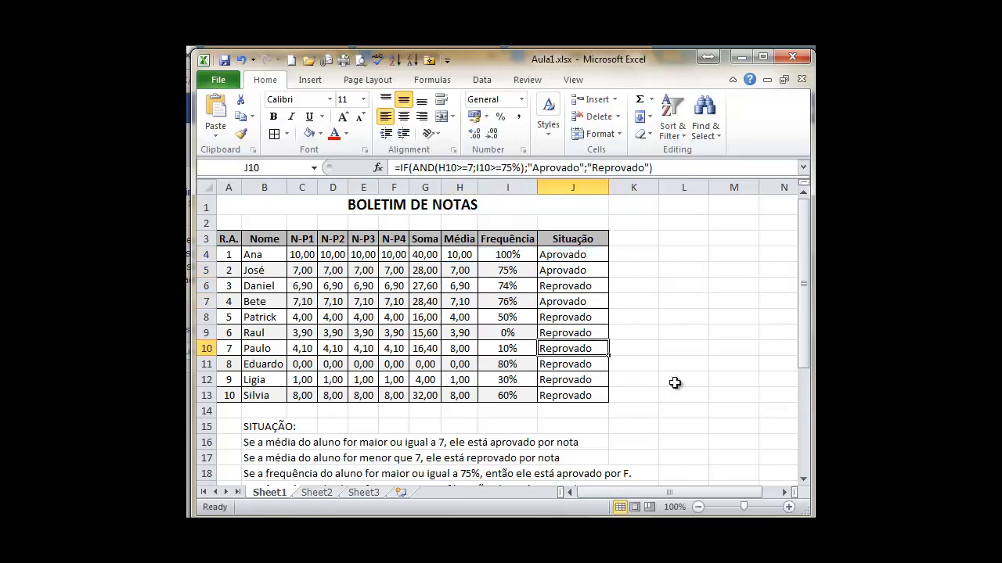
key("Left")
key("Left")
key("Right")
key("Left")
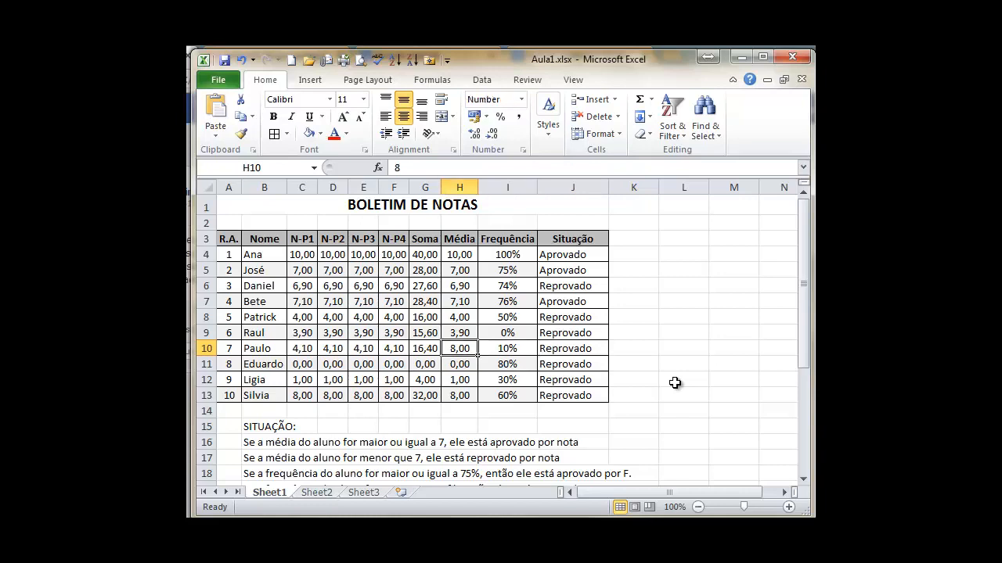
Set the Frequência in I10 to 90% and check the Situação in row 10 again
key("Right")
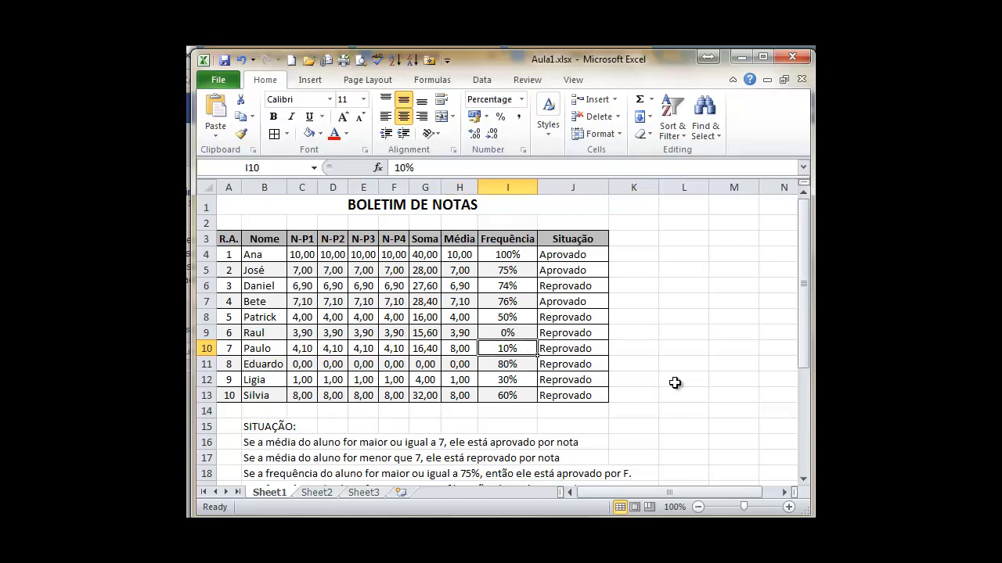
type("90")
key("Return")
key("Up")
key("Right")
key("Left")
key("Left")
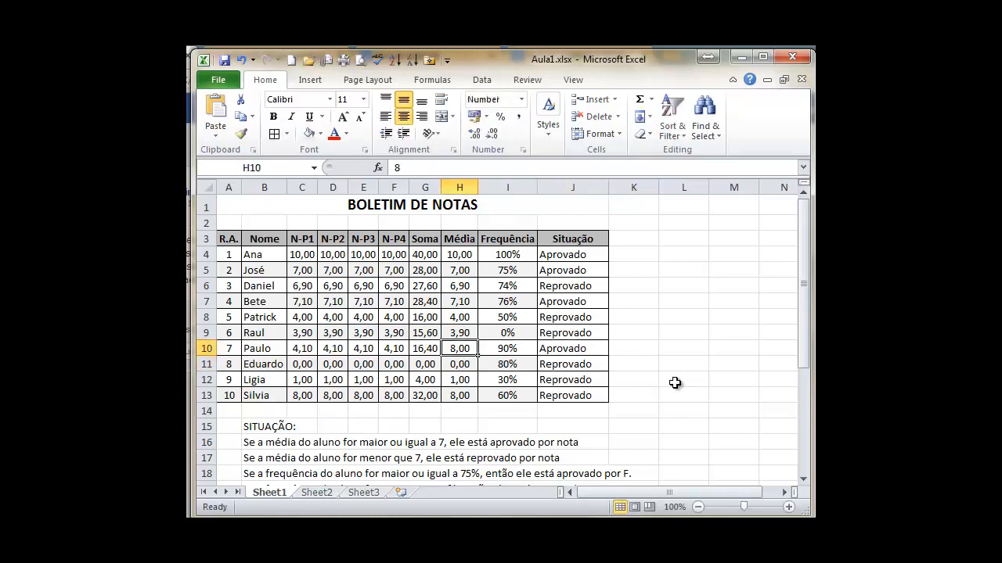
Review the Média, Frequência and Situação entries along row 10
key("Right")
key("Right")
key("Left")
key("Left")
key("Left")
key("Left")
key("Left")
key("Left")
key("Left")
key("Left")
key("Left")
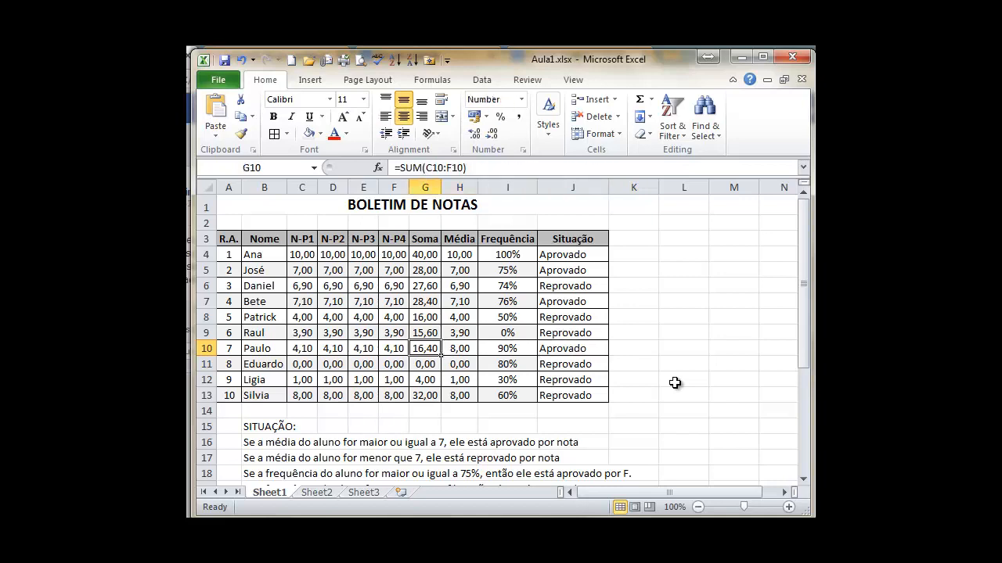
Examine the Situação results in alternate rows: J5, J7, J9, J11 and J13
left_click(567, 270)
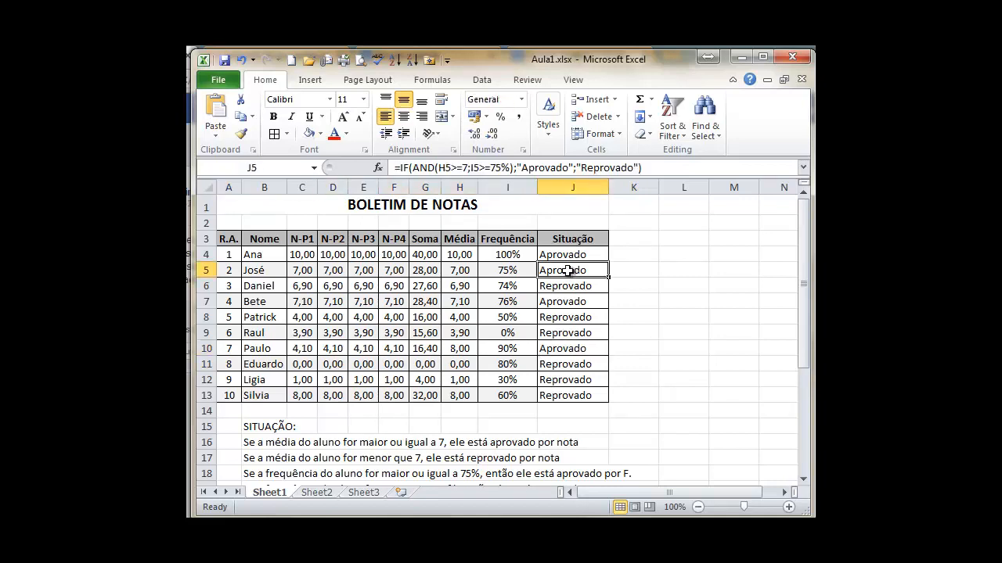
left_click(560, 301, "ctrl")
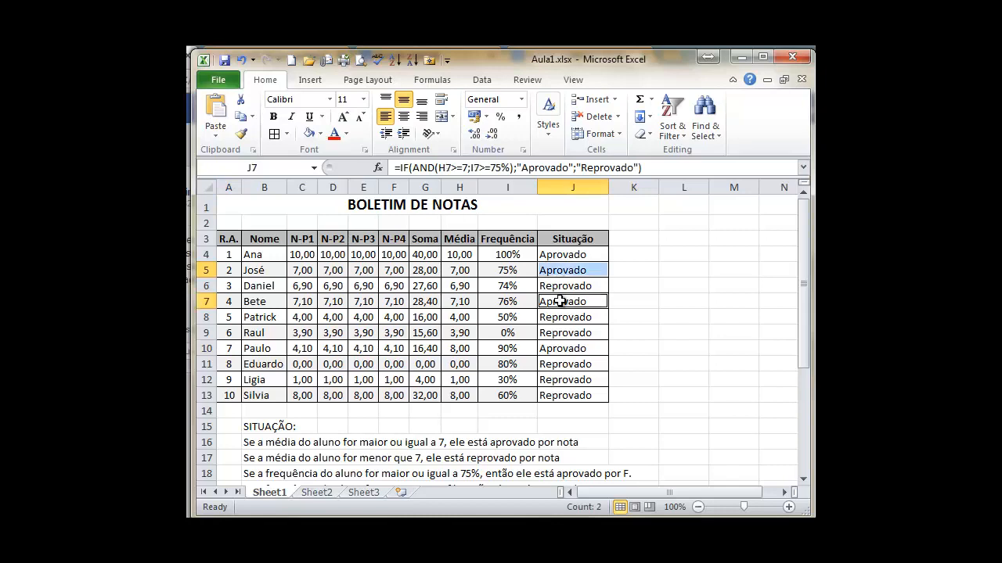
left_click(566, 332, "ctrl")
left_click(565, 364, "ctrl")
left_click(560, 396, "ctrl")
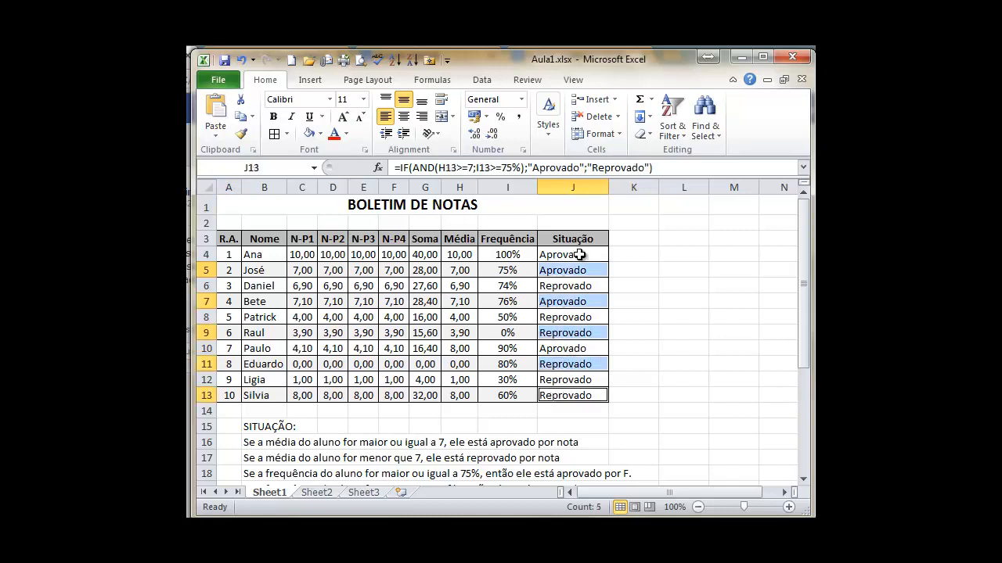
left_click(733, 317)
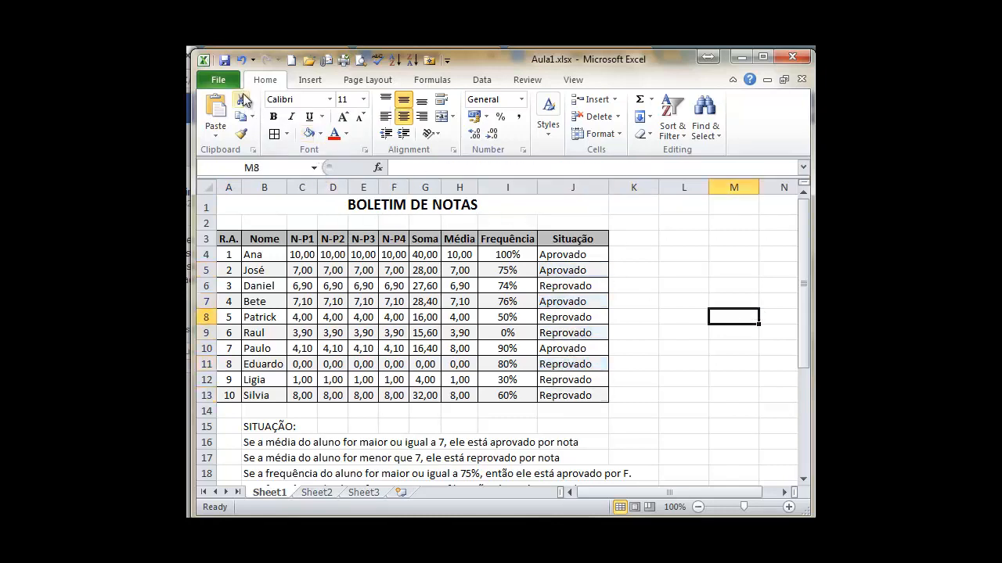
left_click(612, 286)
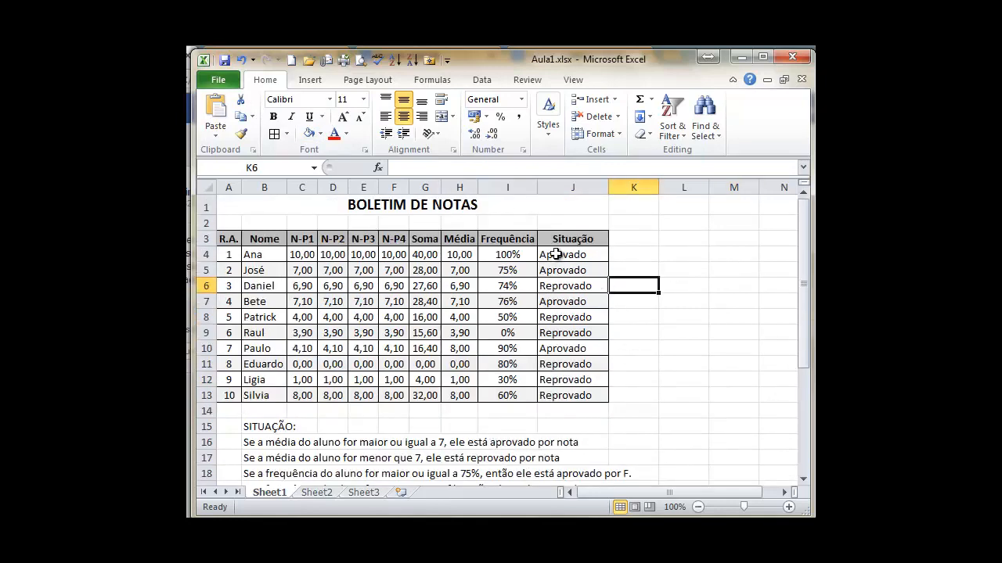
Start a new conditional formatting rule for the Situação cells J4:J13, formatting only cells that contain certain values
left_click_drag(560, 254, 566, 399)
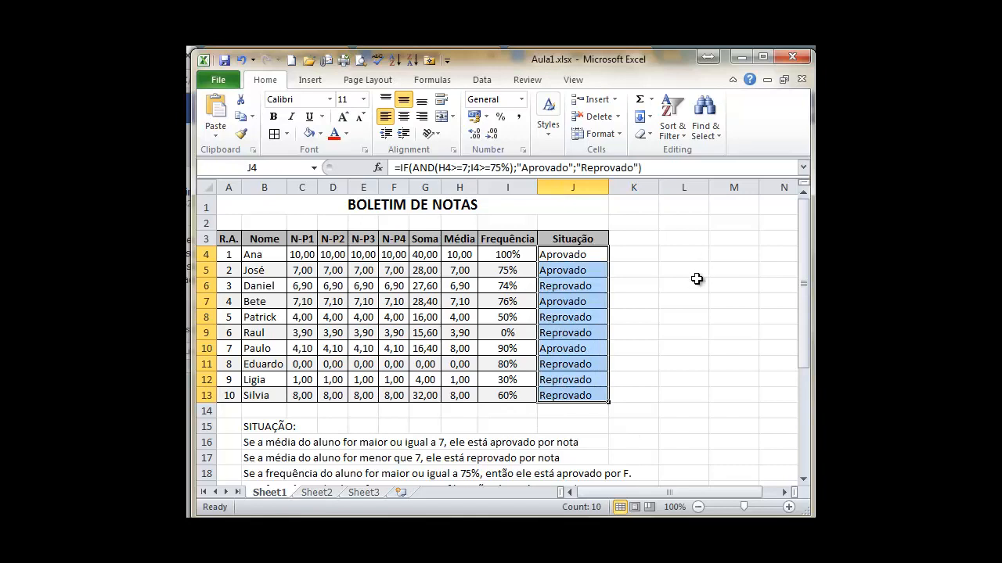
left_click(618, 135)
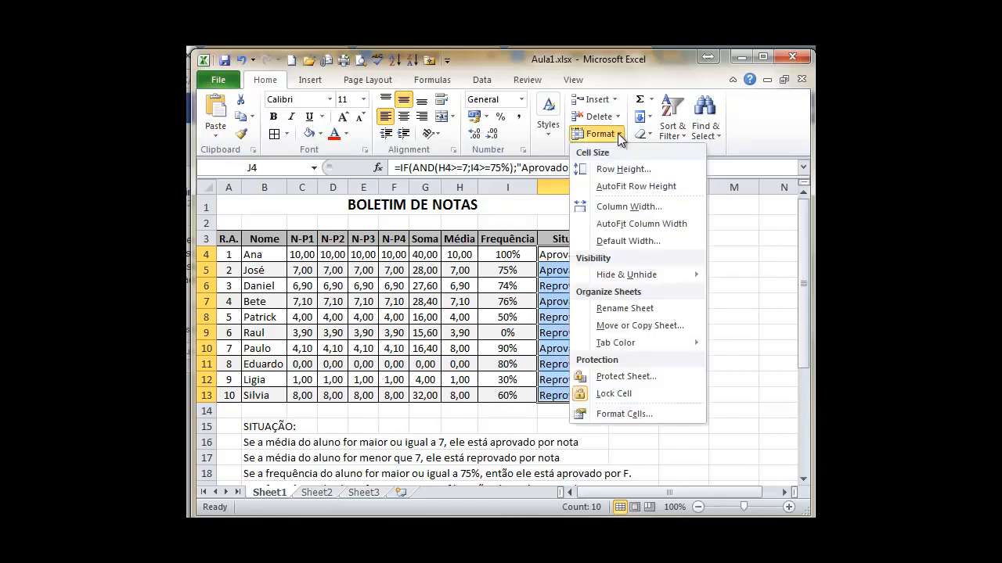
left_click(753, 133)
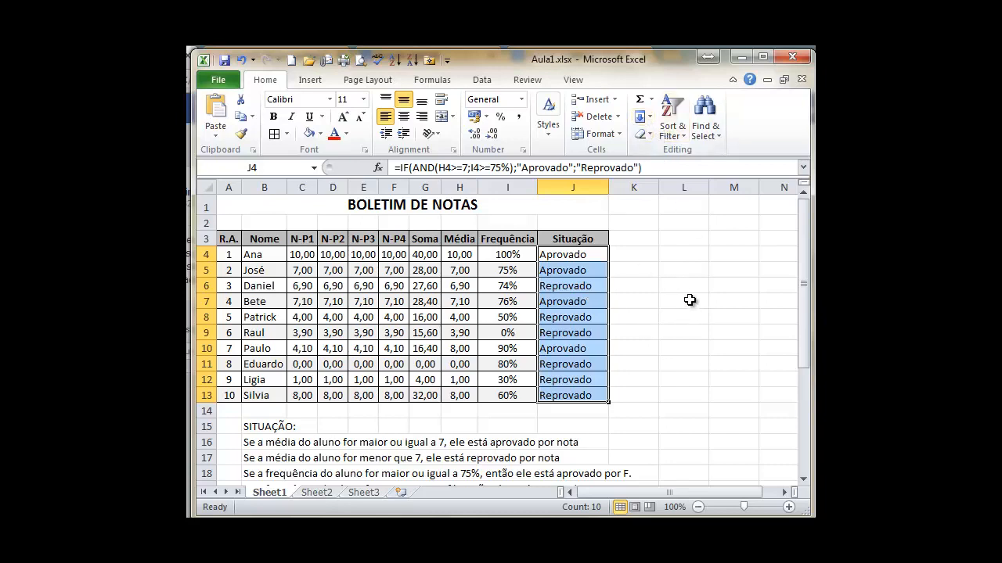
left_click(547, 138)
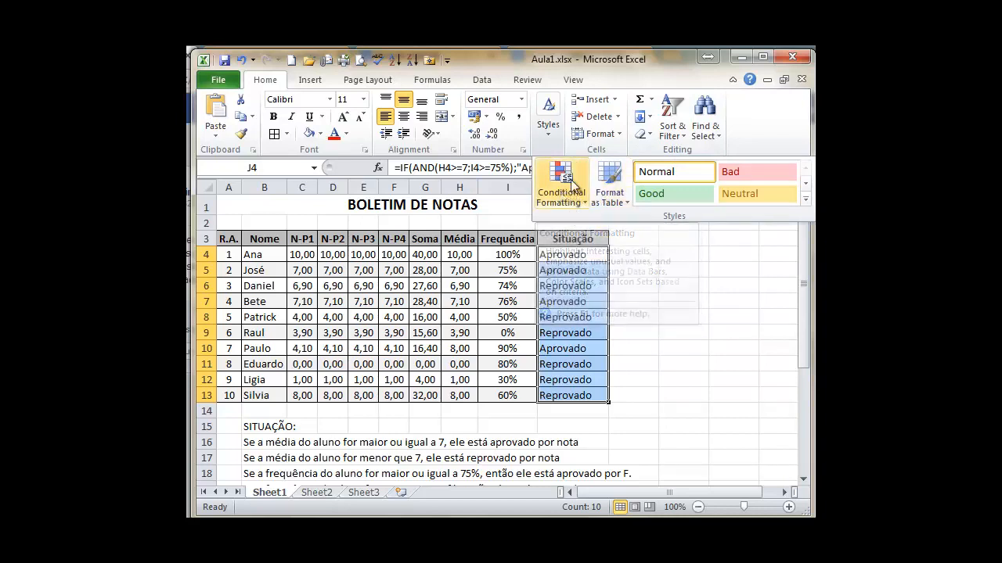
left_click(586, 203)
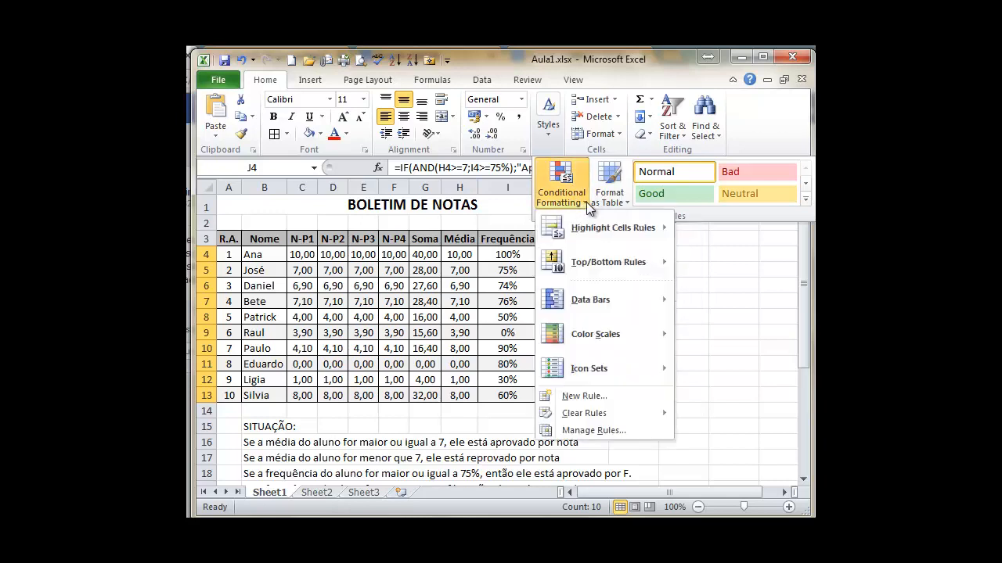
mouse_move(618, 227)
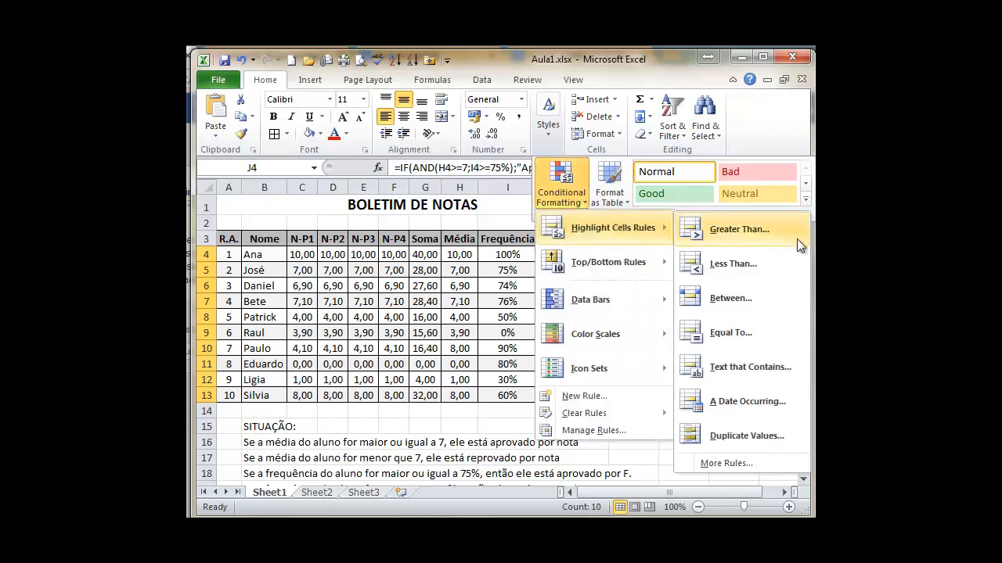
left_click(749, 464)
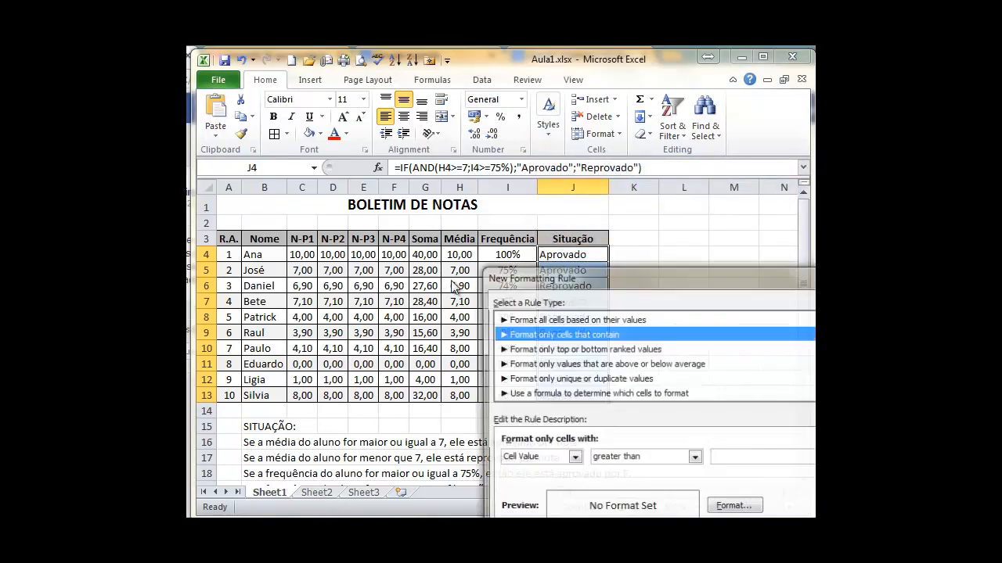
left_click_drag(590, 227, 386, 127)
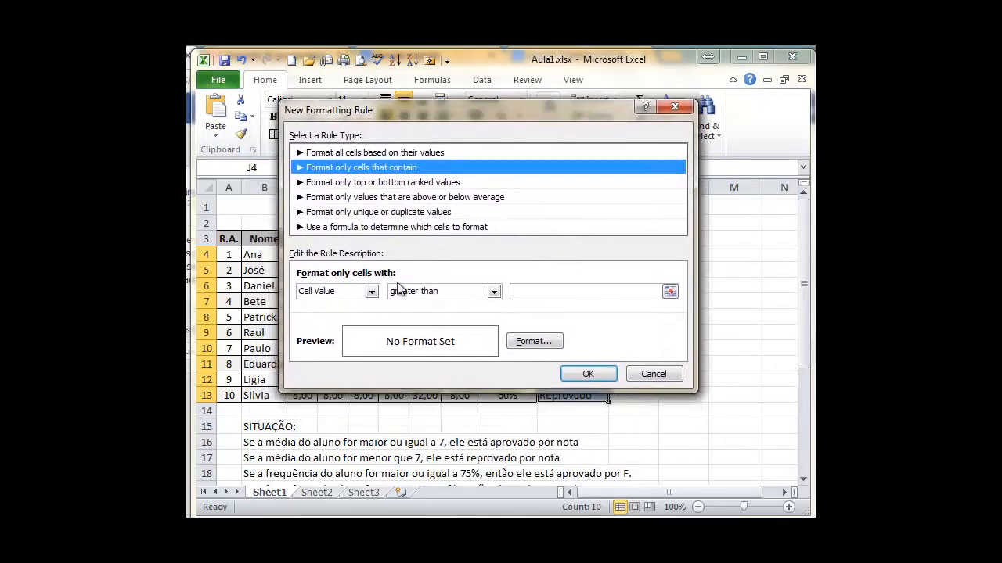
Define the rule condition as Cell Value equal to Aprovado
left_click(368, 291)
left_click(418, 299)
left_click(423, 296)
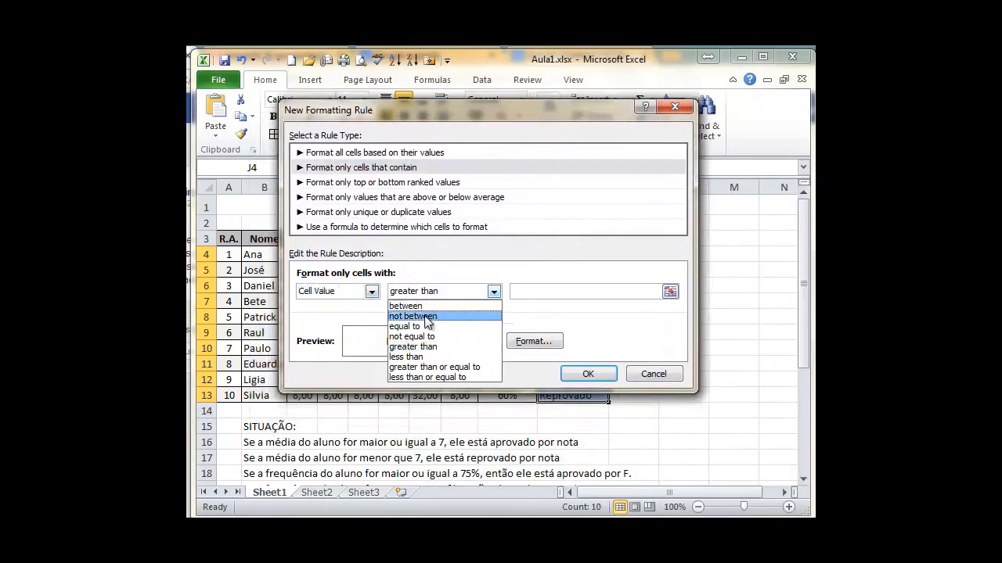
left_click(422, 326)
left_click(566, 292)
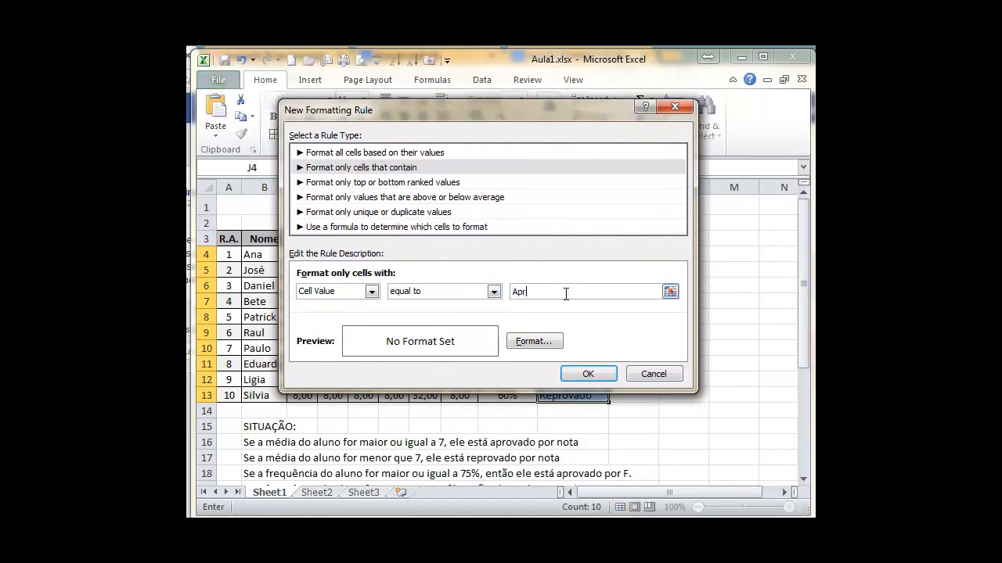
Give the Aprovado rule a blue font color from the standard color palette and apply it to the Situação cells
left_click(532, 342)
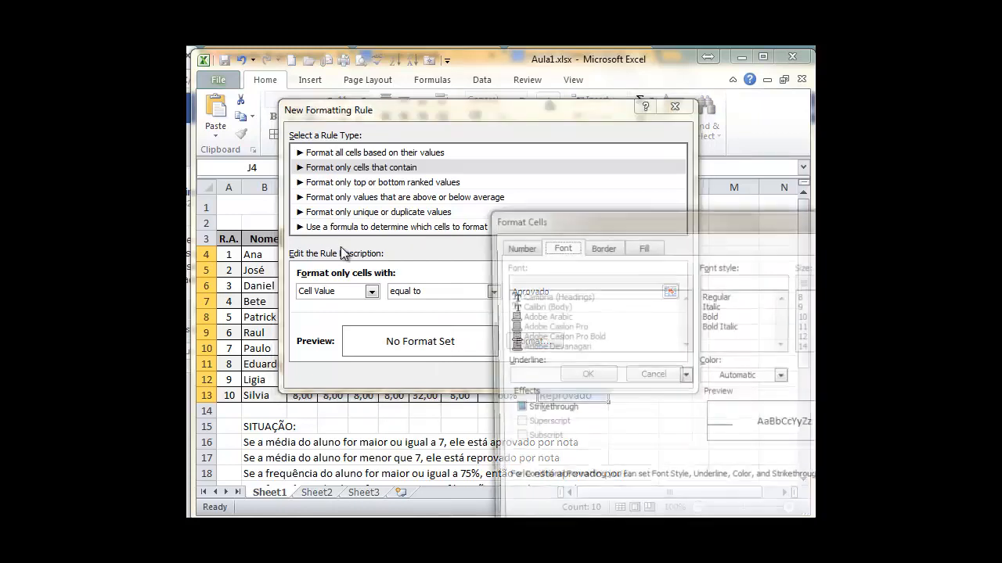
left_click_drag(665, 197, 436, 77)
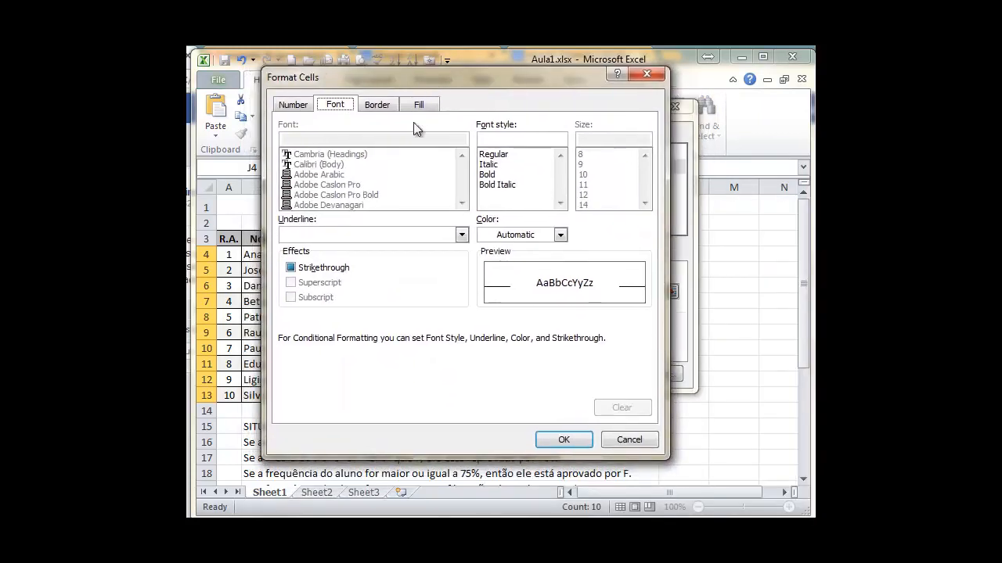
left_click(550, 236)
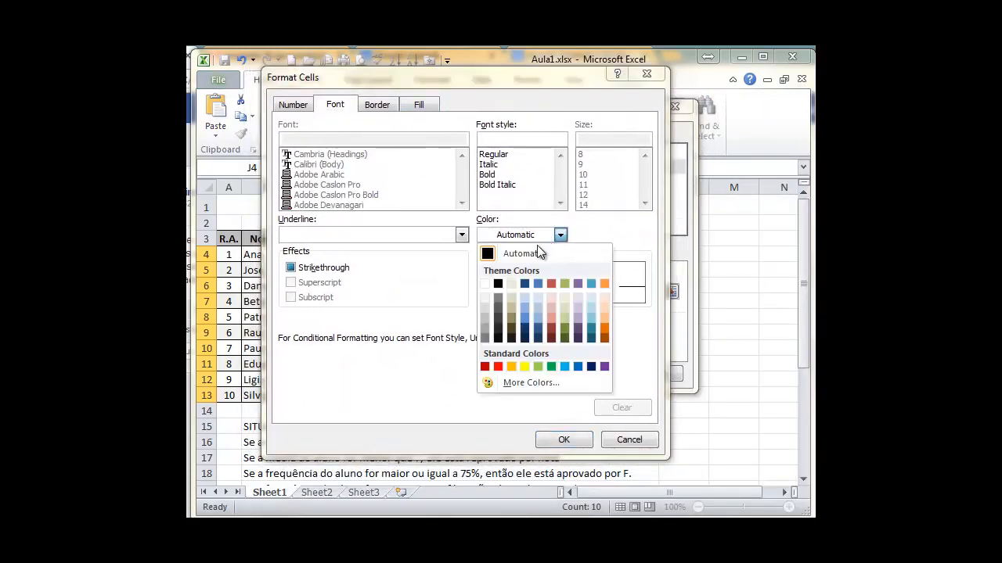
left_click(547, 382)
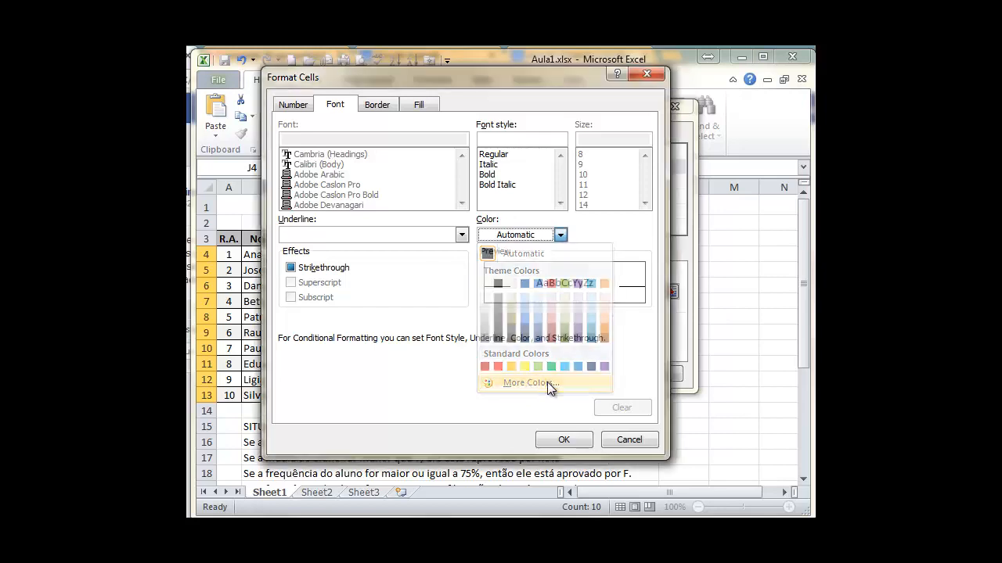
left_click_drag(608, 270, 380, 99)
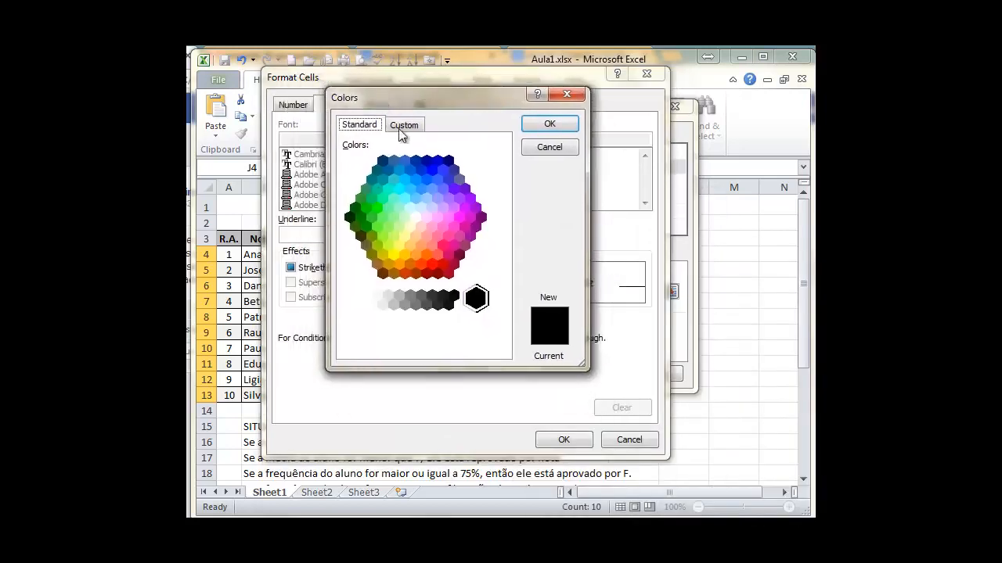
left_click(439, 162)
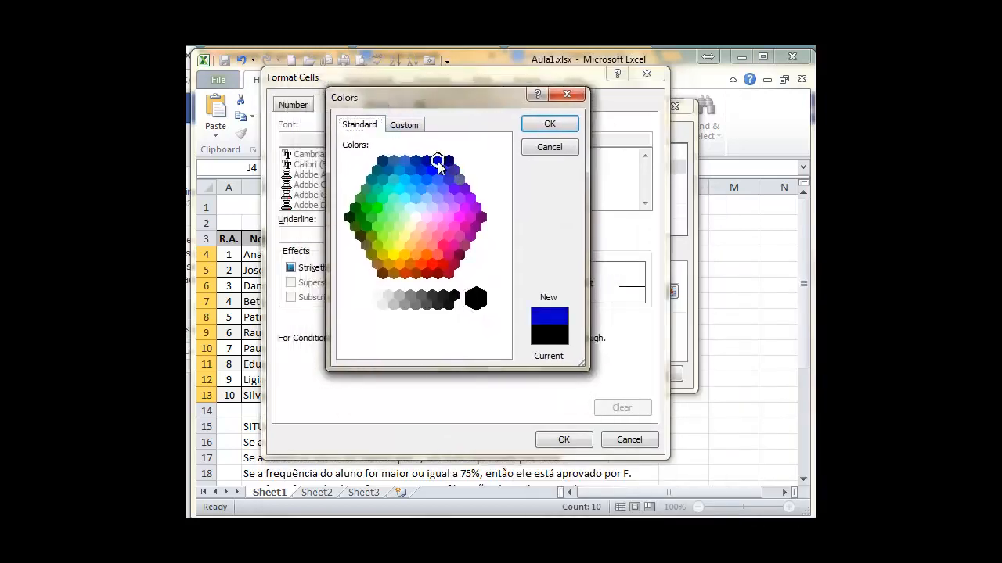
left_click(540, 126)
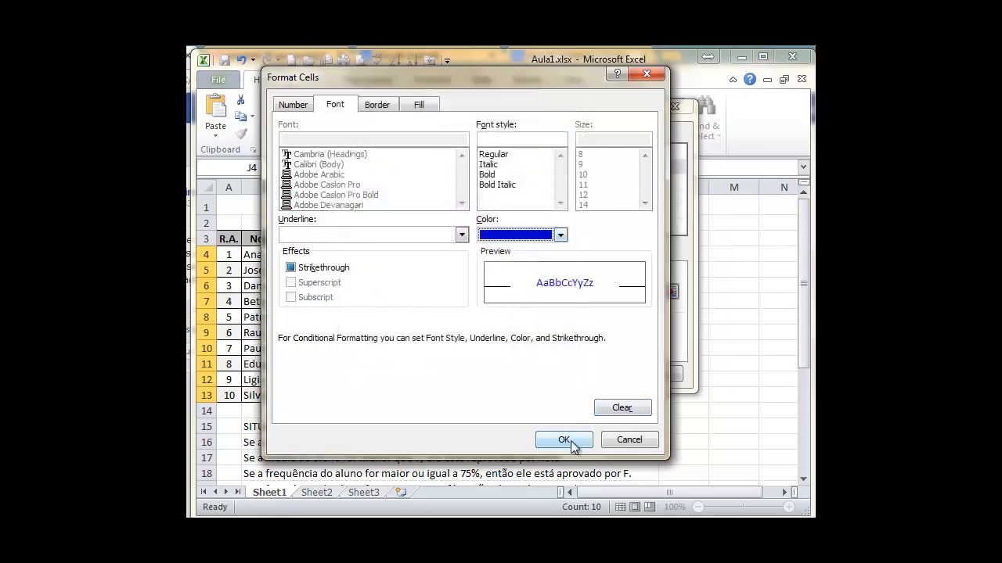
left_click(374, 111)
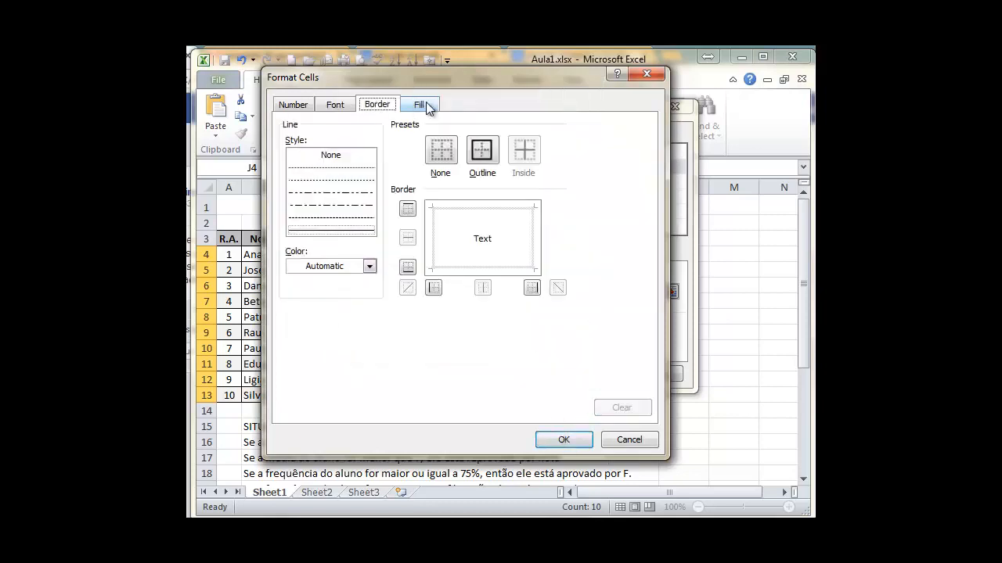
left_click(417, 106)
left_click(334, 107)
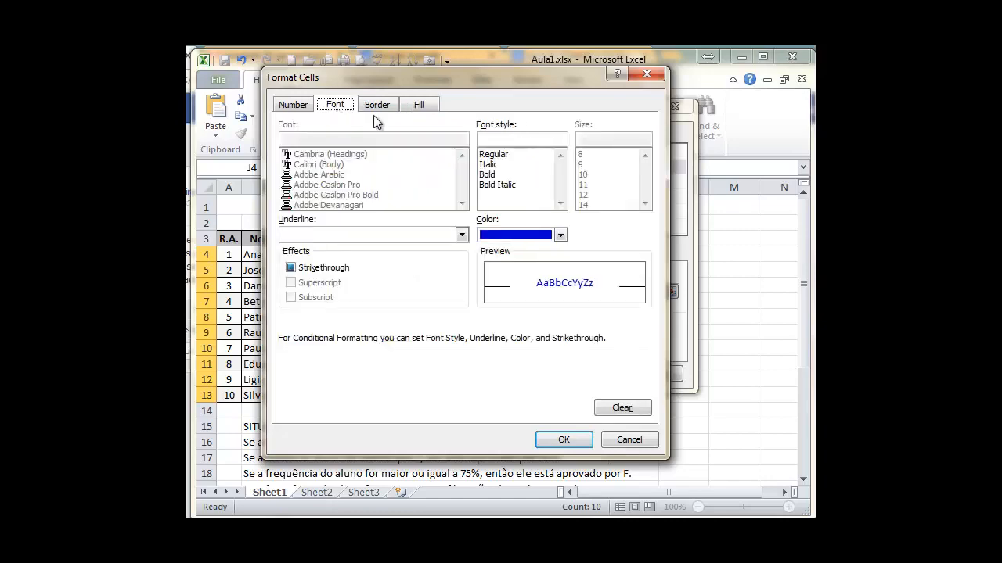
left_click(563, 435)
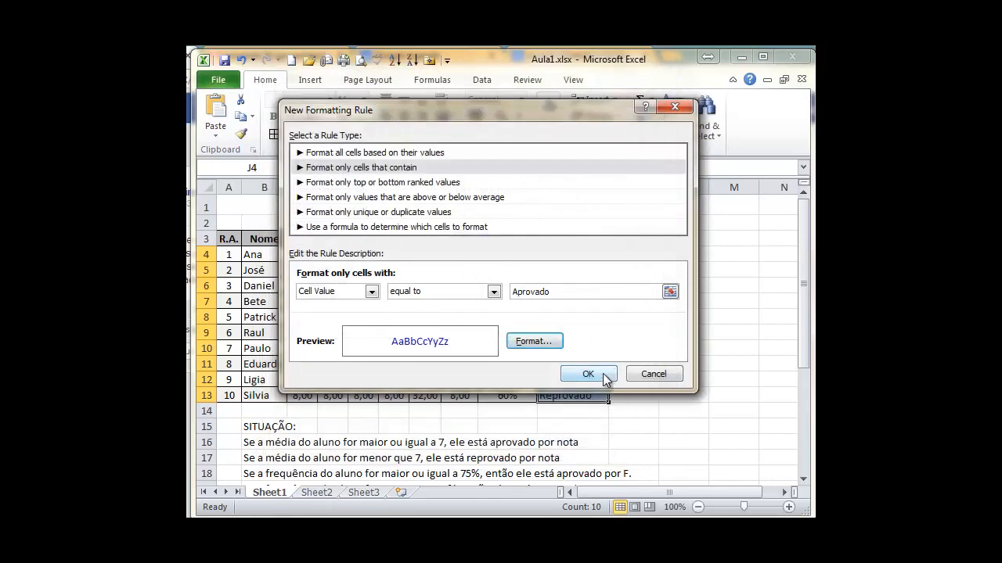
left_click(599, 372)
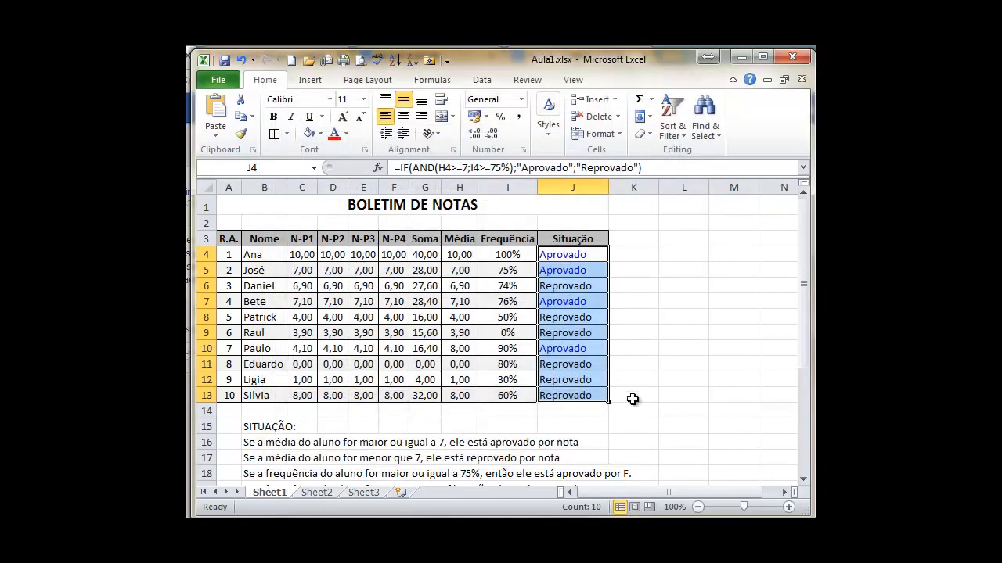
Check the font color of the Aprovado cells J10, J7 and J4 in the Situação column
left_click(660, 363)
left_click(575, 348)
left_click(568, 301)
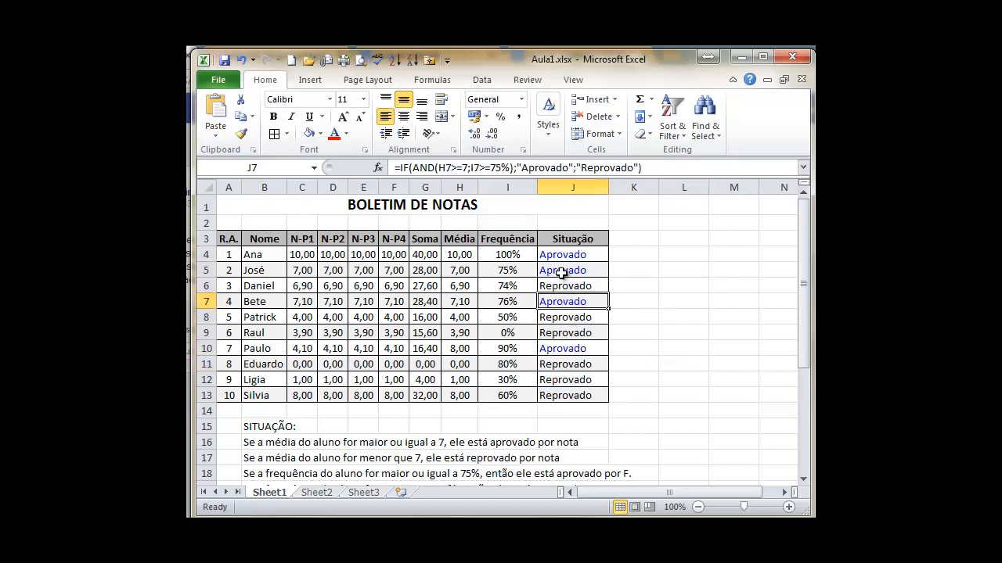
left_click(559, 256)
Create a new conditional formatting rule for the Situação cells J4:J13 with the condition Cell Value equal to Reprovado
left_click_drag(560, 257, 572, 396)
left_click(549, 125)
left_click(566, 201)
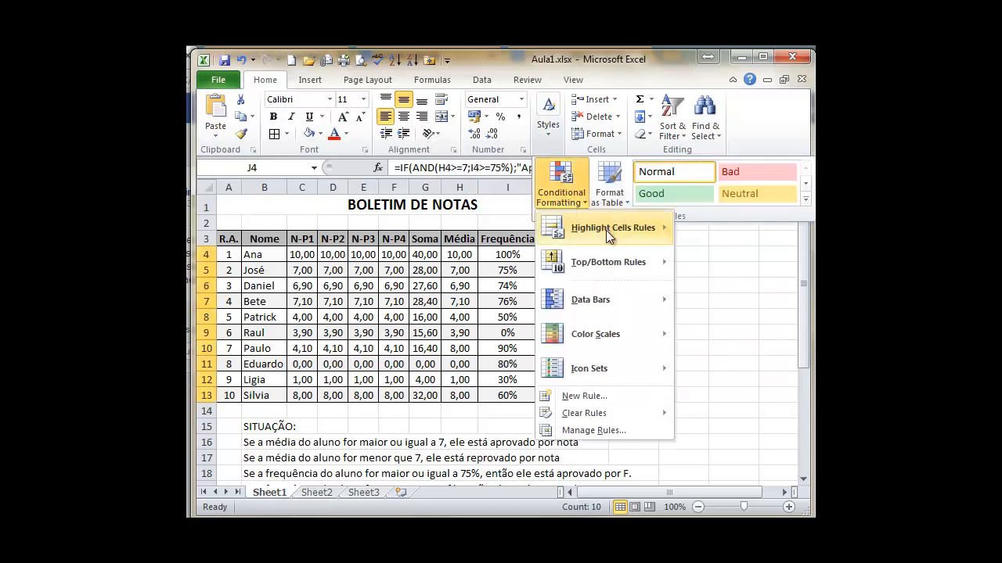
mouse_move(605, 230)
left_click(739, 463)
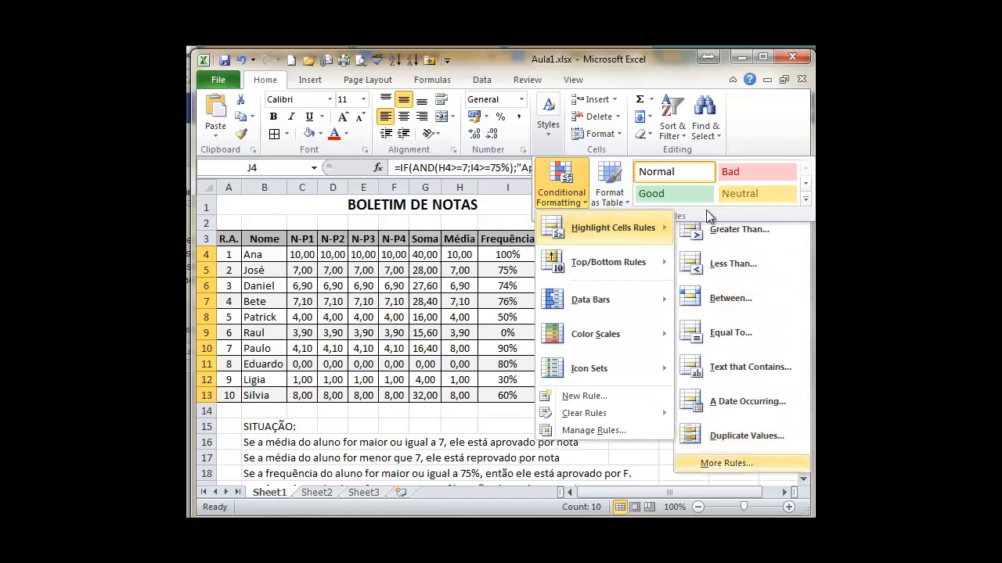
left_click(433, 292)
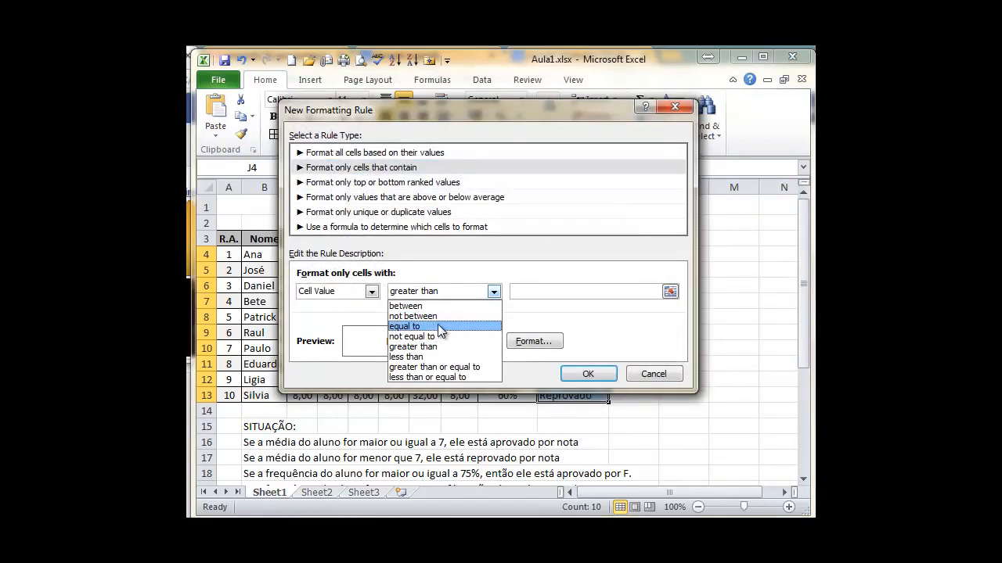
left_click(422, 326)
left_click(526, 294)
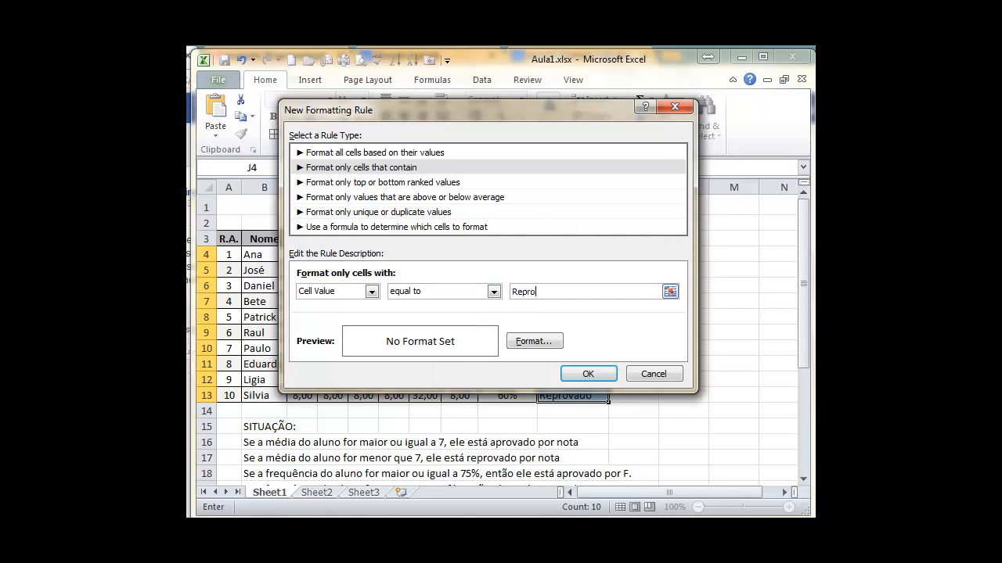
Give the Reprovado rule a dark red font color from the extended standard colors and apply it to the Situação cells
left_click(532, 339)
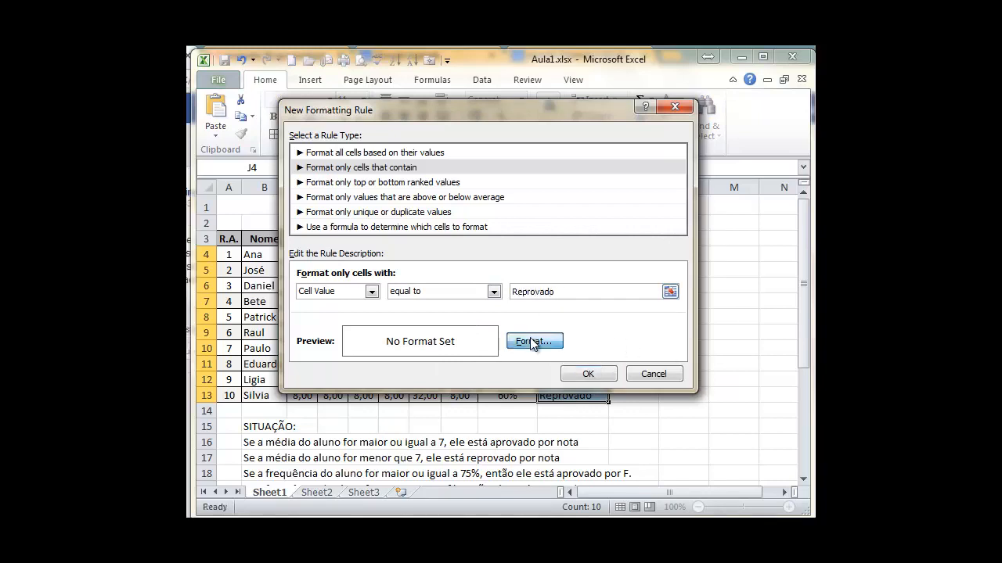
left_click(553, 211)
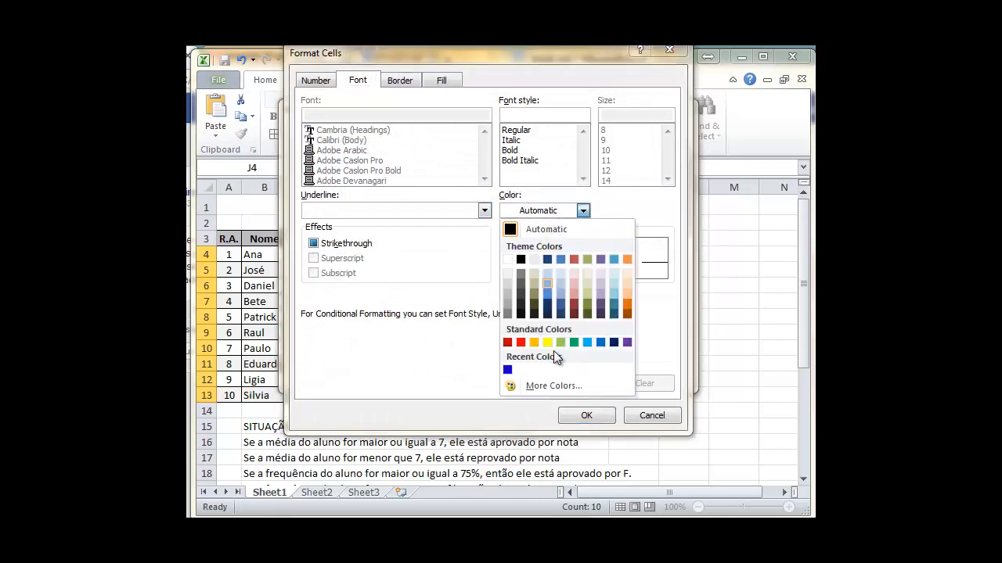
left_click(555, 383)
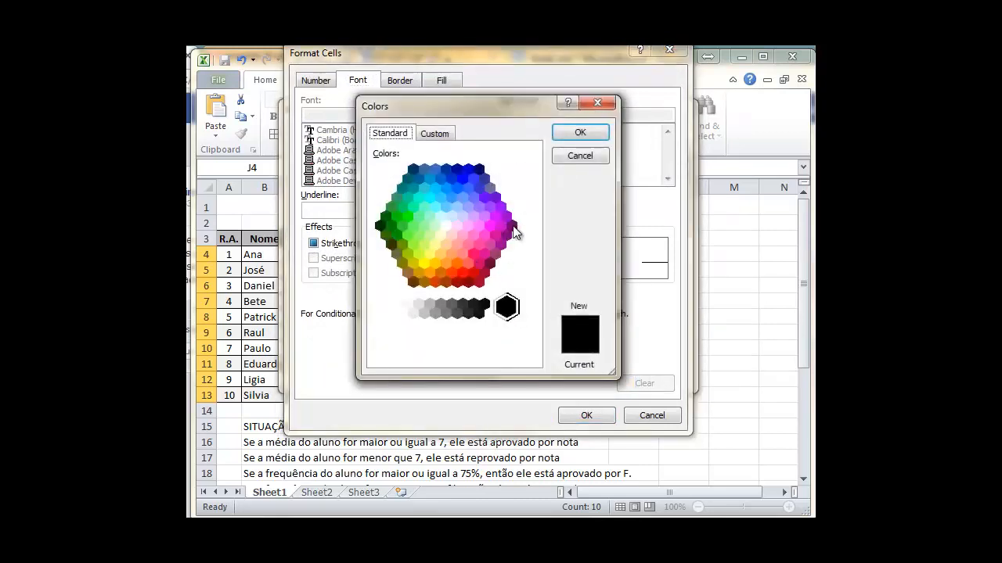
left_click(478, 282)
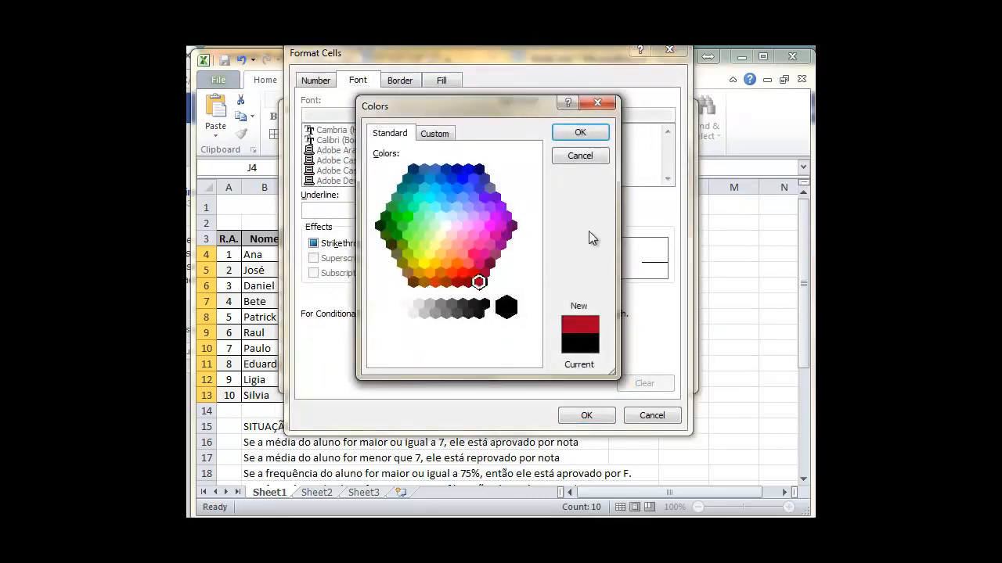
left_click(577, 138)
left_click(586, 416)
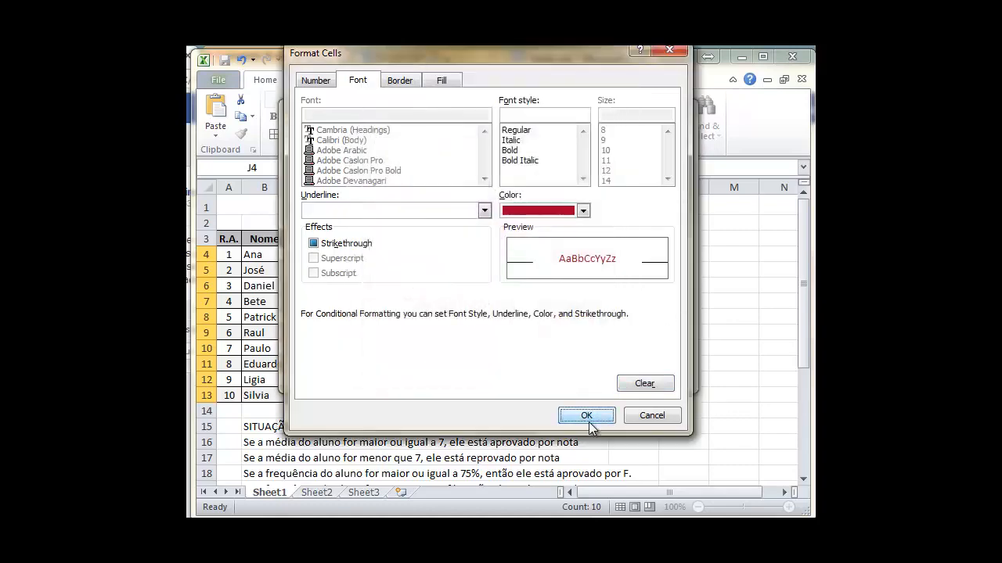
left_click(588, 374)
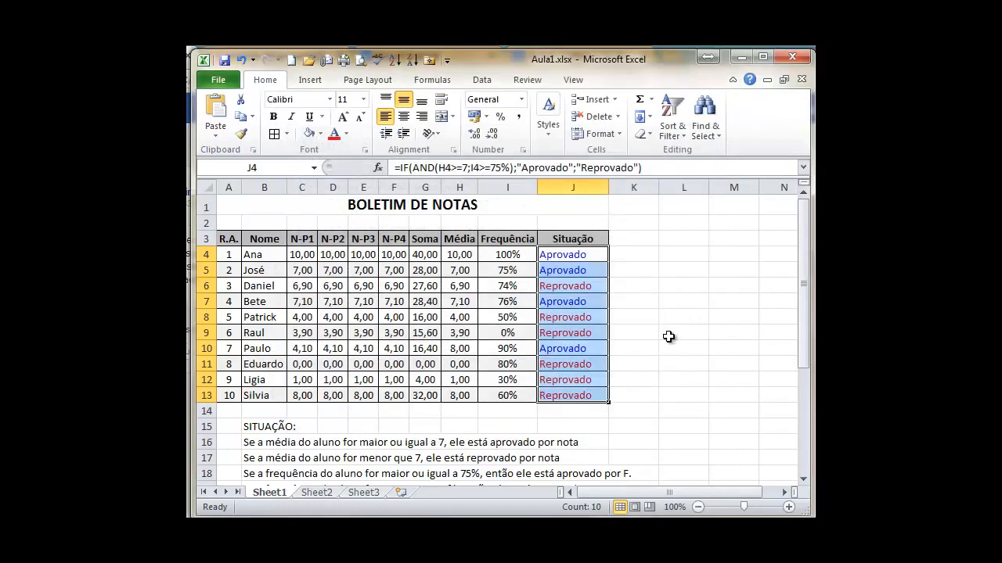
left_click(635, 336)
left_click_drag(572, 252, 570, 392)
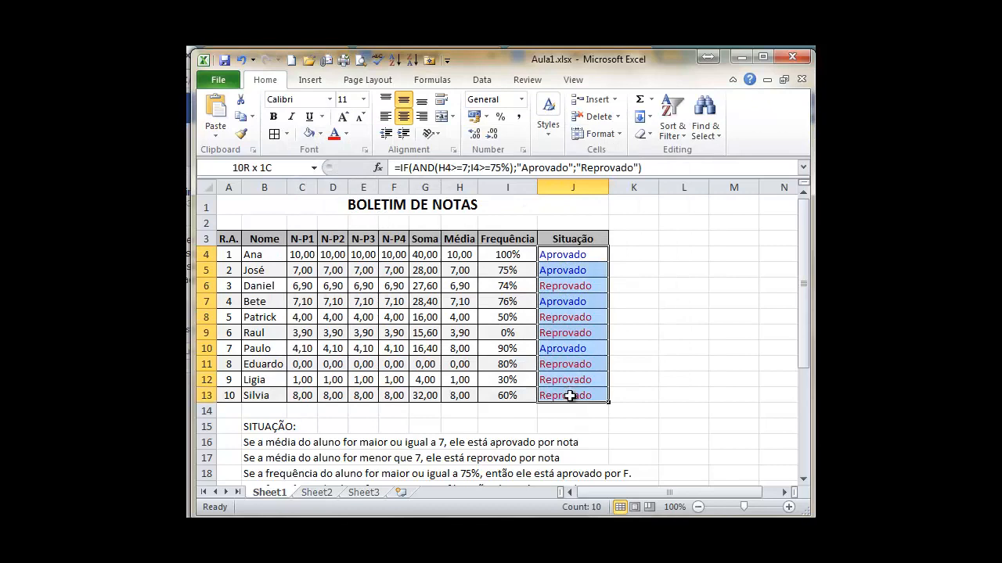
left_click(633, 305)
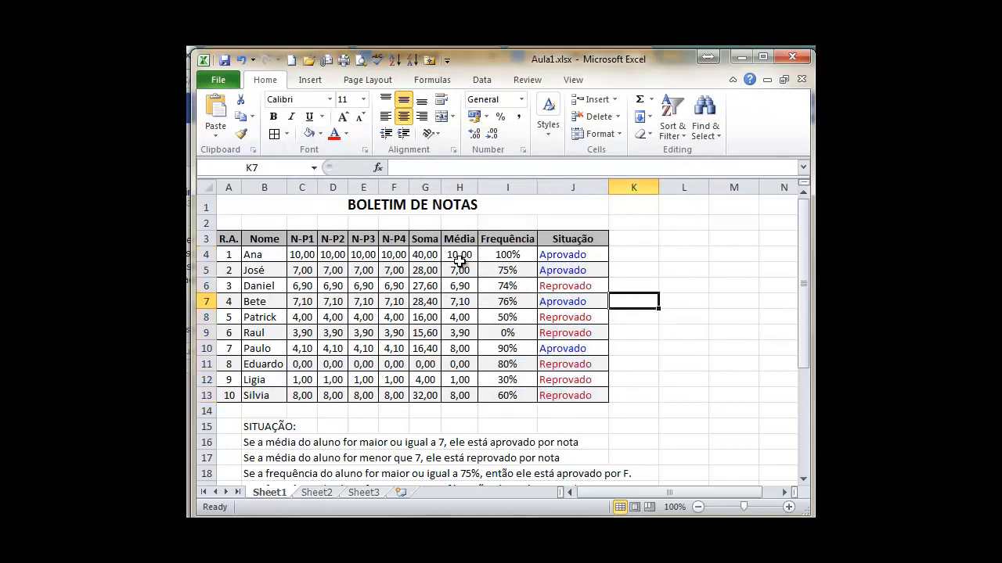
Create a new conditional formatting rule for the Média cells H4:H13 with the condition Cell Value greater than or equal to 7,0
left_click_drag(460, 254, 459, 396)
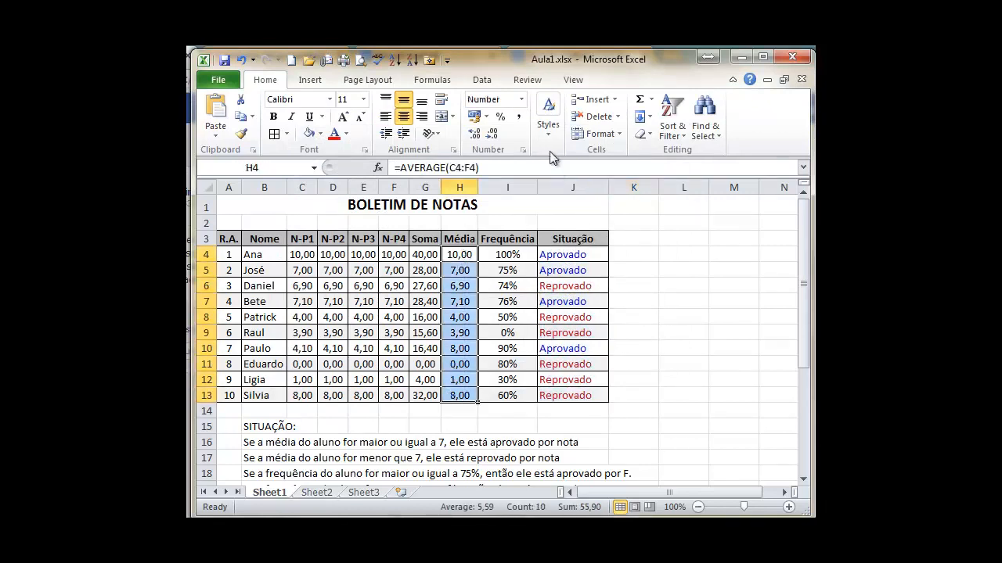
left_click(548, 124)
left_click(560, 188)
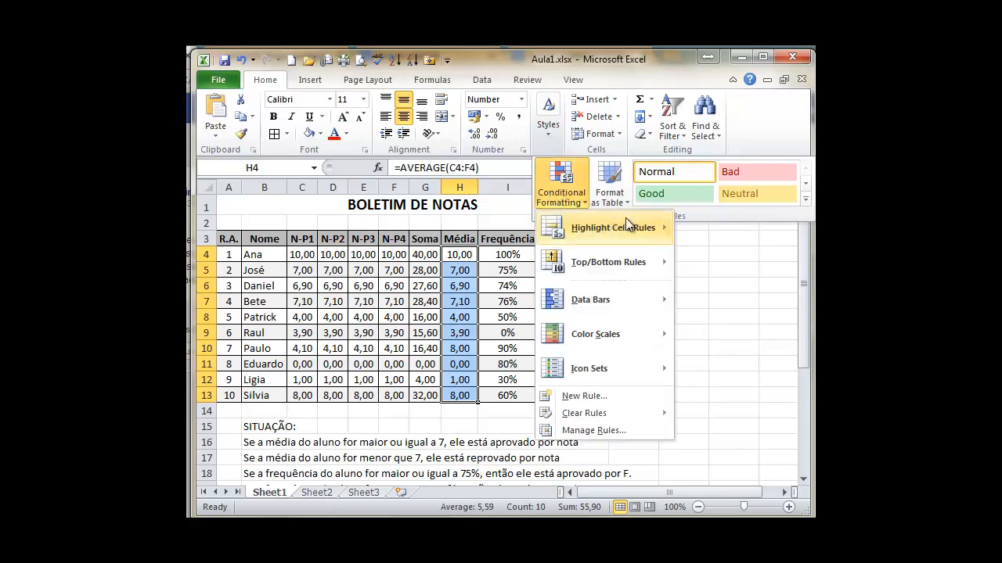
mouse_move(592, 232)
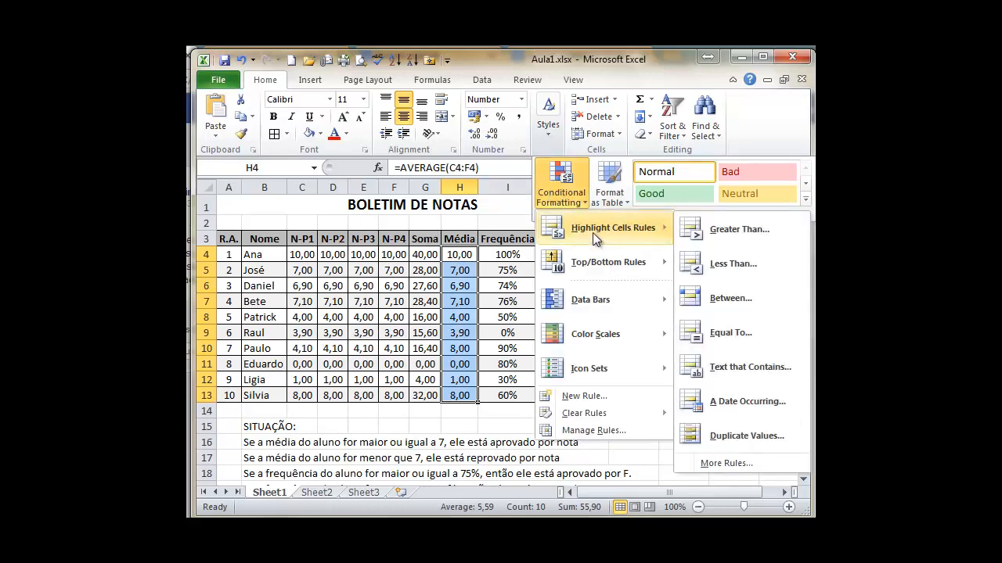
left_click(706, 461)
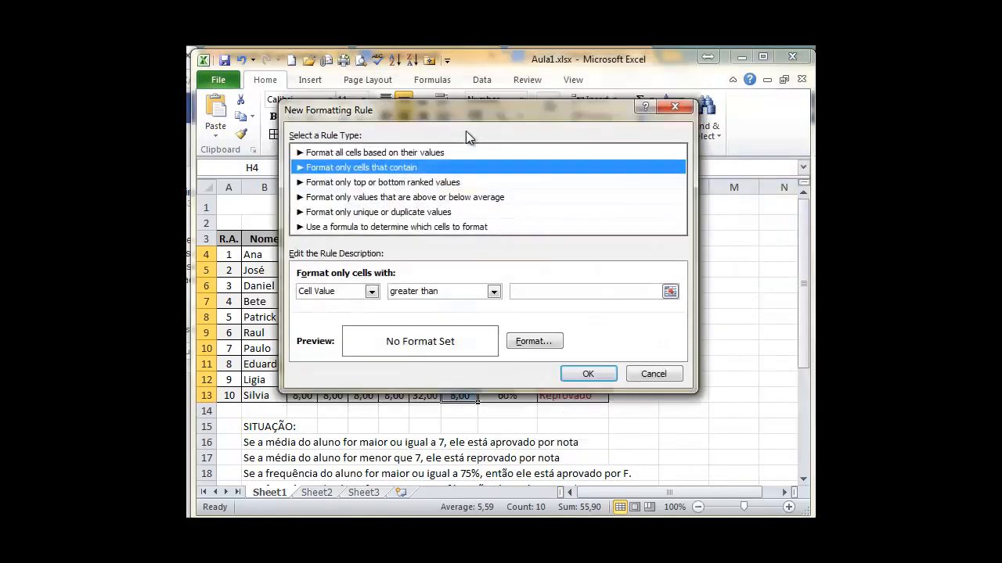
left_click(462, 294)
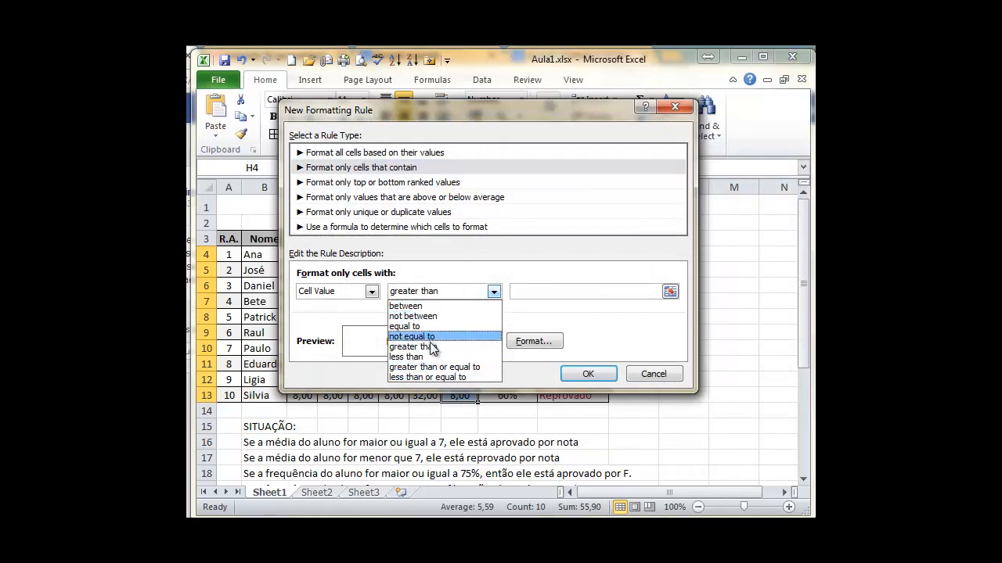
left_click(469, 368)
left_click(542, 292)
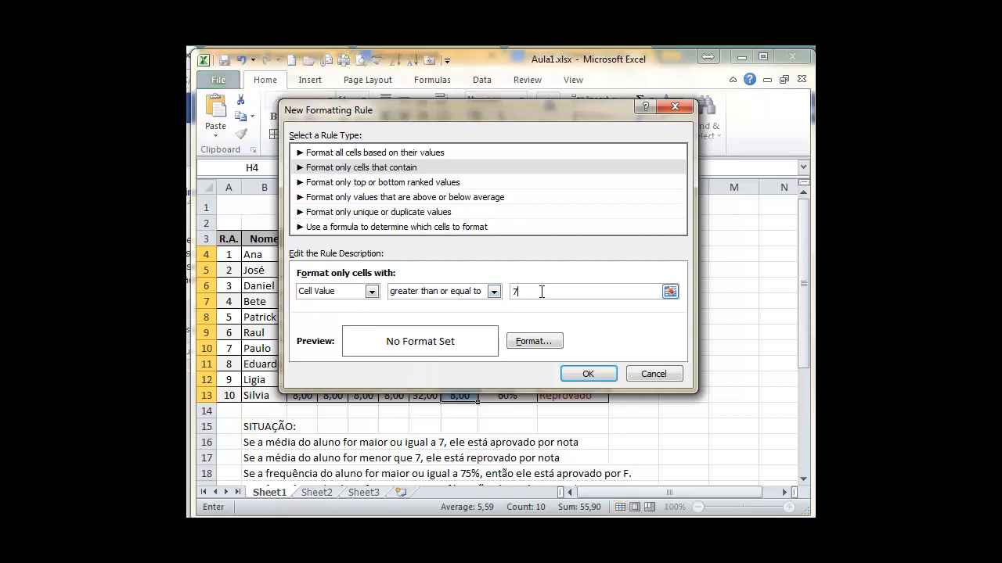
Give this Média rule the recently used blue font color and apply it
left_click(519, 345)
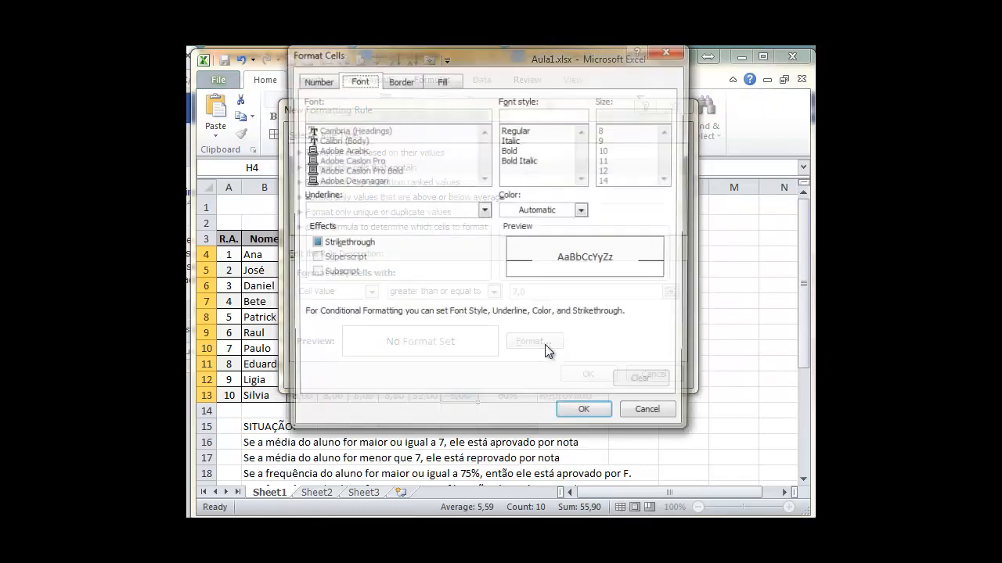
left_click(560, 211)
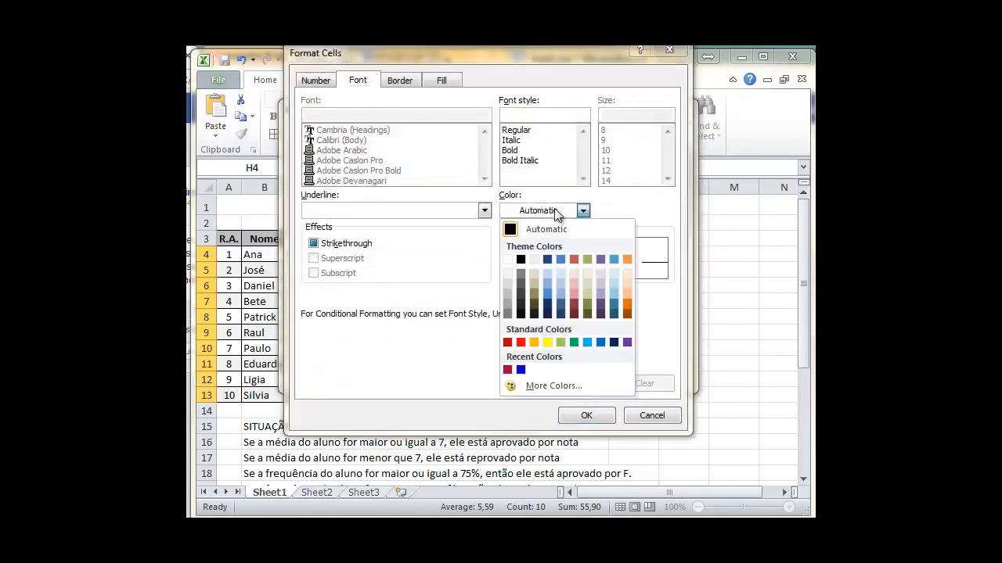
left_click(520, 371)
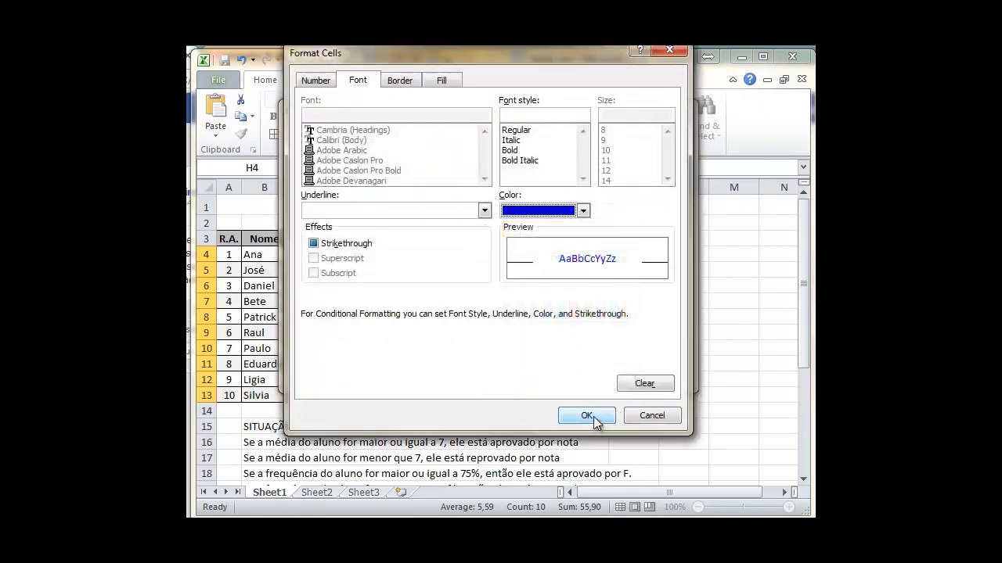
left_click(586, 416)
left_click(587, 374)
left_click(666, 317)
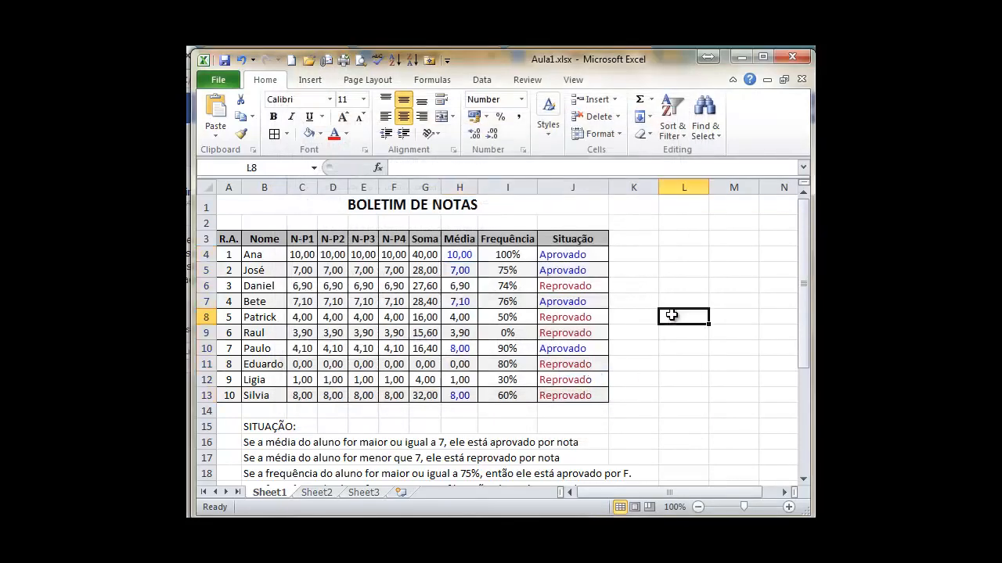
Add a second conditional formatting rule to the Média cells H4:H13 with the condition Cell Value less than 7,0
left_click_drag(468, 257, 460, 396)
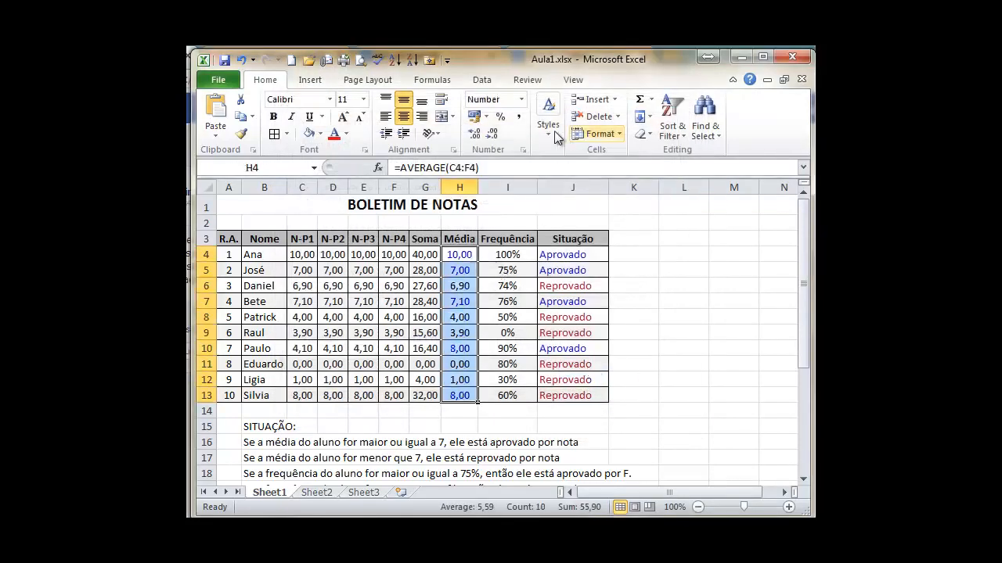
left_click(562, 179)
mouse_move(590, 224)
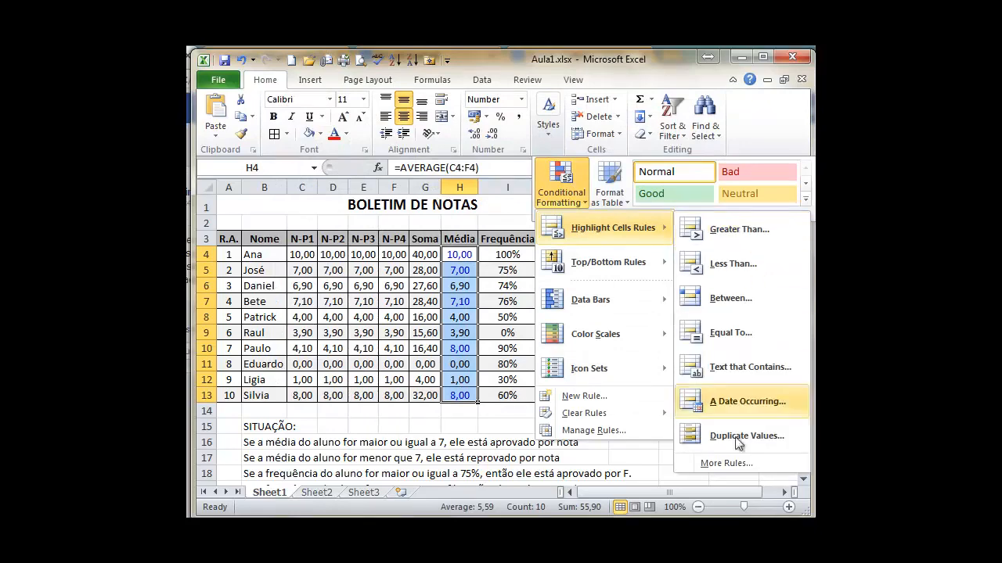
left_click(735, 459)
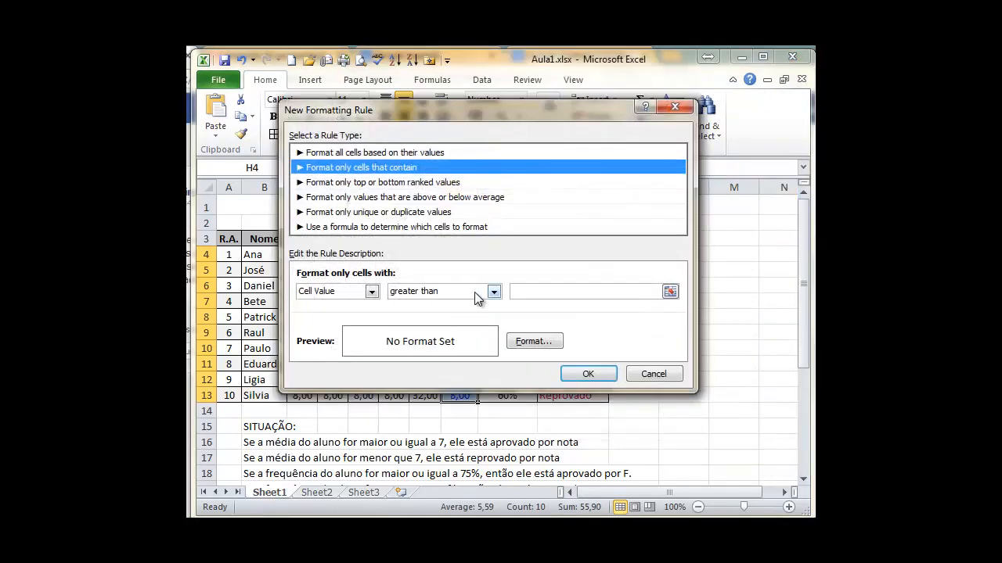
left_click(476, 296)
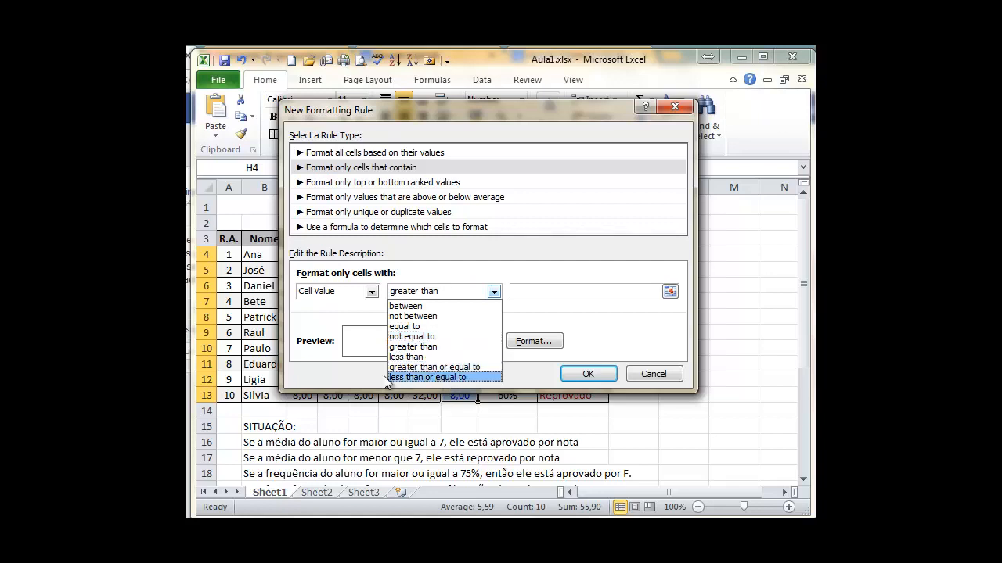
left_click(434, 357)
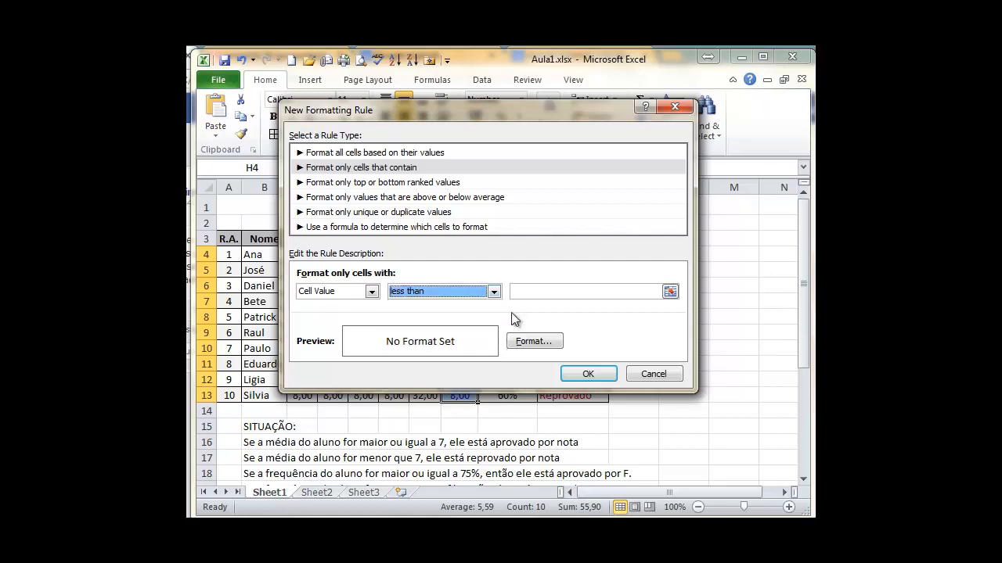
left_click(514, 291)
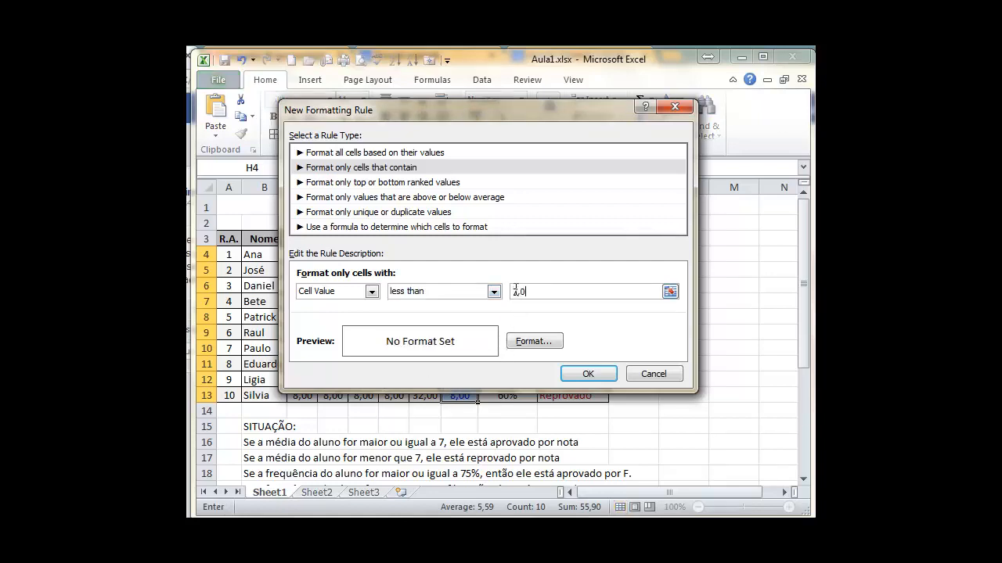
Give the less-than rule the recently used dark red font color and apply it to the Média cells
left_click(532, 342)
left_click(540, 211)
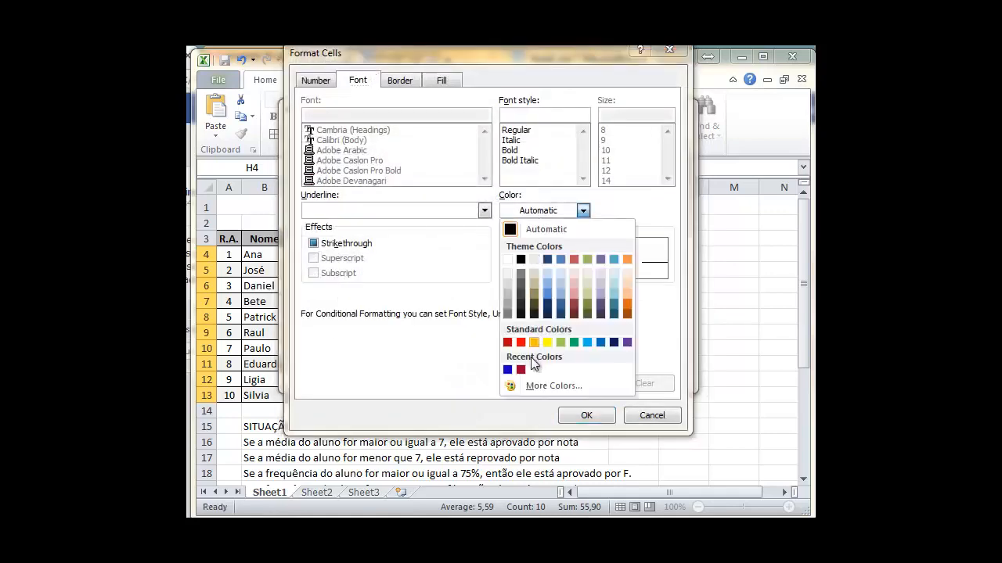
left_click(520, 371)
left_click(588, 417)
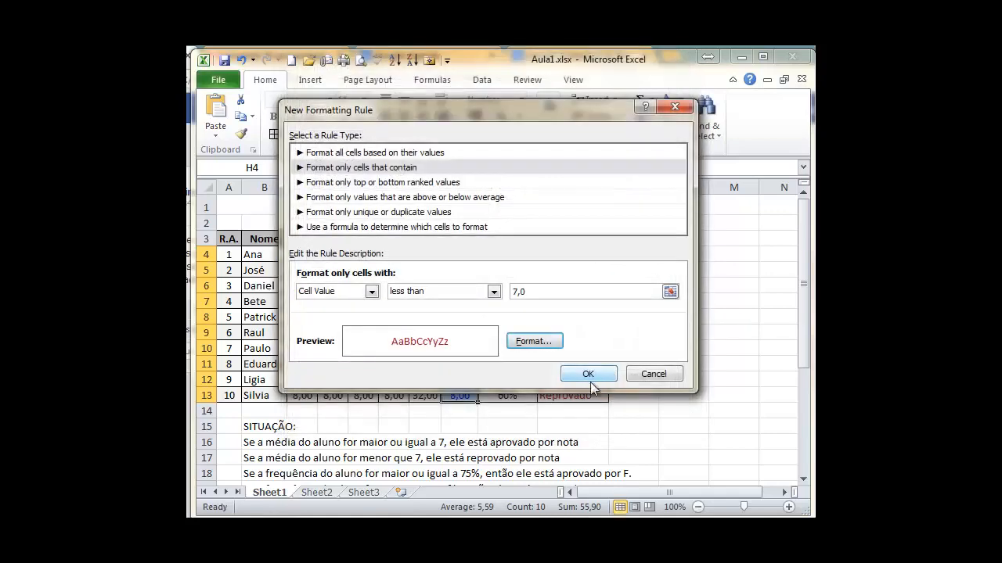
left_click(586, 371)
left_click(673, 271)
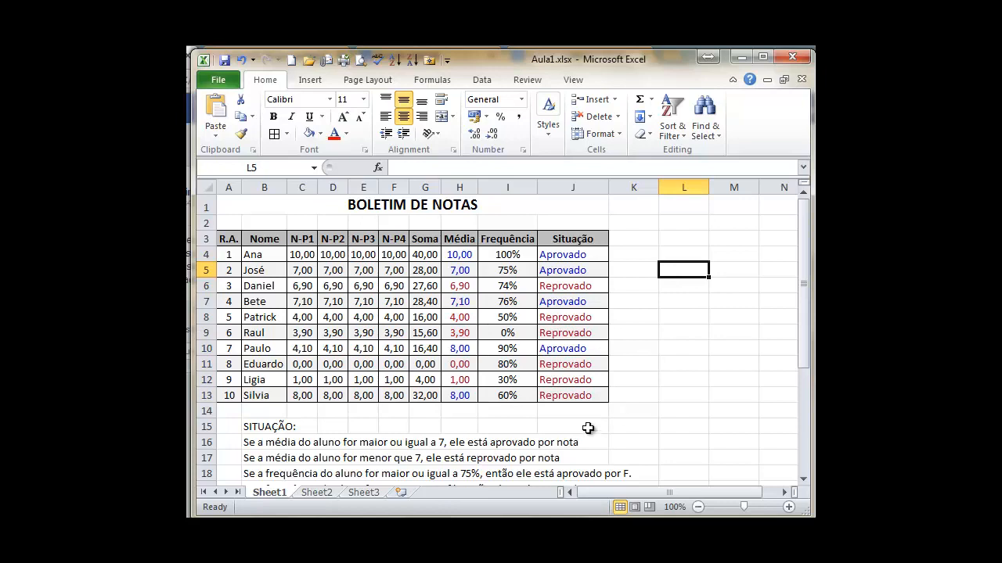
Create a new conditional formatting rule for the Frequência cells I4:I13 with the condition Cell Value greater than or equal to 75%
left_click_drag(510, 256, 507, 395)
left_click(547, 125)
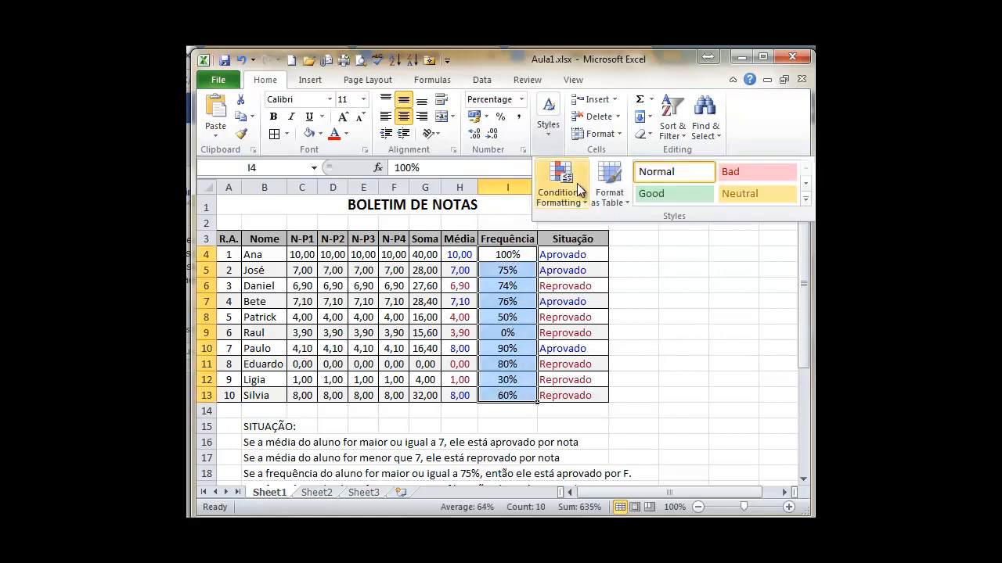
left_click(575, 187)
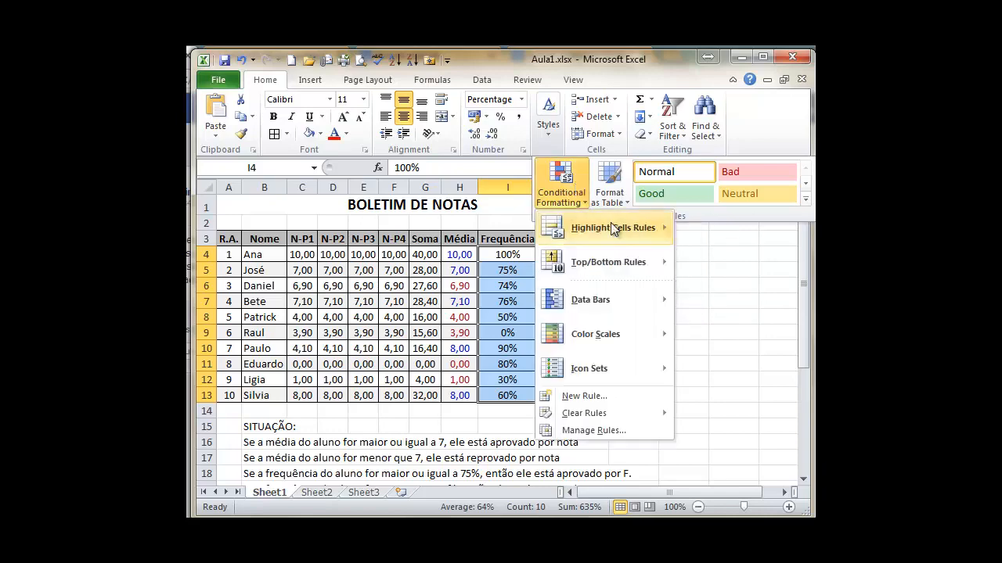
mouse_move(611, 225)
left_click(726, 464)
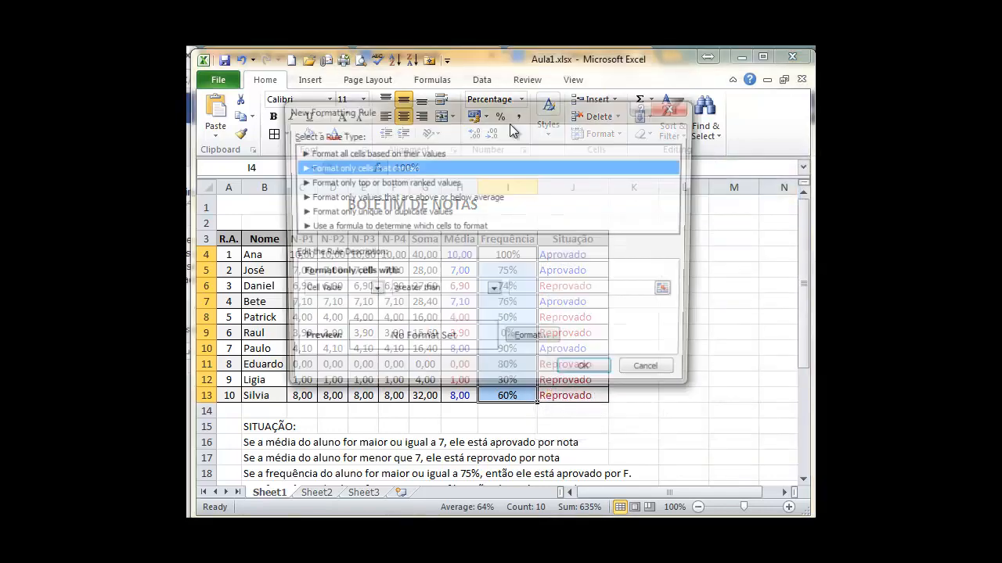
left_click(483, 290)
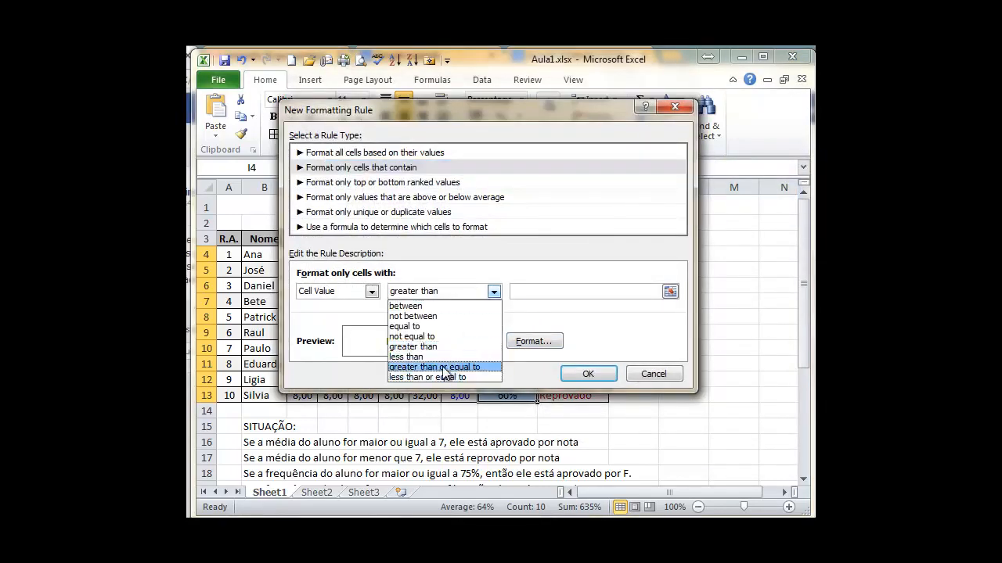
left_click(439, 364)
left_click(528, 288)
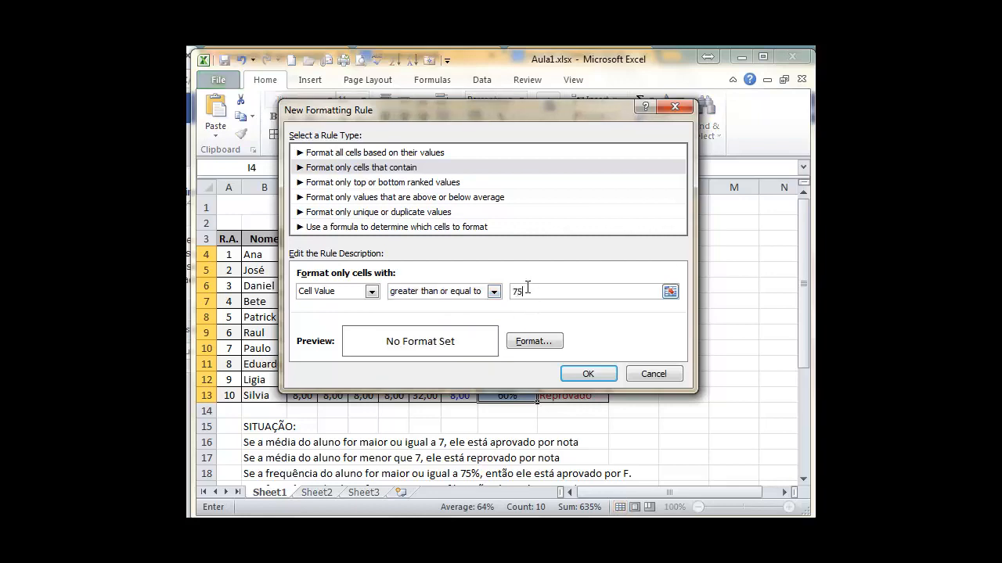
Give this Frequência rule the recently used blue font color and apply it
left_click(514, 343)
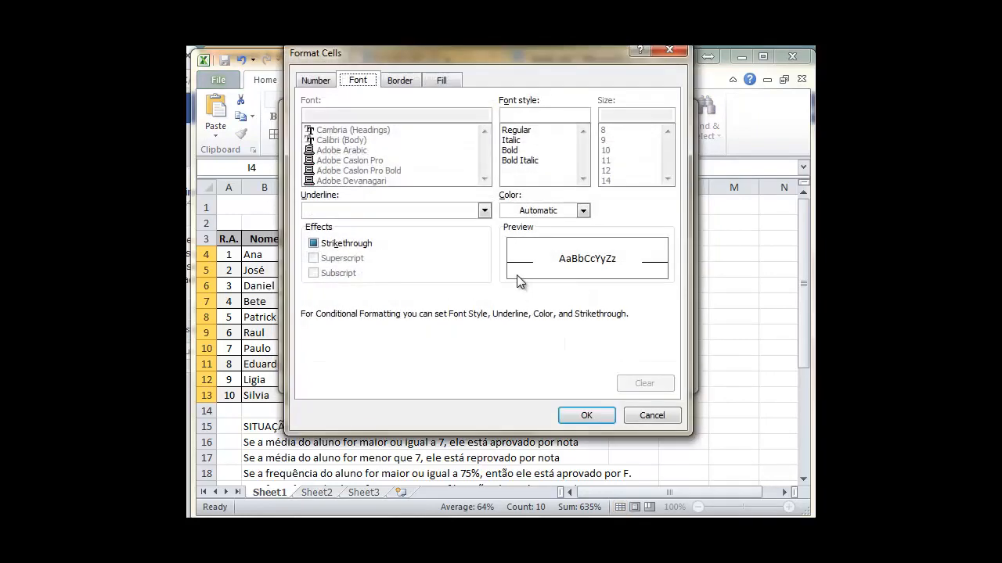
left_click(522, 213)
left_click(519, 367)
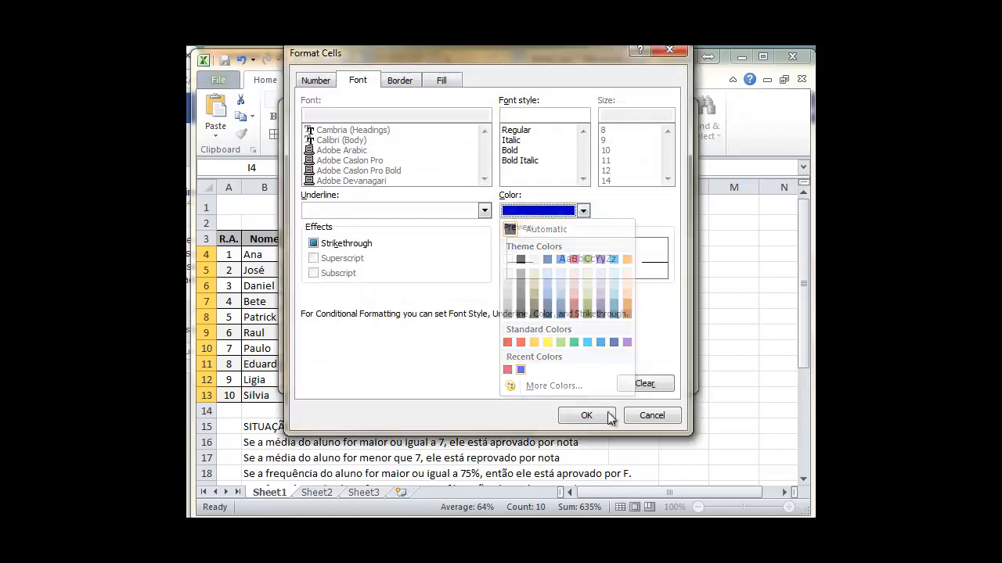
left_click(586, 417)
left_click(592, 375)
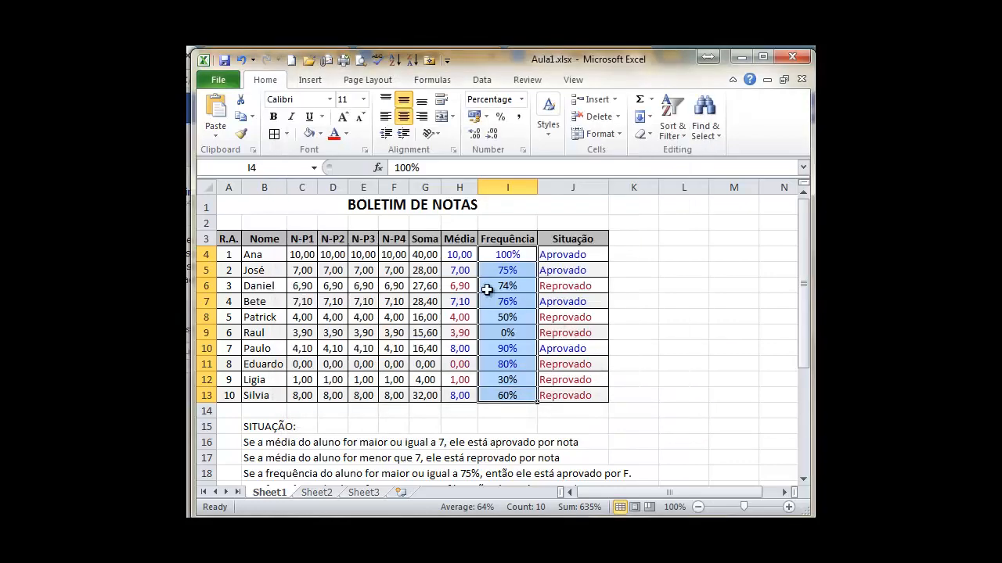
Add a second conditional formatting rule to the Frequência cells I4:I13 with the condition Cell Value less than 75%
left_click(550, 123)
left_click(559, 202)
mouse_move(626, 226)
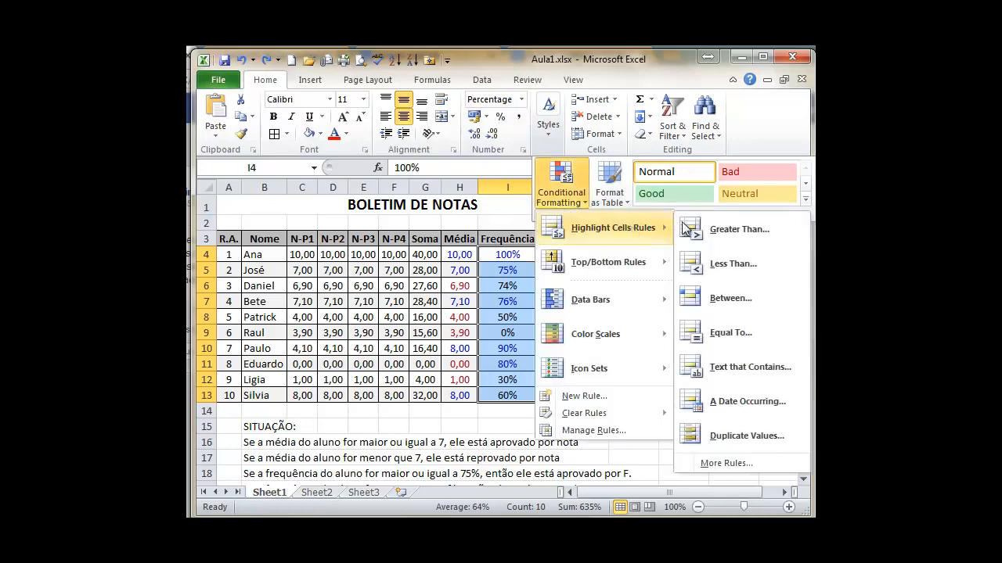
left_click(740, 462)
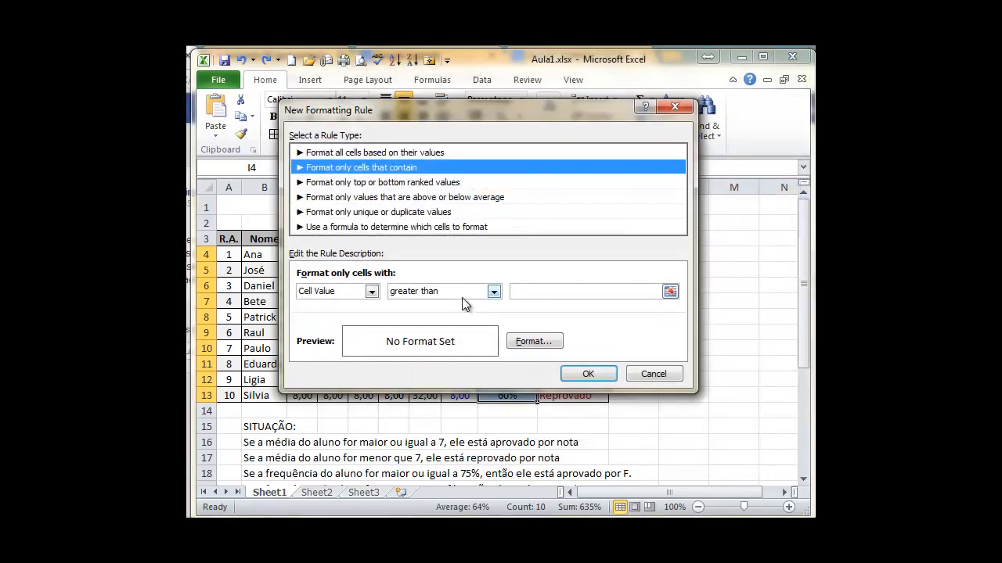
left_click(470, 291)
left_click(456, 358)
left_click(528, 291)
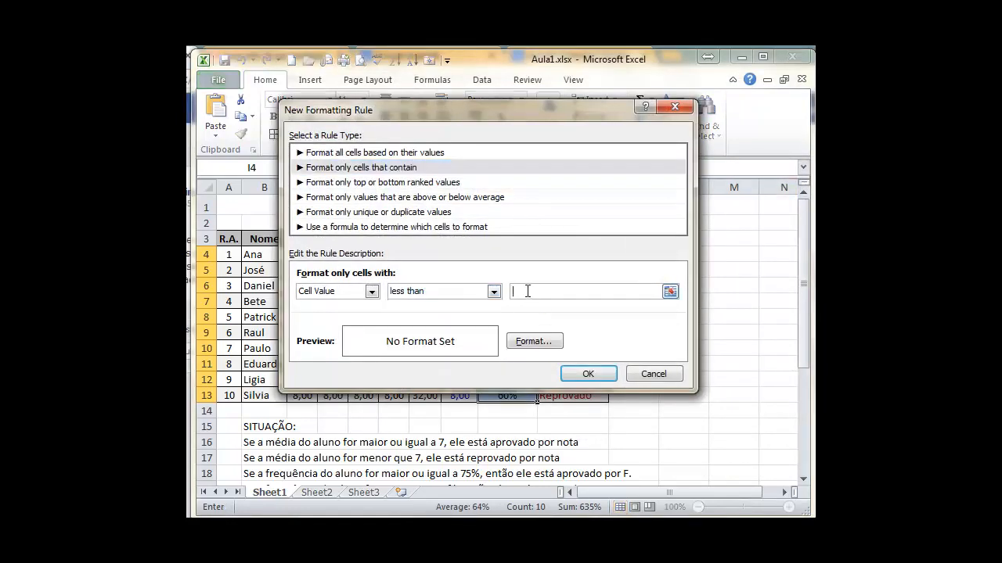
Give the less-than rule the recently used dark red font color and apply it to the Frequência cells
left_click(535, 342)
left_click(547, 210)
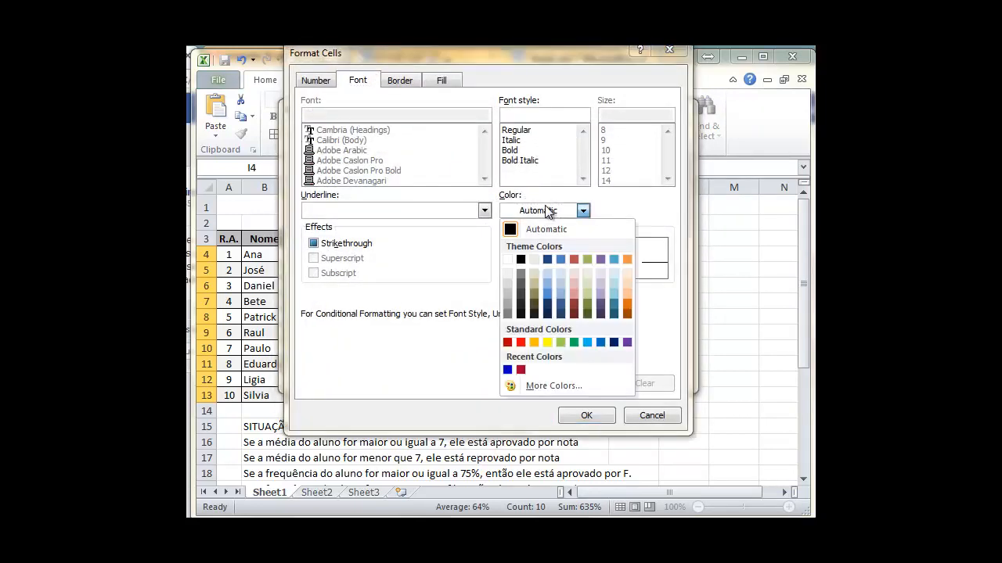
left_click(520, 369)
left_click(586, 415)
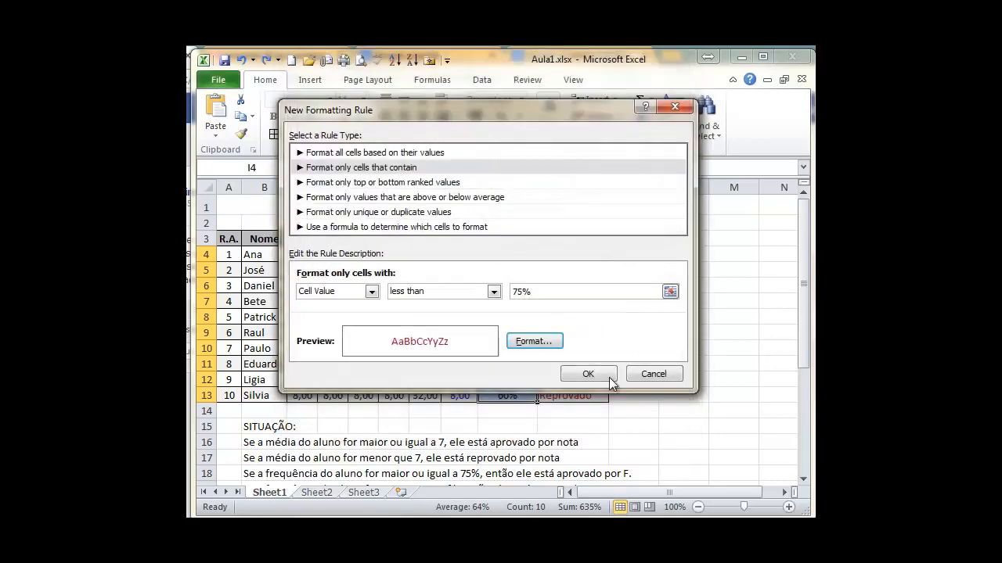
left_click(588, 374)
left_click(671, 286)
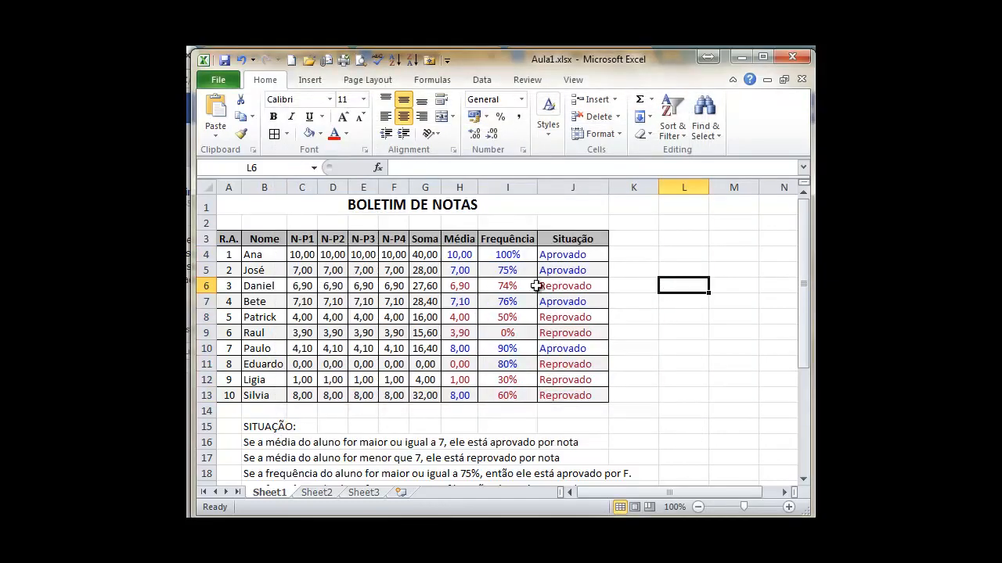
left_click_drag(459, 253, 568, 392)
left_click(651, 316)
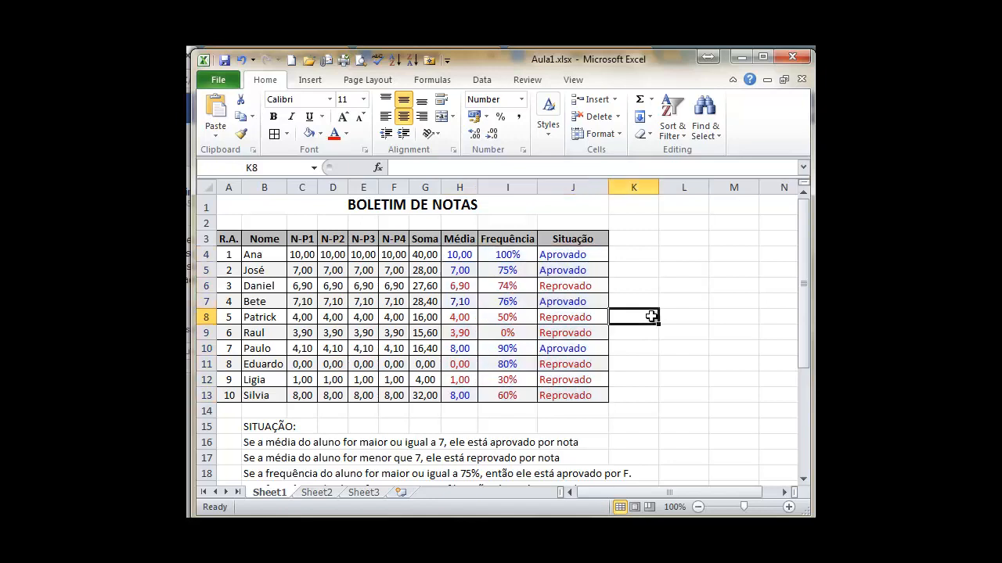
Autofit the width of the Situação column J and center the text in cells J4:J13
double_click(605, 187)
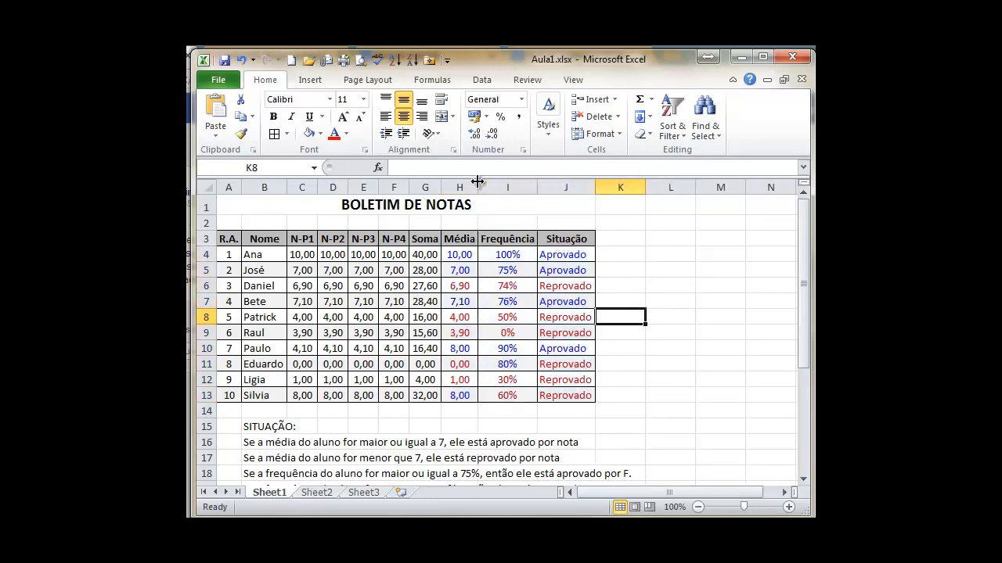
left_click_drag(565, 255, 571, 395)
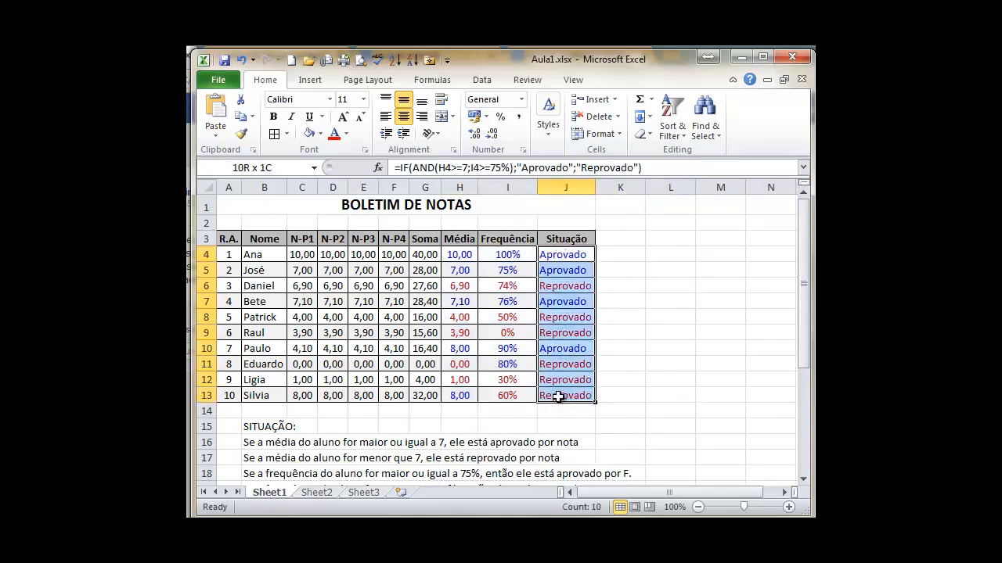
left_click(404, 116)
left_click(670, 316)
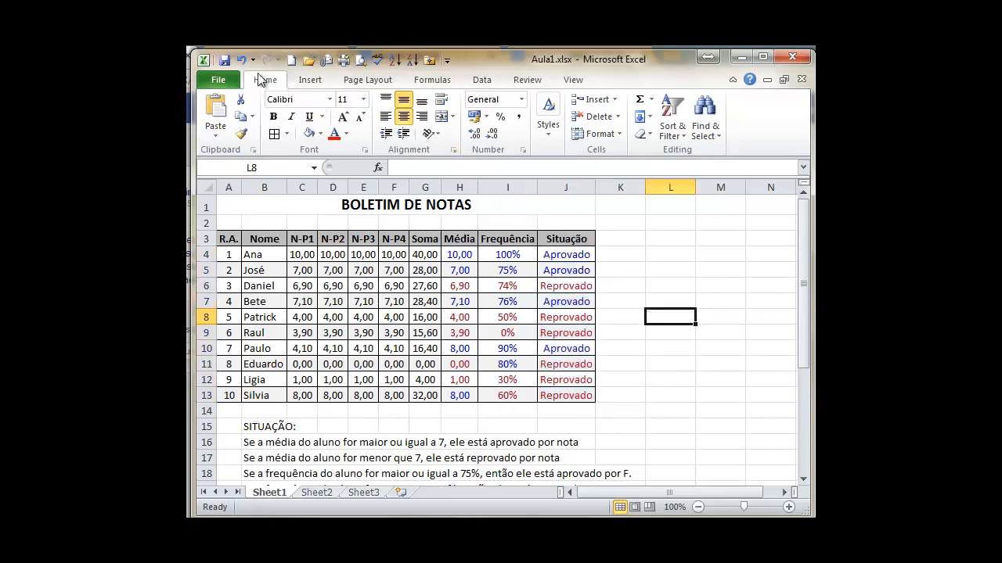
left_click(651, 374)
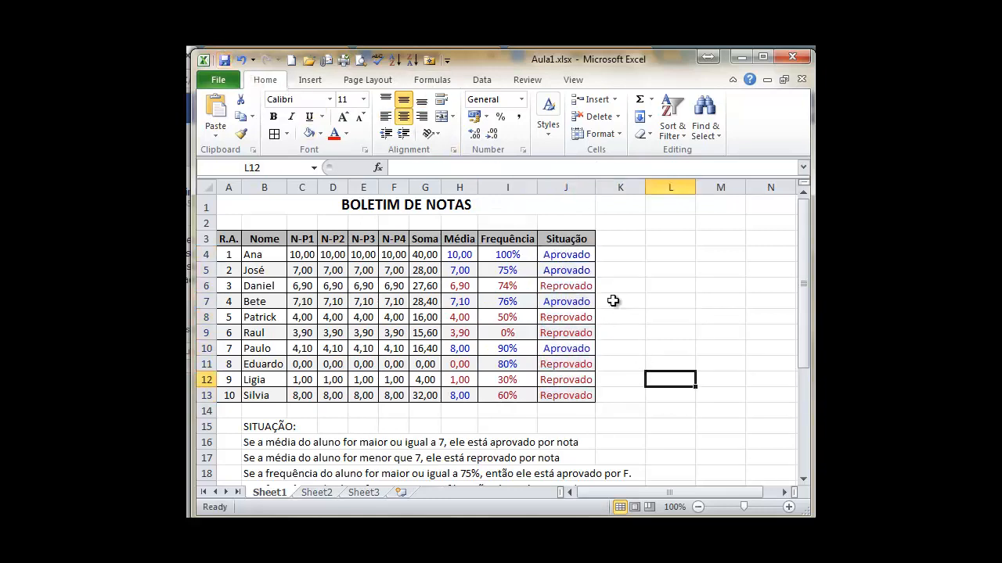
left_click(560, 252)
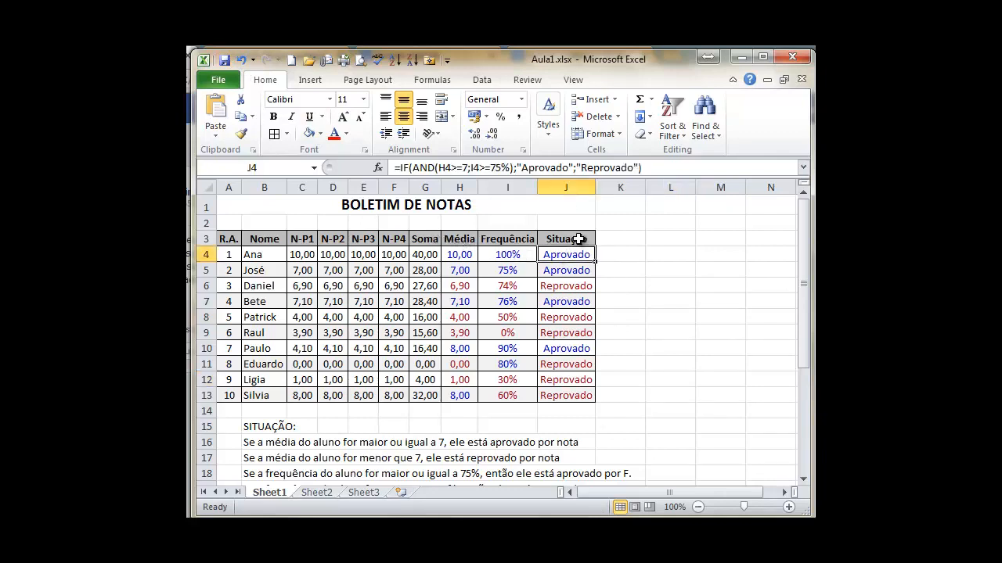
left_click(577, 239)
left_click(670, 302)
Clear the SITUAÇÃO notes and the criteria table beneath the grades, from row 15 downward
scroll(387, 276, "down", 5)
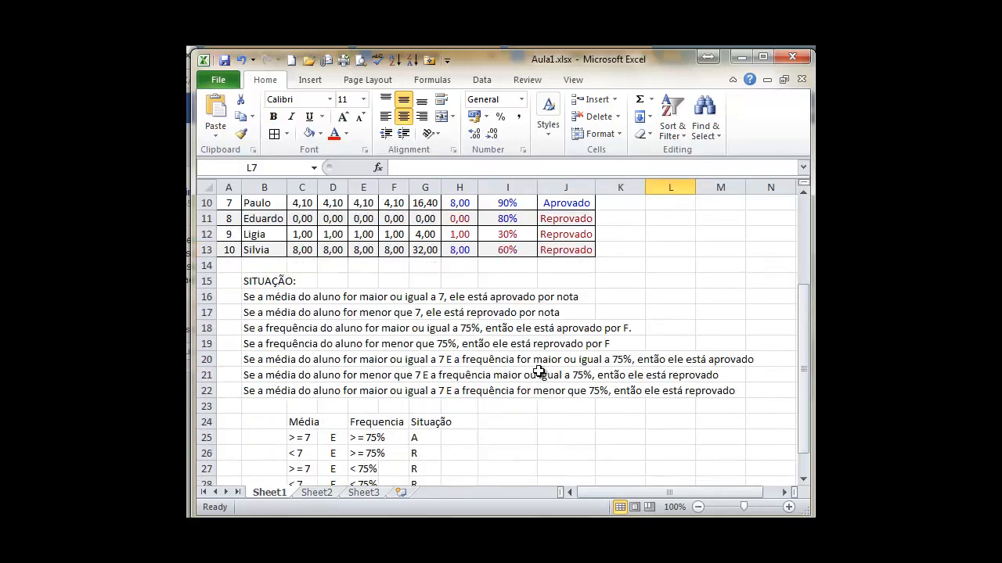
scroll(405, 369, "up", 2)
left_click_drag(224, 278, 592, 485)
key("Delete")
scroll(580, 369, "up", 4)
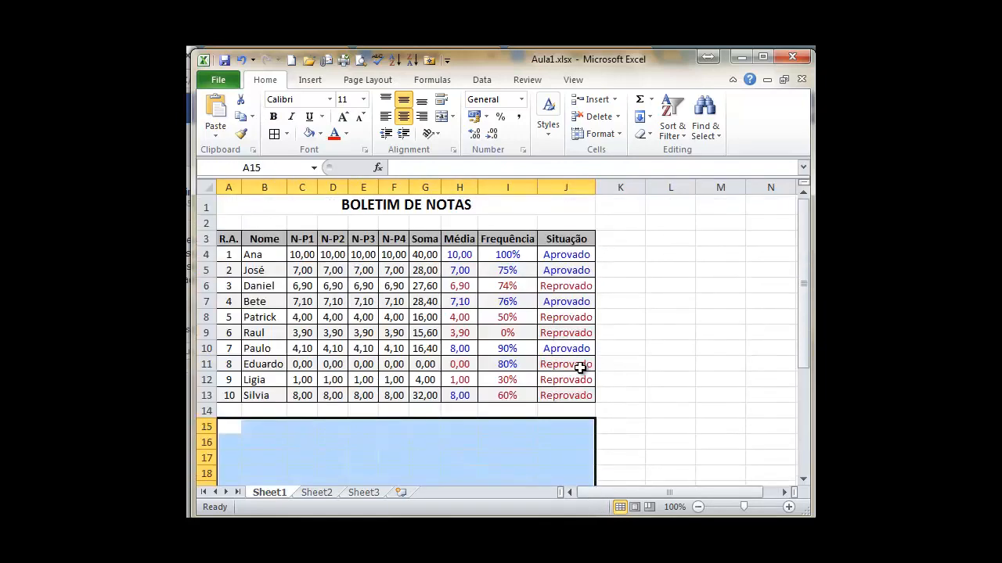
left_click(713, 277)
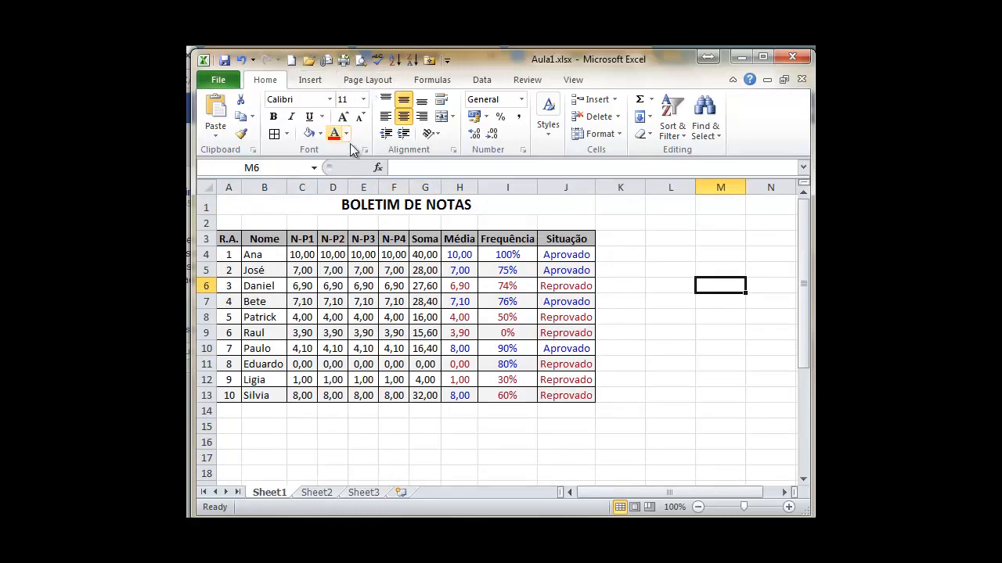
Open the page setup options, try Landscape orientation, and set the orientation back to Portrait
left_click(368, 81)
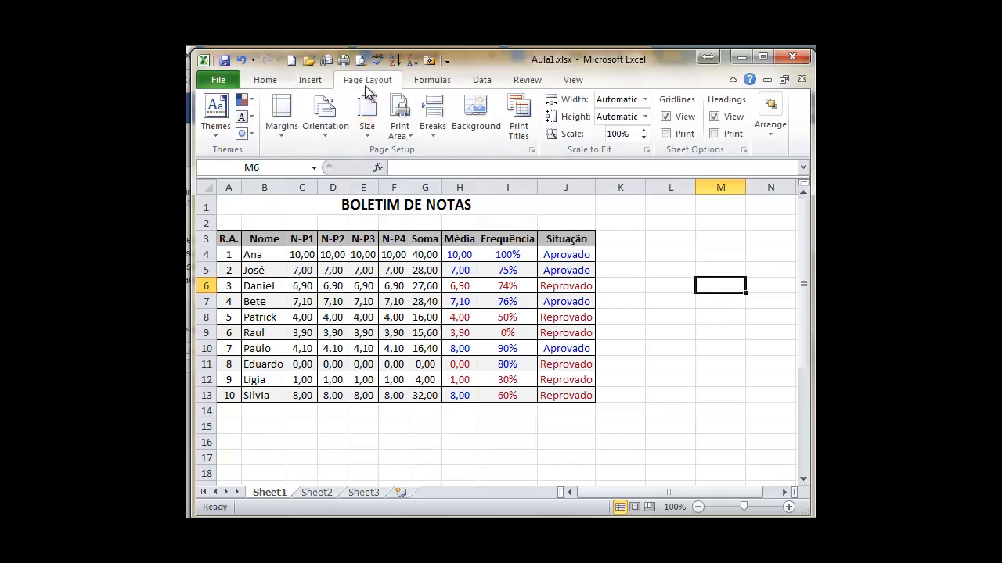
left_click(531, 150)
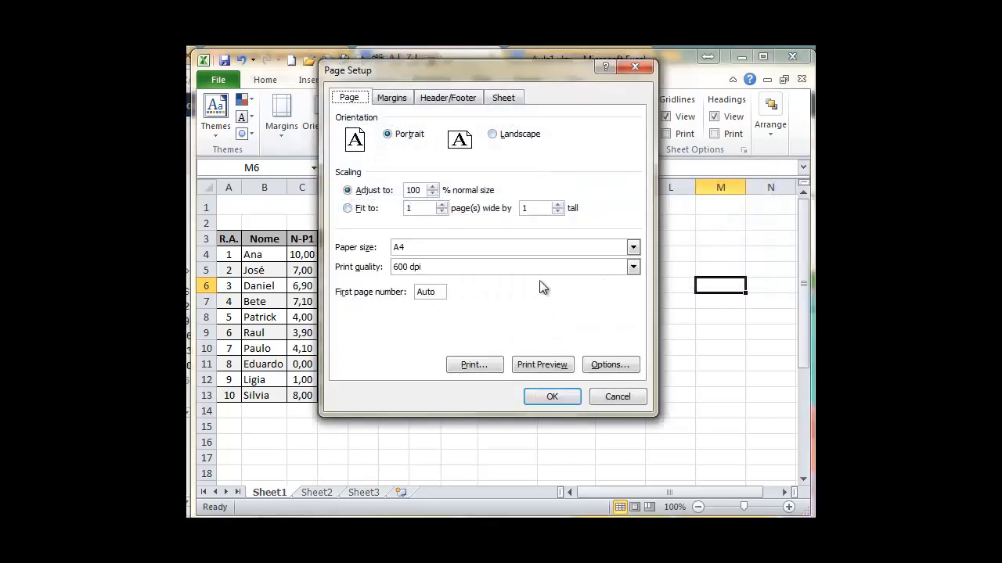
left_click(401, 140)
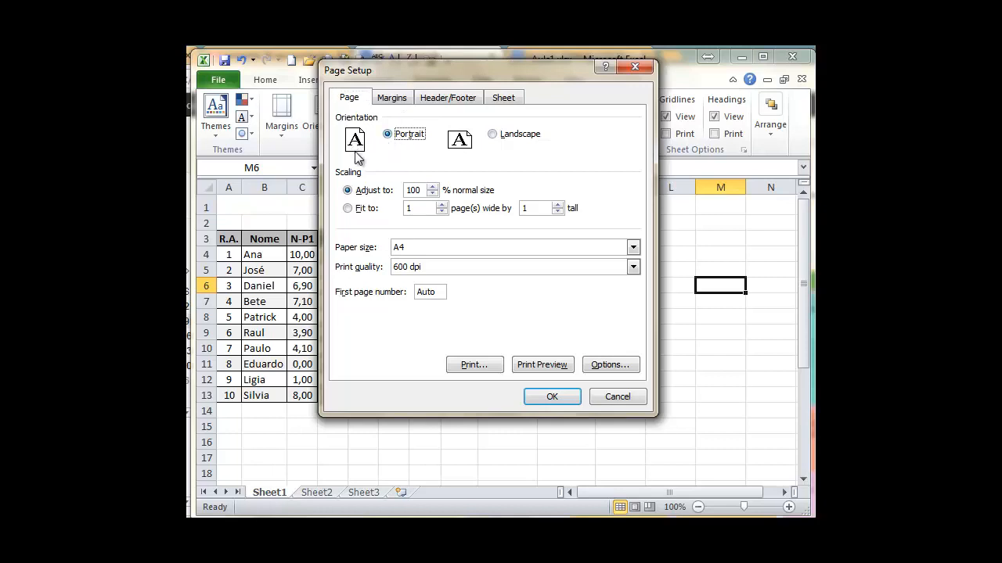
left_click(525, 141)
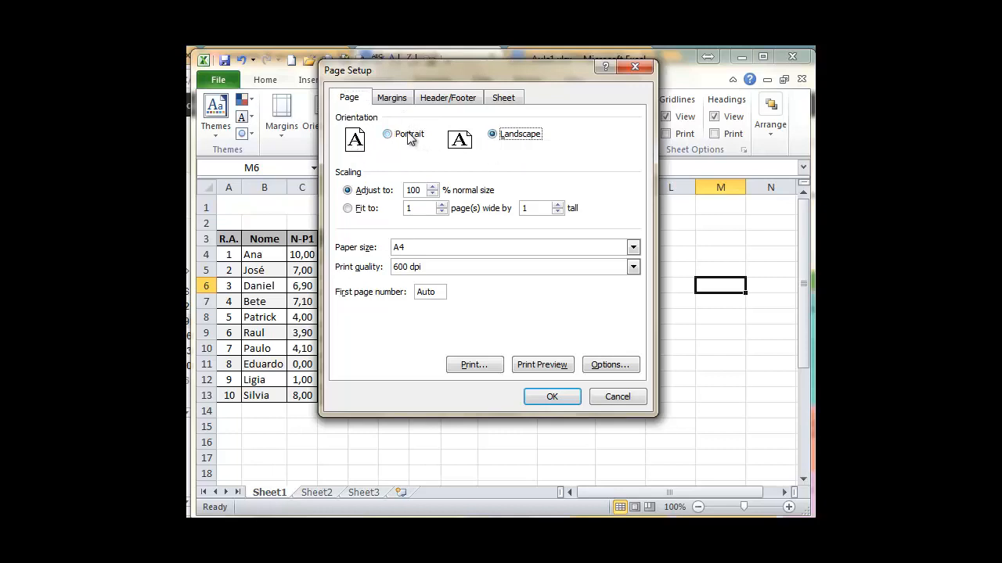
left_click(410, 140)
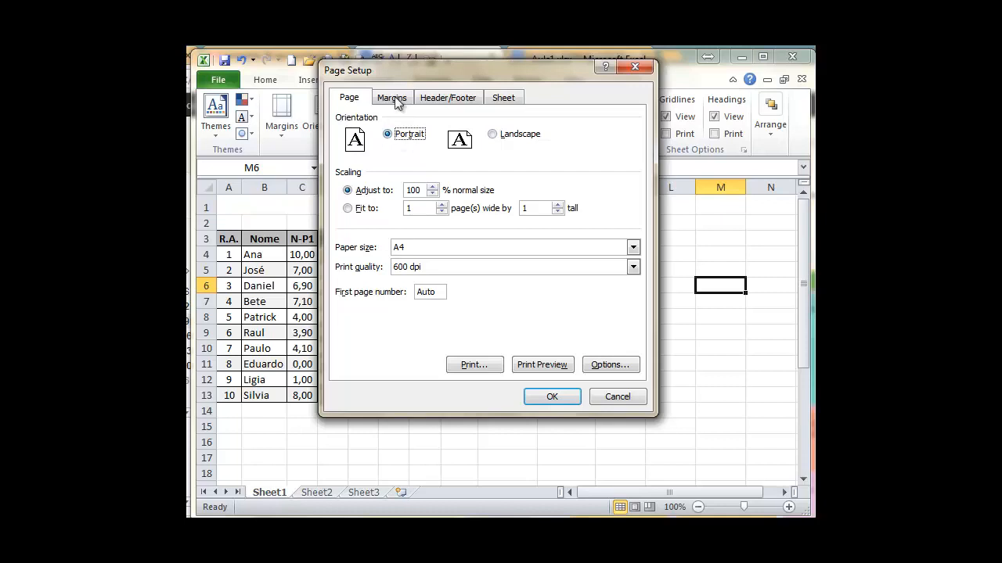
Set the top, bottom, left and right page margins to 1,5
left_click(392, 99)
key("Tab")
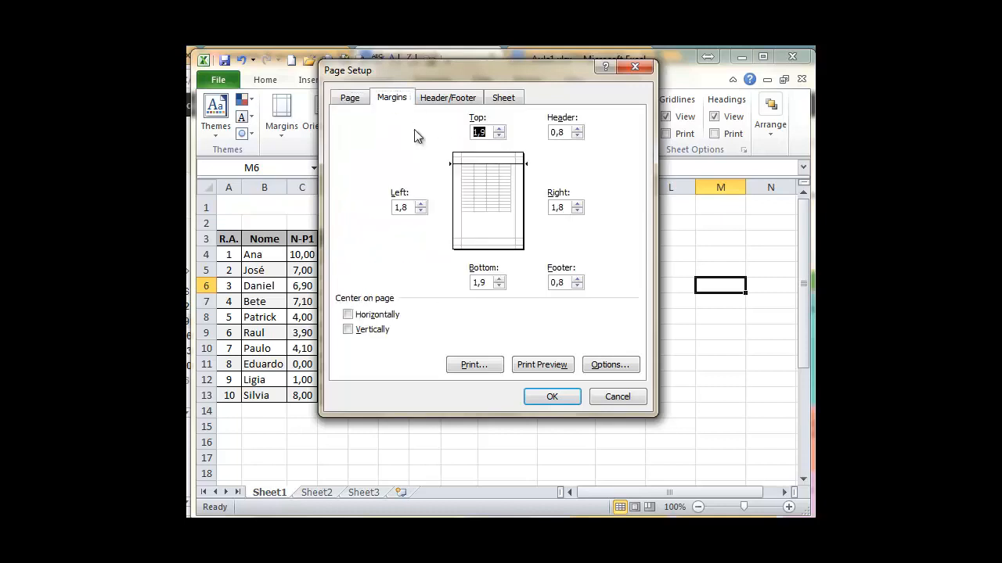
type("1,5")
key("Tab")
type("1,5")
key("Tab")
type("1,5")
key("Tab")
type("1,5")
Center the sheet horizontally on the page, leave vertical centering off after trying it, and apply the page setup
left_click(362, 319)
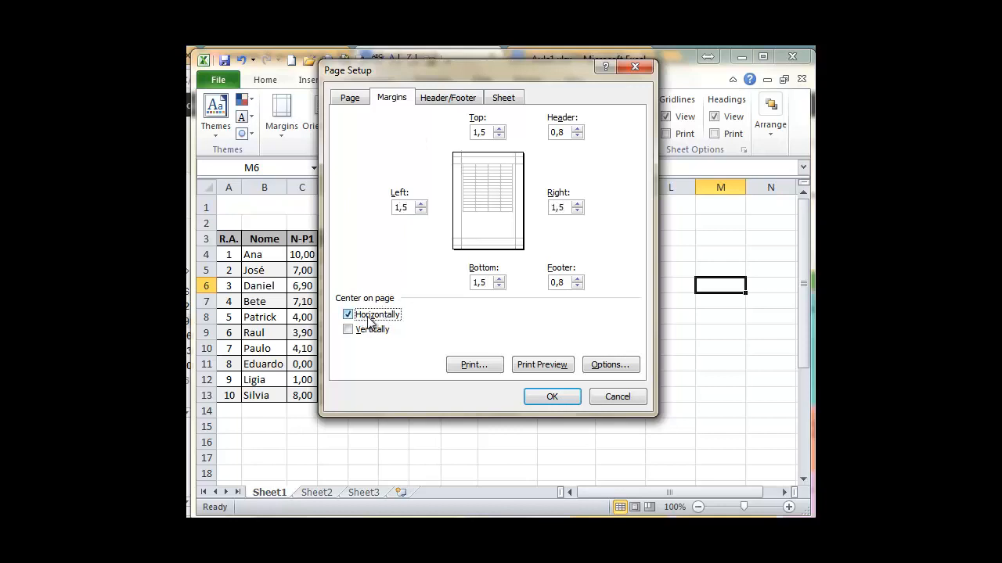
left_click(384, 320)
left_click(367, 332)
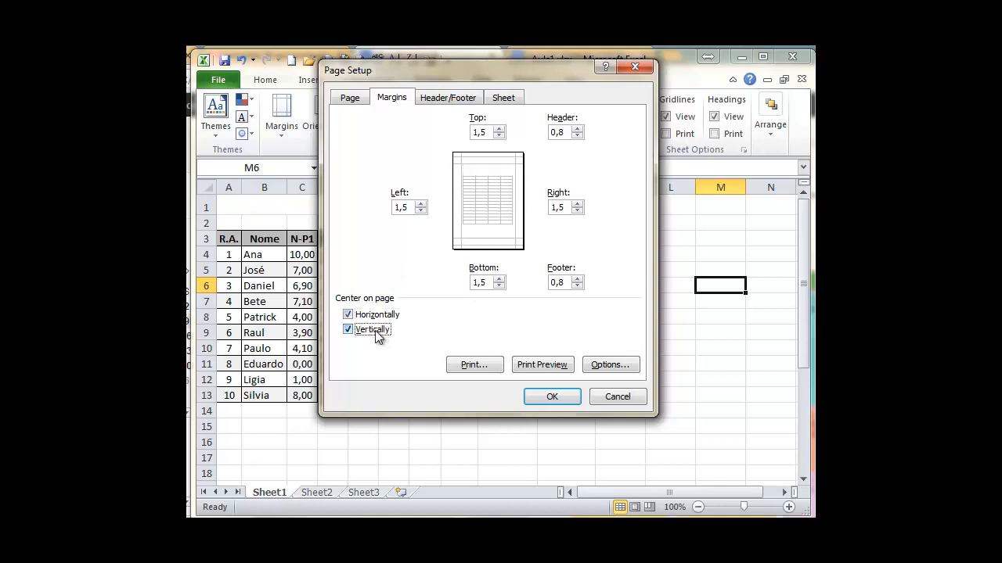
left_click(376, 331)
left_click(375, 331)
left_click(376, 332)
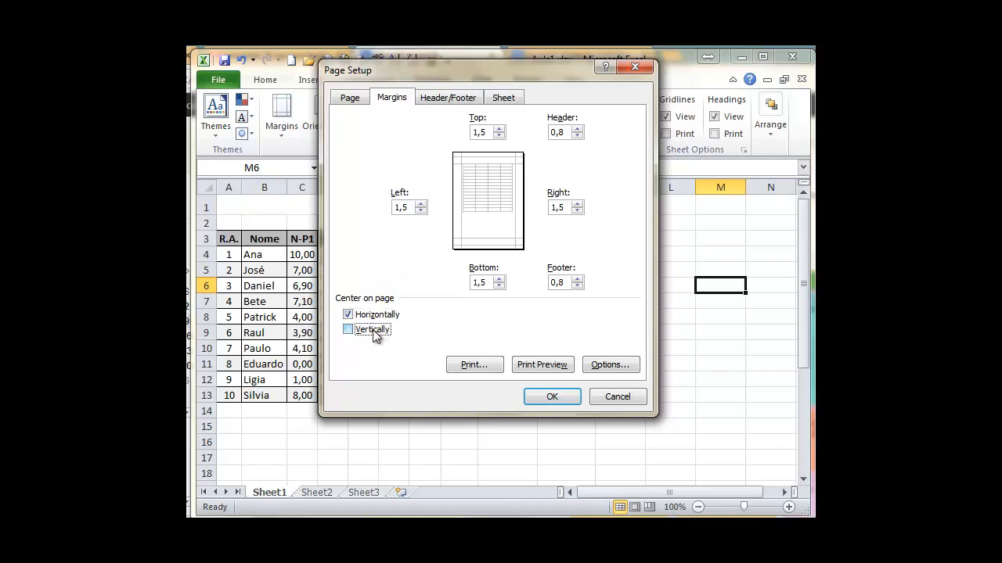
left_click(383, 316)
left_click(387, 320)
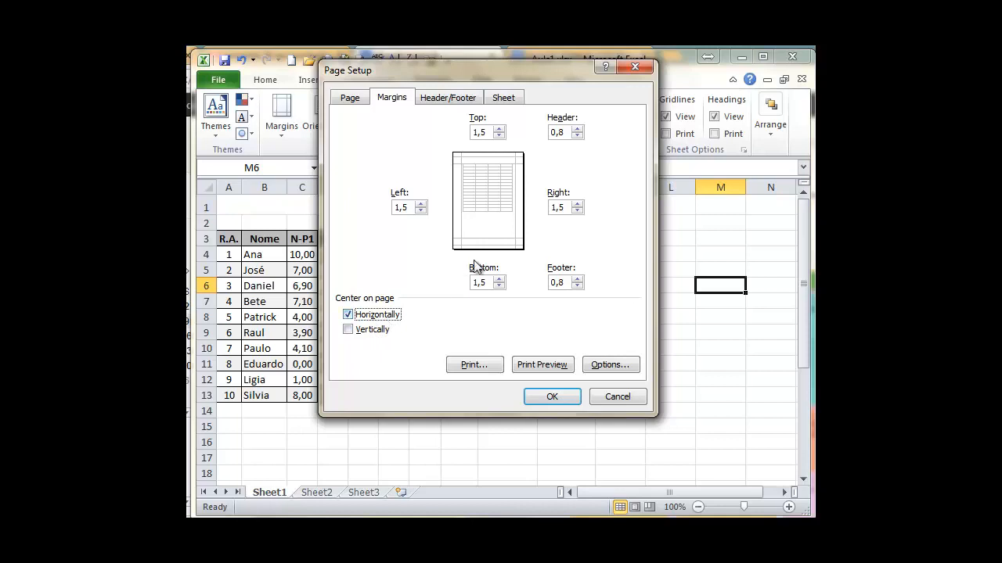
left_click(551, 396)
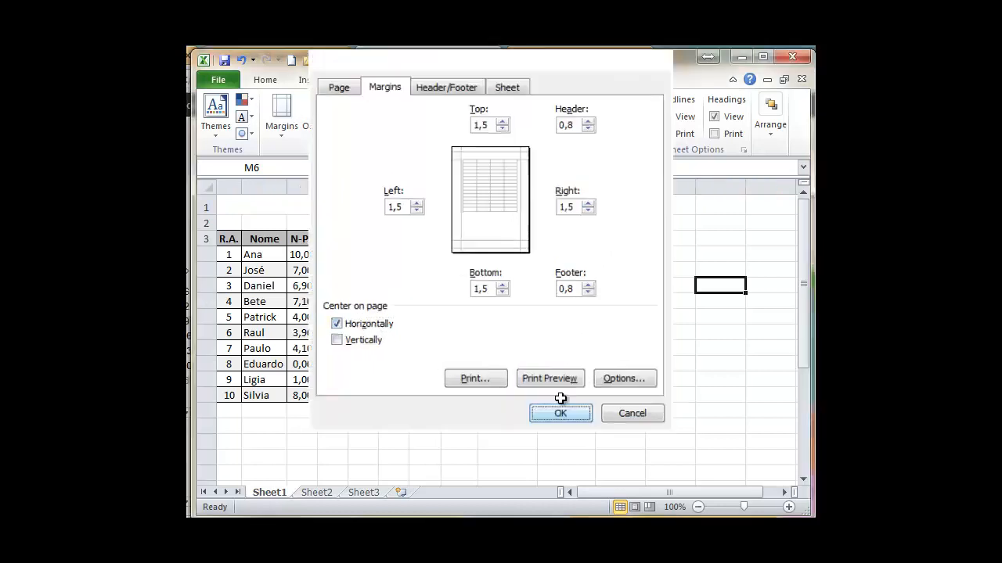
left_click(639, 316)
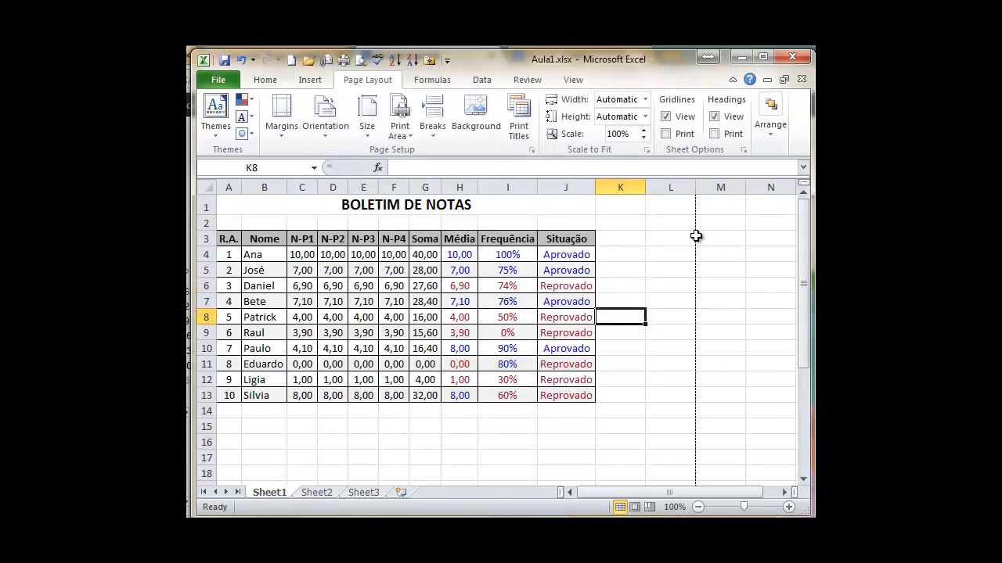
Check the page boundaries and the print preview of the grade sheet, and return to the worksheet
scroll(621, 339, "down", 15)
scroll(449, 361, "up", 5)
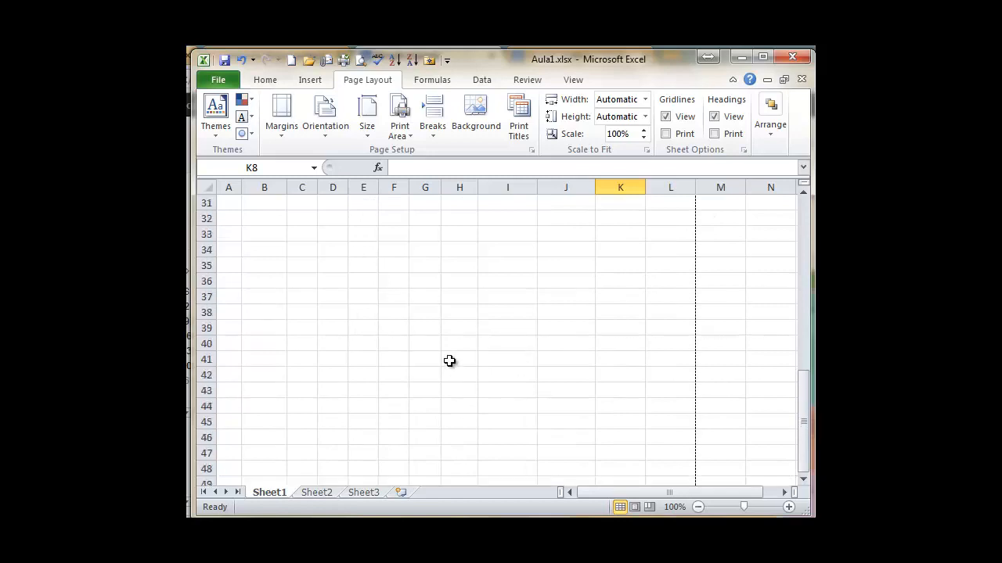
scroll(449, 361, "up", 10)
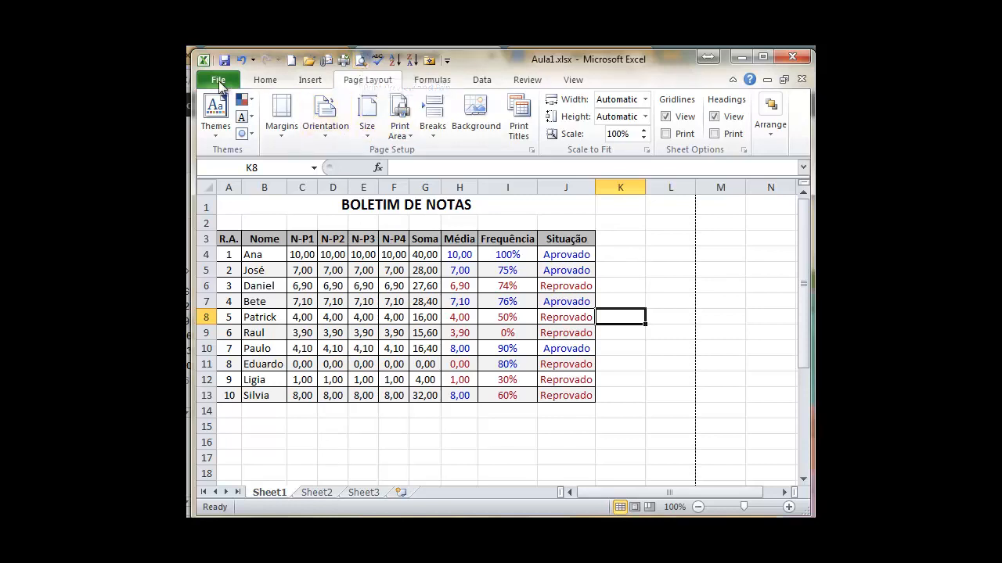
left_click(362, 62)
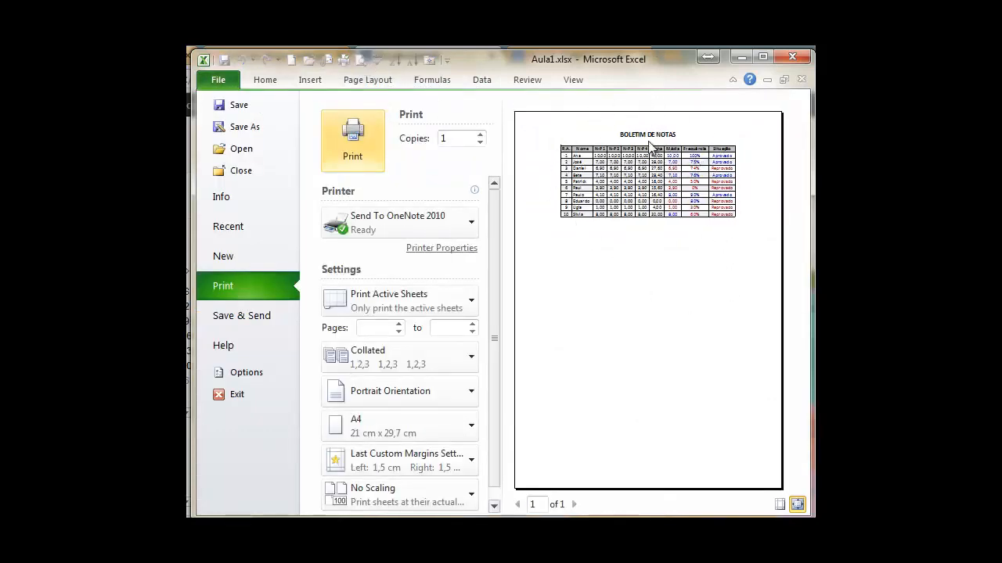
left_click(267, 81)
left_click(702, 300)
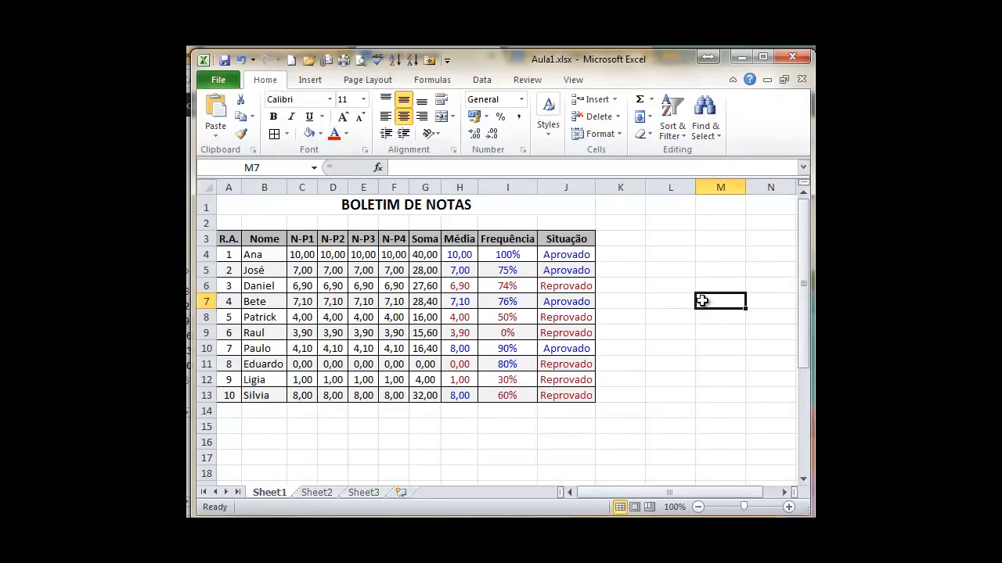
left_click(607, 352)
left_click(677, 292)
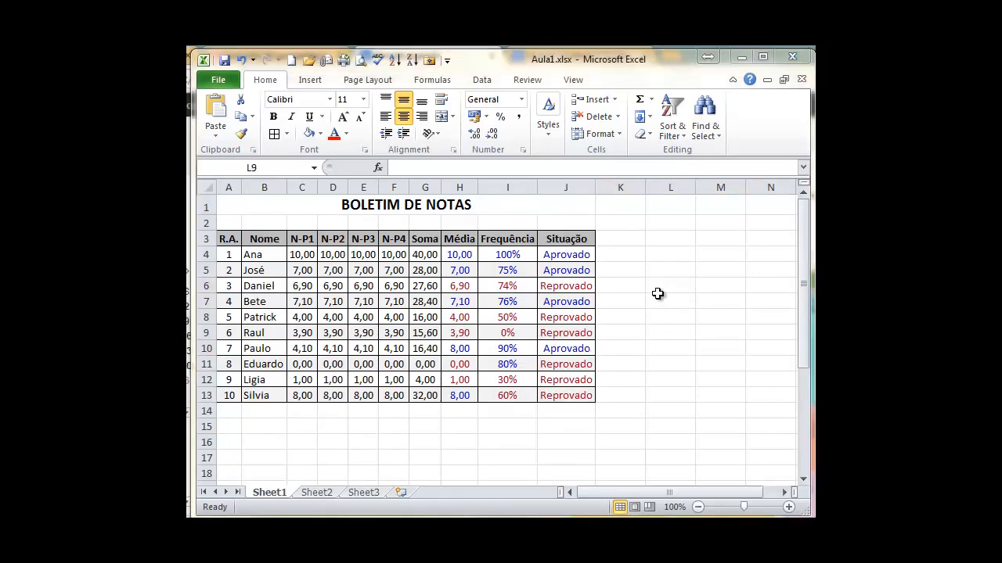
left_click(657, 294)
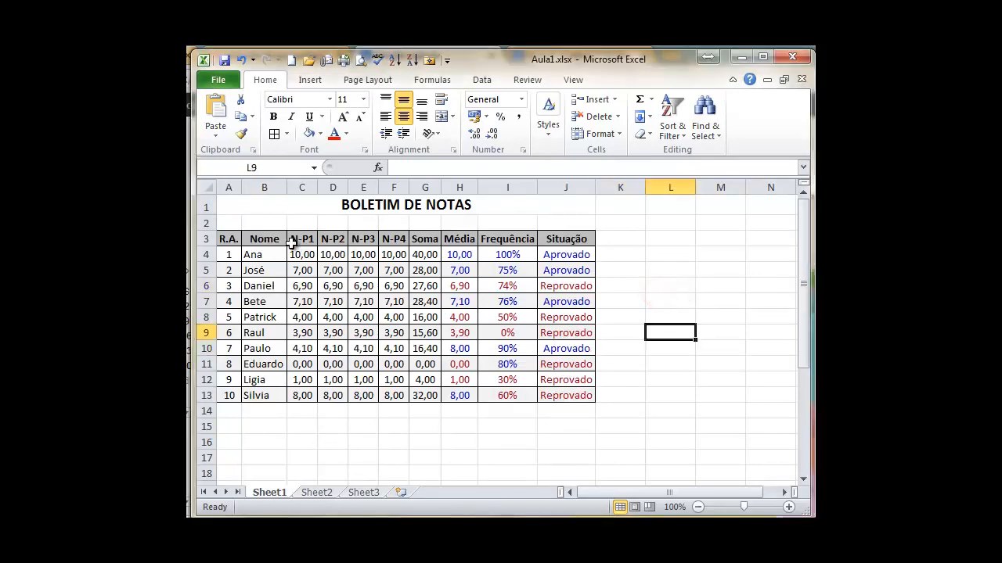
Select the Nome and Média columns with their headers, rows 3 to 13, and open the full list of chart types
left_click_drag(272, 239, 268, 395)
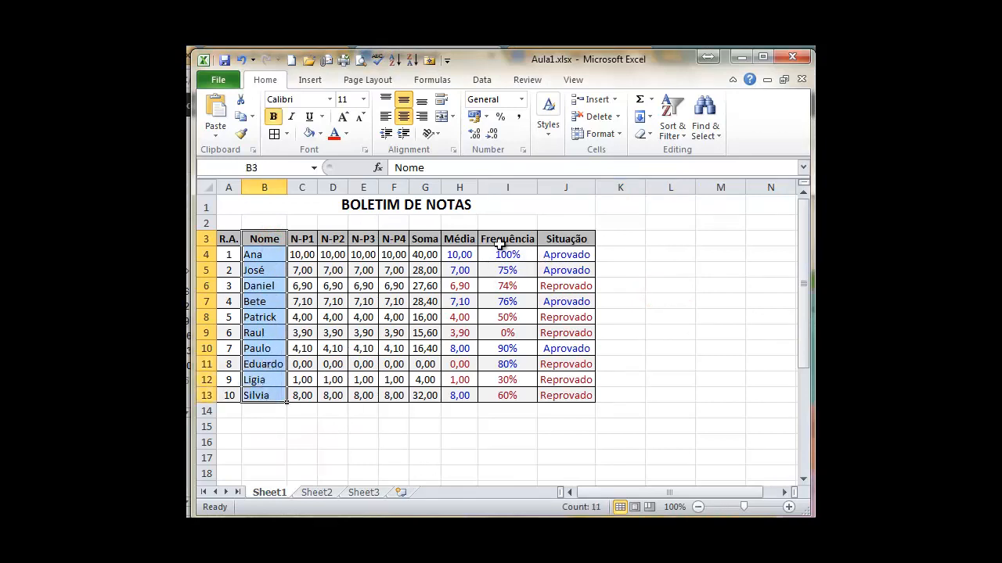
left_click_drag(461, 238, 470, 400)
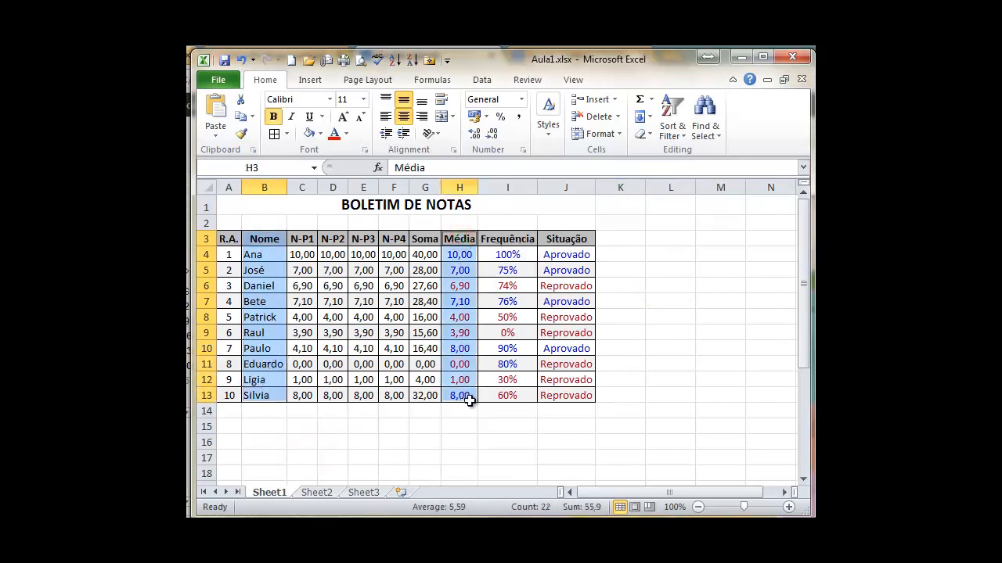
left_click(309, 79)
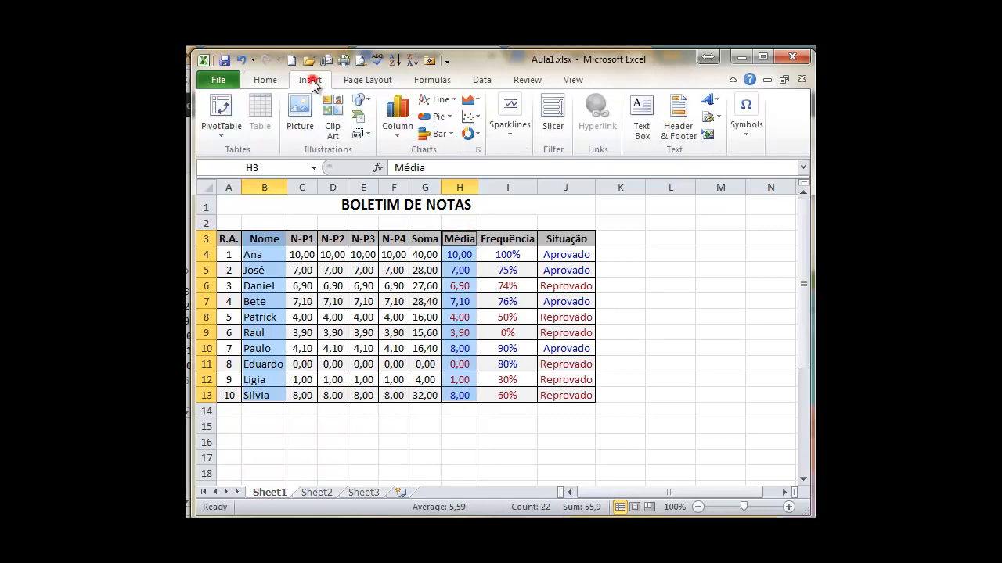
left_click(399, 130)
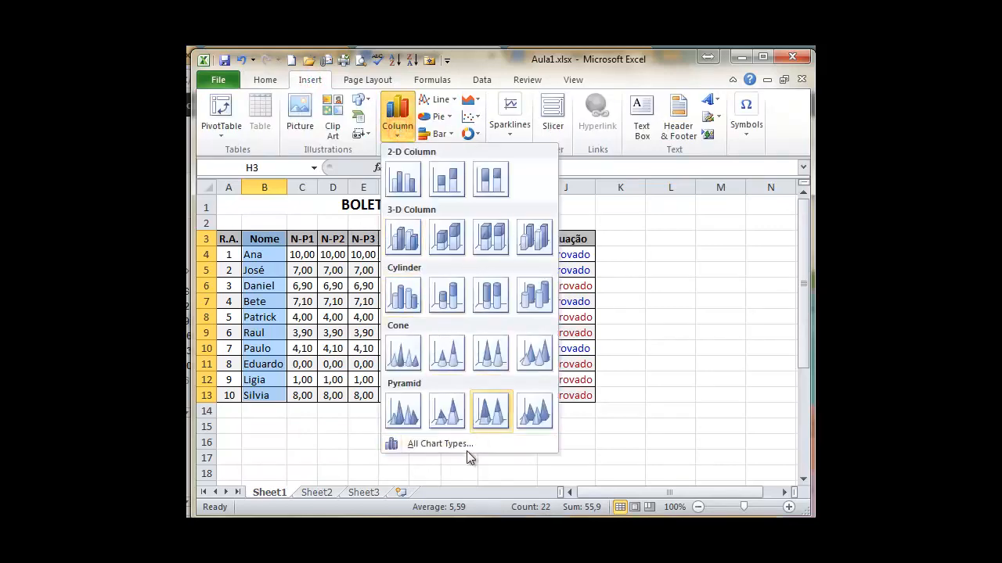
left_click(446, 444)
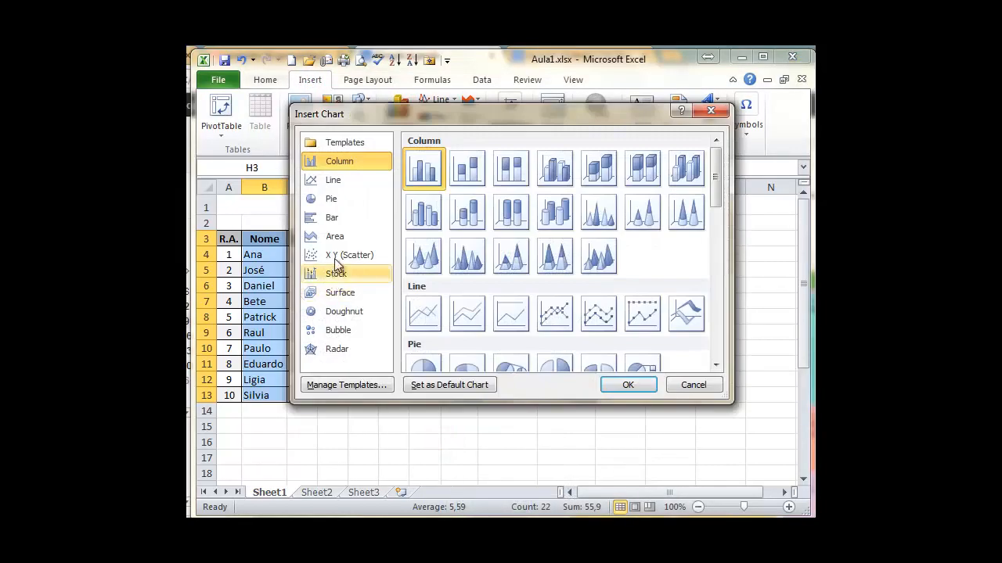
Browse the Pie, Line and Bar chart categories, and insert a 3-D clustered column chart of the averages
left_click(331, 199)
left_click(331, 184)
left_click(331, 166)
left_click(332, 177)
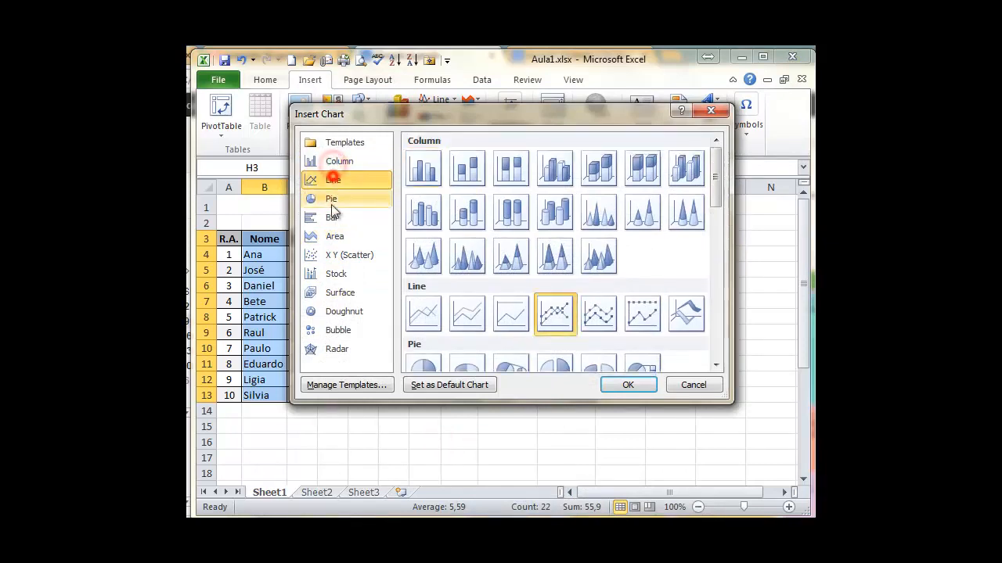
left_click(331, 204)
left_click(331, 222)
left_click(329, 164)
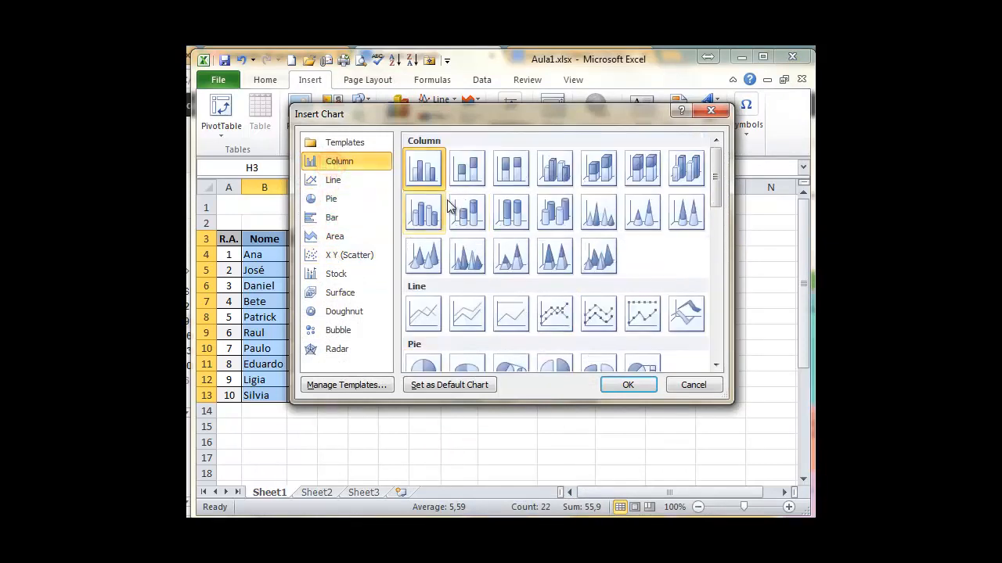
left_click(550, 166)
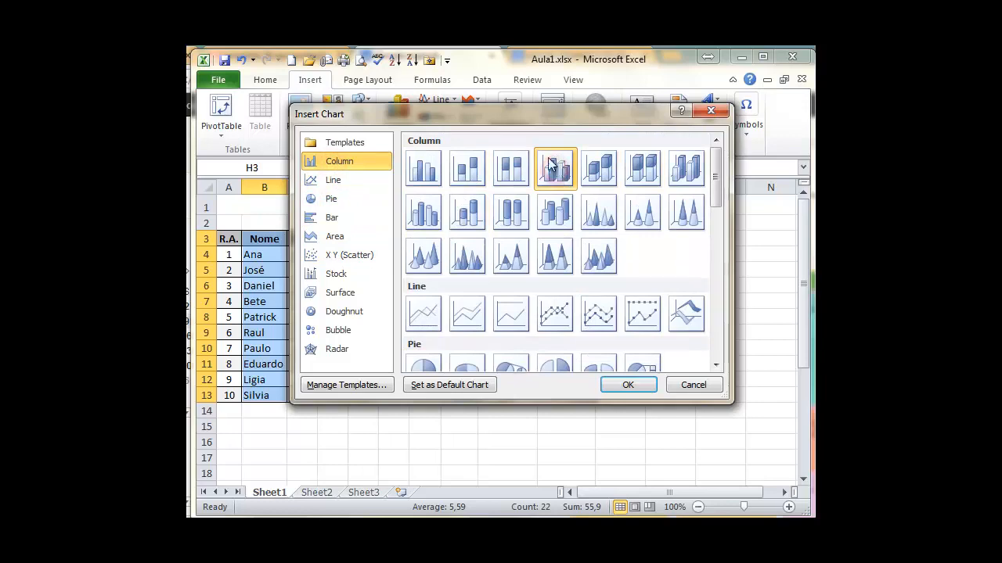
left_click(640, 384)
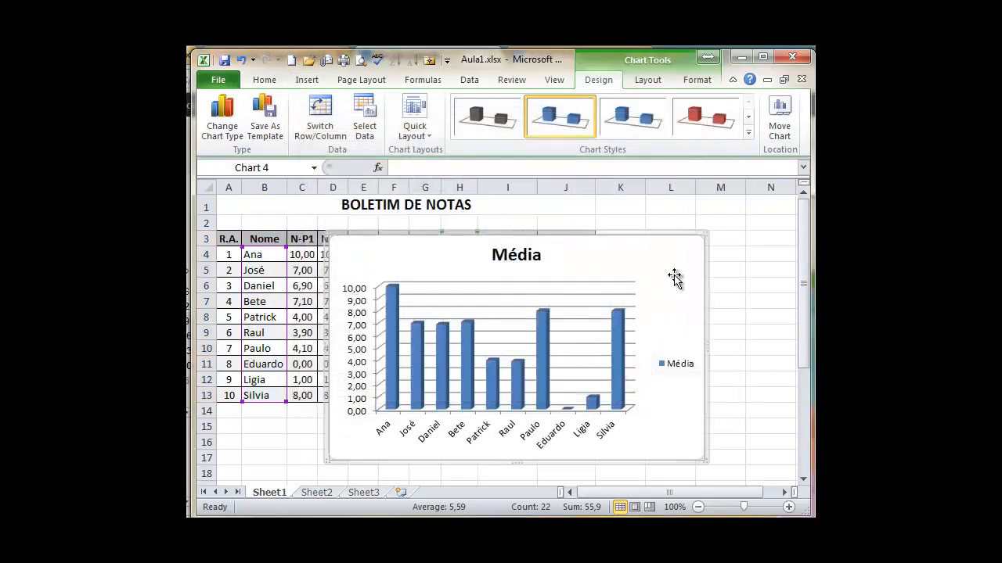
Shift the Média chart slightly upward and move it to a new sheet named GraficoMedia
left_click(626, 251)
left_click_drag(626, 251, 628, 233)
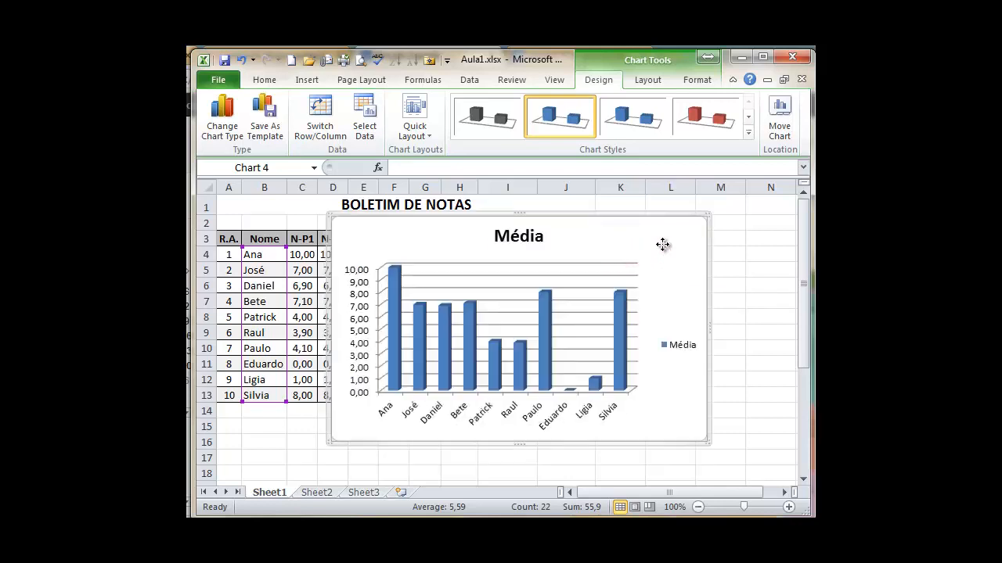
right_click(663, 249)
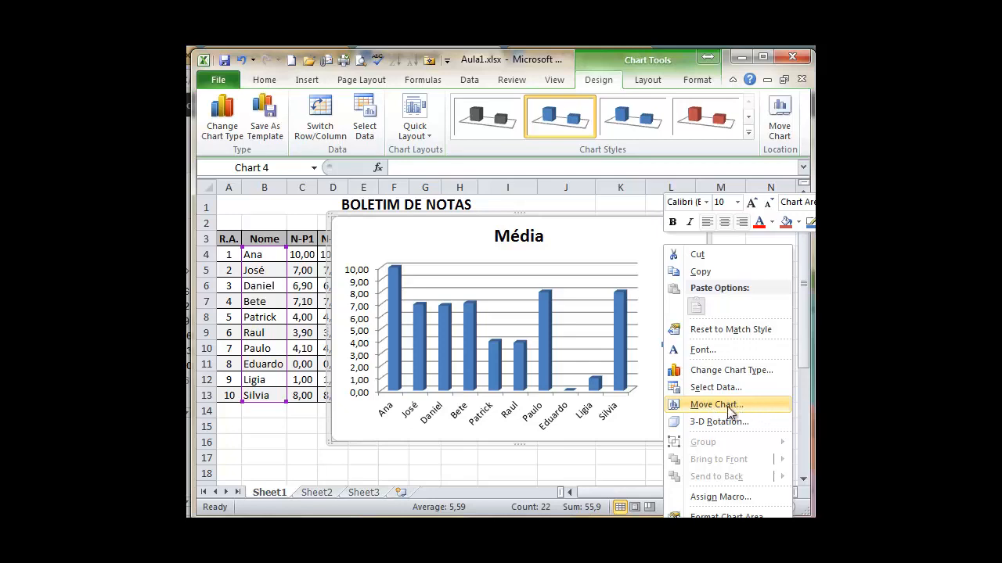
left_click(699, 406)
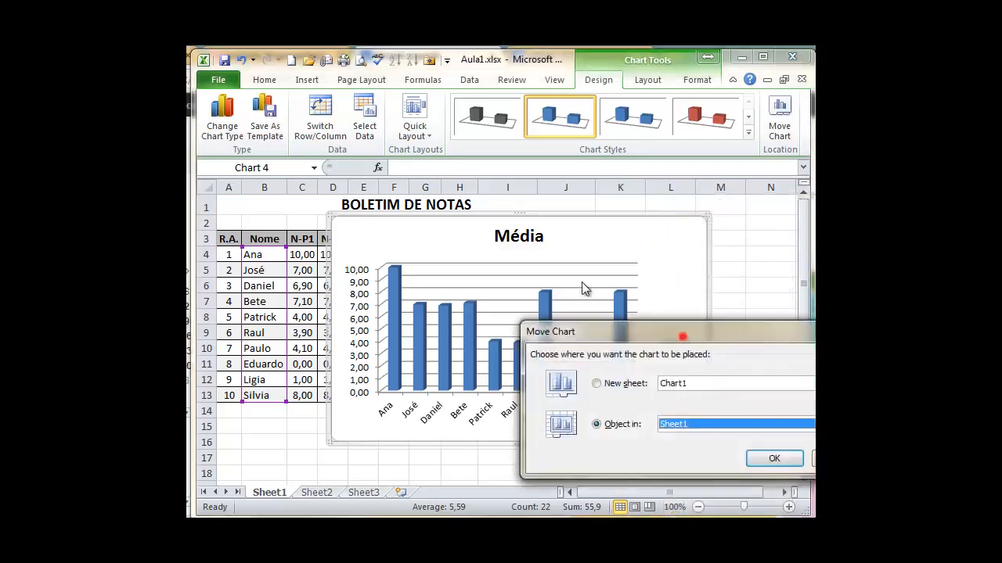
left_click_drag(665, 332, 427, 146)
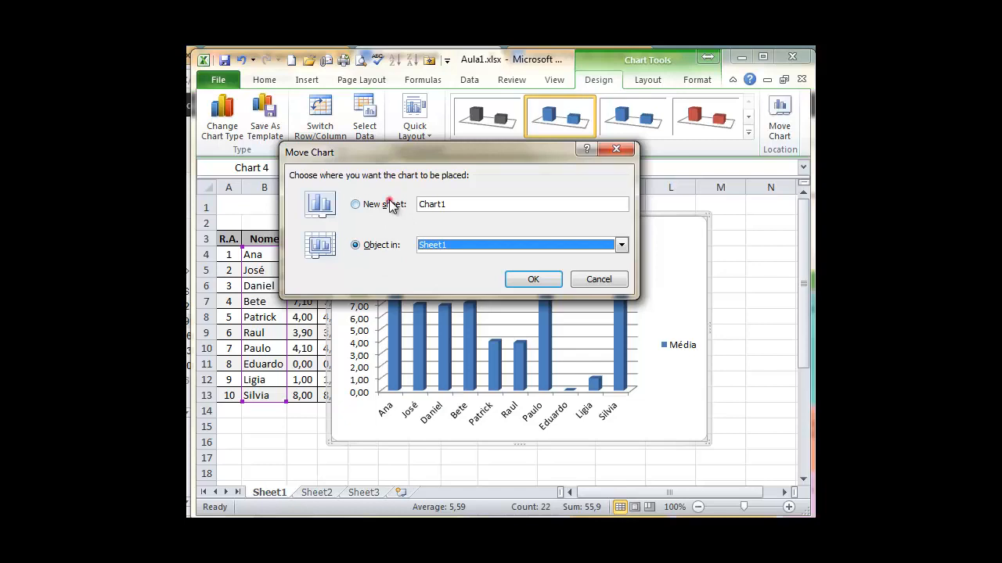
left_click(391, 205)
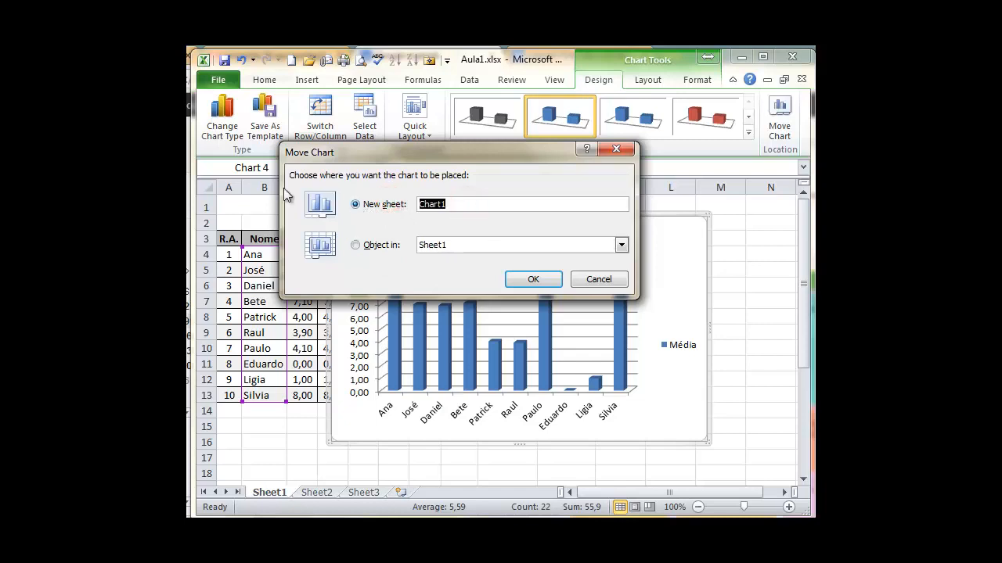
type("GraficoMedia")
left_click(536, 280)
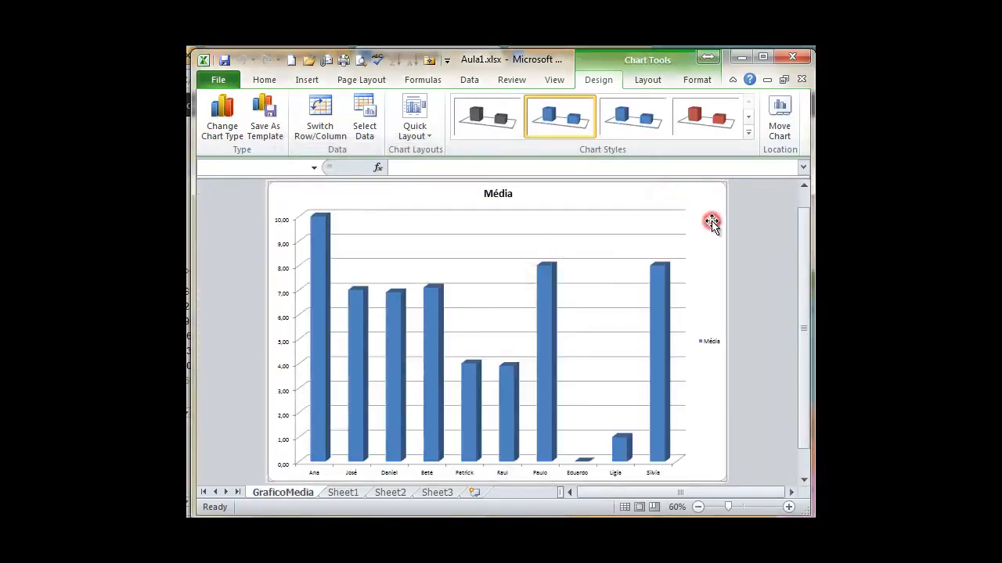
Set the font size of all the chart's text to 20
left_click(264, 80)
left_click(344, 99)
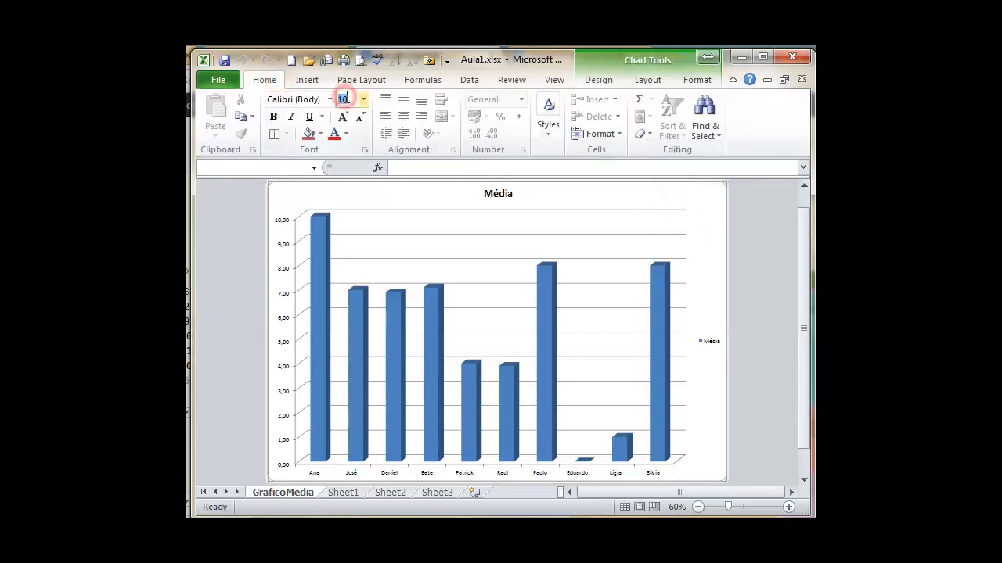
type("20")
key("Return")
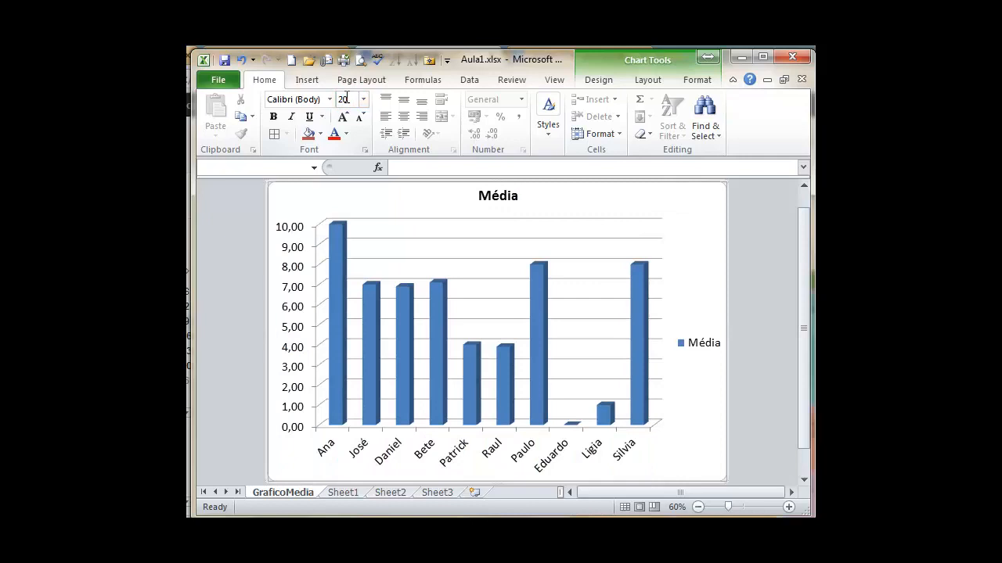
left_click(748, 293)
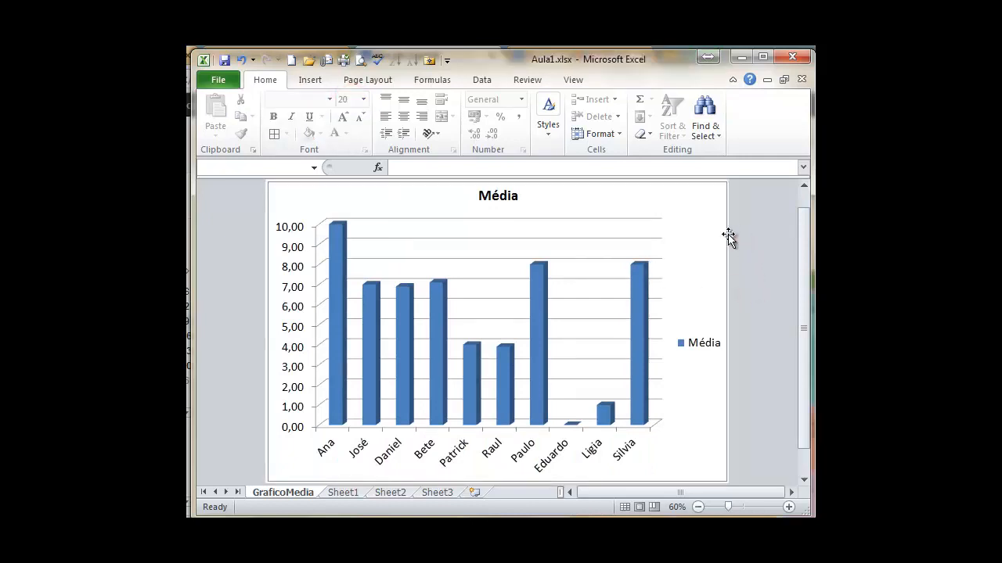
Apply the dark chart style with a black background and blue columns to the Média chart
left_click(642, 286)
left_click(772, 238)
left_click(674, 205)
left_click(599, 79)
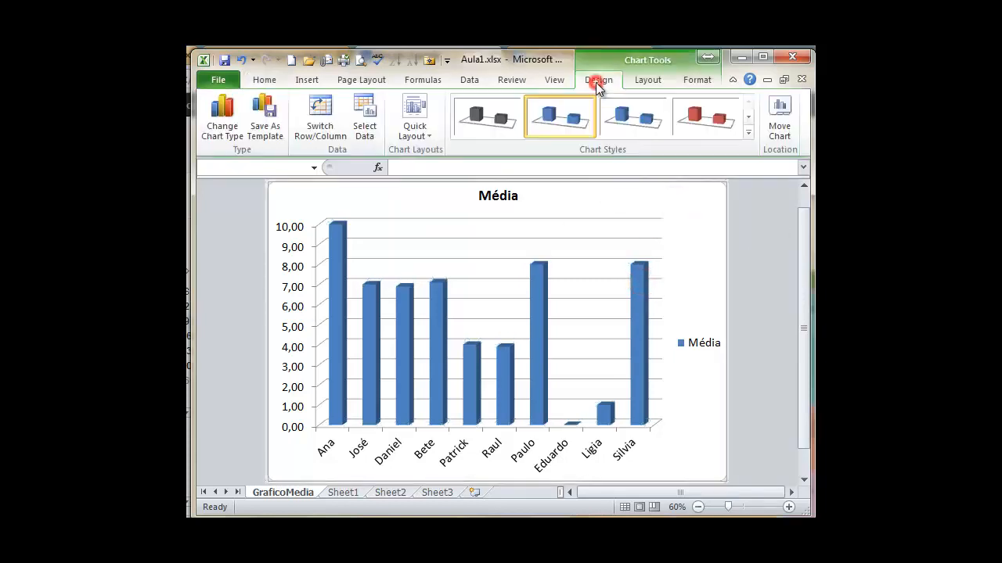
left_click(745, 131)
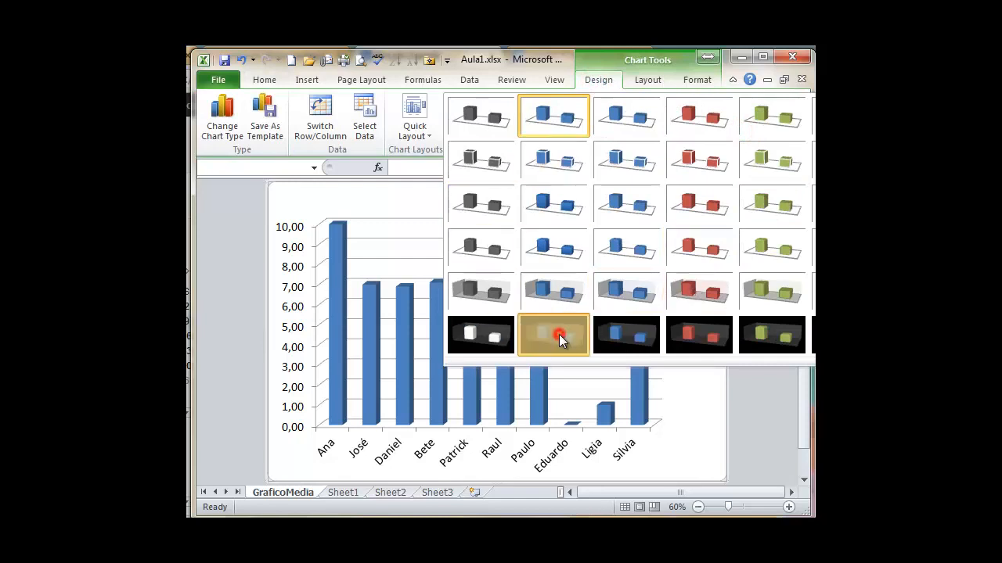
left_click(554, 335)
Look at the legend placement options without changing them, and show data labels on the chart's columns
left_click(652, 83)
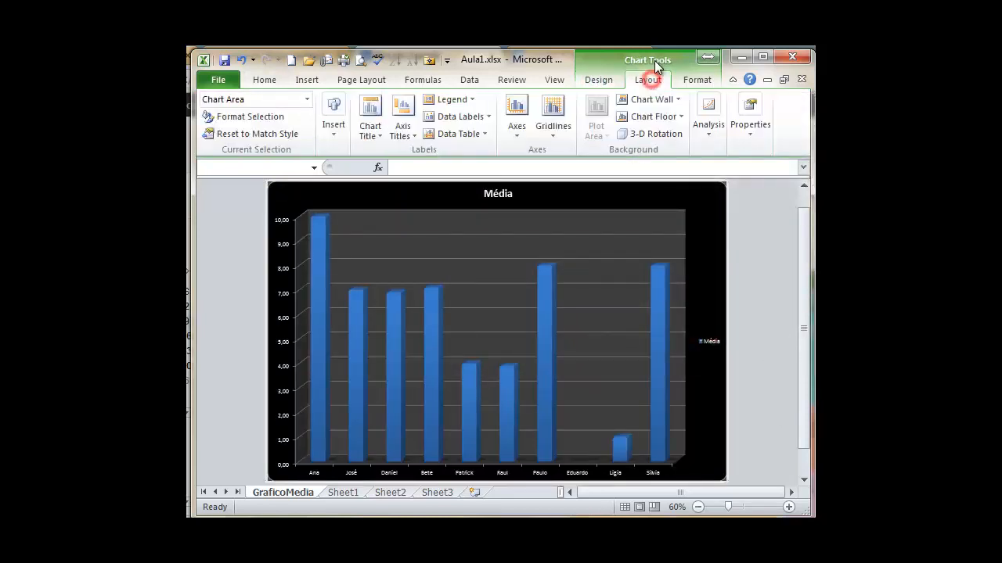
left_click(468, 102)
left_click(470, 100)
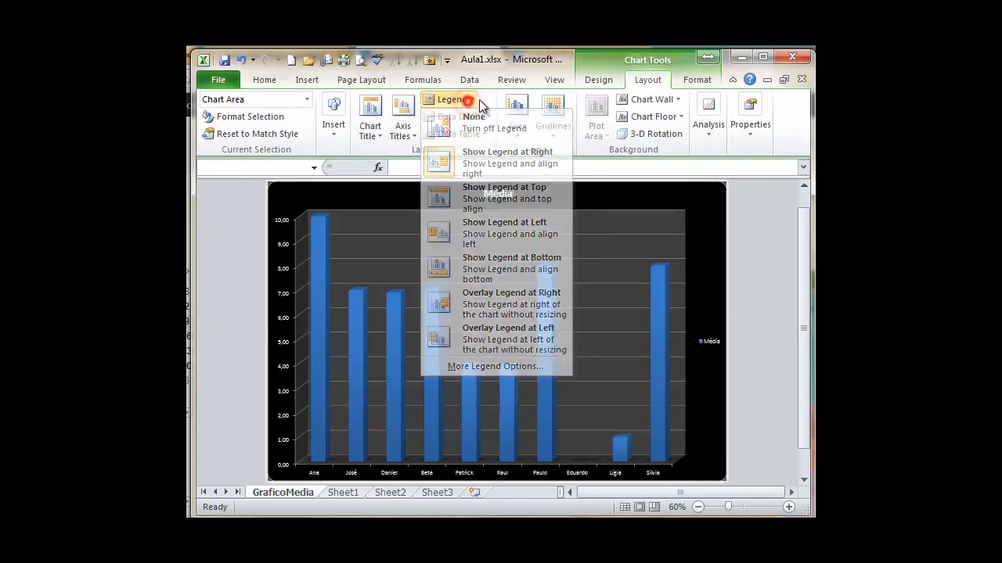
left_click(486, 118)
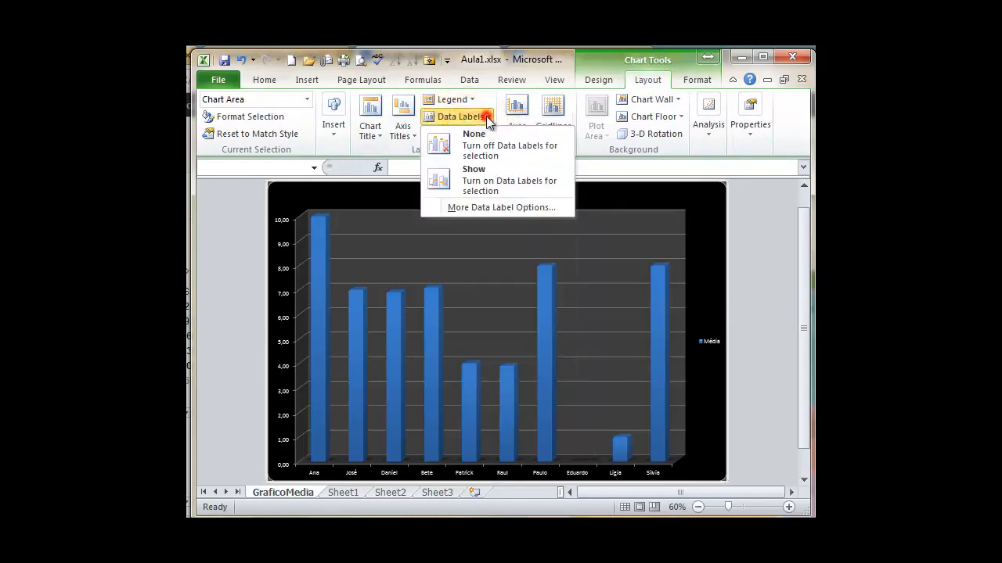
left_click(490, 180)
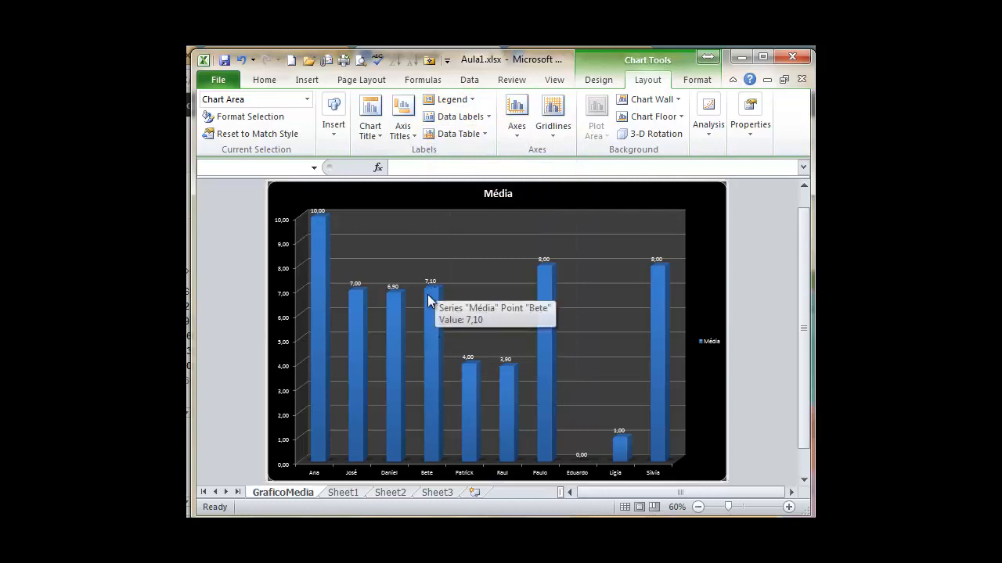
Add an axis title below the horizontal axis and a rotated title for the vertical axis
left_click(404, 129)
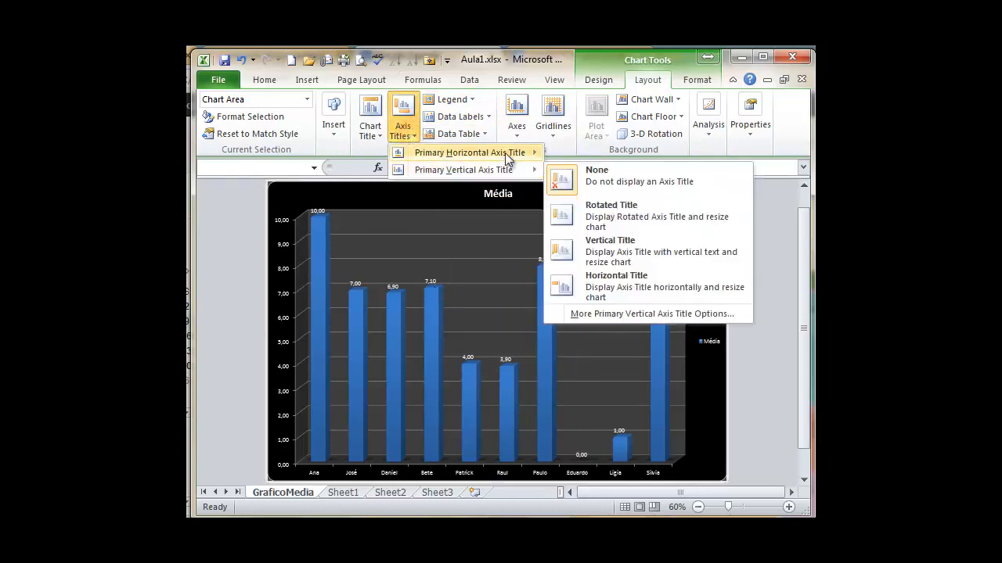
mouse_move(517, 153)
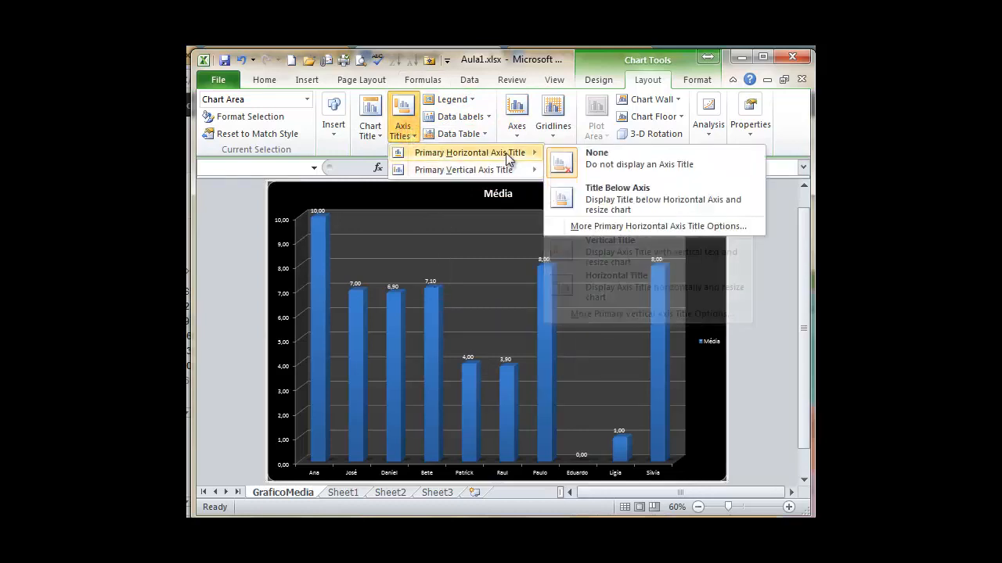
left_click(622, 205)
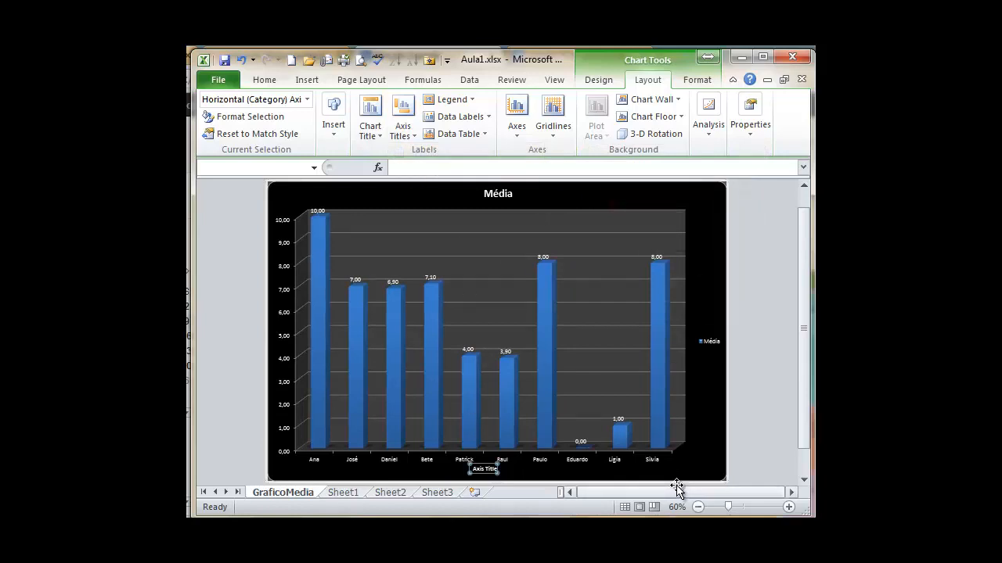
left_click(402, 129)
mouse_move(438, 170)
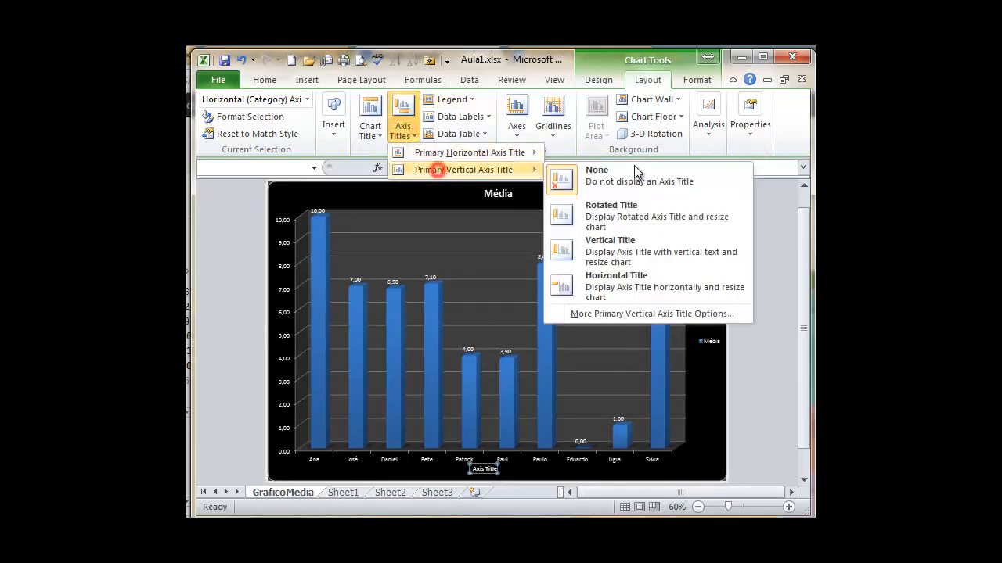
left_click(632, 215)
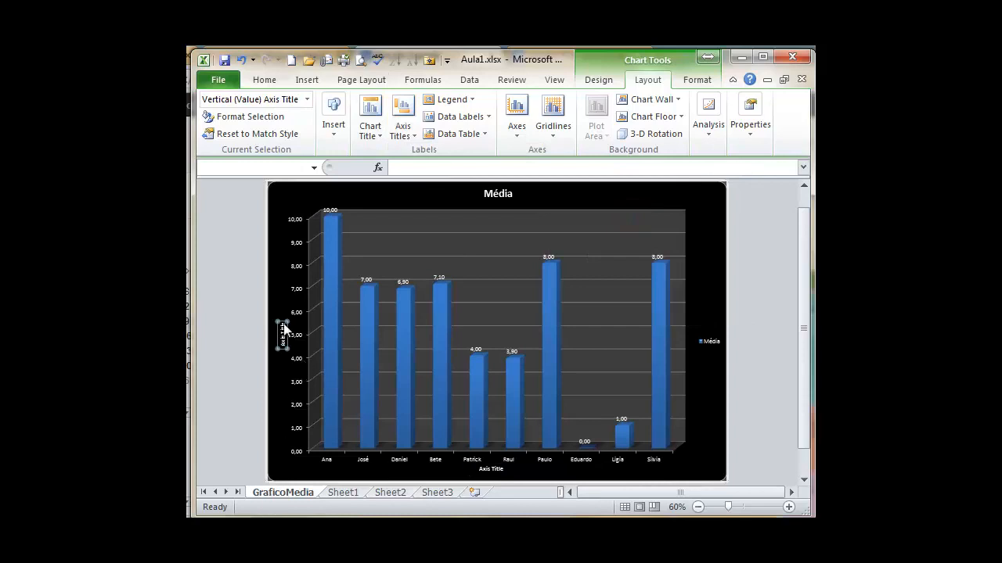
Remove the chart title and display it again above the chart
left_click(370, 121)
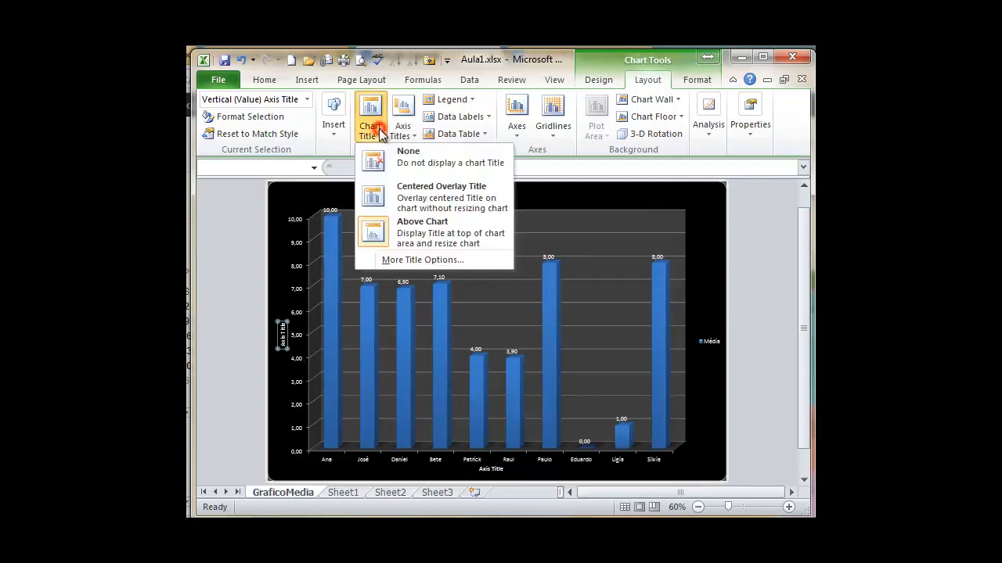
left_click(440, 233)
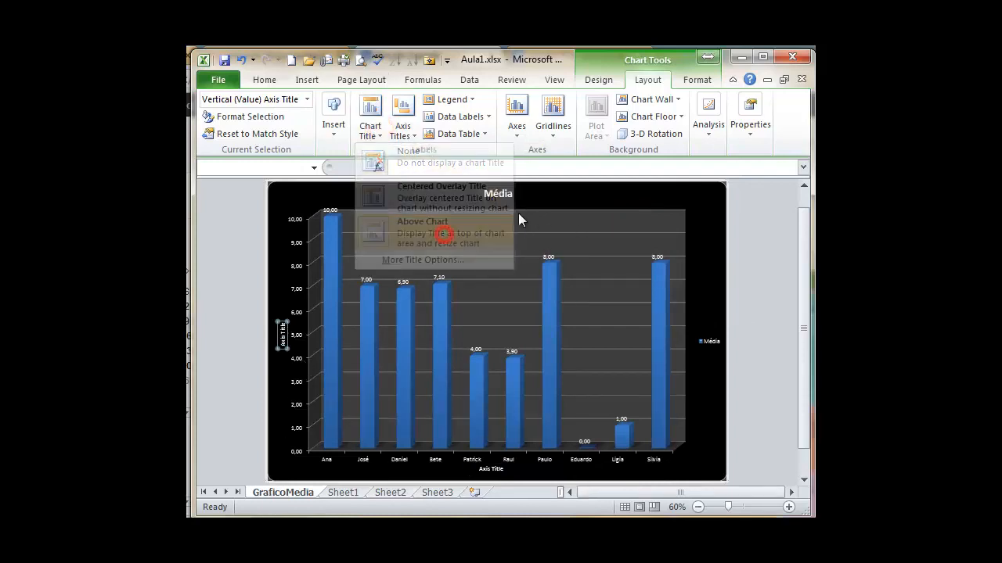
left_click(373, 129)
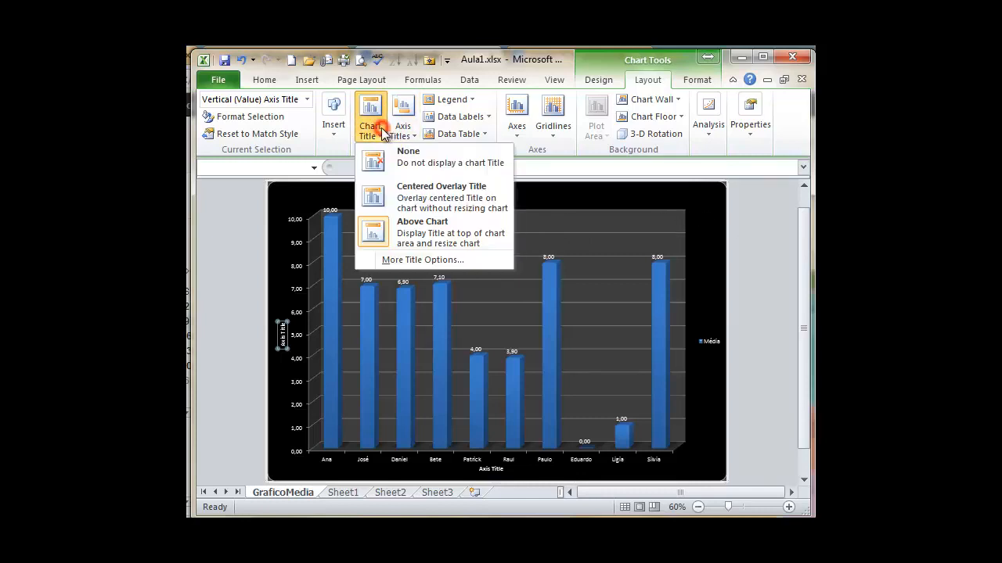
left_click(408, 165)
left_click(373, 126)
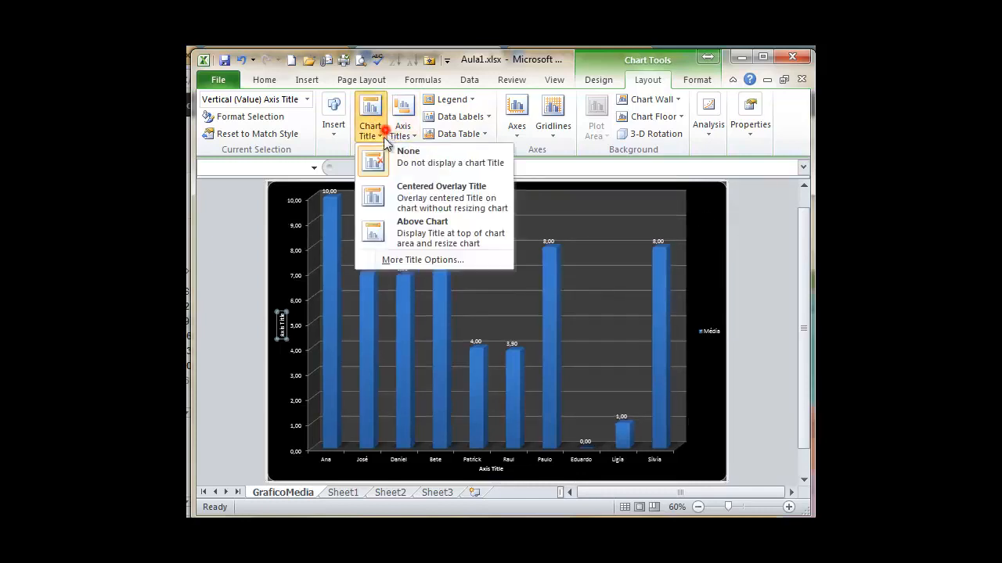
left_click(402, 238)
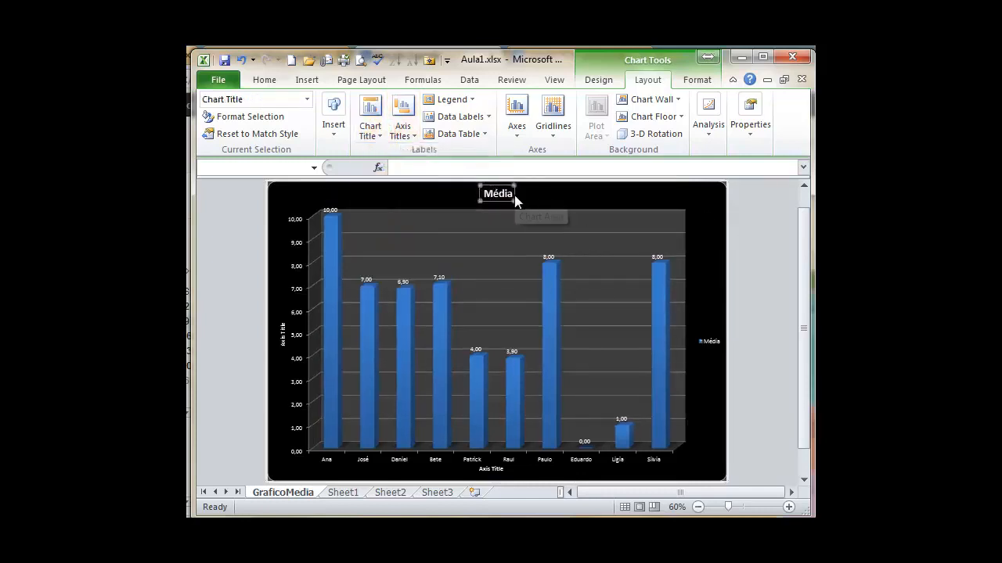
left_click(715, 230)
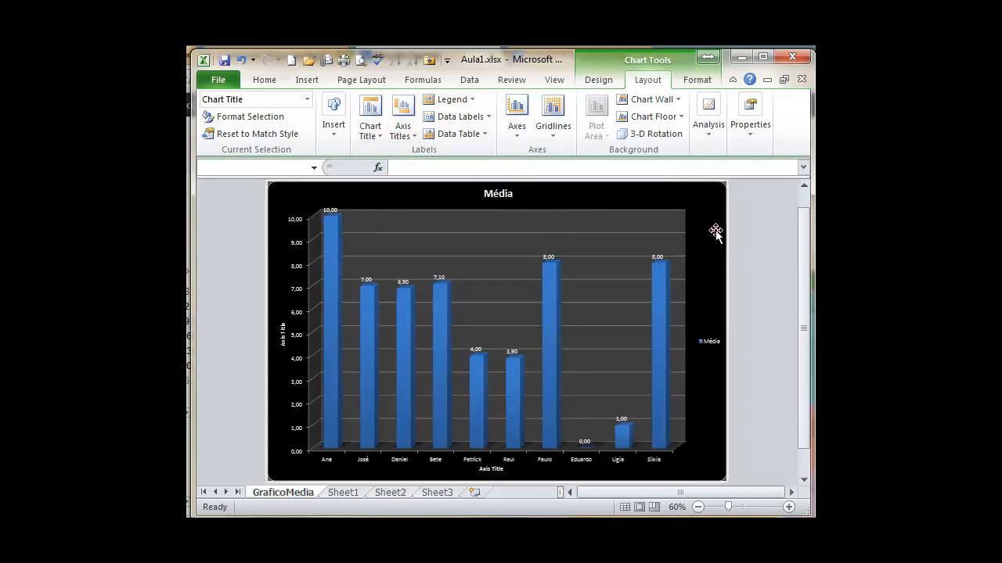
Show the chart's primary horizontal axis from right to left and hide the primary vertical axis
left_click(517, 125)
left_click(555, 153)
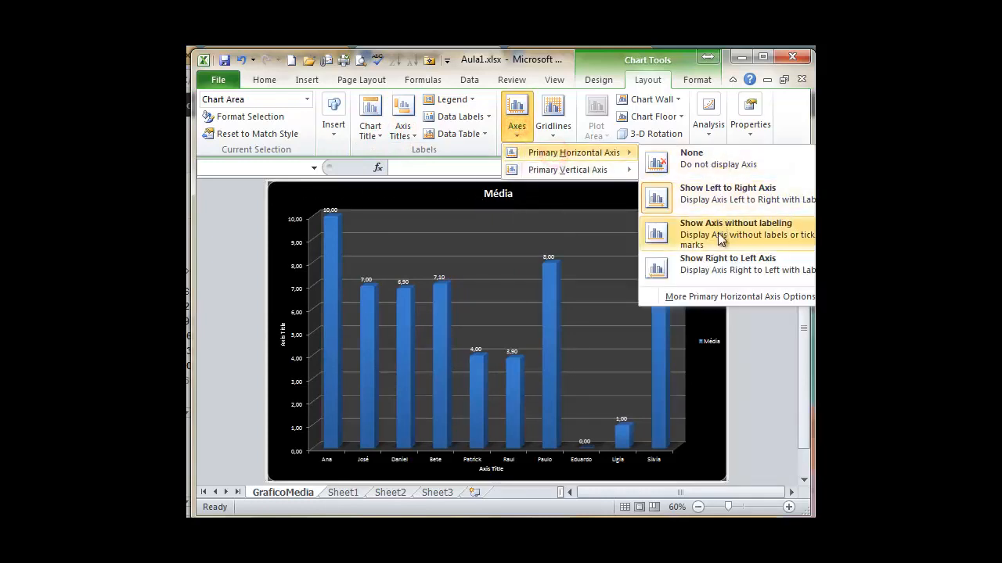
left_click(708, 266)
left_click(516, 125)
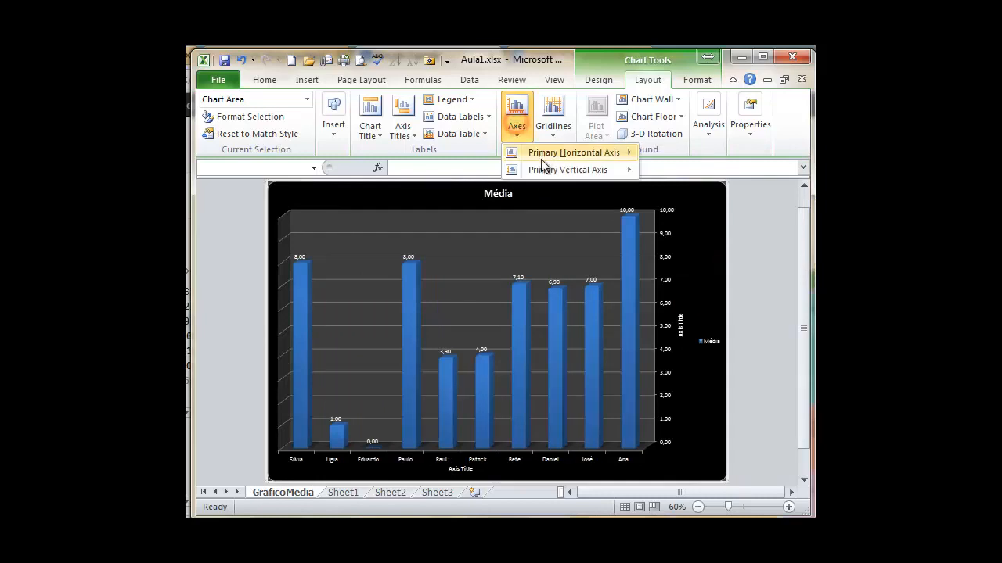
left_click(538, 154)
left_click(548, 170)
left_click(677, 184)
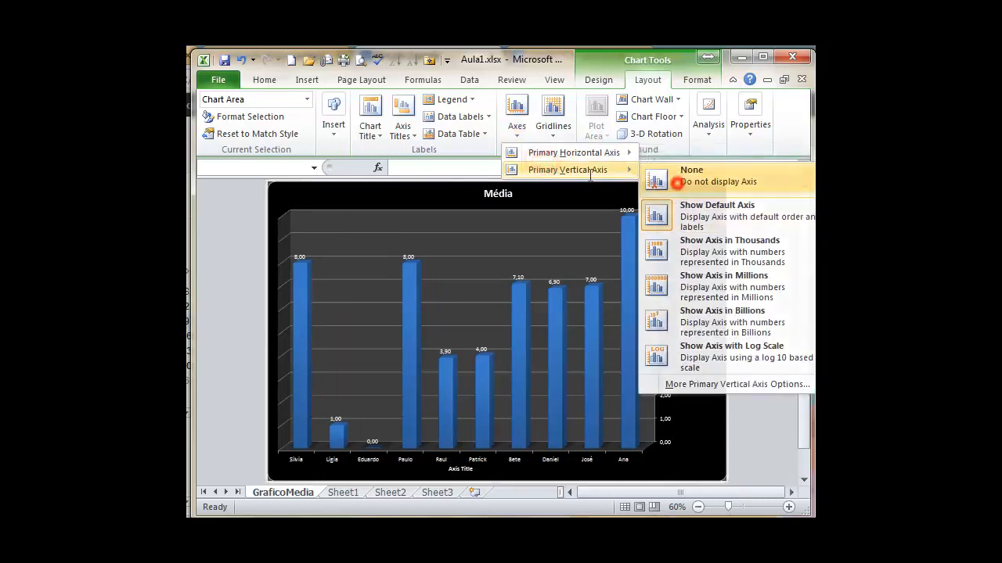
Return the primary horizontal axis to left-to-right order and show the default primary vertical axis
left_click(517, 132)
left_click(543, 152)
left_click(689, 192)
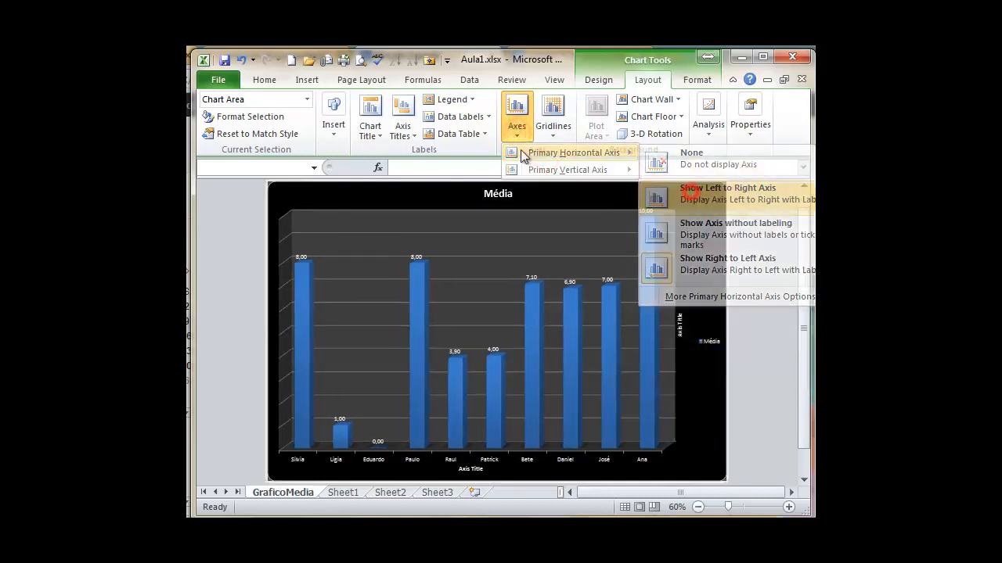
left_click(518, 129)
left_click(568, 170)
left_click(693, 210)
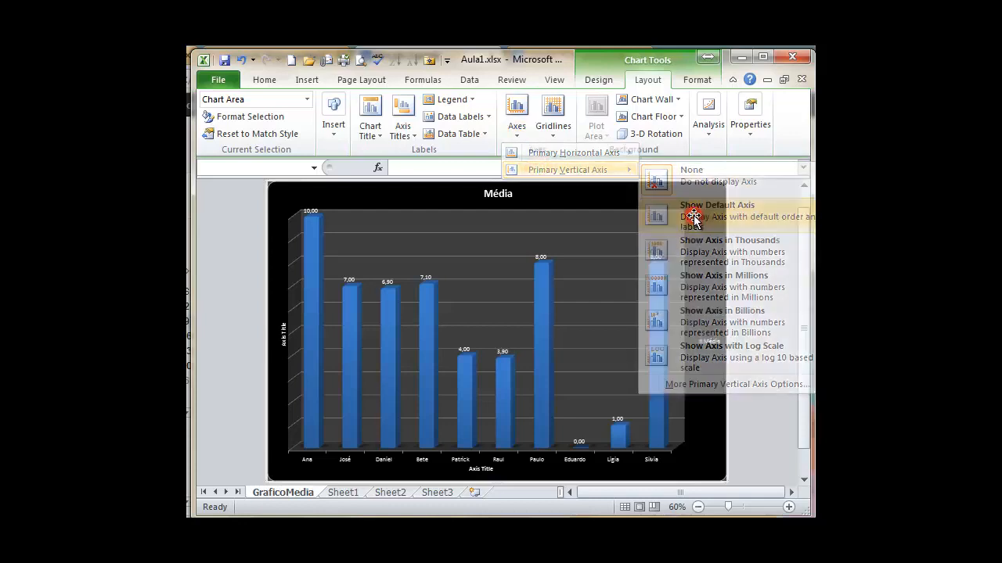
Try minor gridlines, and major and minor gridlines combined, for the chart's primary horizontal gridlines
left_click(552, 121)
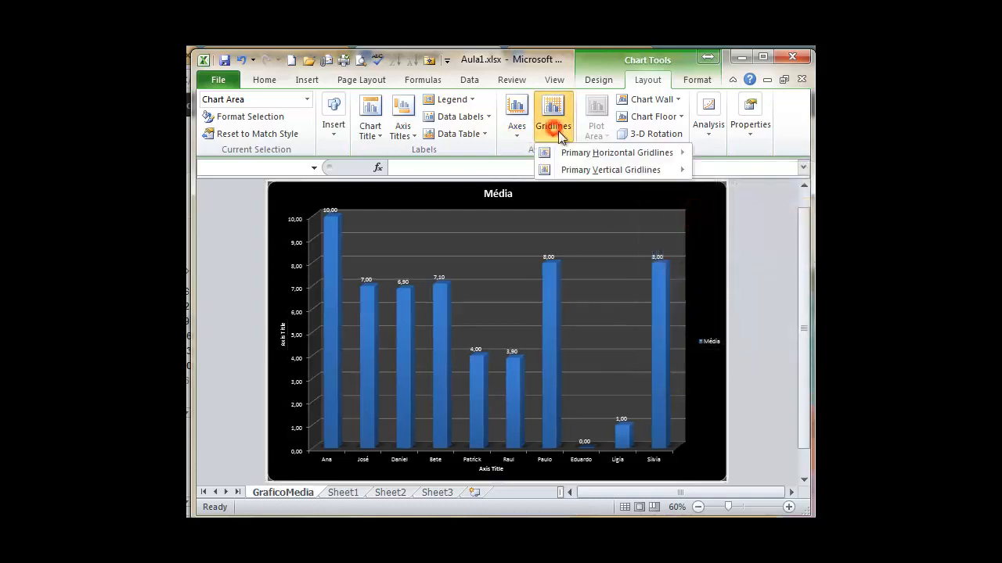
mouse_move(661, 153)
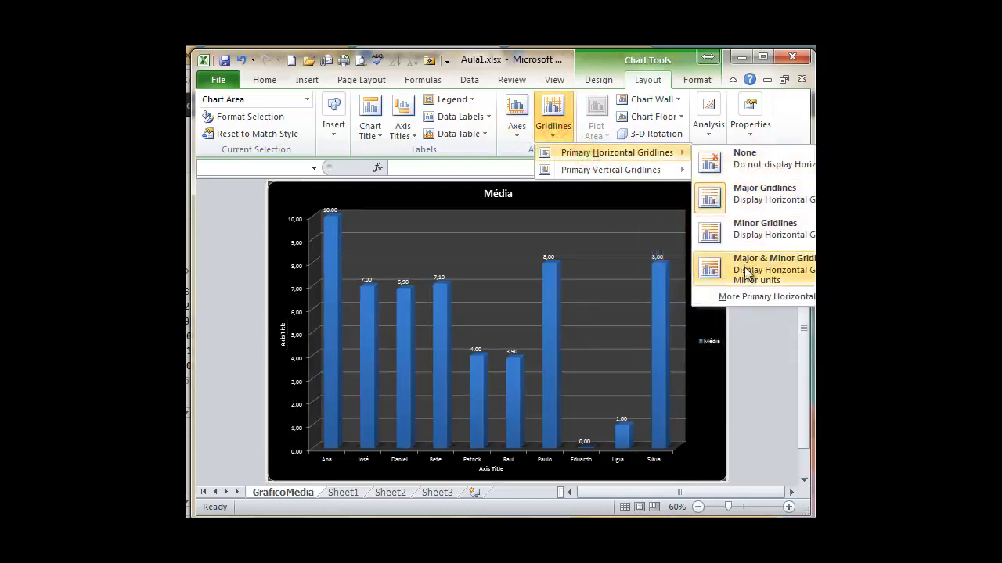
left_click(740, 227)
left_click(552, 117)
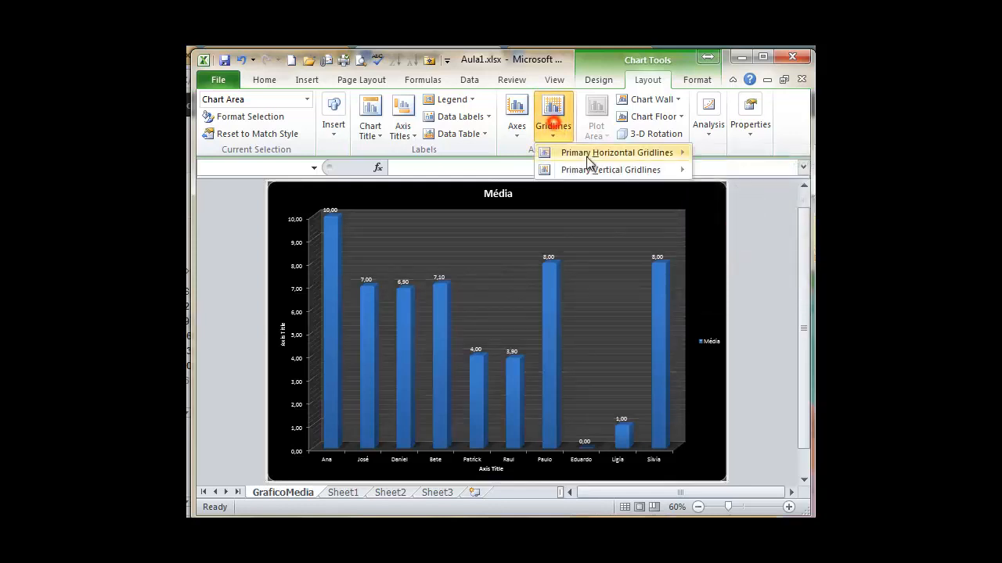
mouse_move(595, 153)
left_click(743, 270)
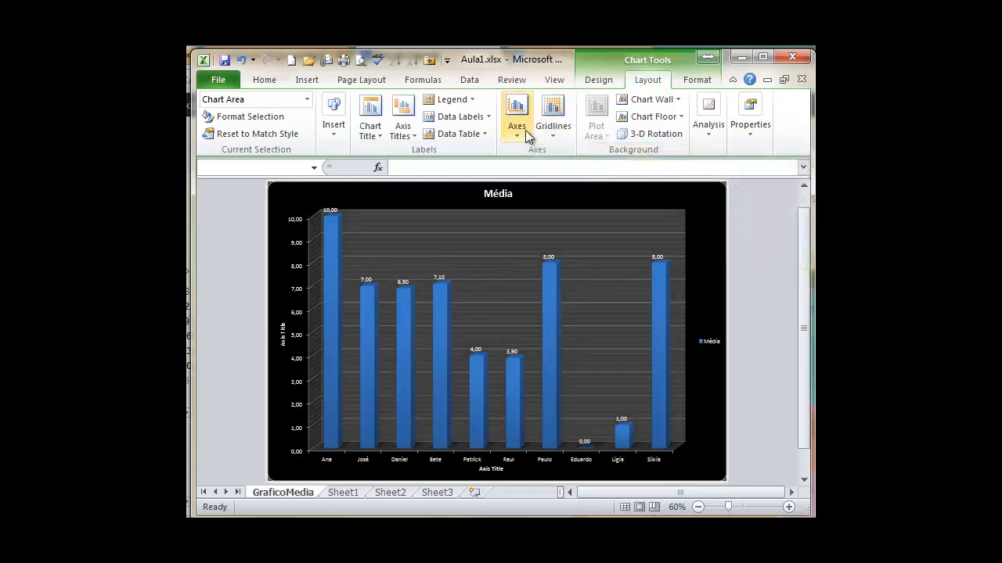
Set the primary horizontal gridlines to major only and add major primary vertical gridlines
left_click(553, 117)
left_click(584, 153)
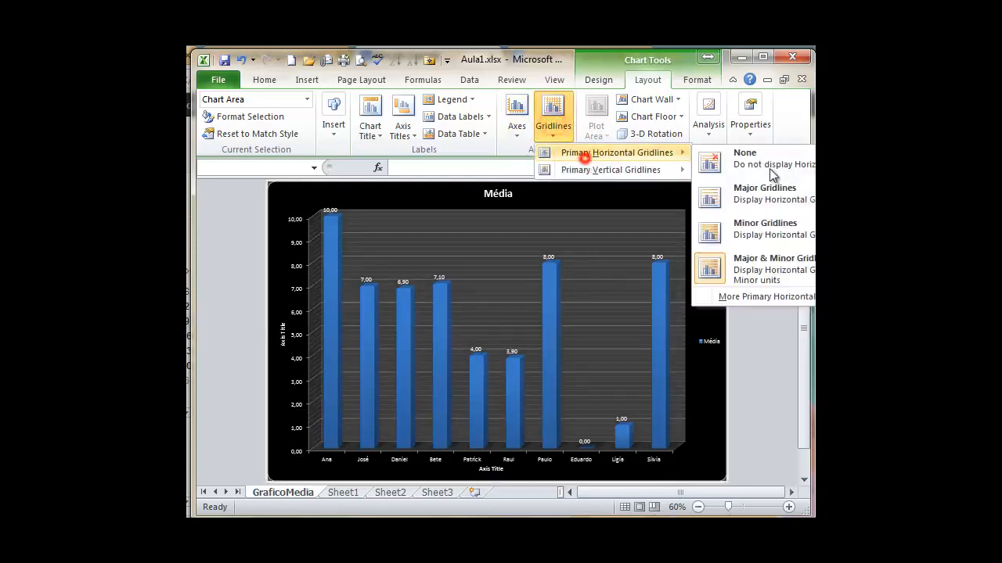
left_click(552, 117)
left_click(594, 170)
left_click(791, 215)
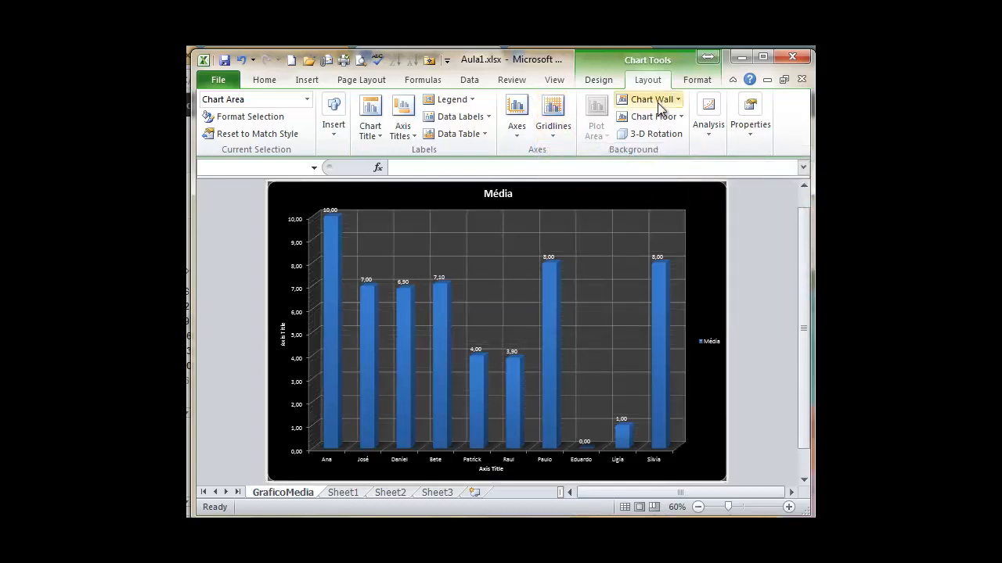
Apply the chart style with a white background, grey walls and blue columns
left_click(599, 80)
left_click(753, 140)
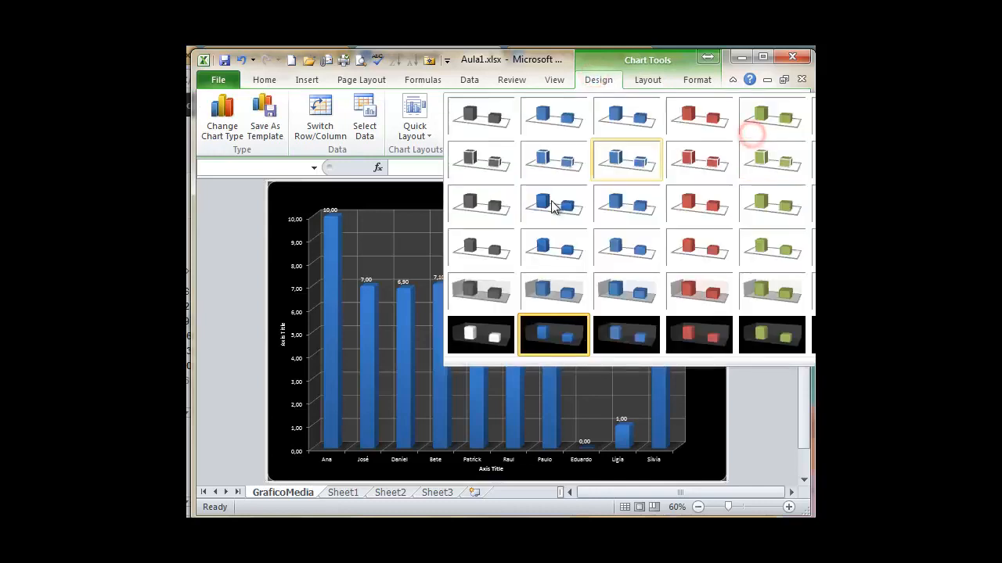
left_click(572, 305)
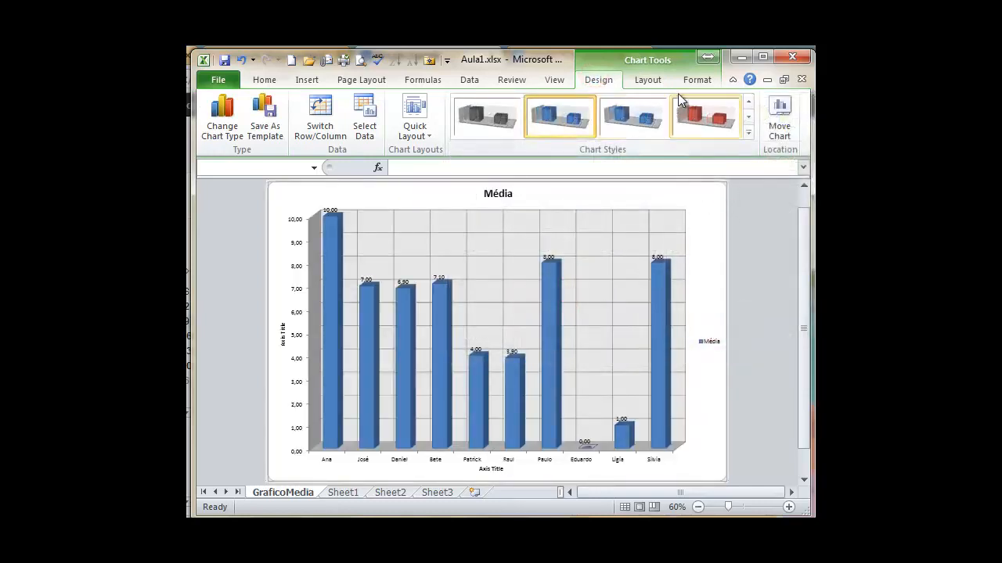
Set the font size of the whole chart area's text to 20
left_click(695, 80)
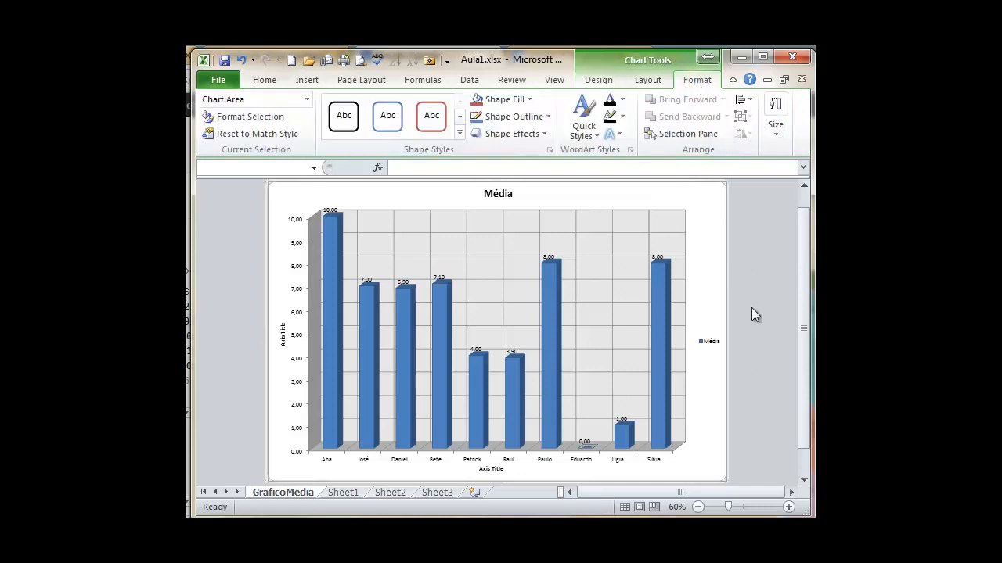
left_click(700, 201)
left_click(264, 79)
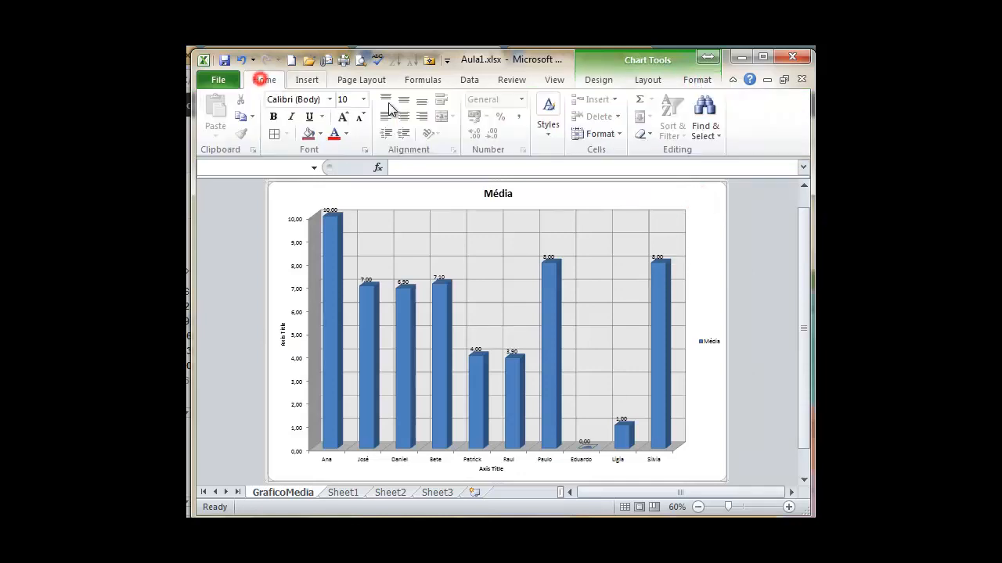
type("2")
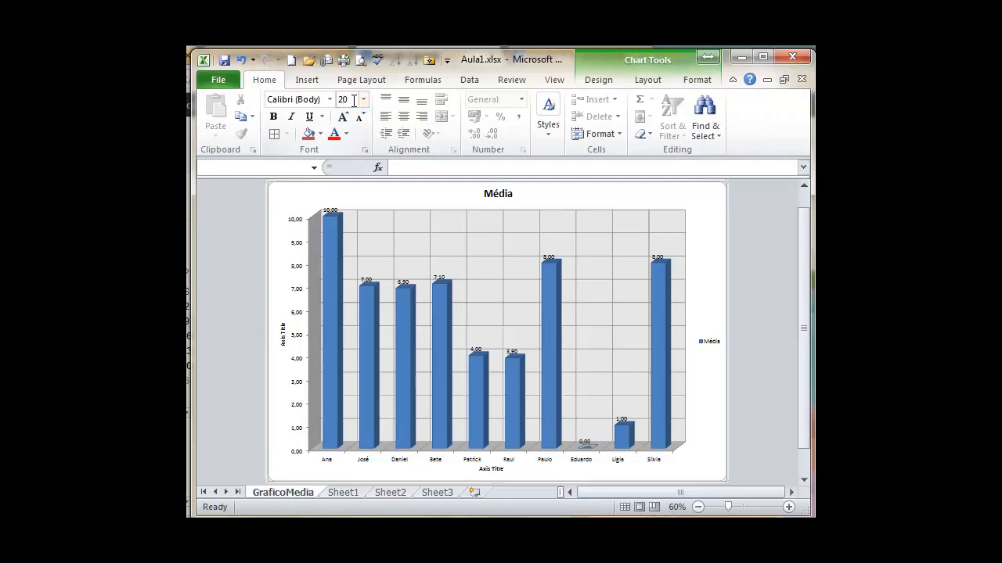
key("Return")
left_click(751, 252)
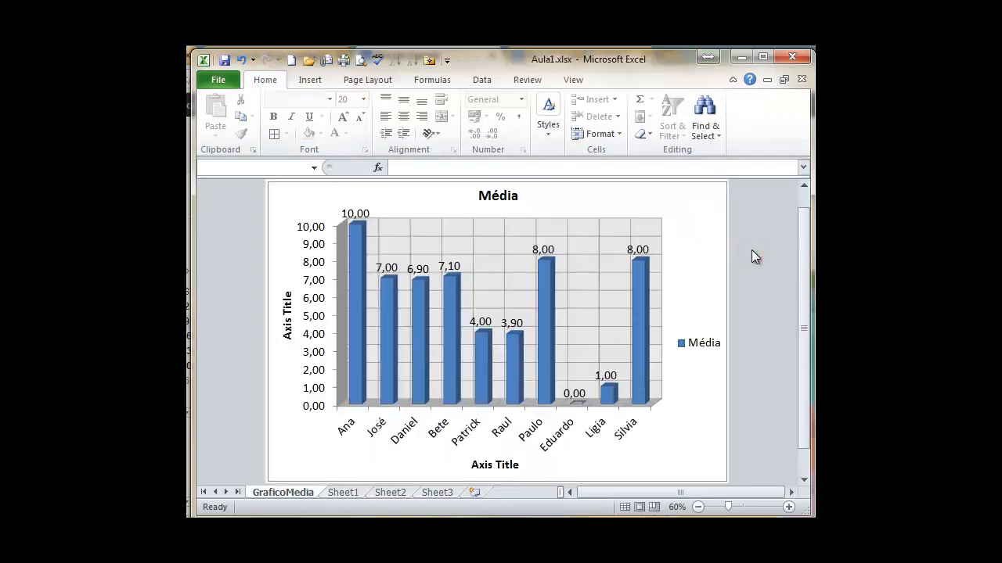
Change the horizontal axis title to "Nome dos Alunos"
left_click(483, 467)
left_click(490, 468)
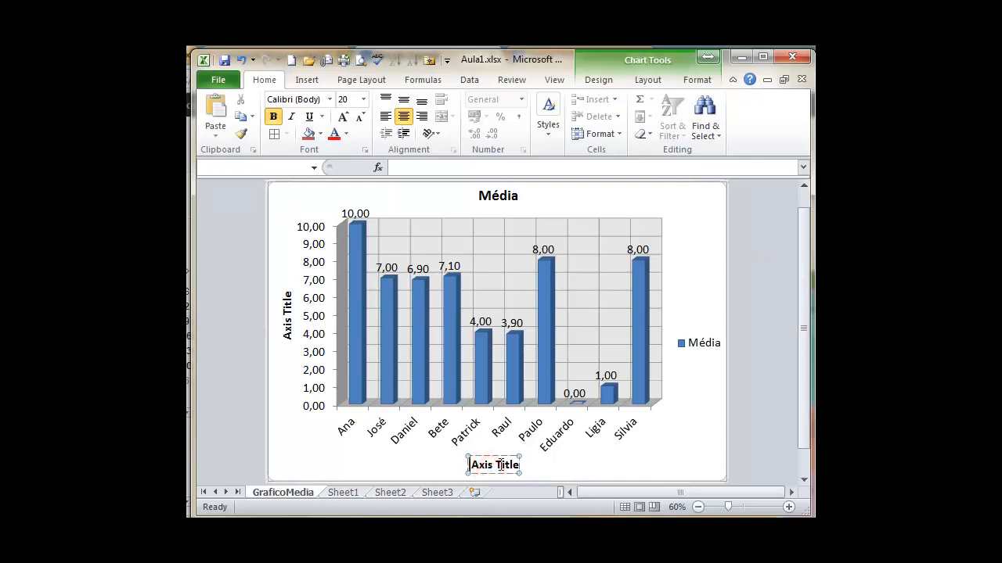
key("ctrl+a")
type("Nome dos Alunos")
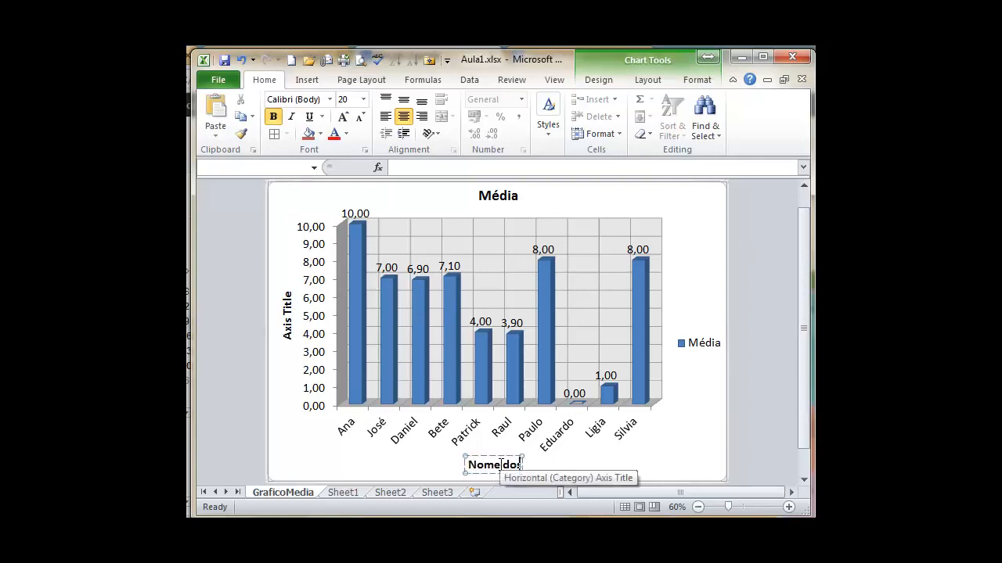
Open the formatting settings of the vertical axis title
double_click(286, 317)
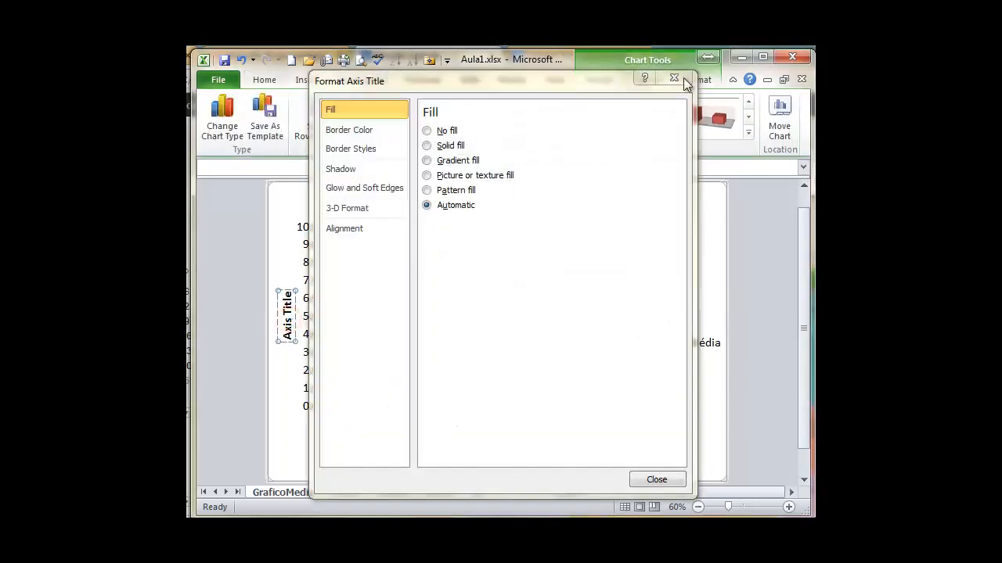